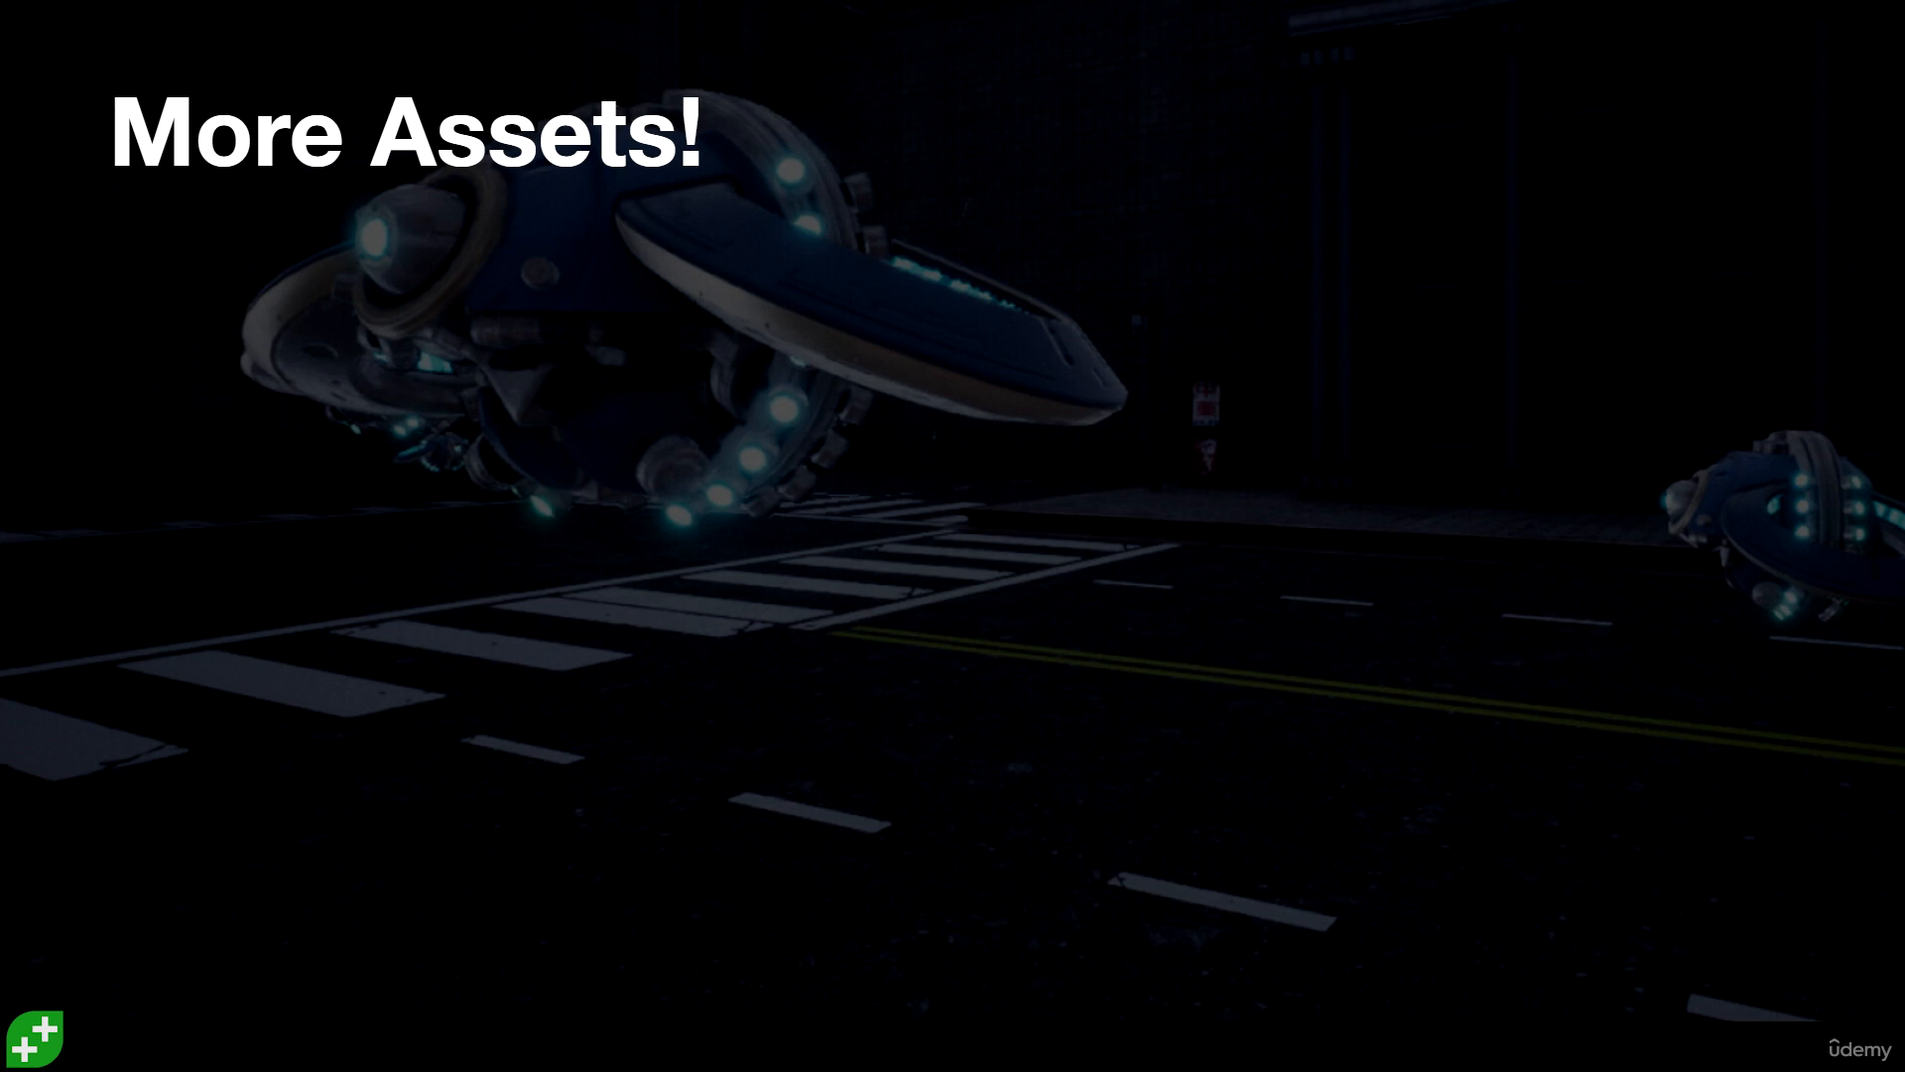
key("Right")
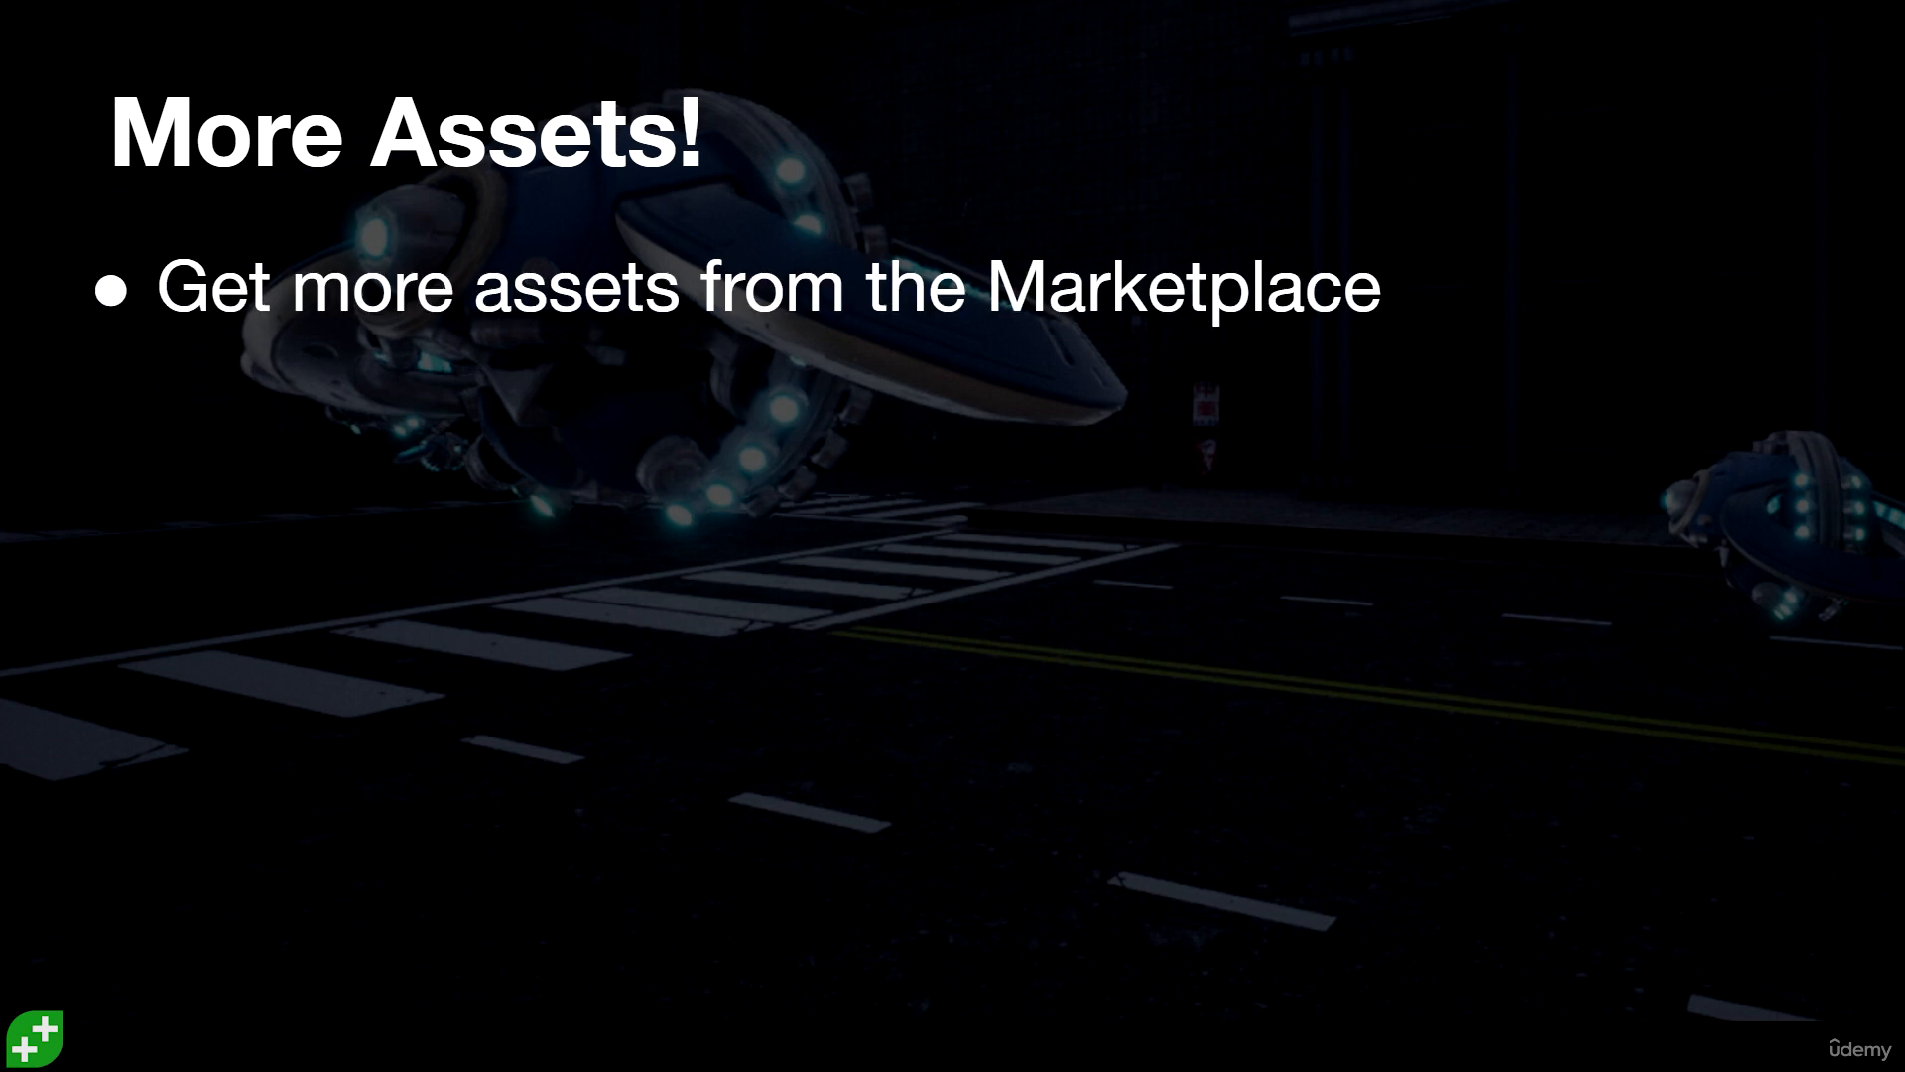
key("Right")
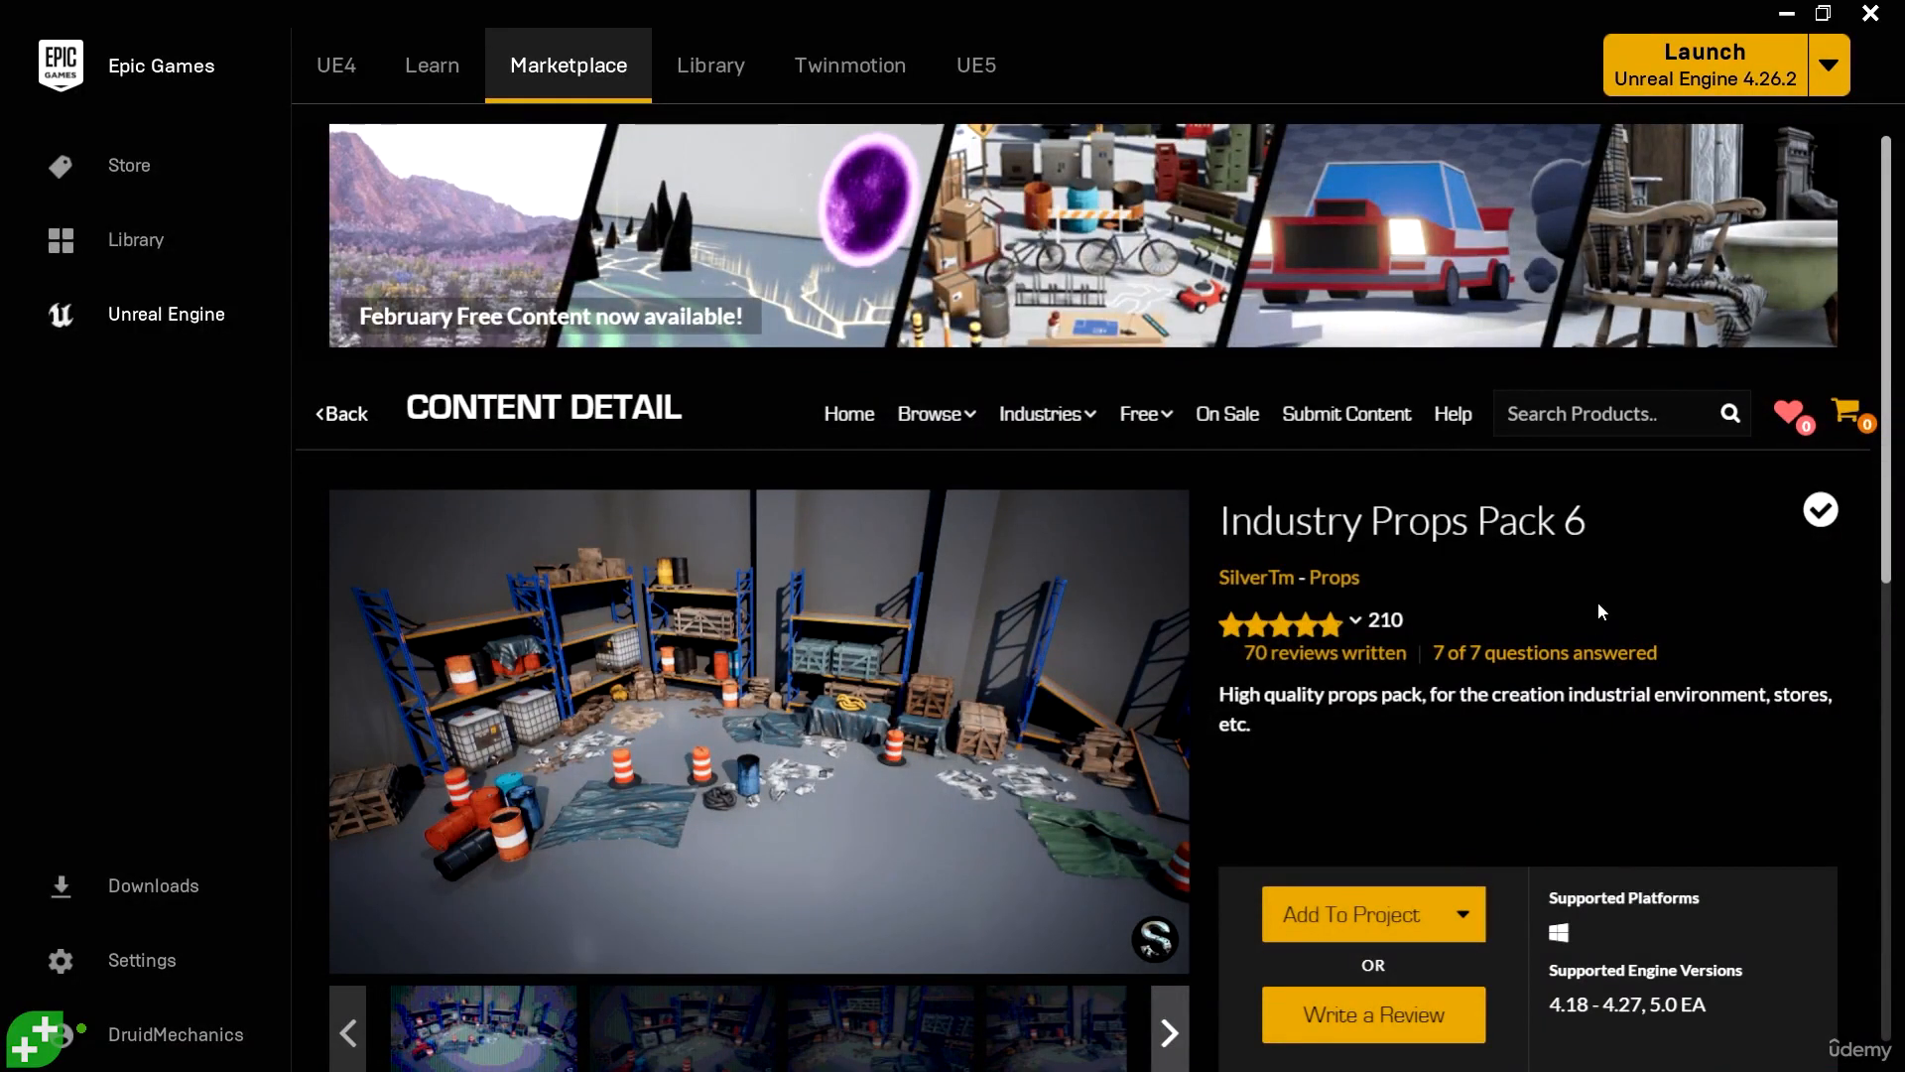
- Search the Marketplace for "industry props" and open the detail page of Industry Props Pack 6
scroll(1607, 609, "down", 1)
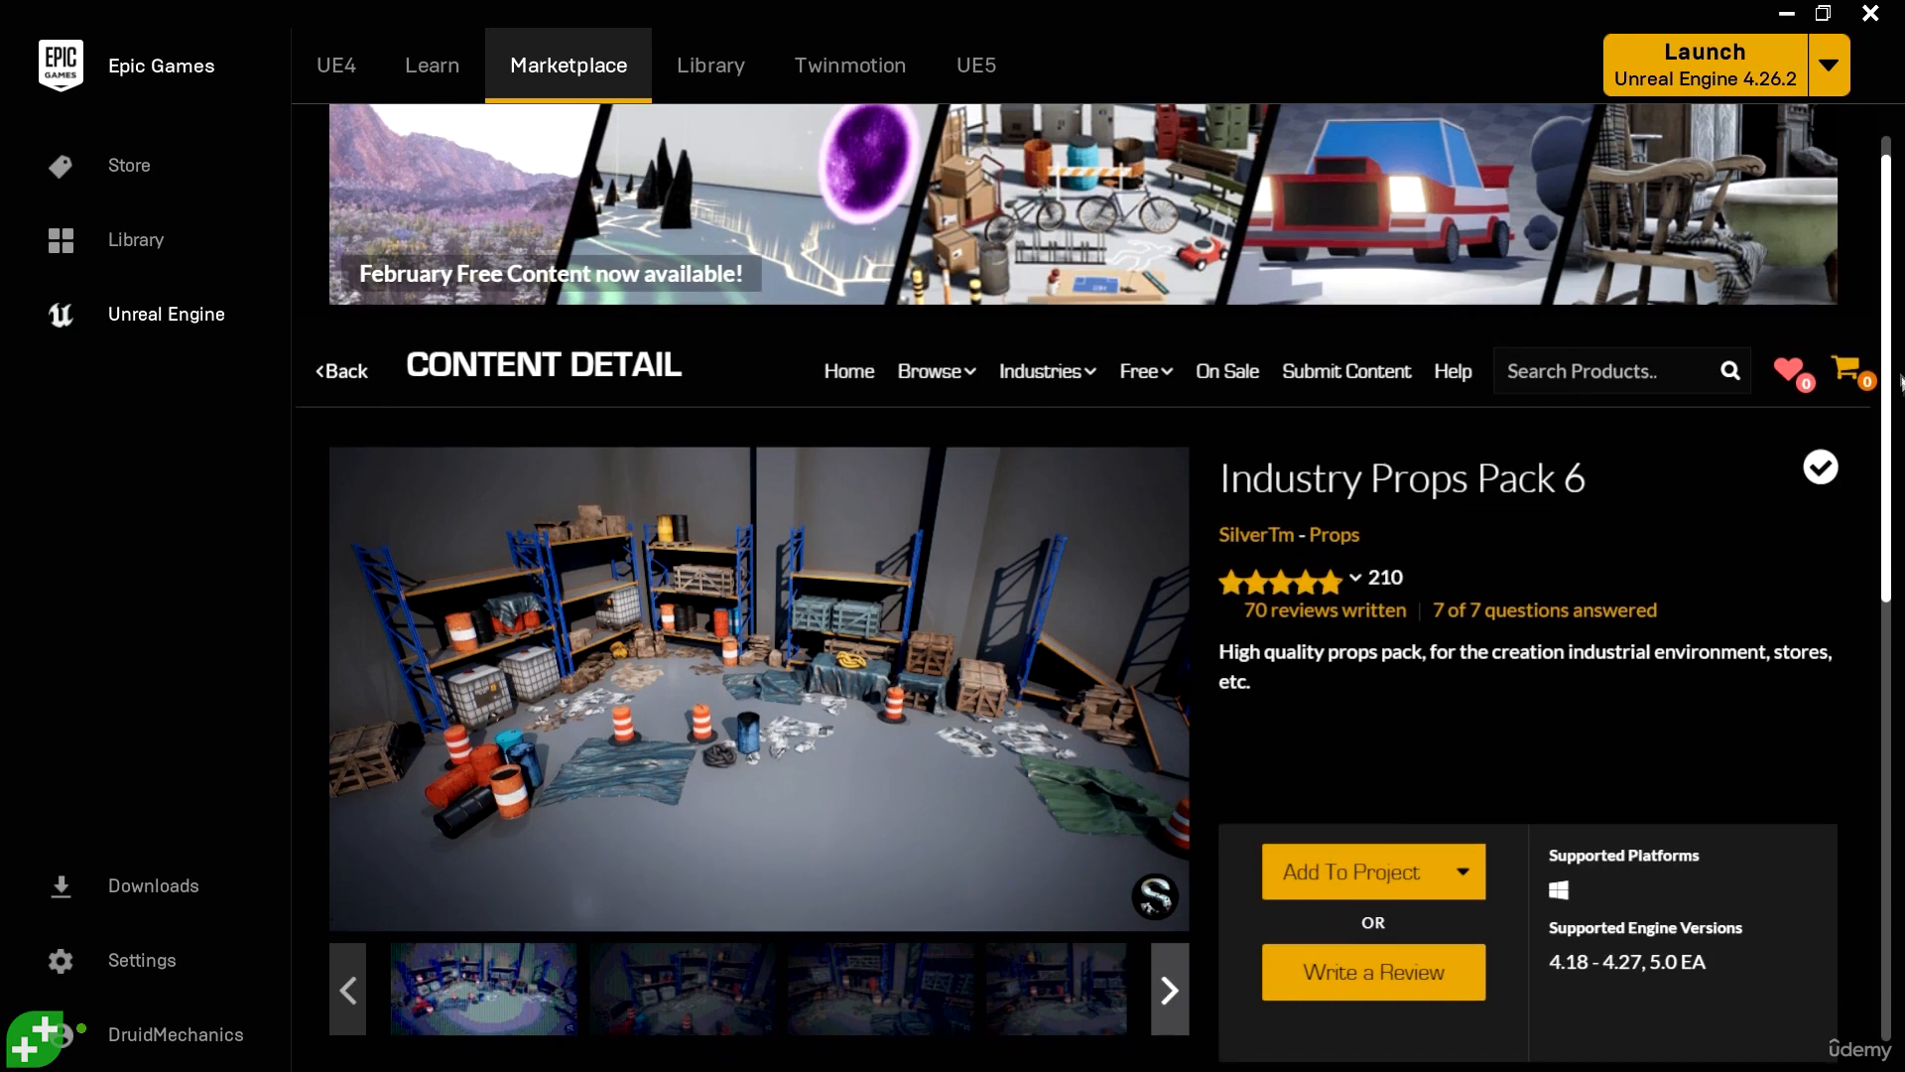
scroll(1599, 529, "down", 1)
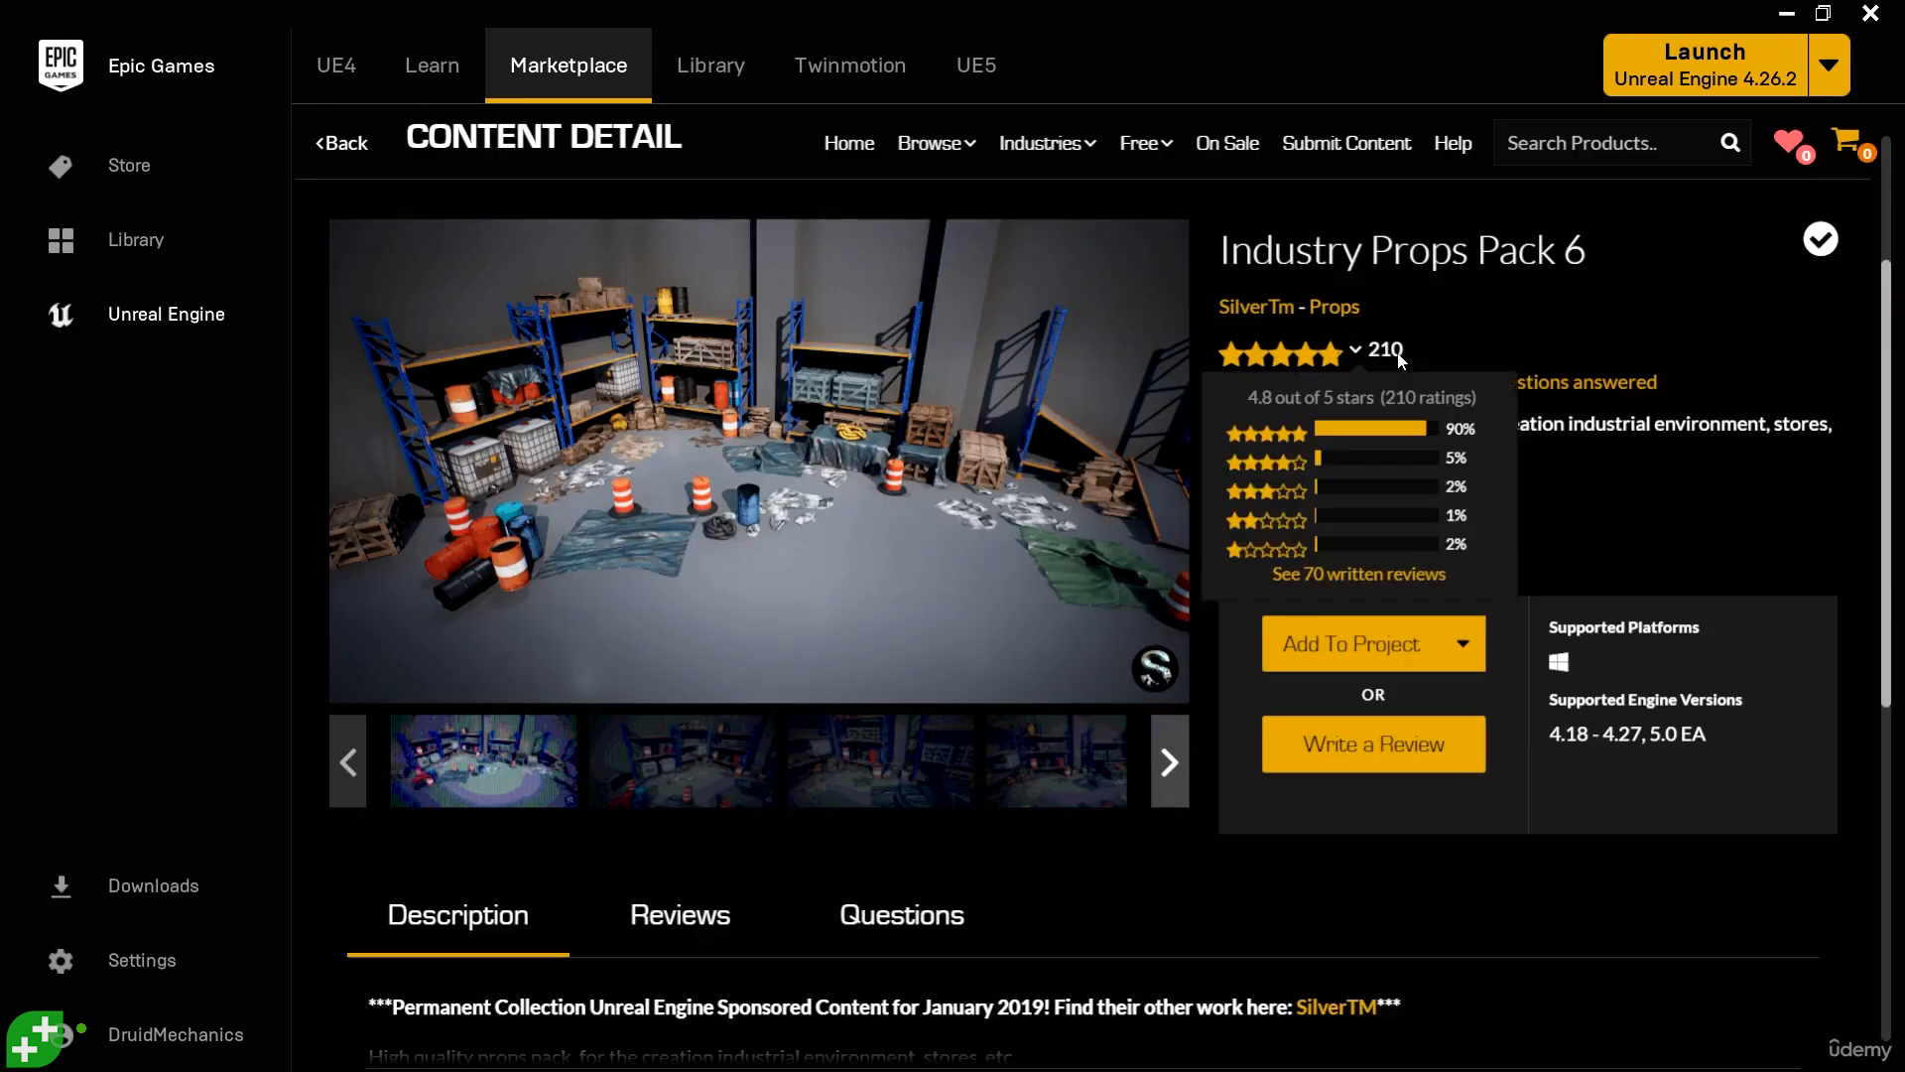
left_click(1139, 145)
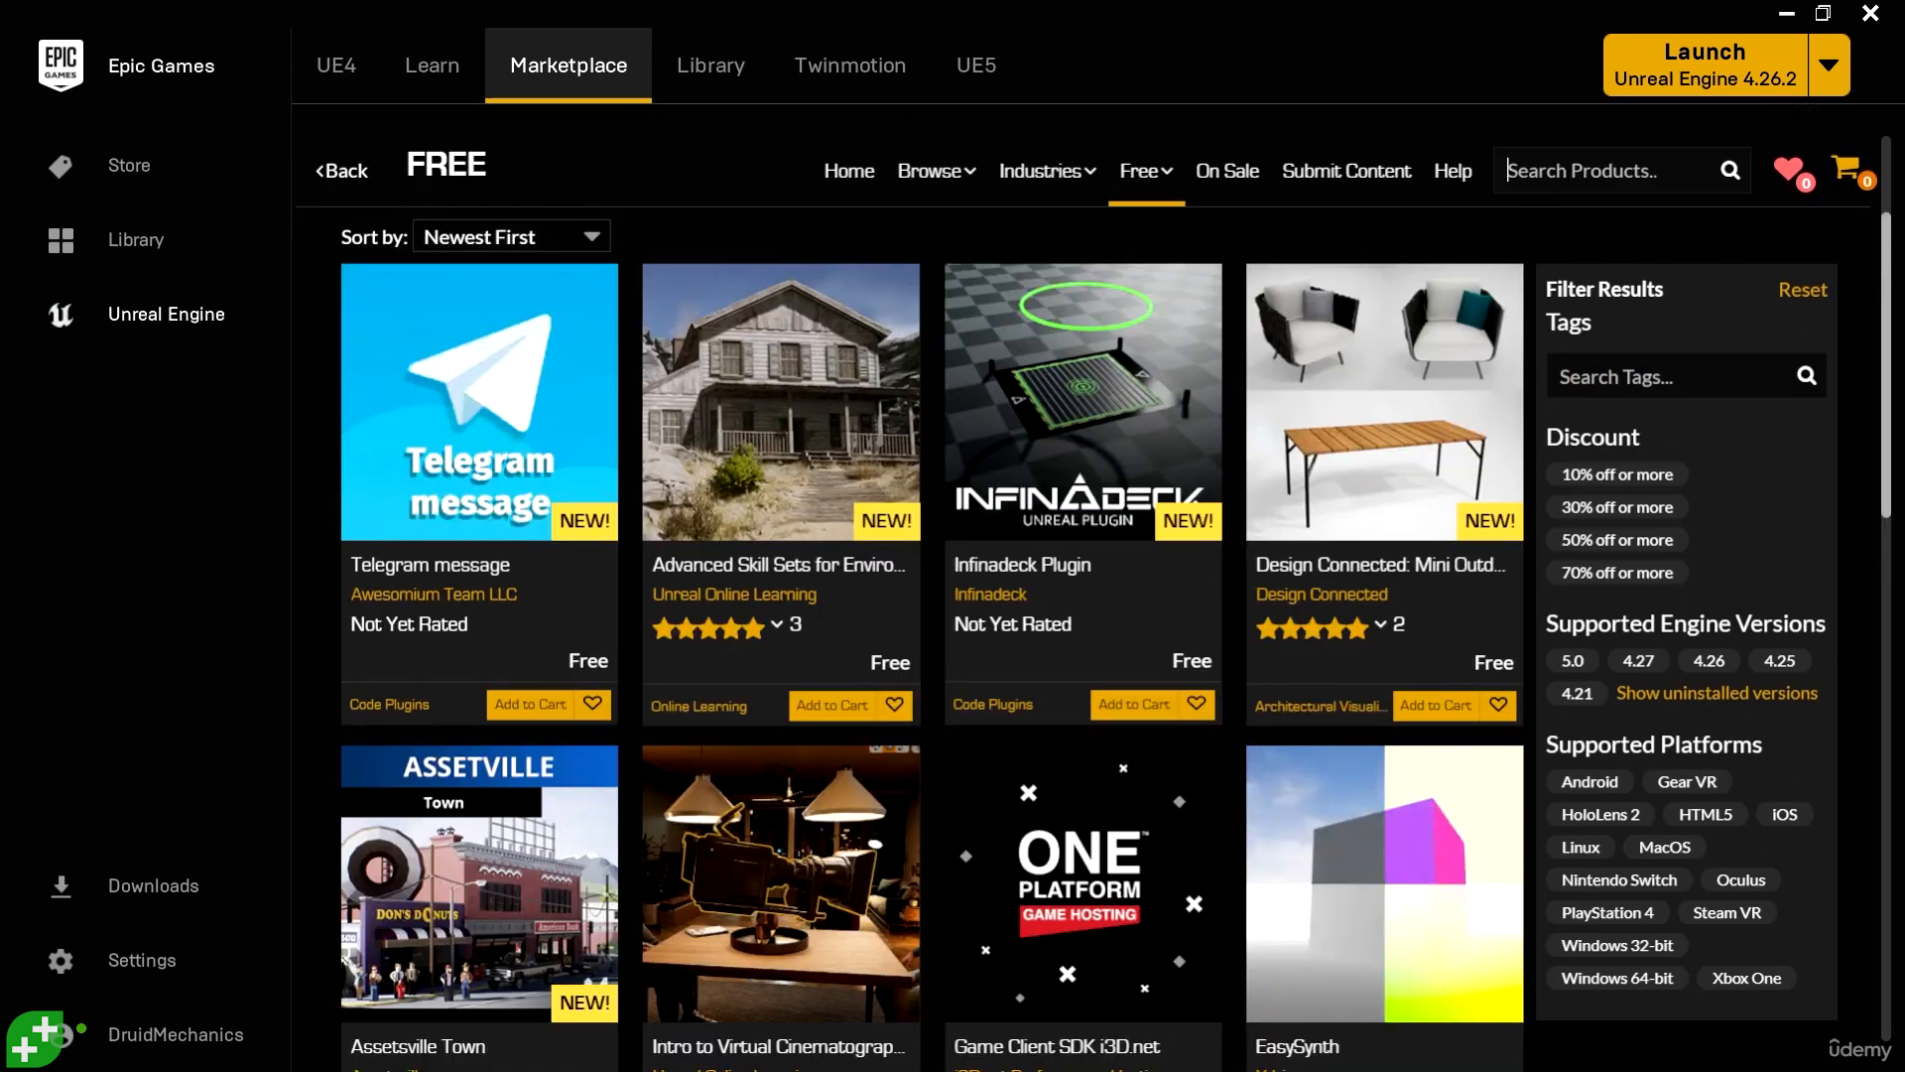
type("indus")
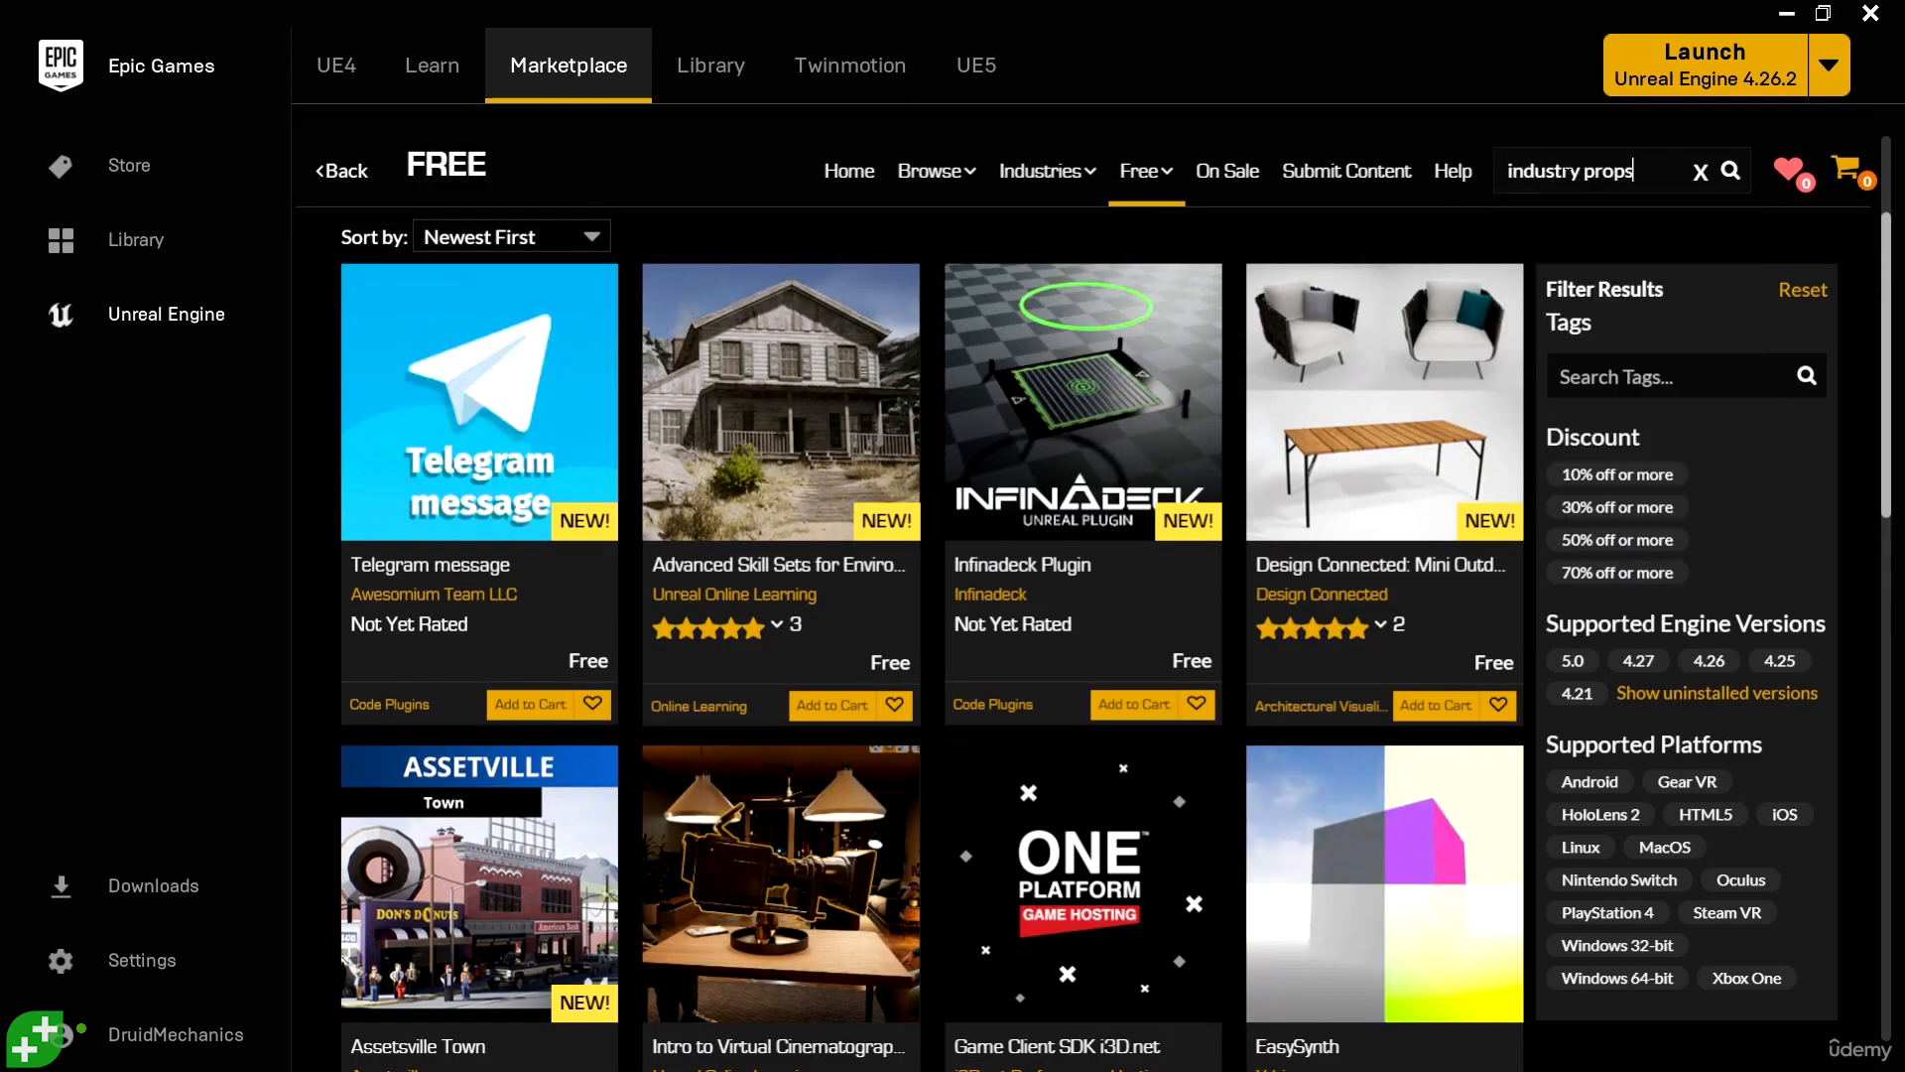
type("try props")
key("Return")
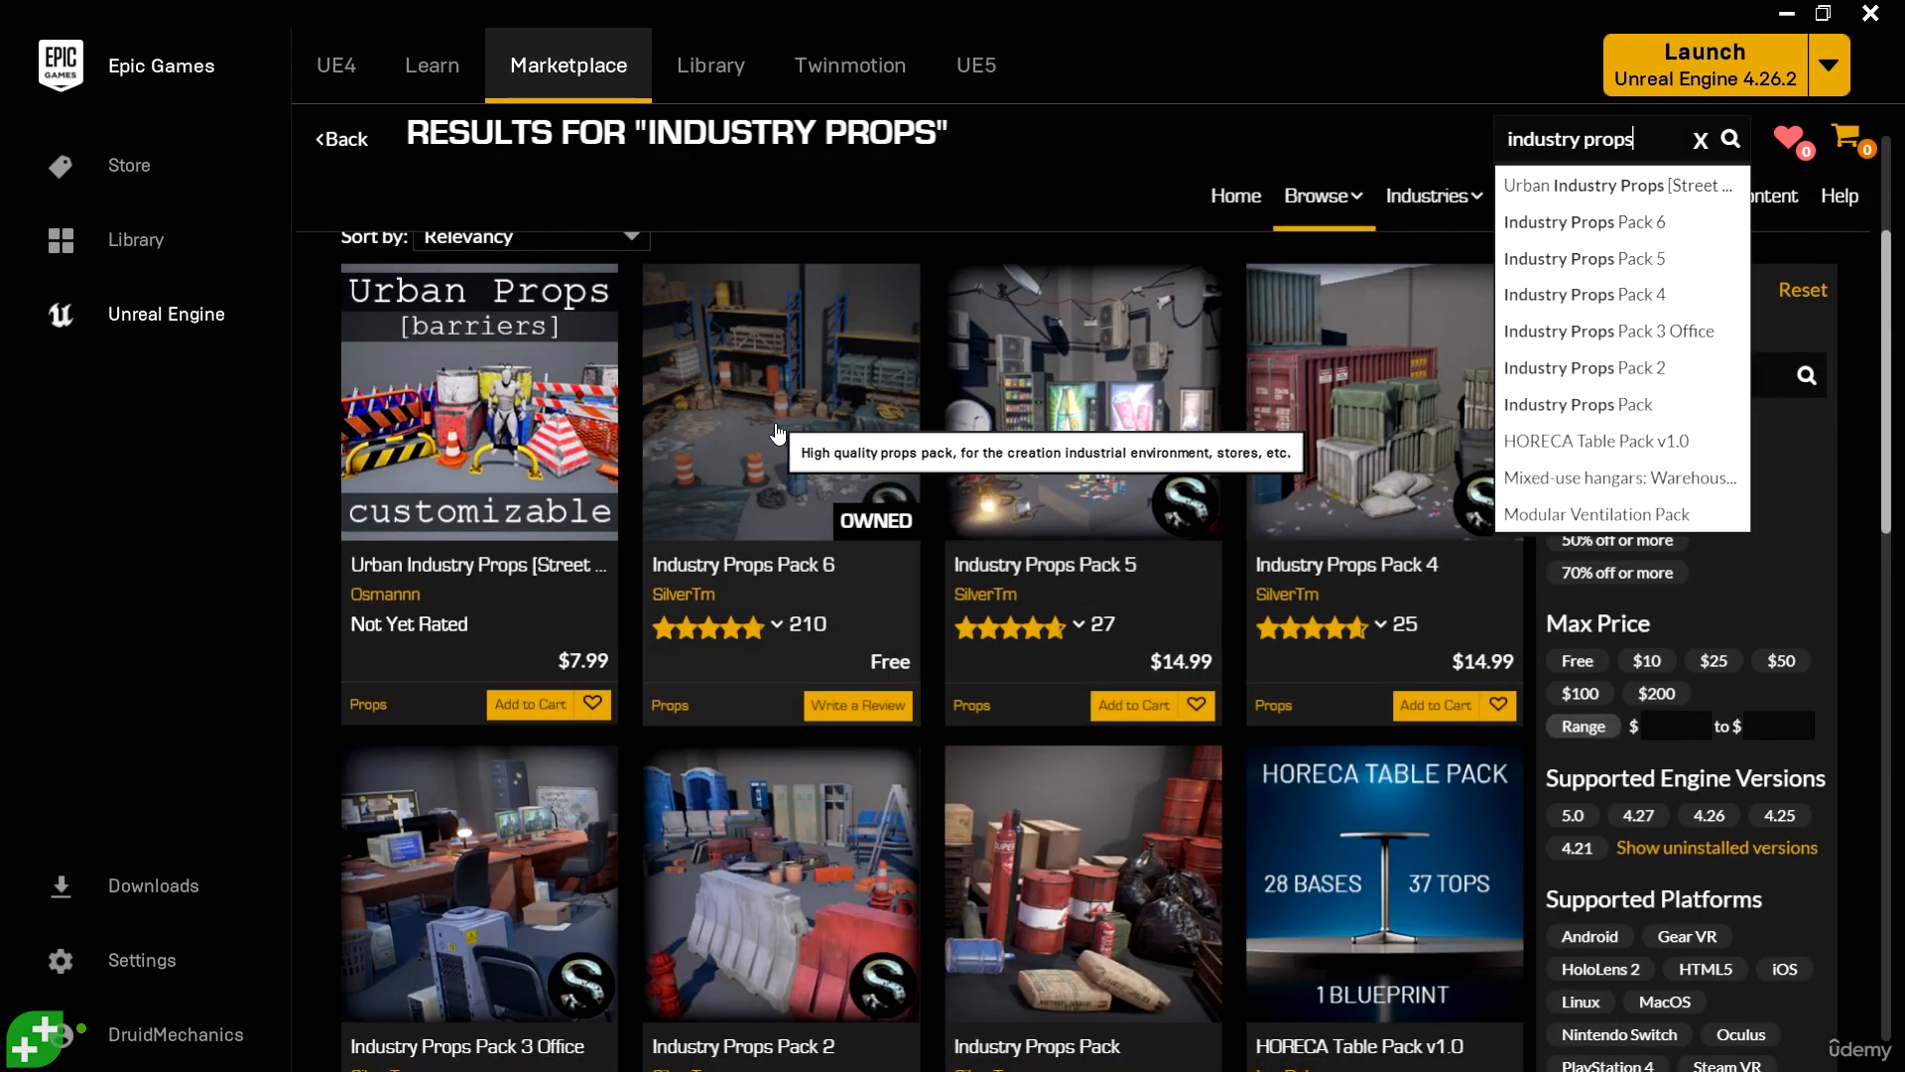
left_click(775, 426)
- Look through the preview images of Industry Props Pack 6
scroll(776, 434, "down", 4)
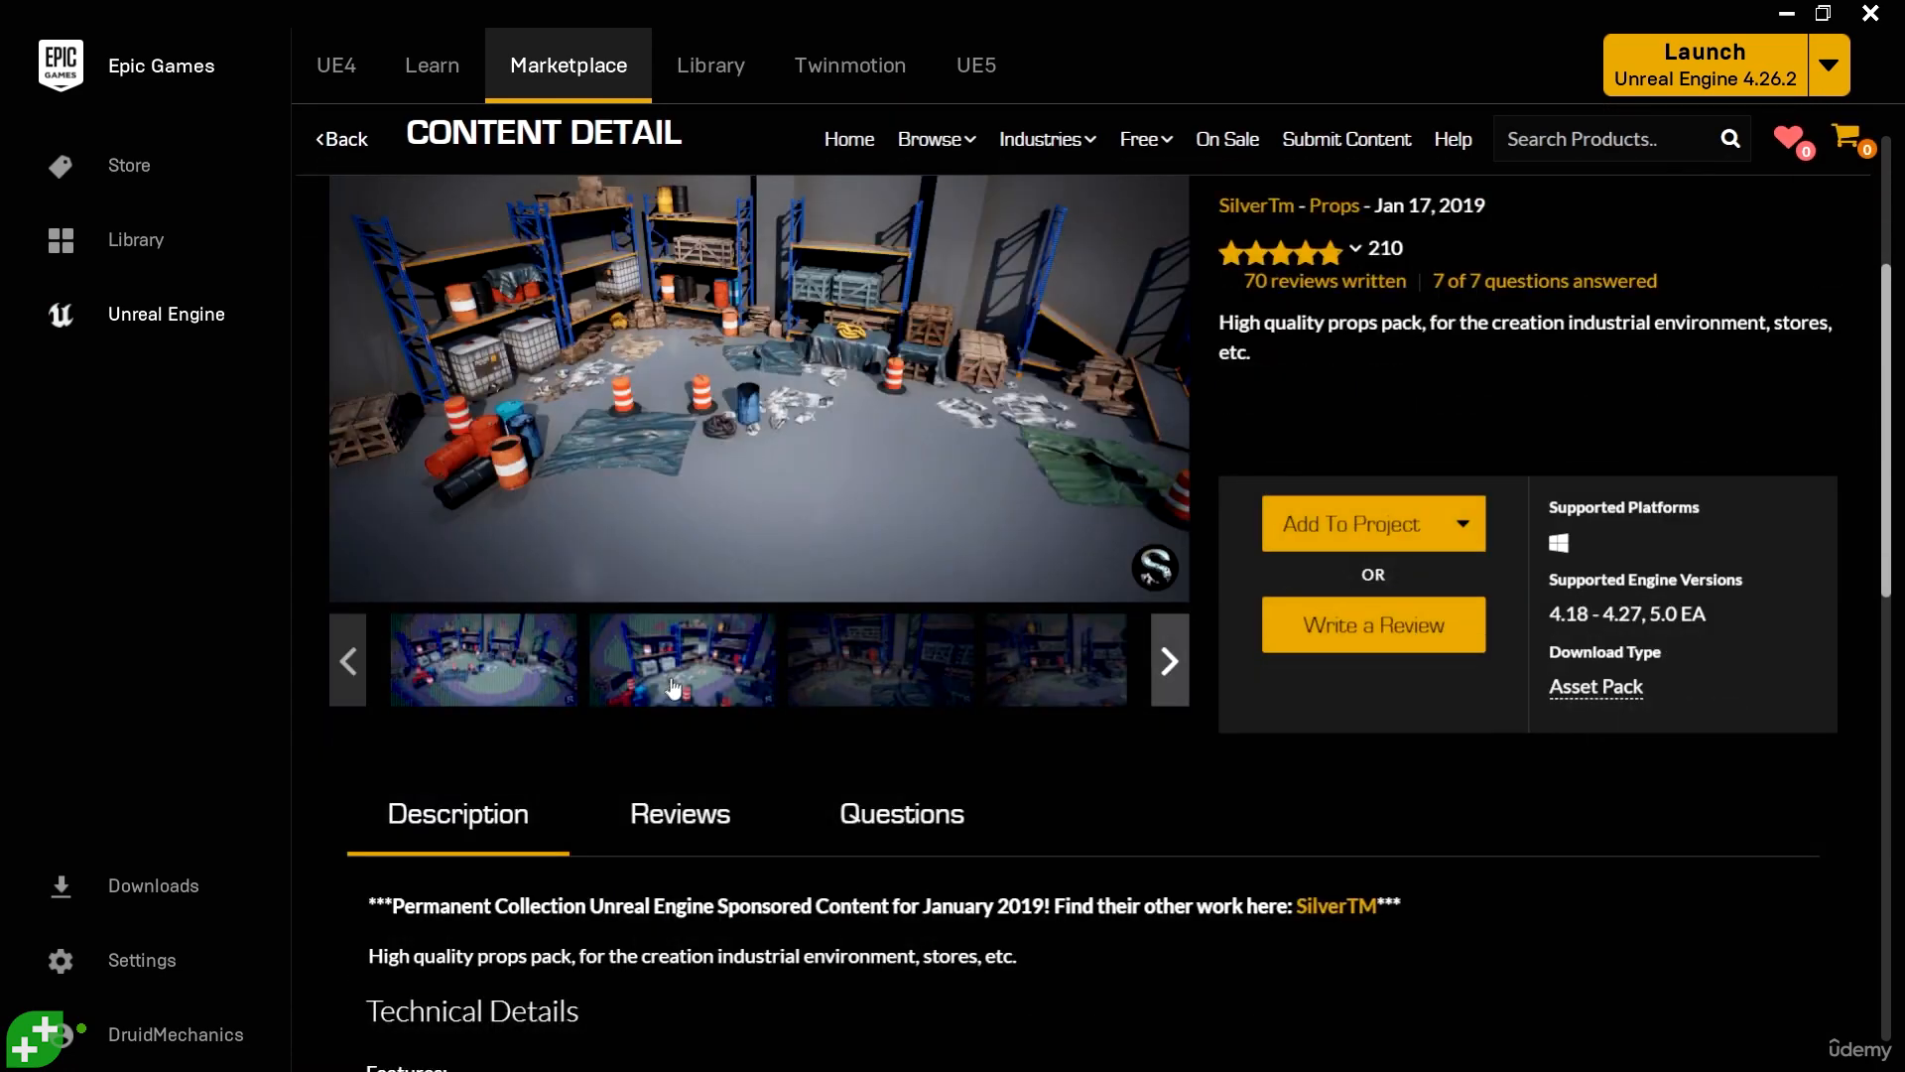
left_click(676, 685)
left_click(870, 681)
scroll(695, 447, "up", 1)
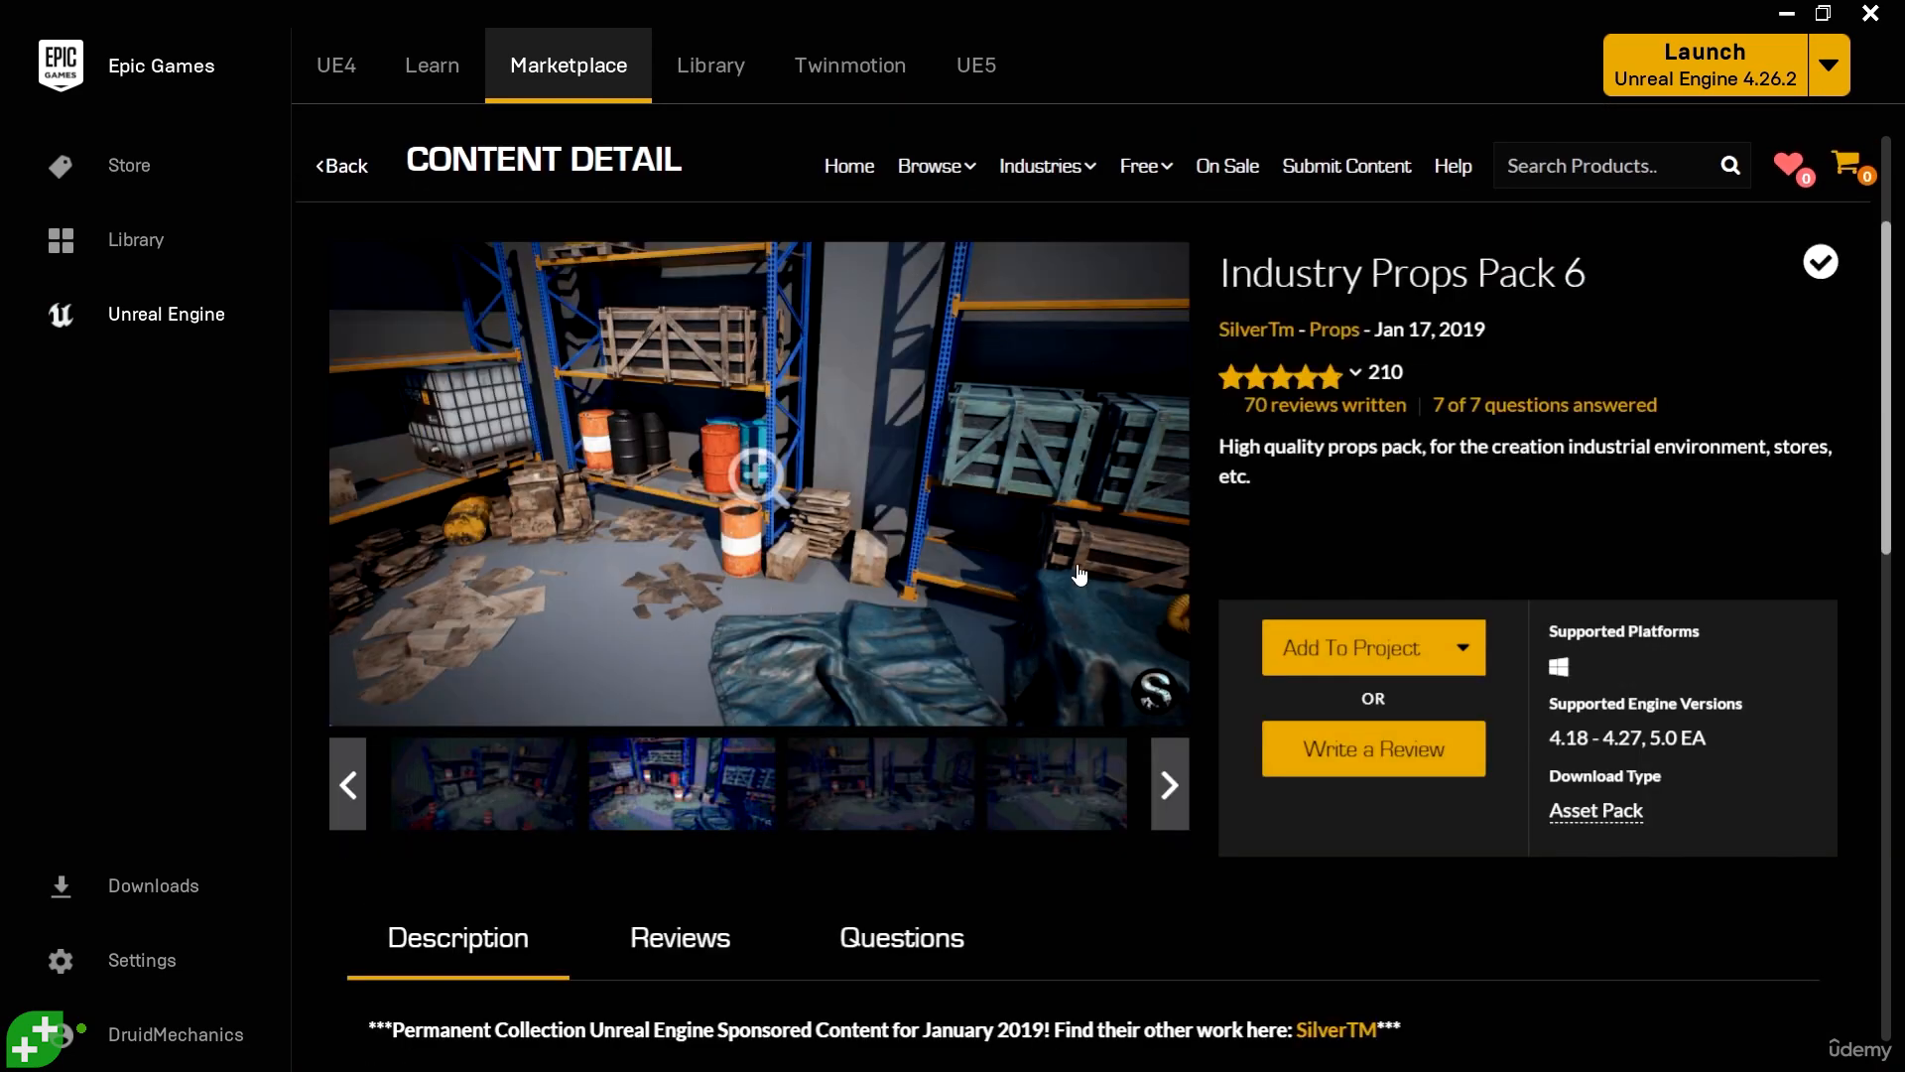
left_click(878, 784)
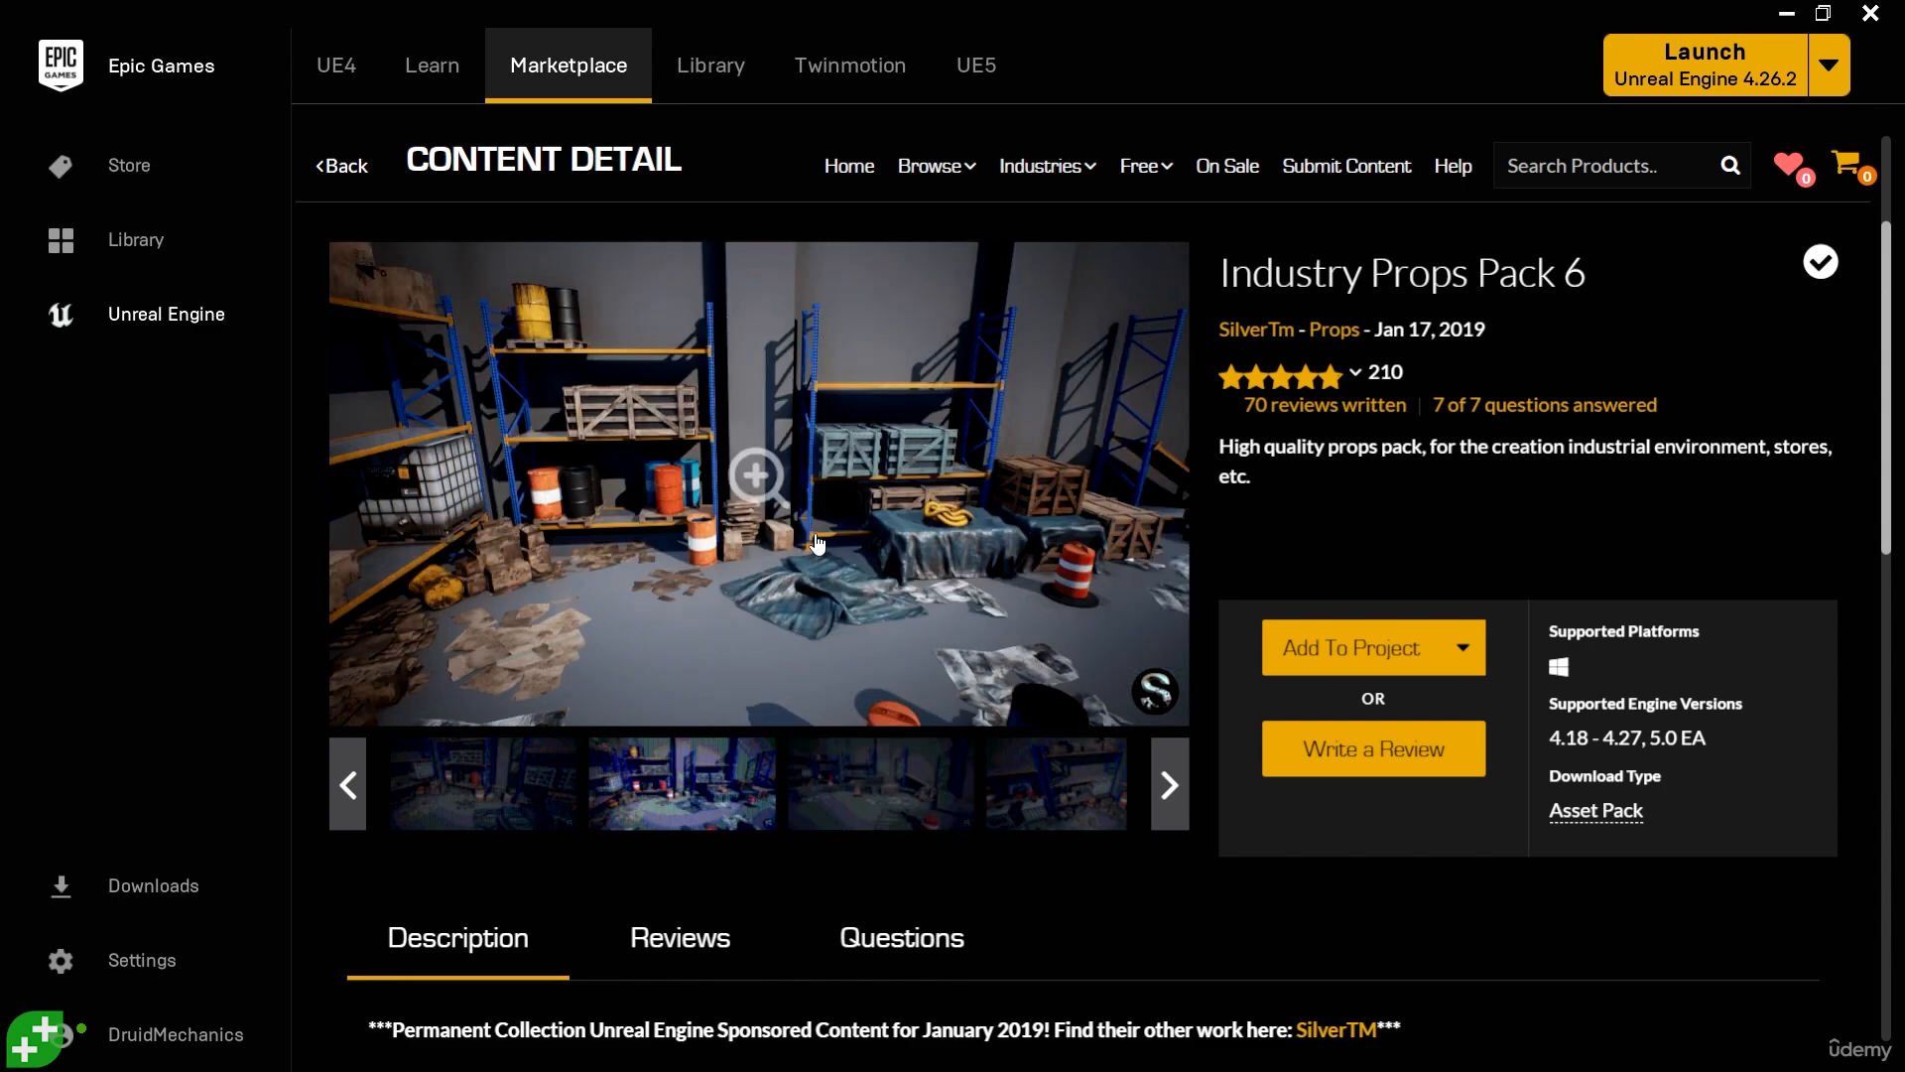
- Add Industry Props Pack 6 to the 5.0 FirstPersonShooter project, using 5.0EA as the asset version
left_click(1356, 651)
left_click(960, 306)
type("first")
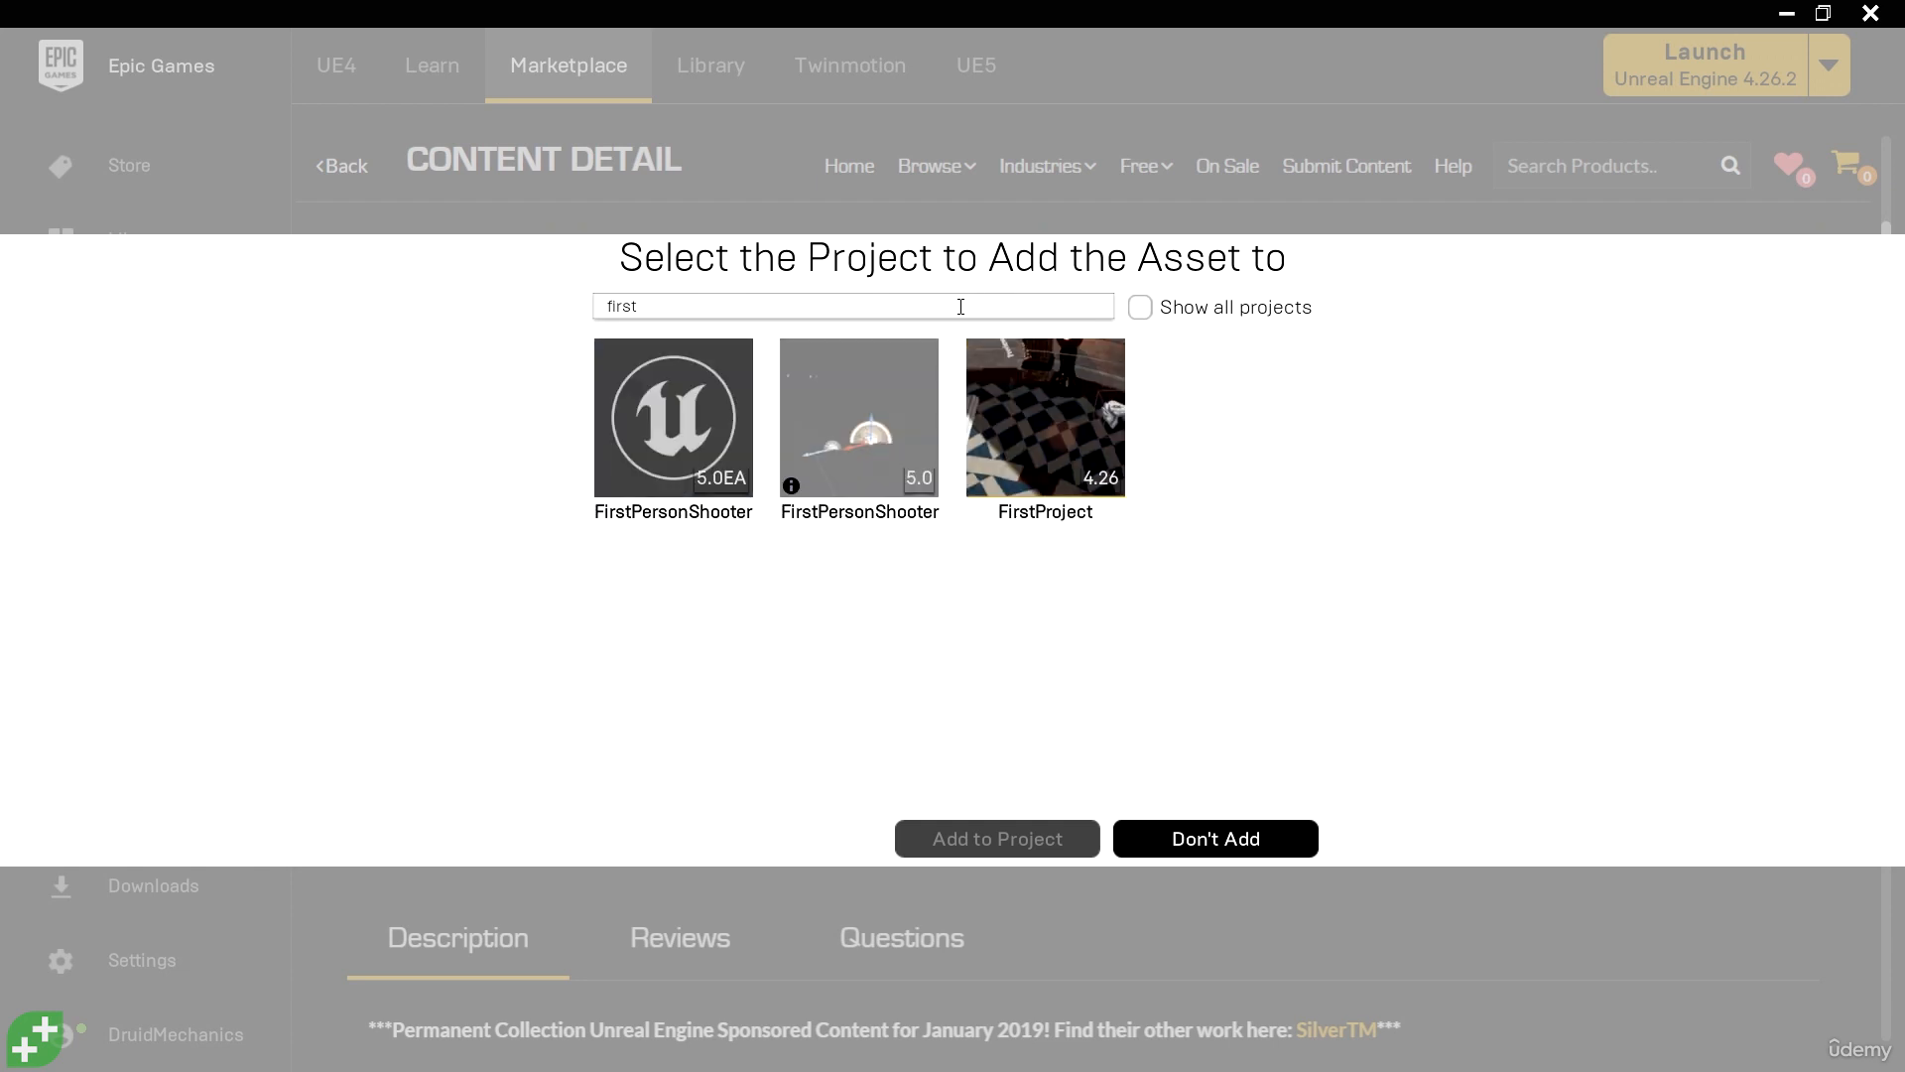
left_click(839, 423)
left_click(778, 791)
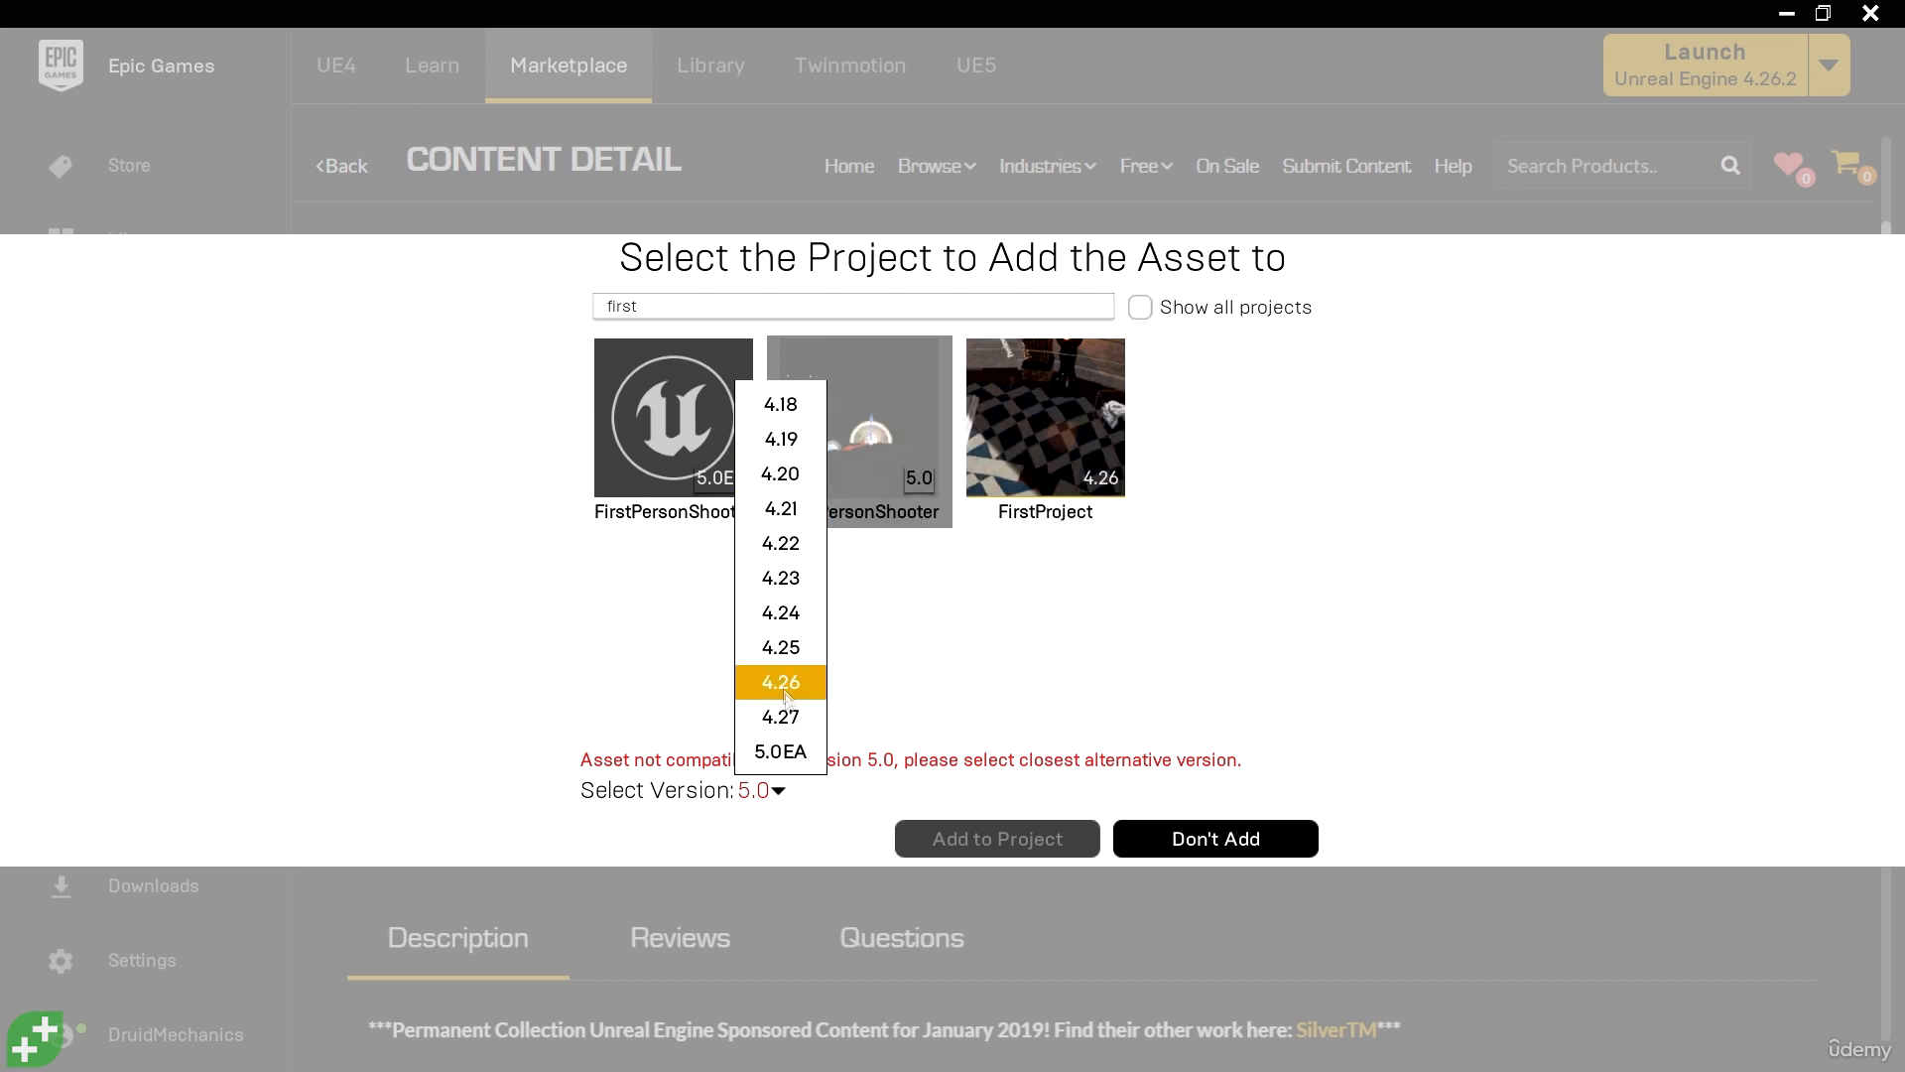
left_click(781, 753)
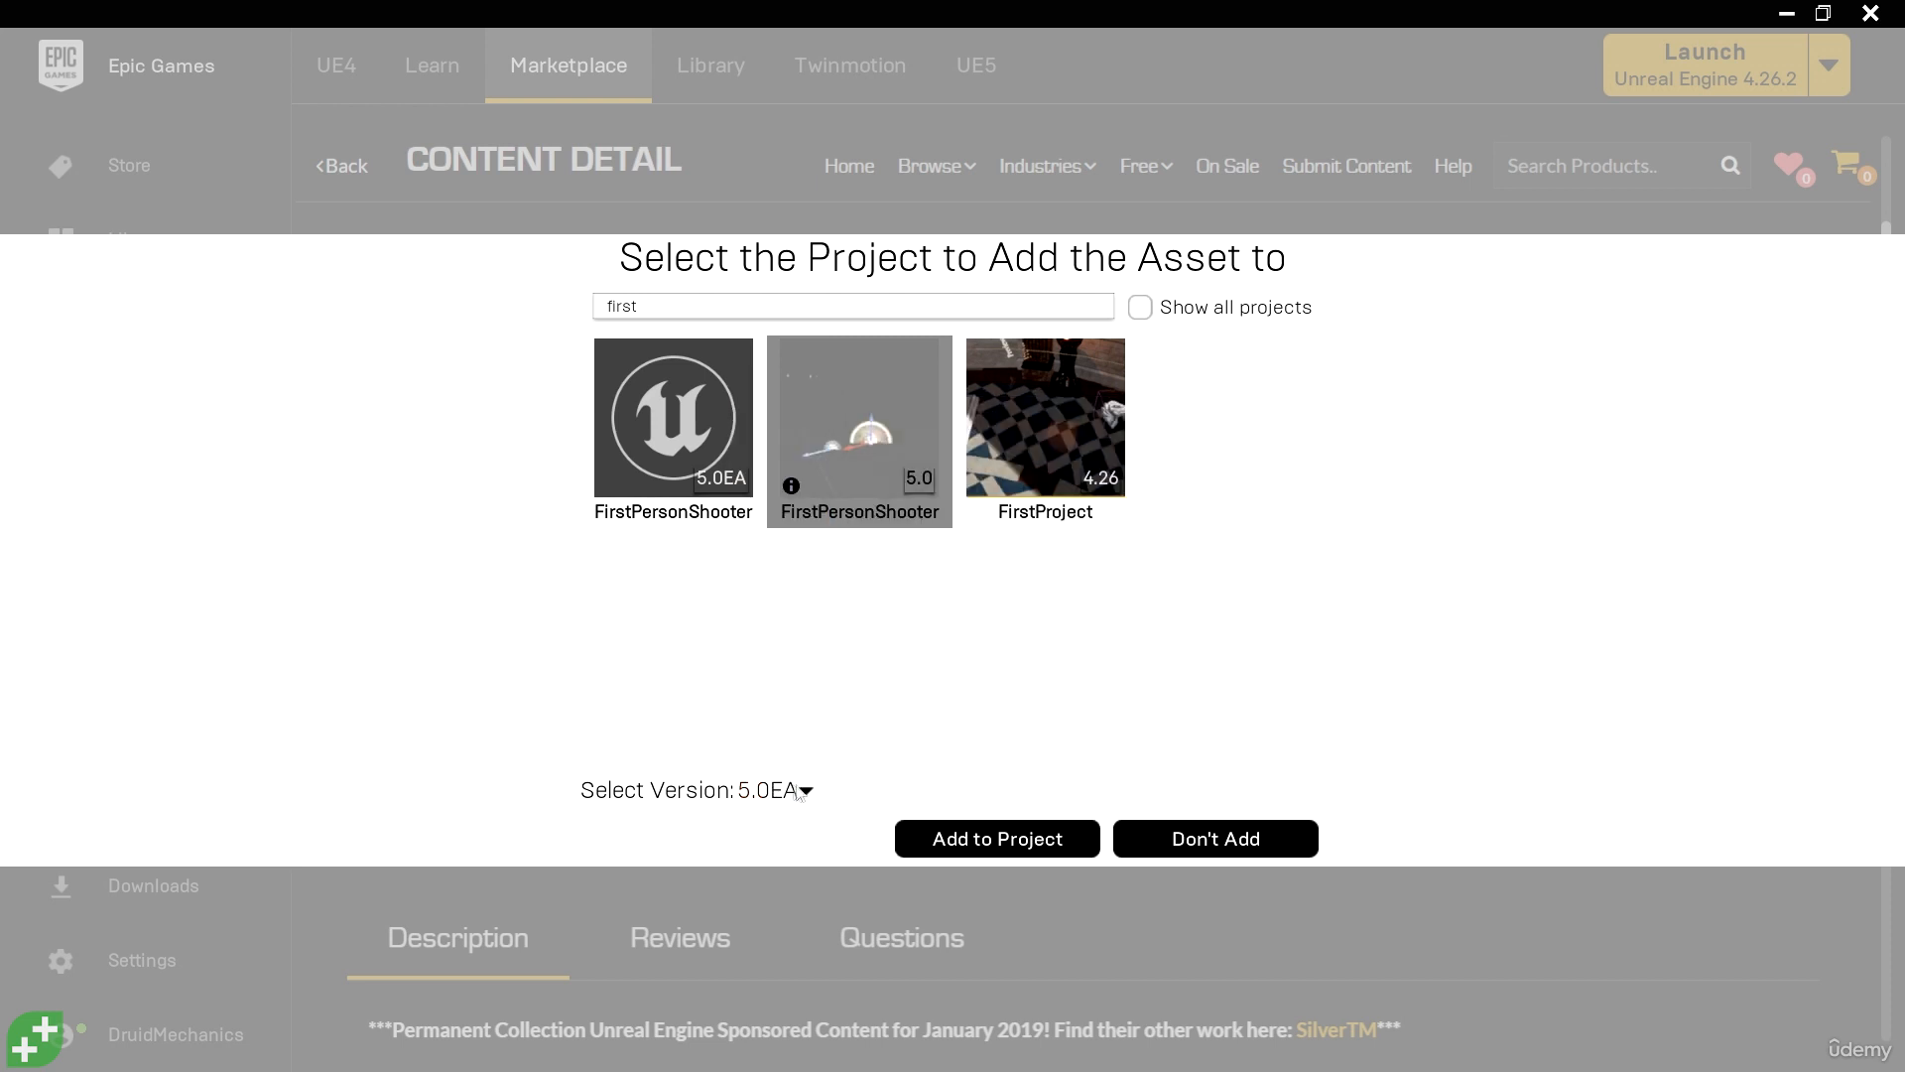
left_click(1008, 841)
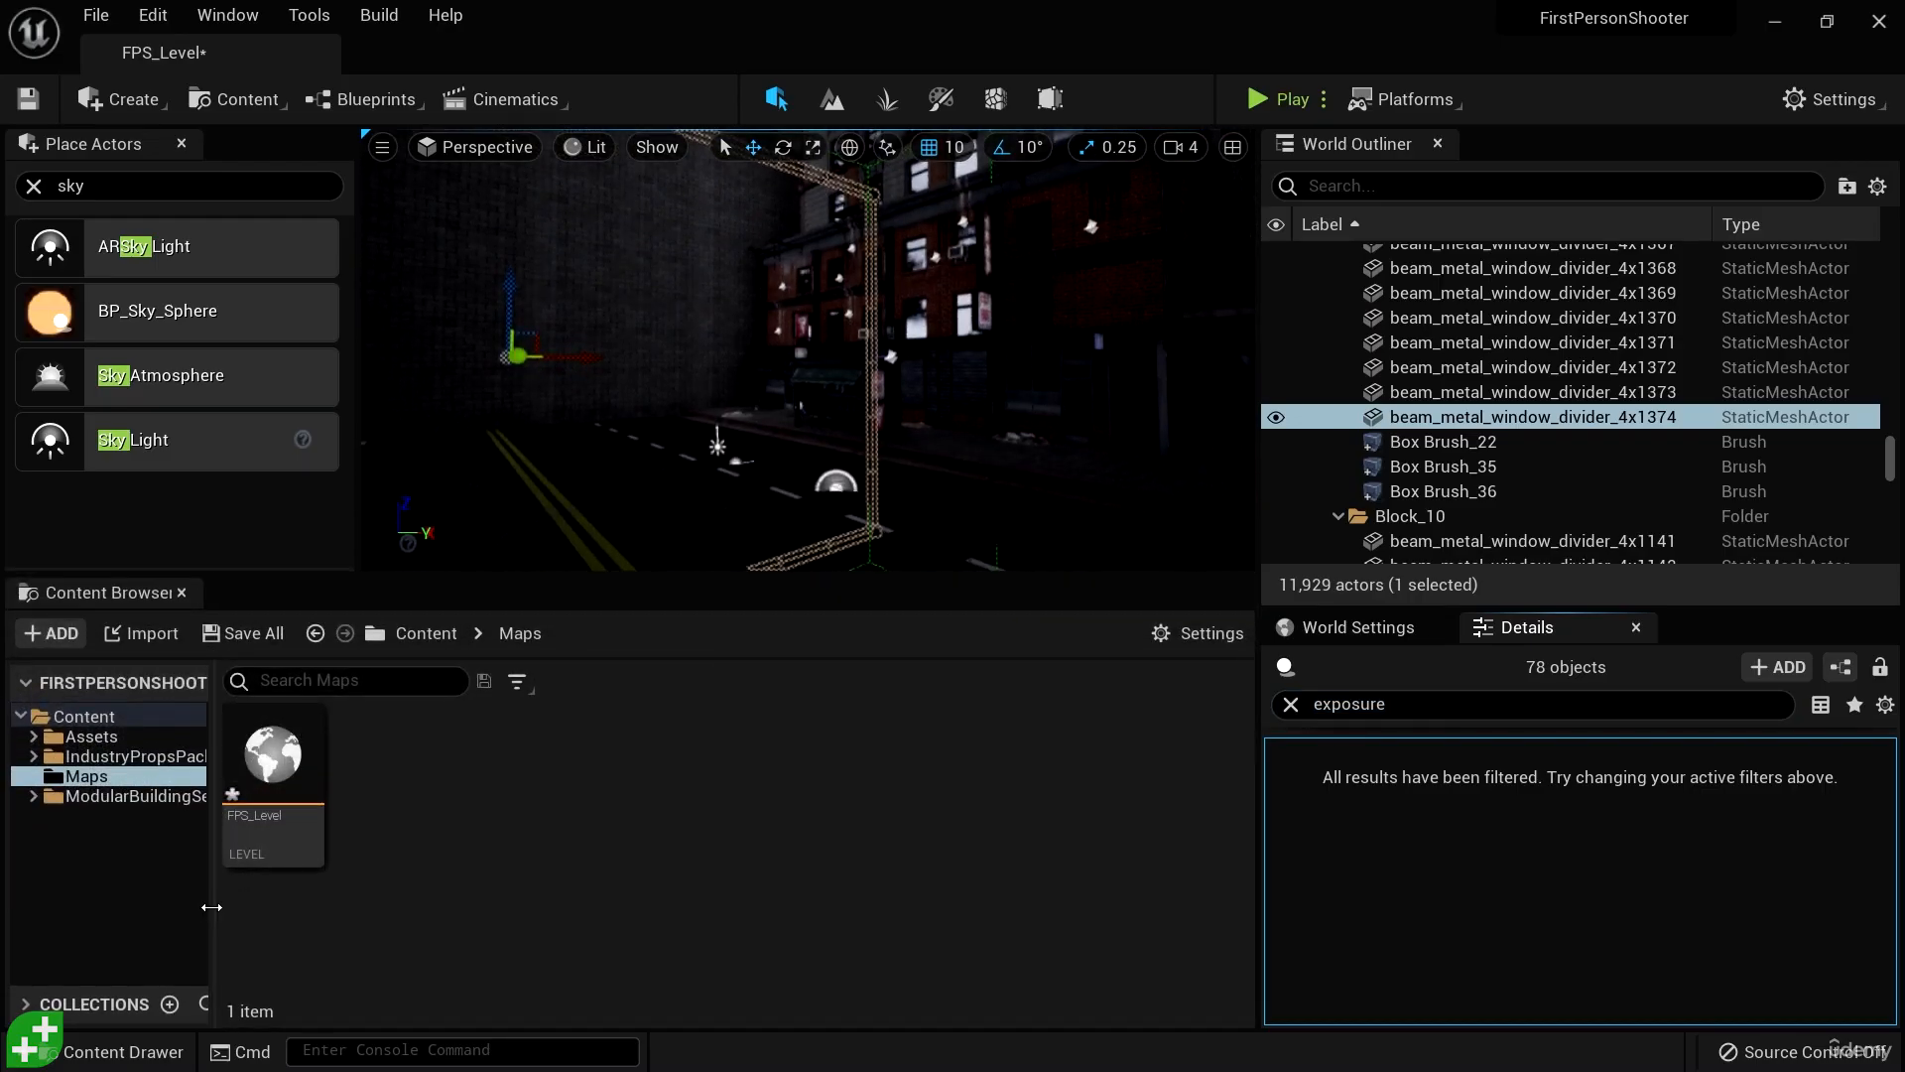
- Widen the folder tree in the Content Browser and switch back to the Epic Games Launcher
left_click_drag(212, 907, 345, 905)
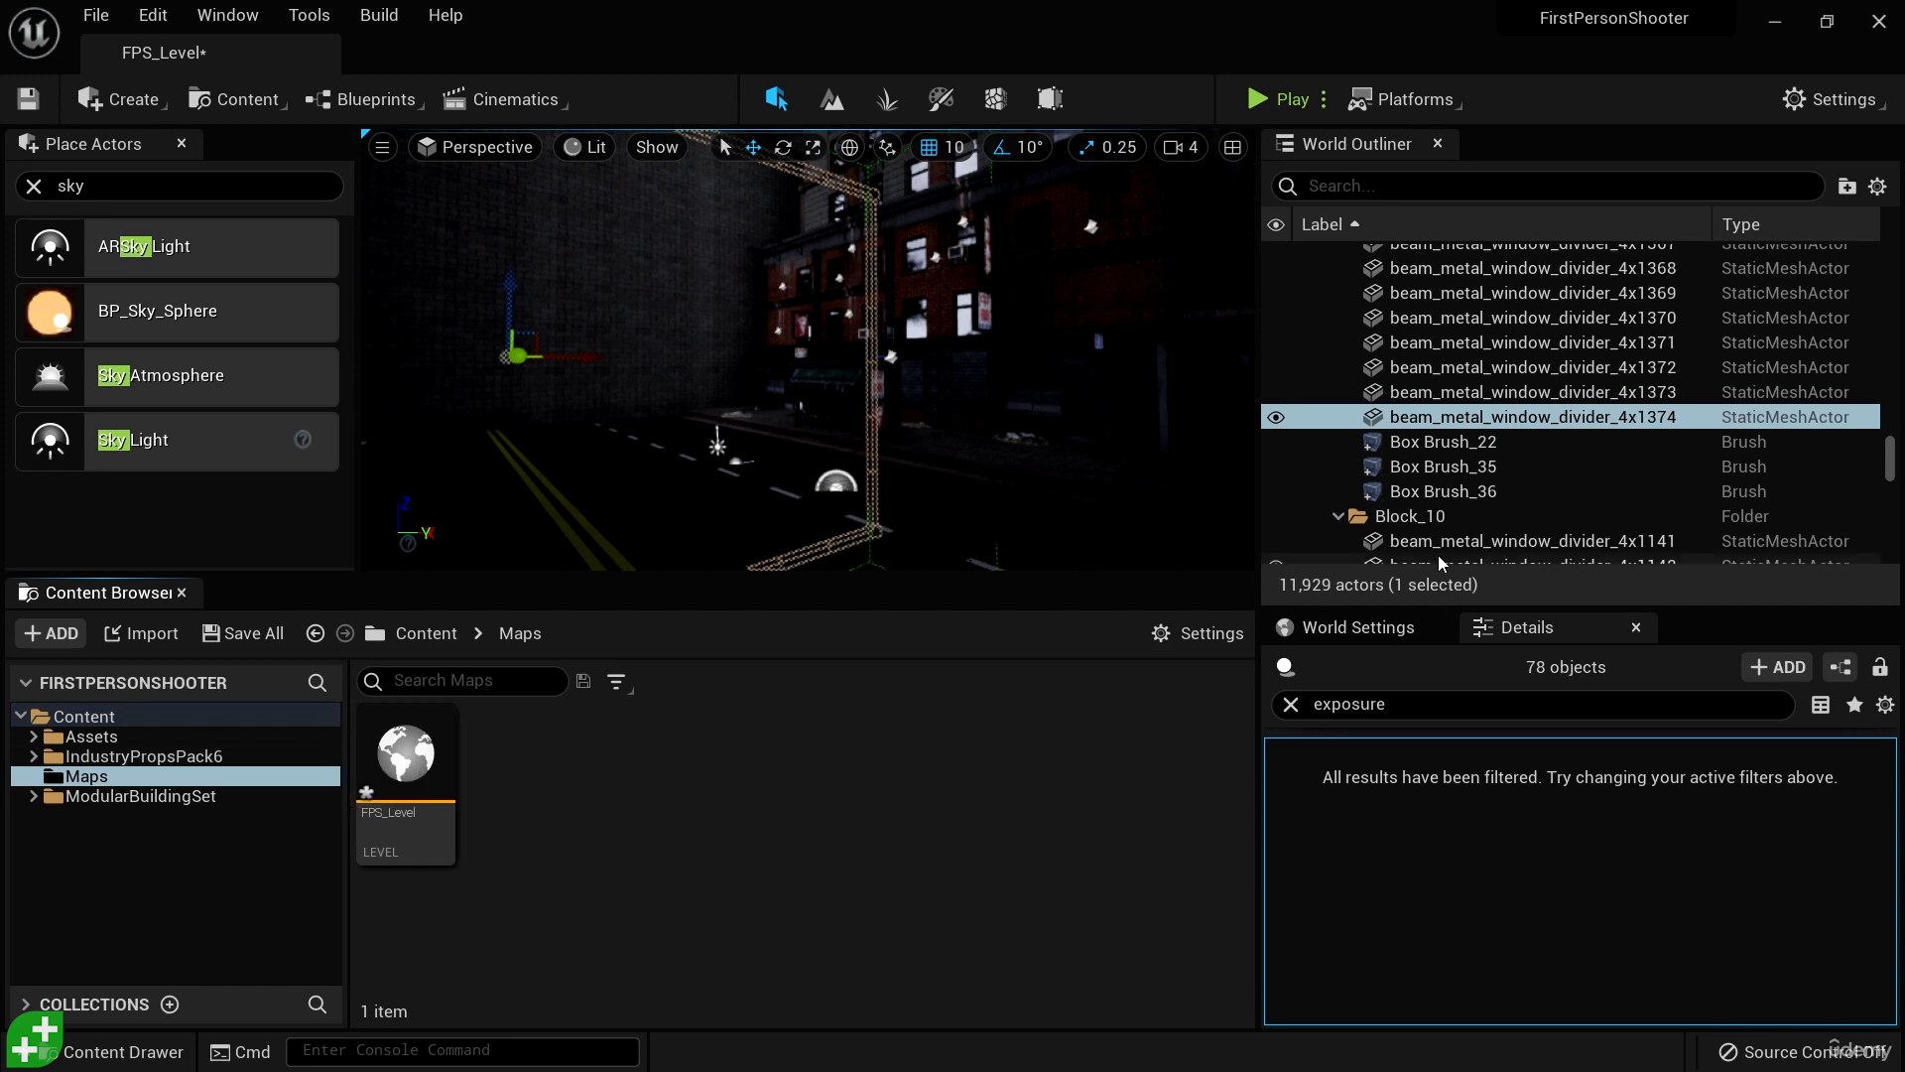
left_click(1776, 22)
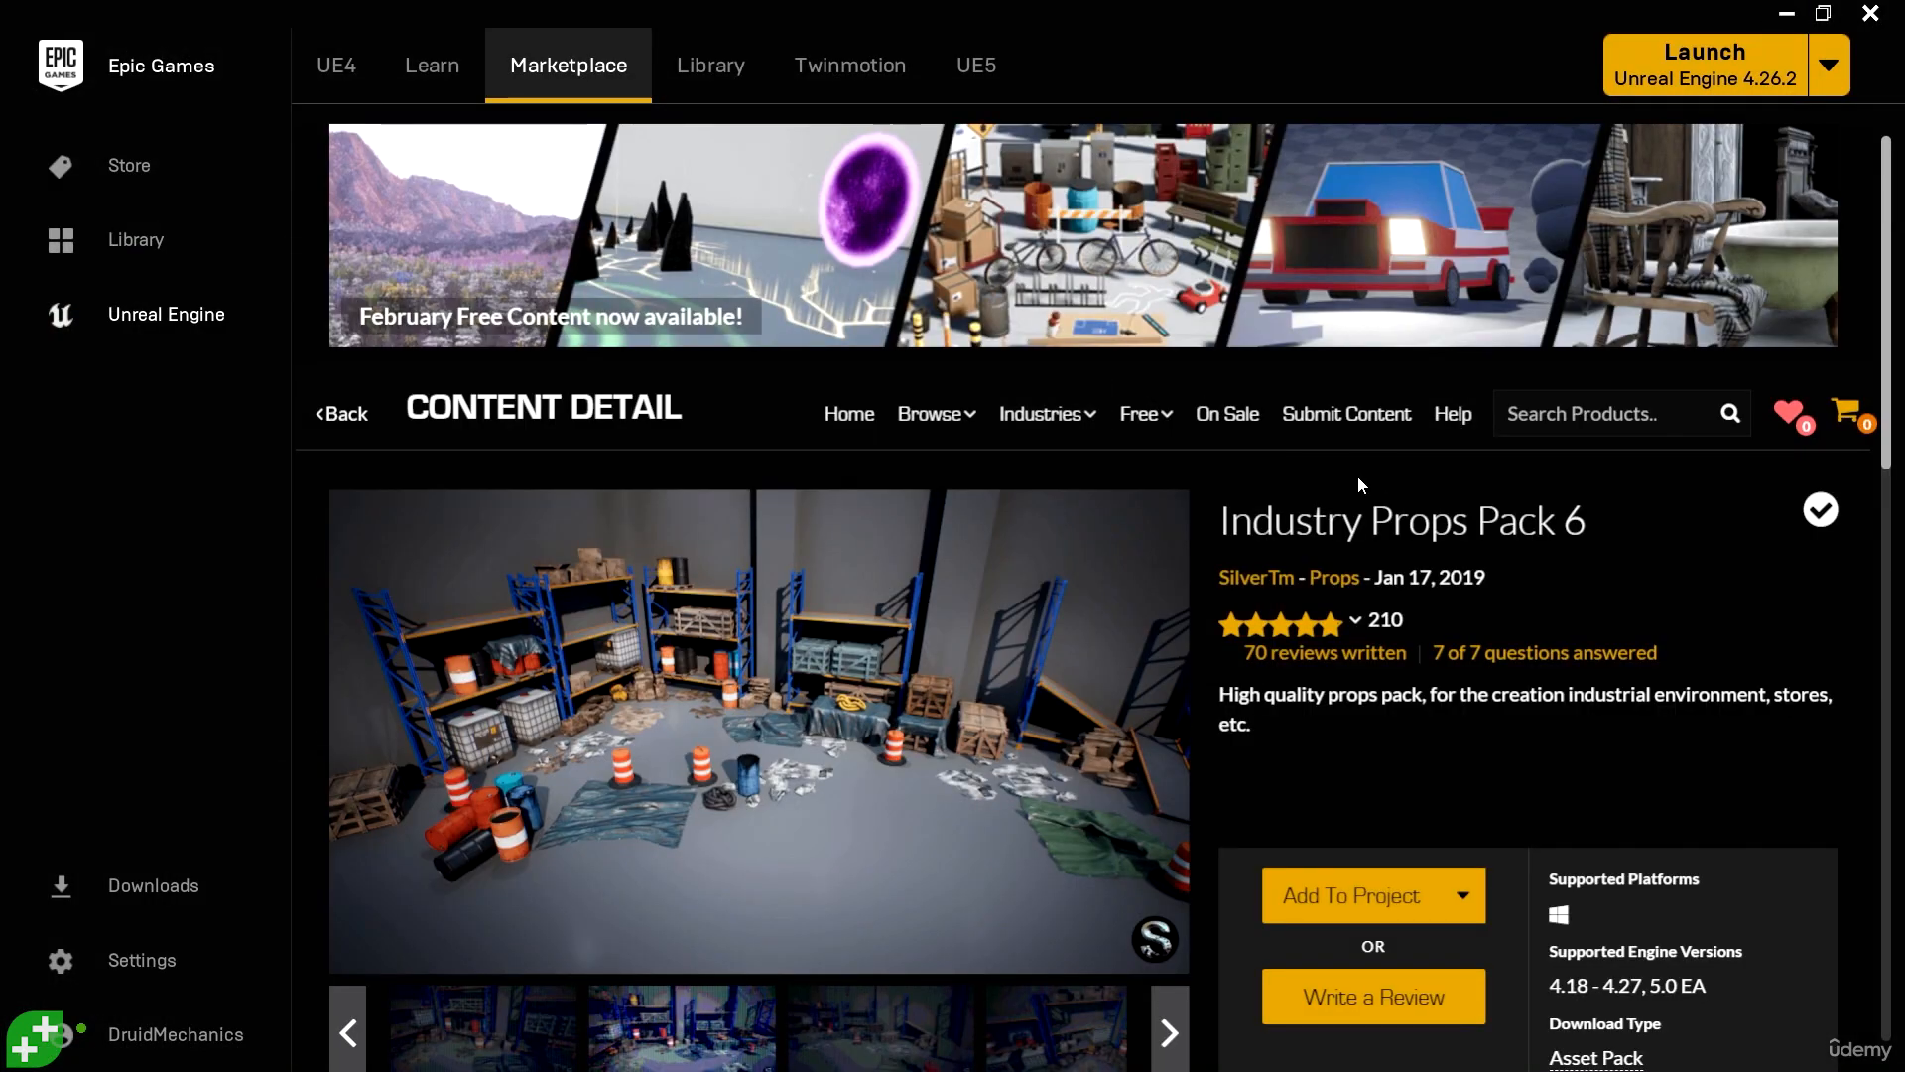
- Open the free Epic Games Content listing in the Marketplace and page through to page 4
mouse_move(1143, 417)
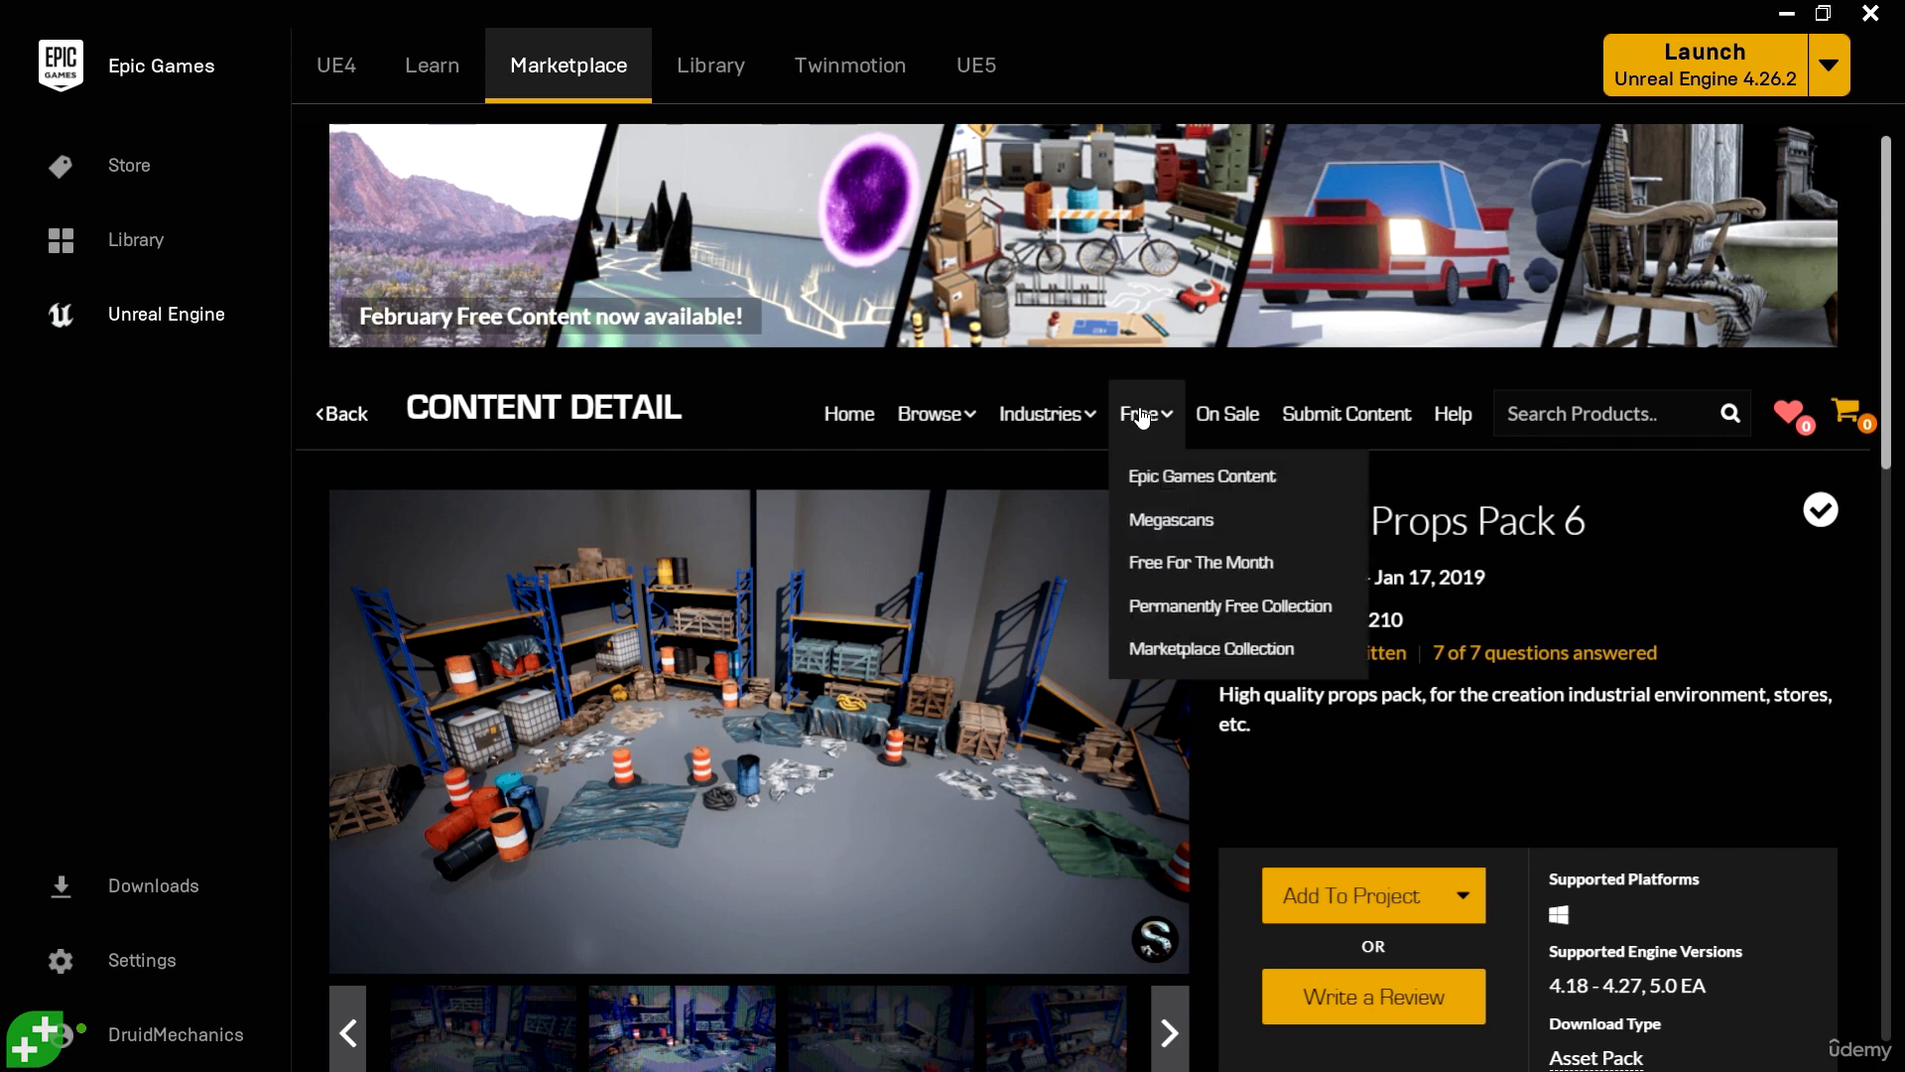
left_click(1186, 476)
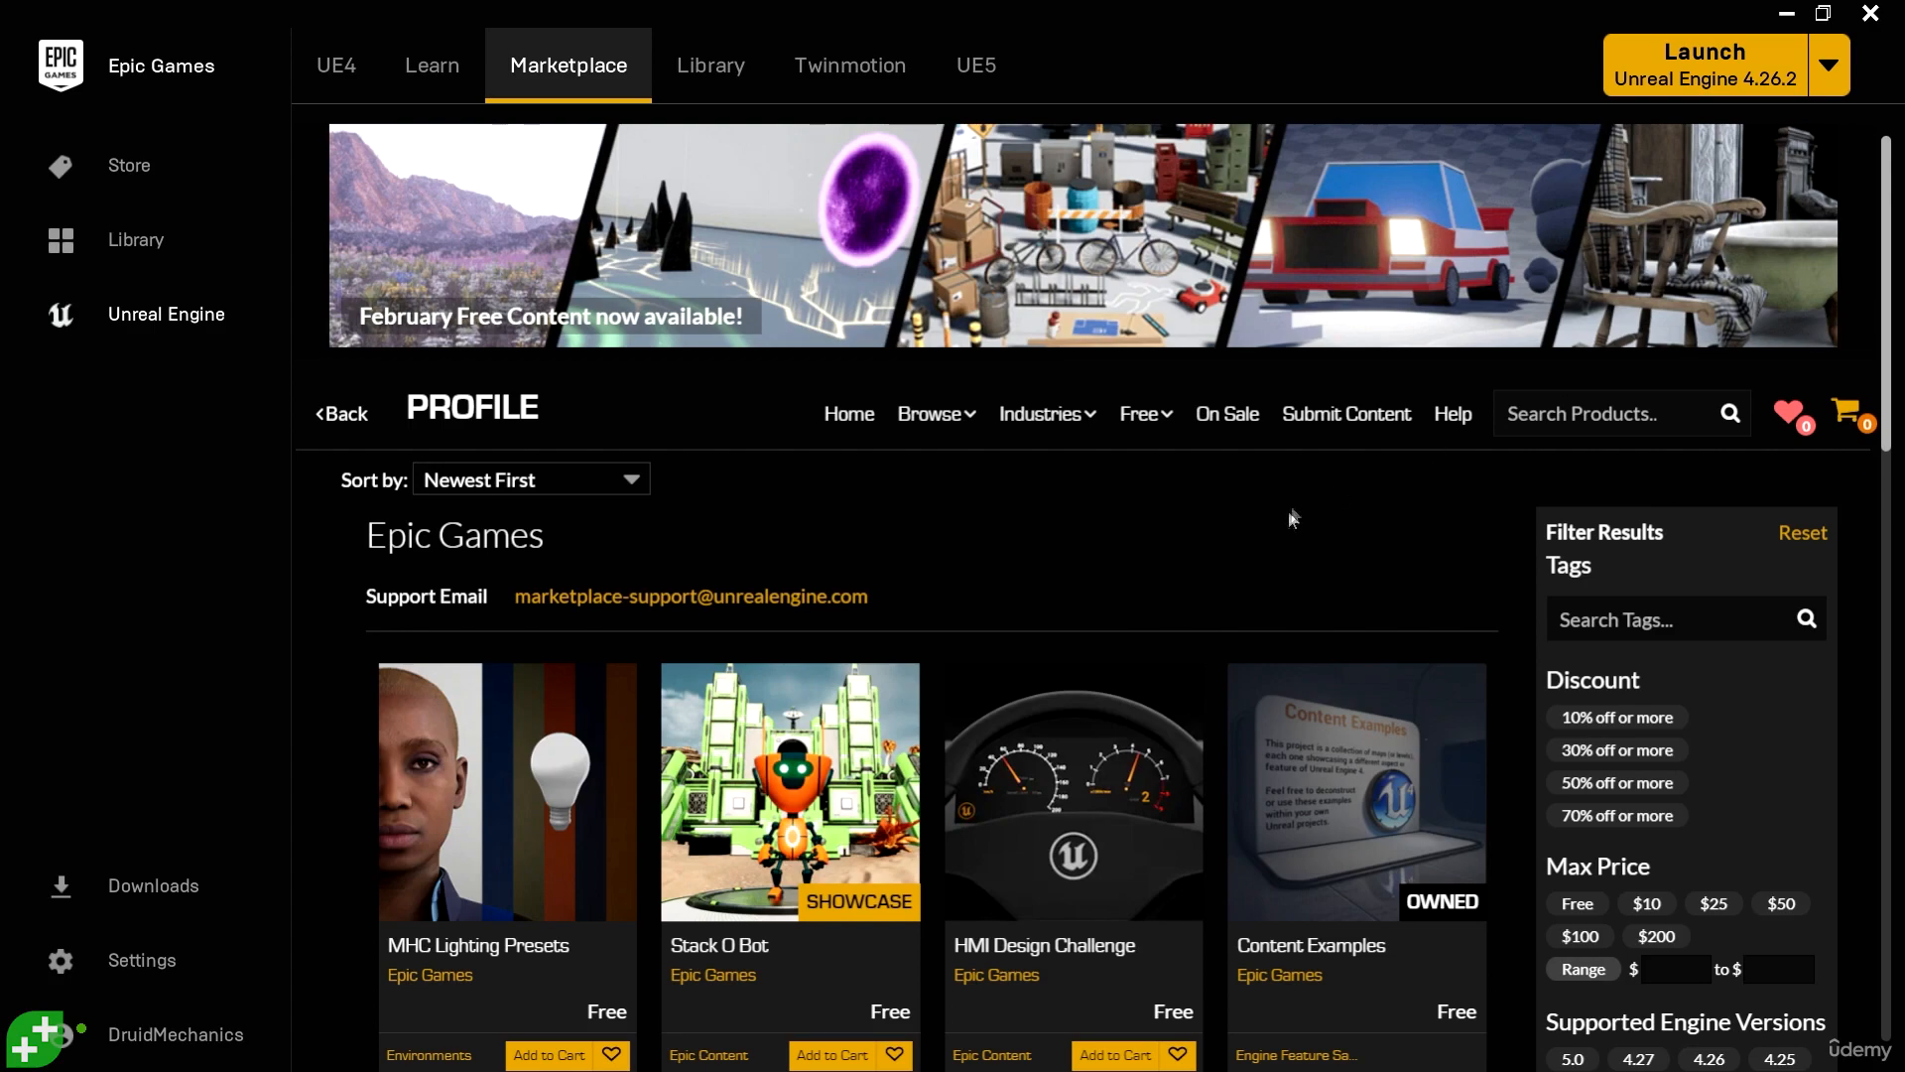
scroll(1296, 518, "down", 10)
scroll(1297, 567, "down", 6)
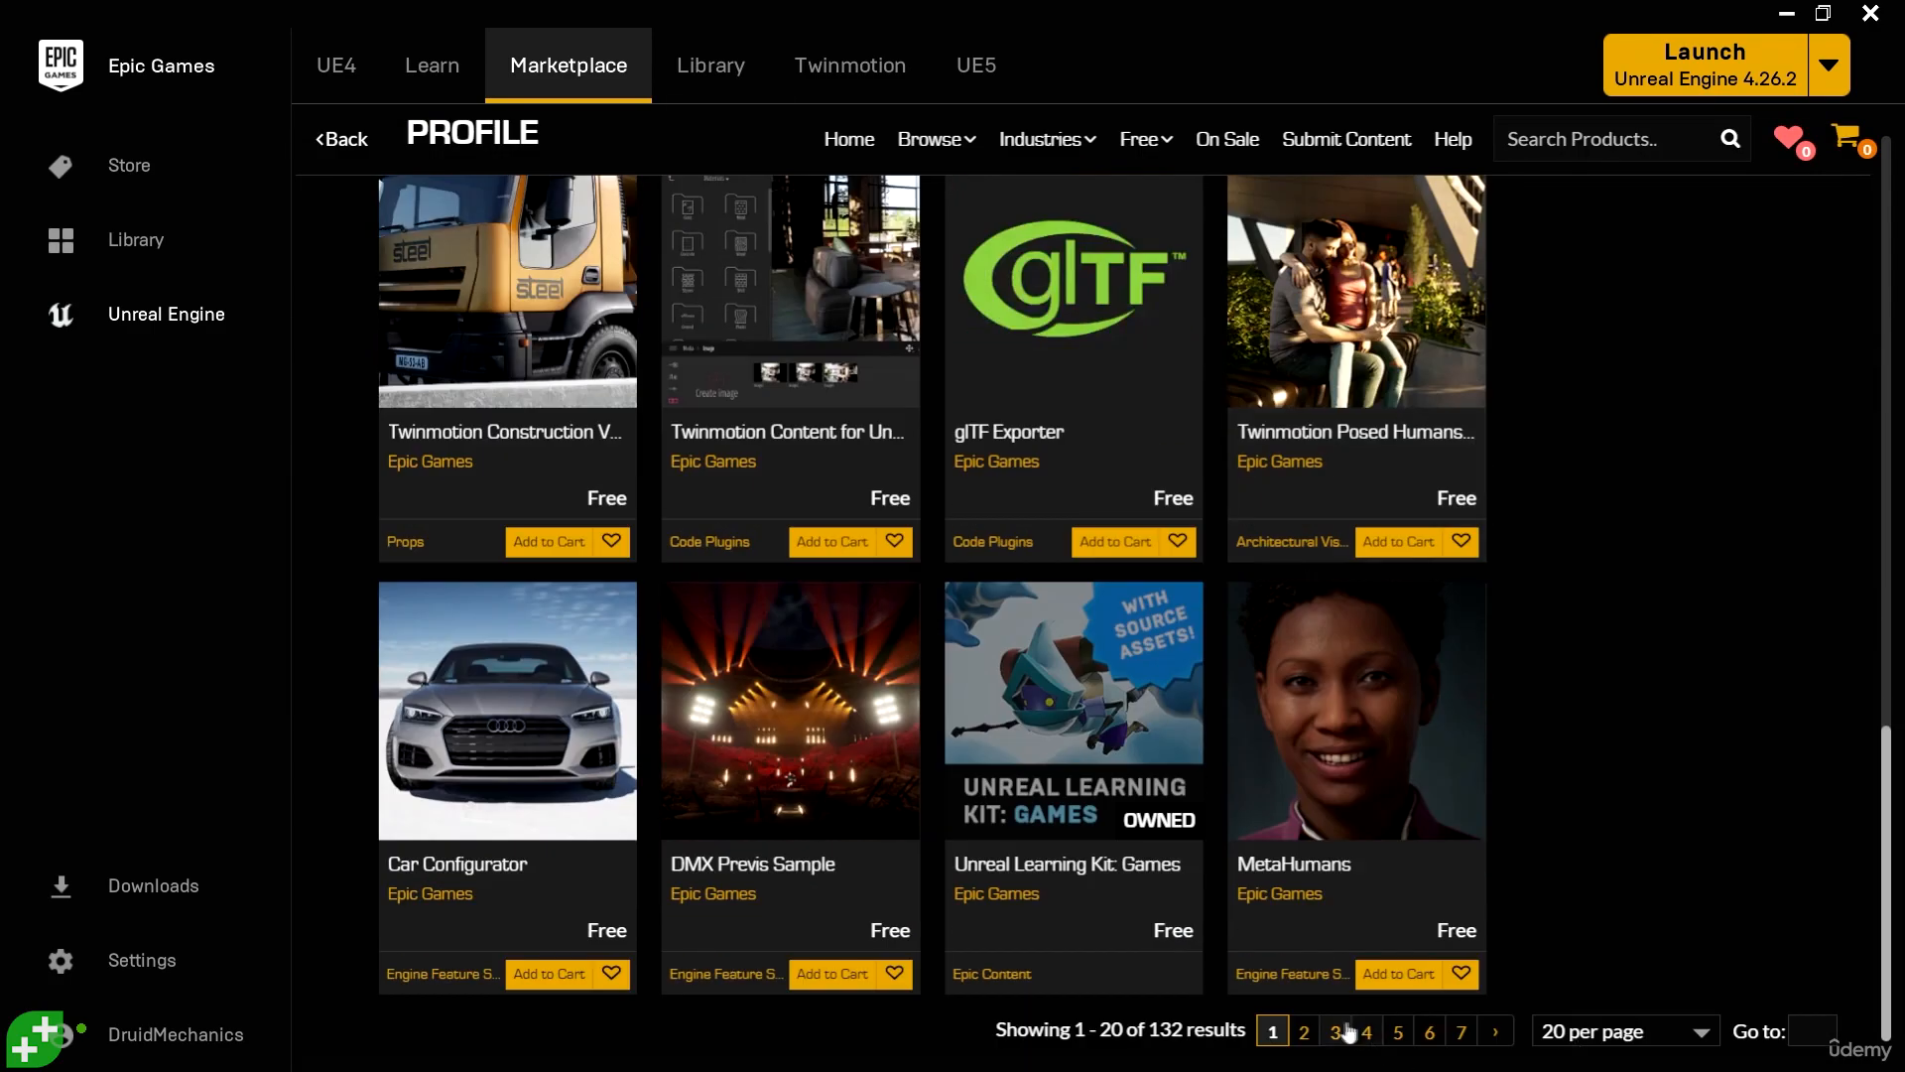
left_click(1304, 1032)
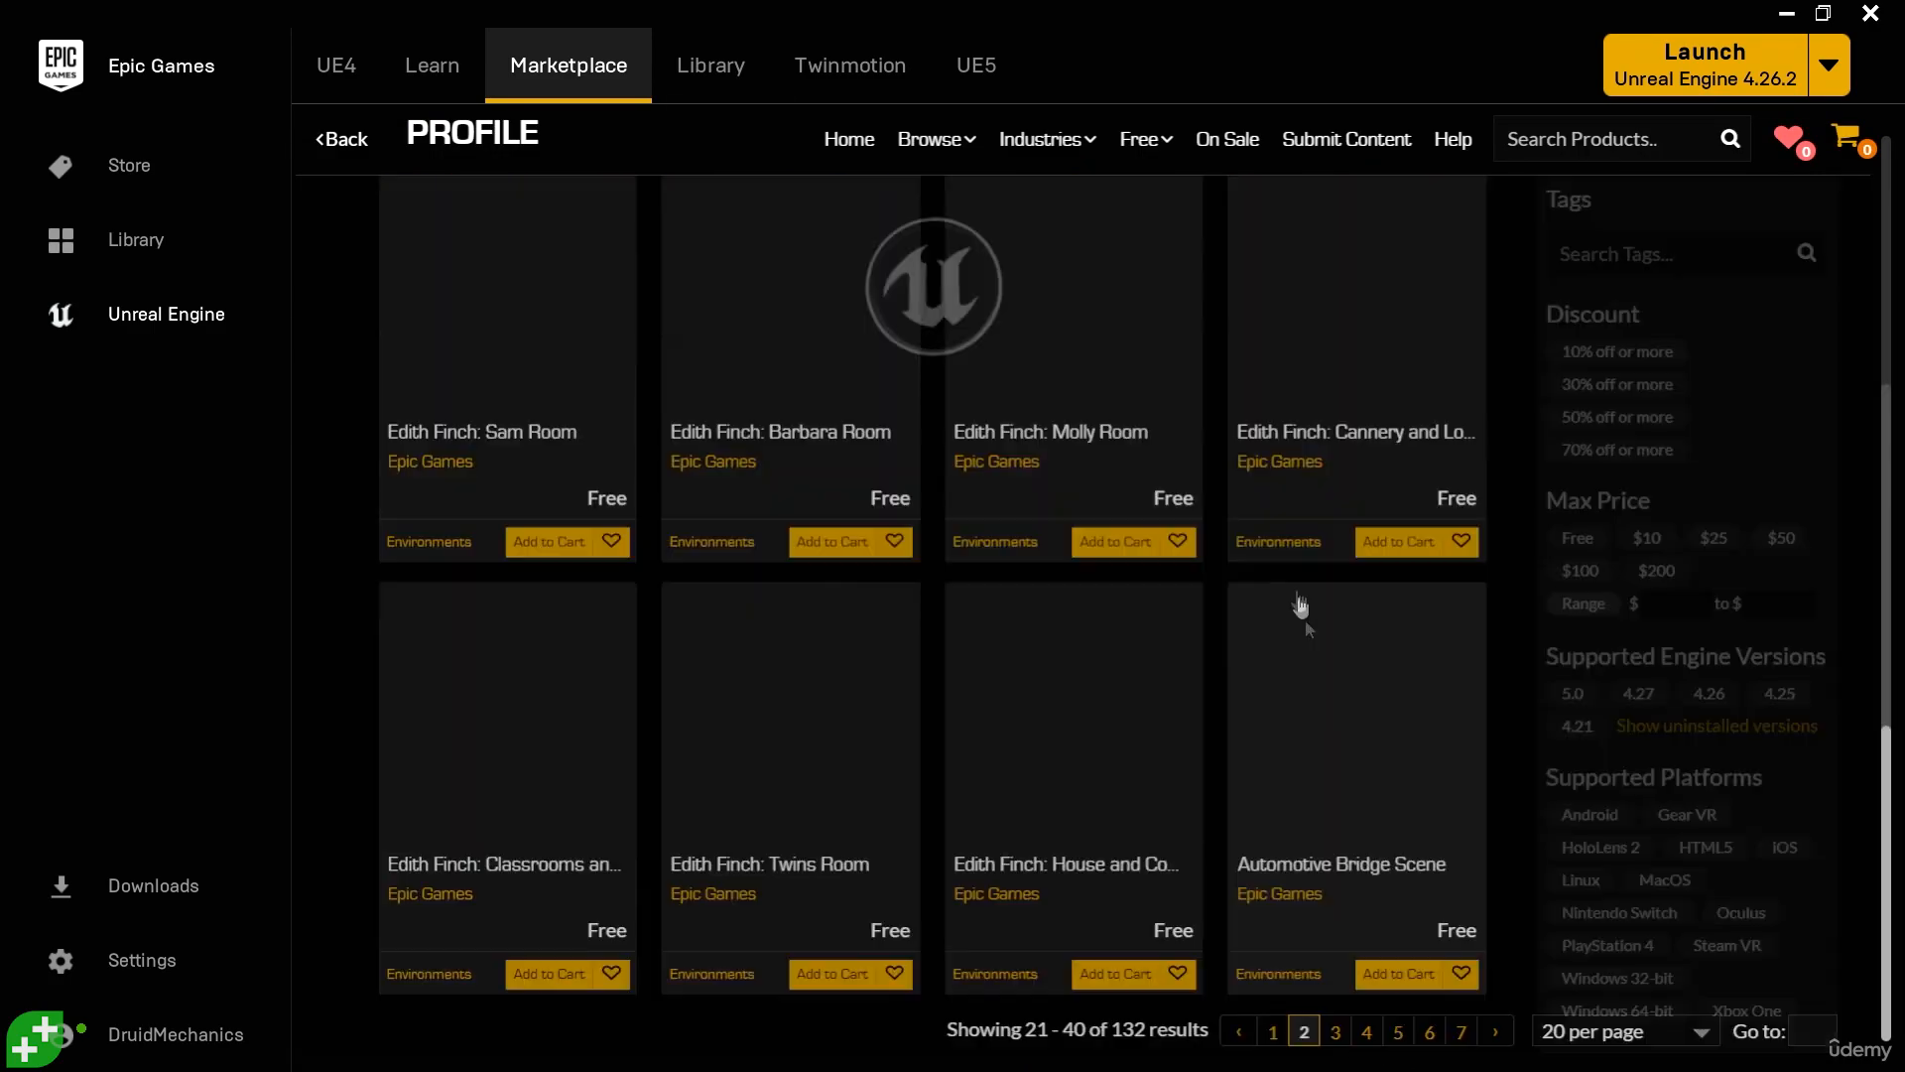
left_click(1335, 1032)
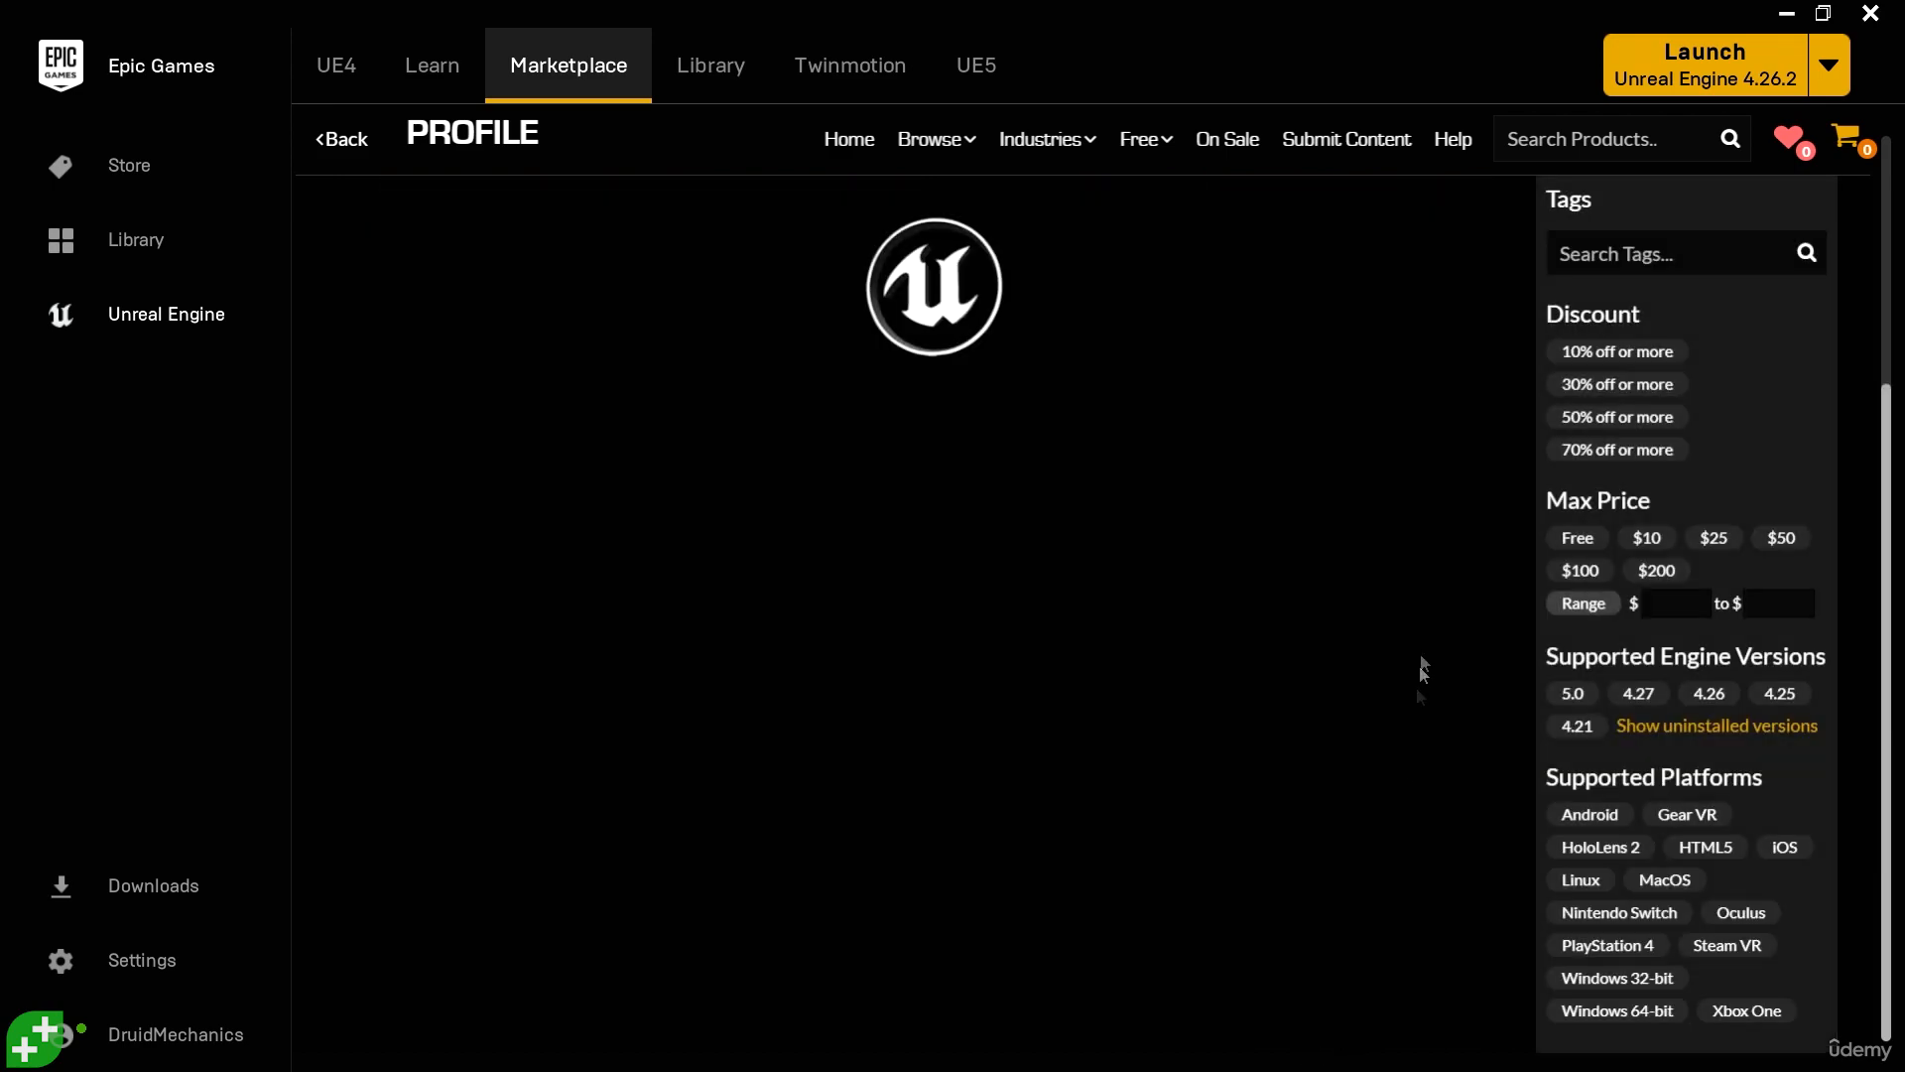
scroll(1325, 526, "up", 2)
scroll(1325, 526, "down", 2)
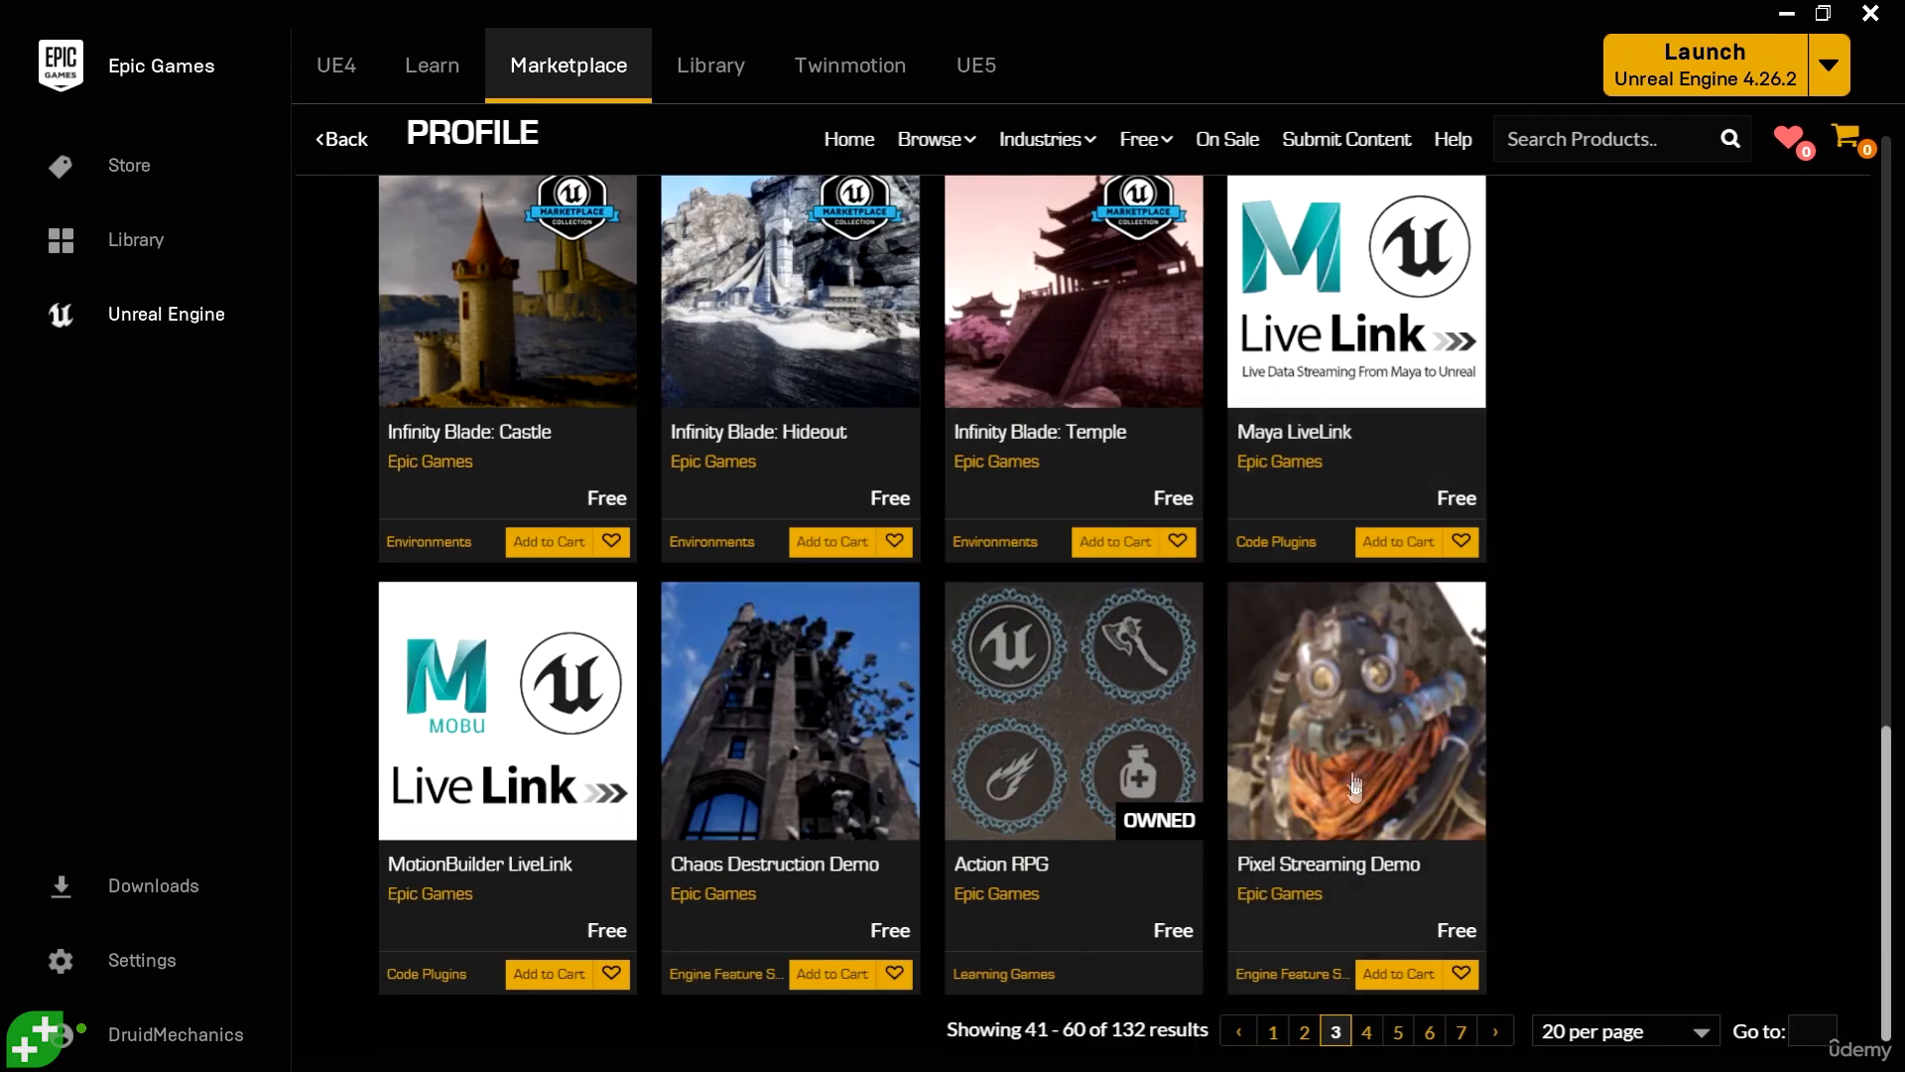
left_click(1367, 1031)
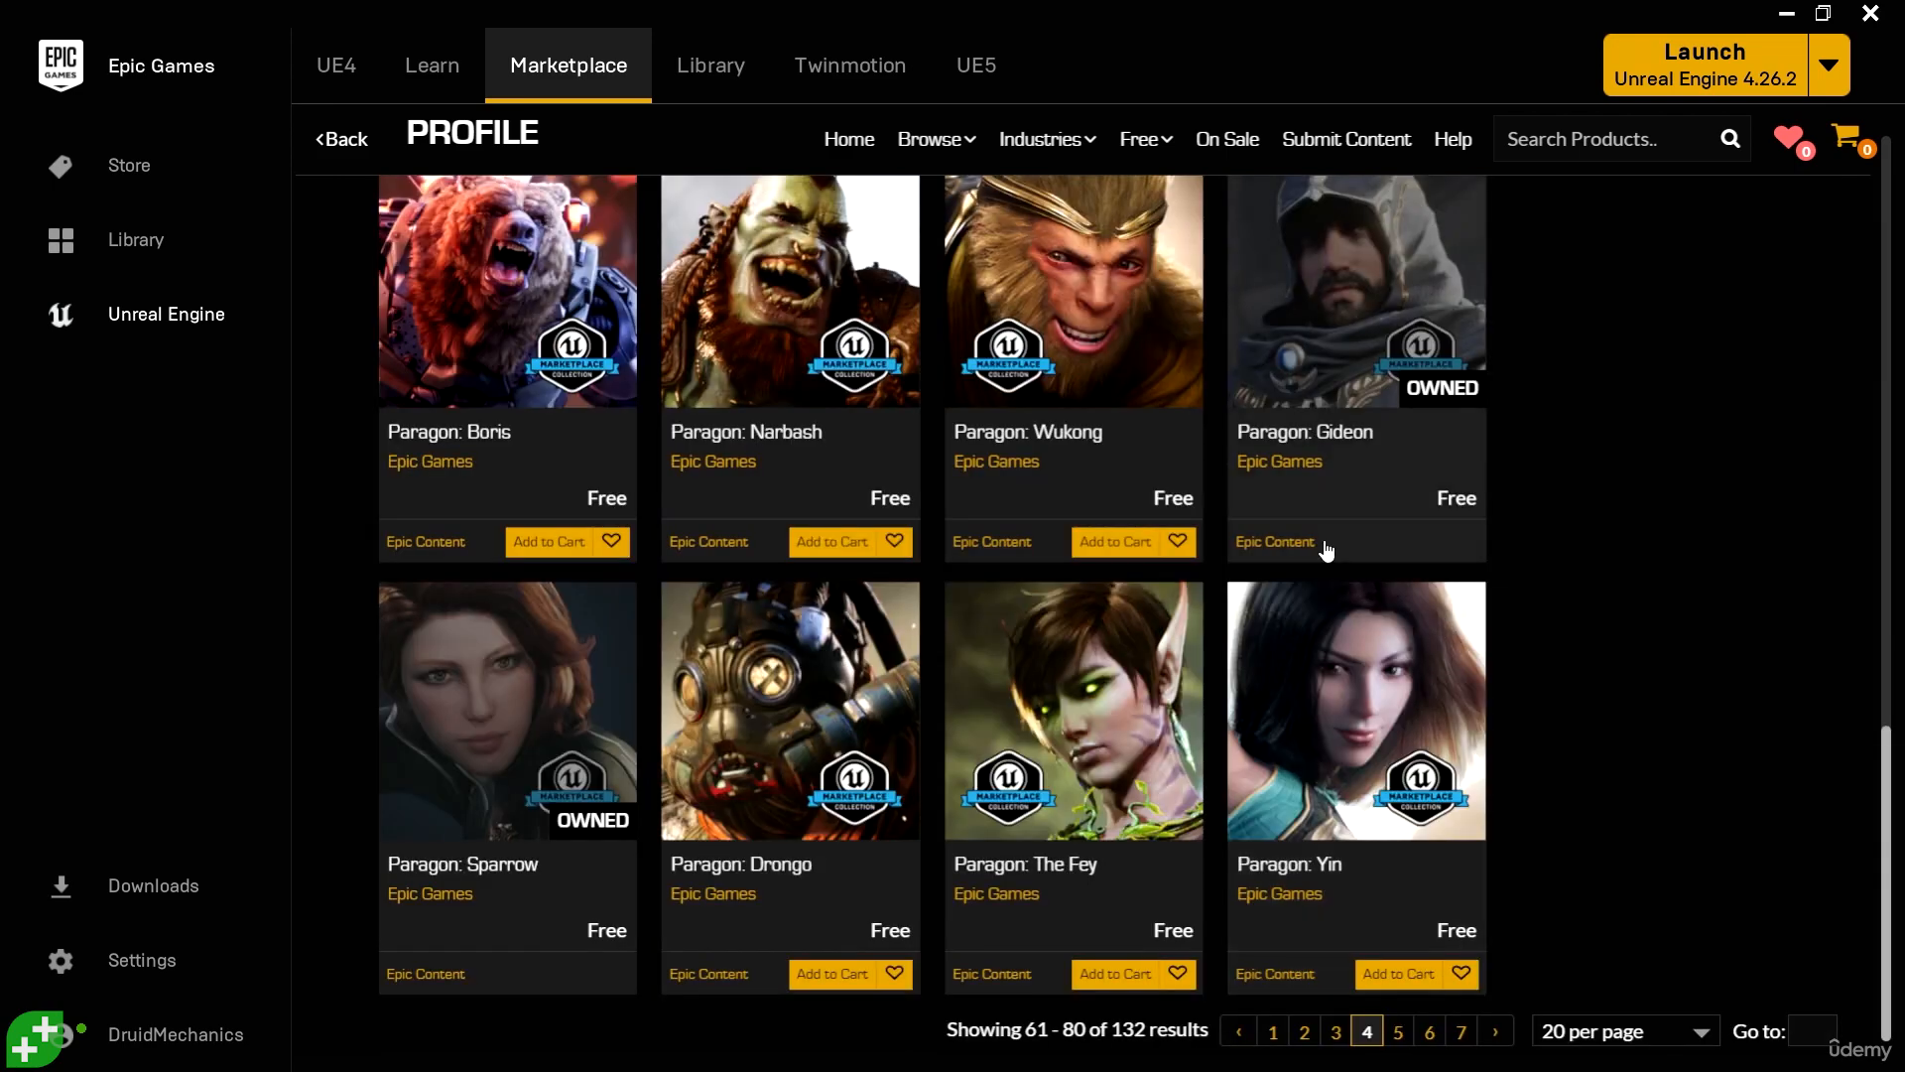
- Look over the Paragon characters on this page and open the detail page of Paragon: Lt. Belica
scroll(1320, 546, "up", 4)
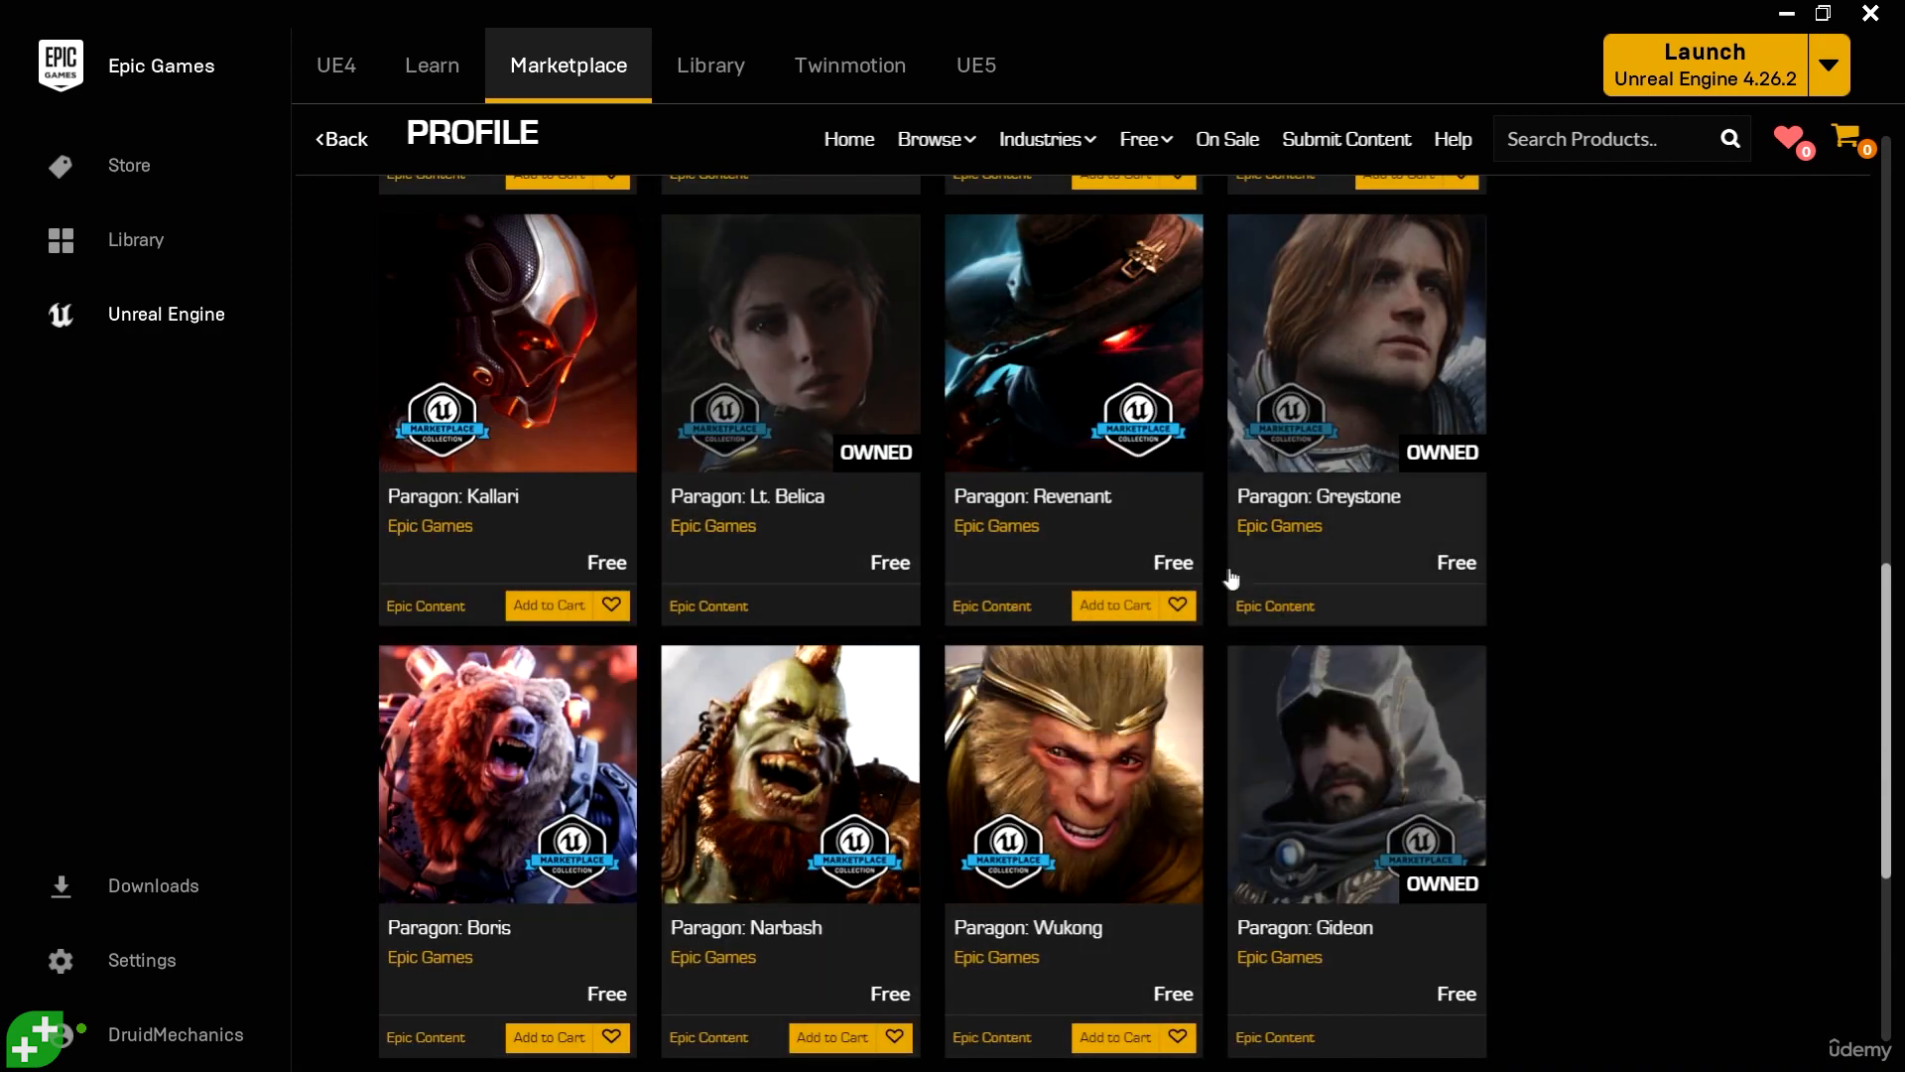
scroll(1225, 574, "up", 3)
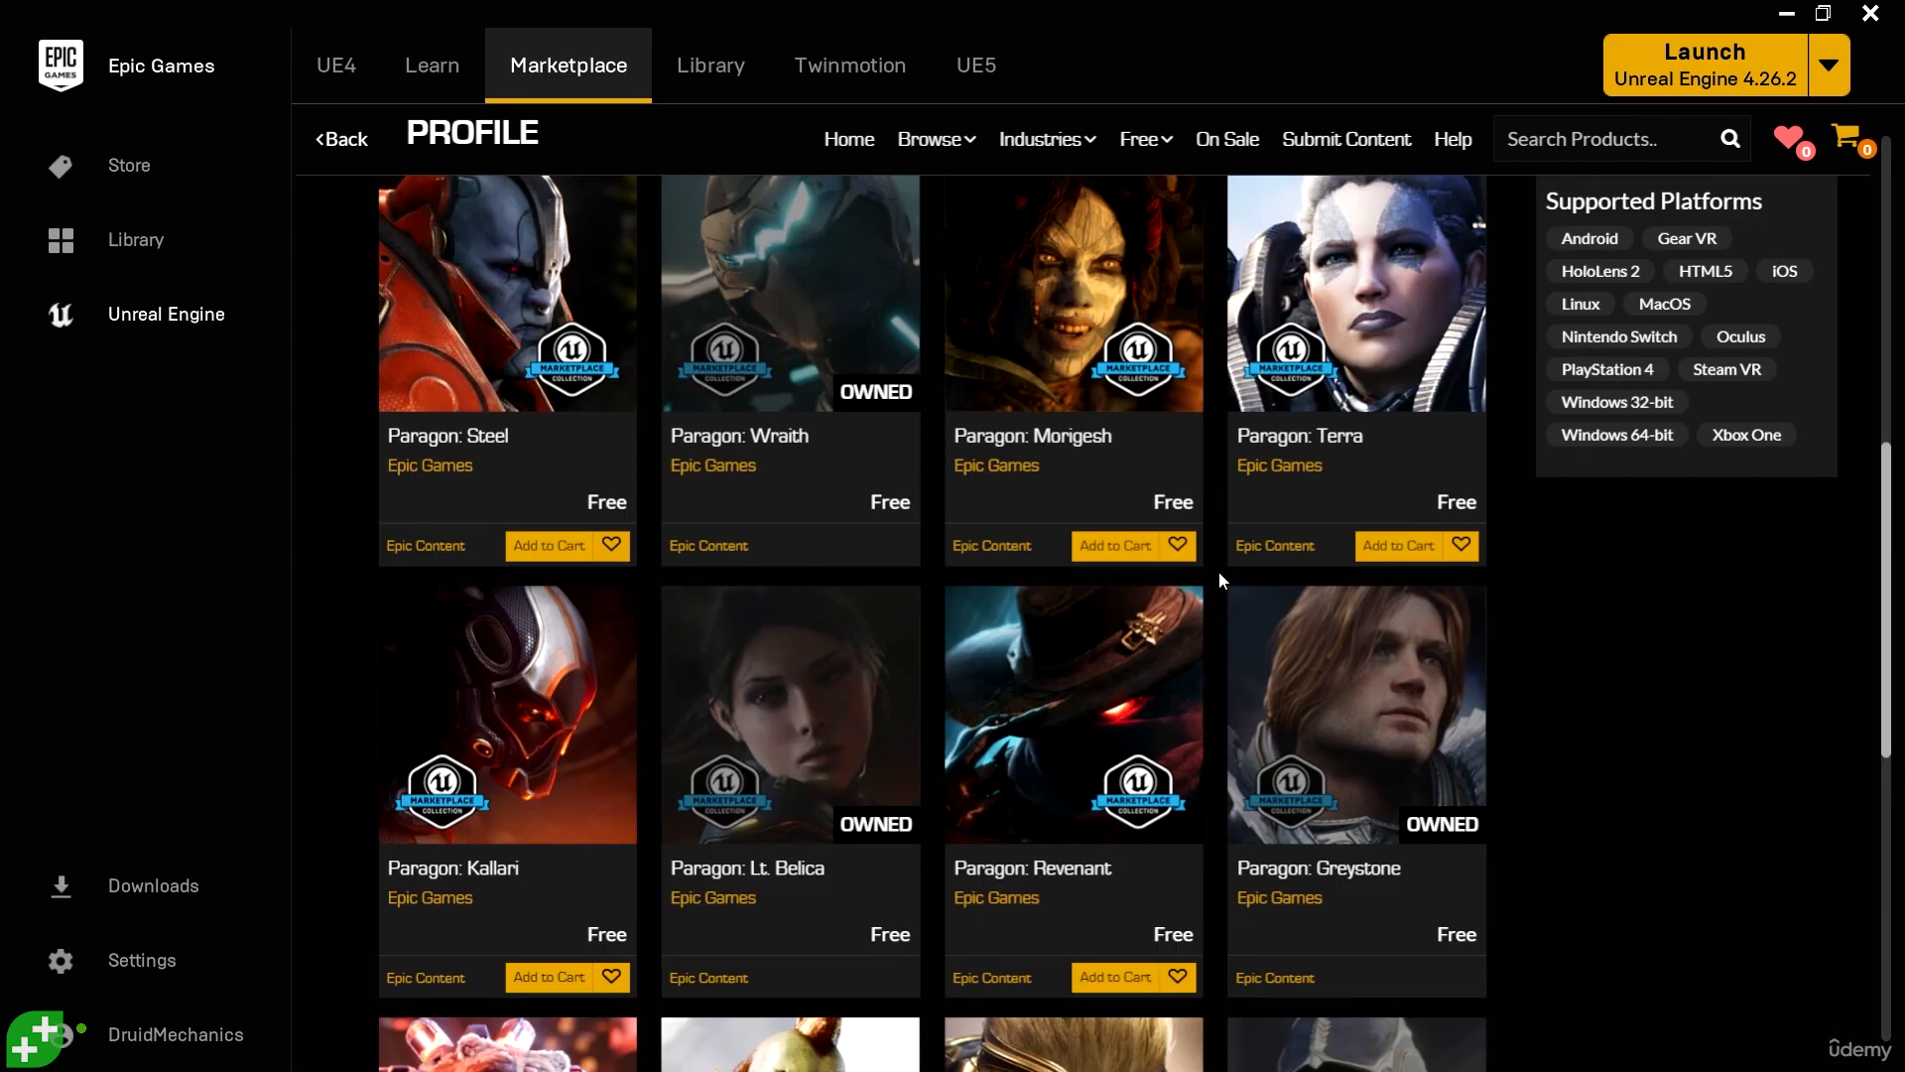
scroll(1219, 574, "up", 4)
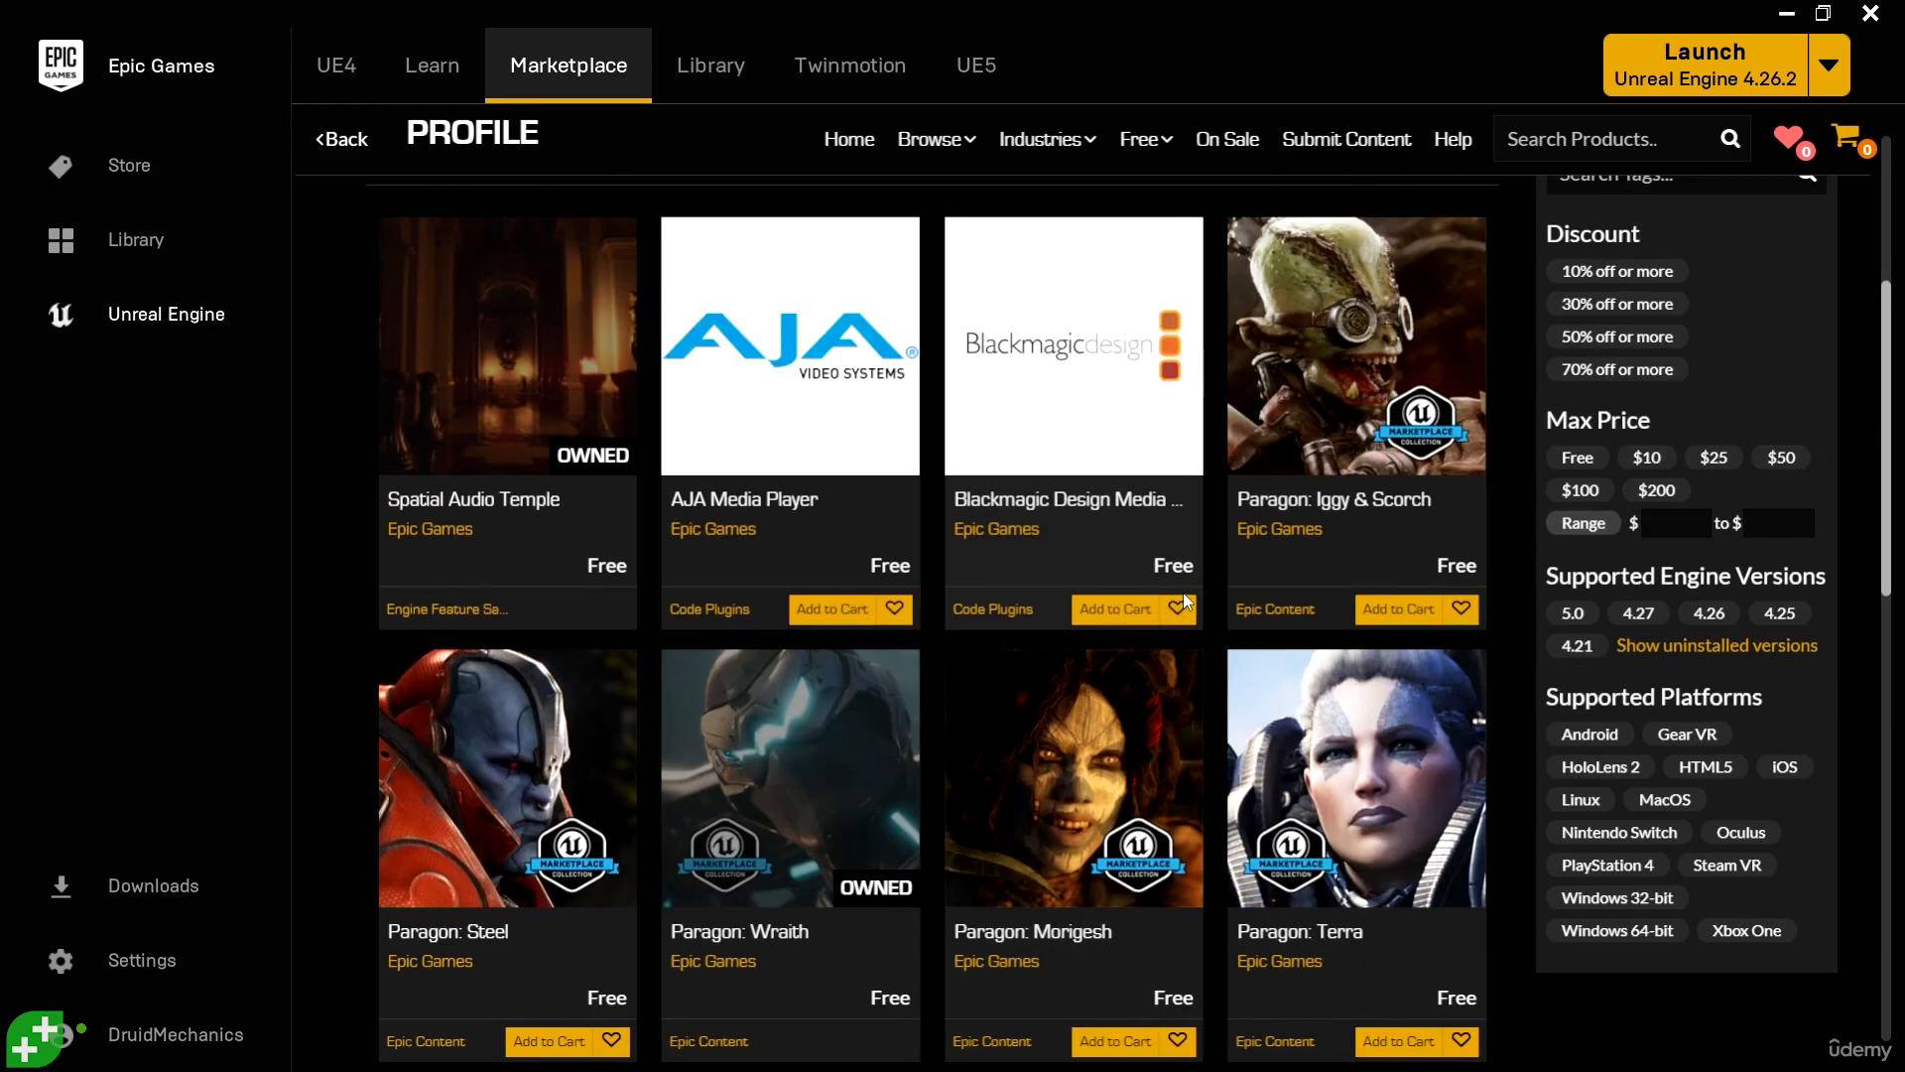
scroll(1185, 600, "down", 4)
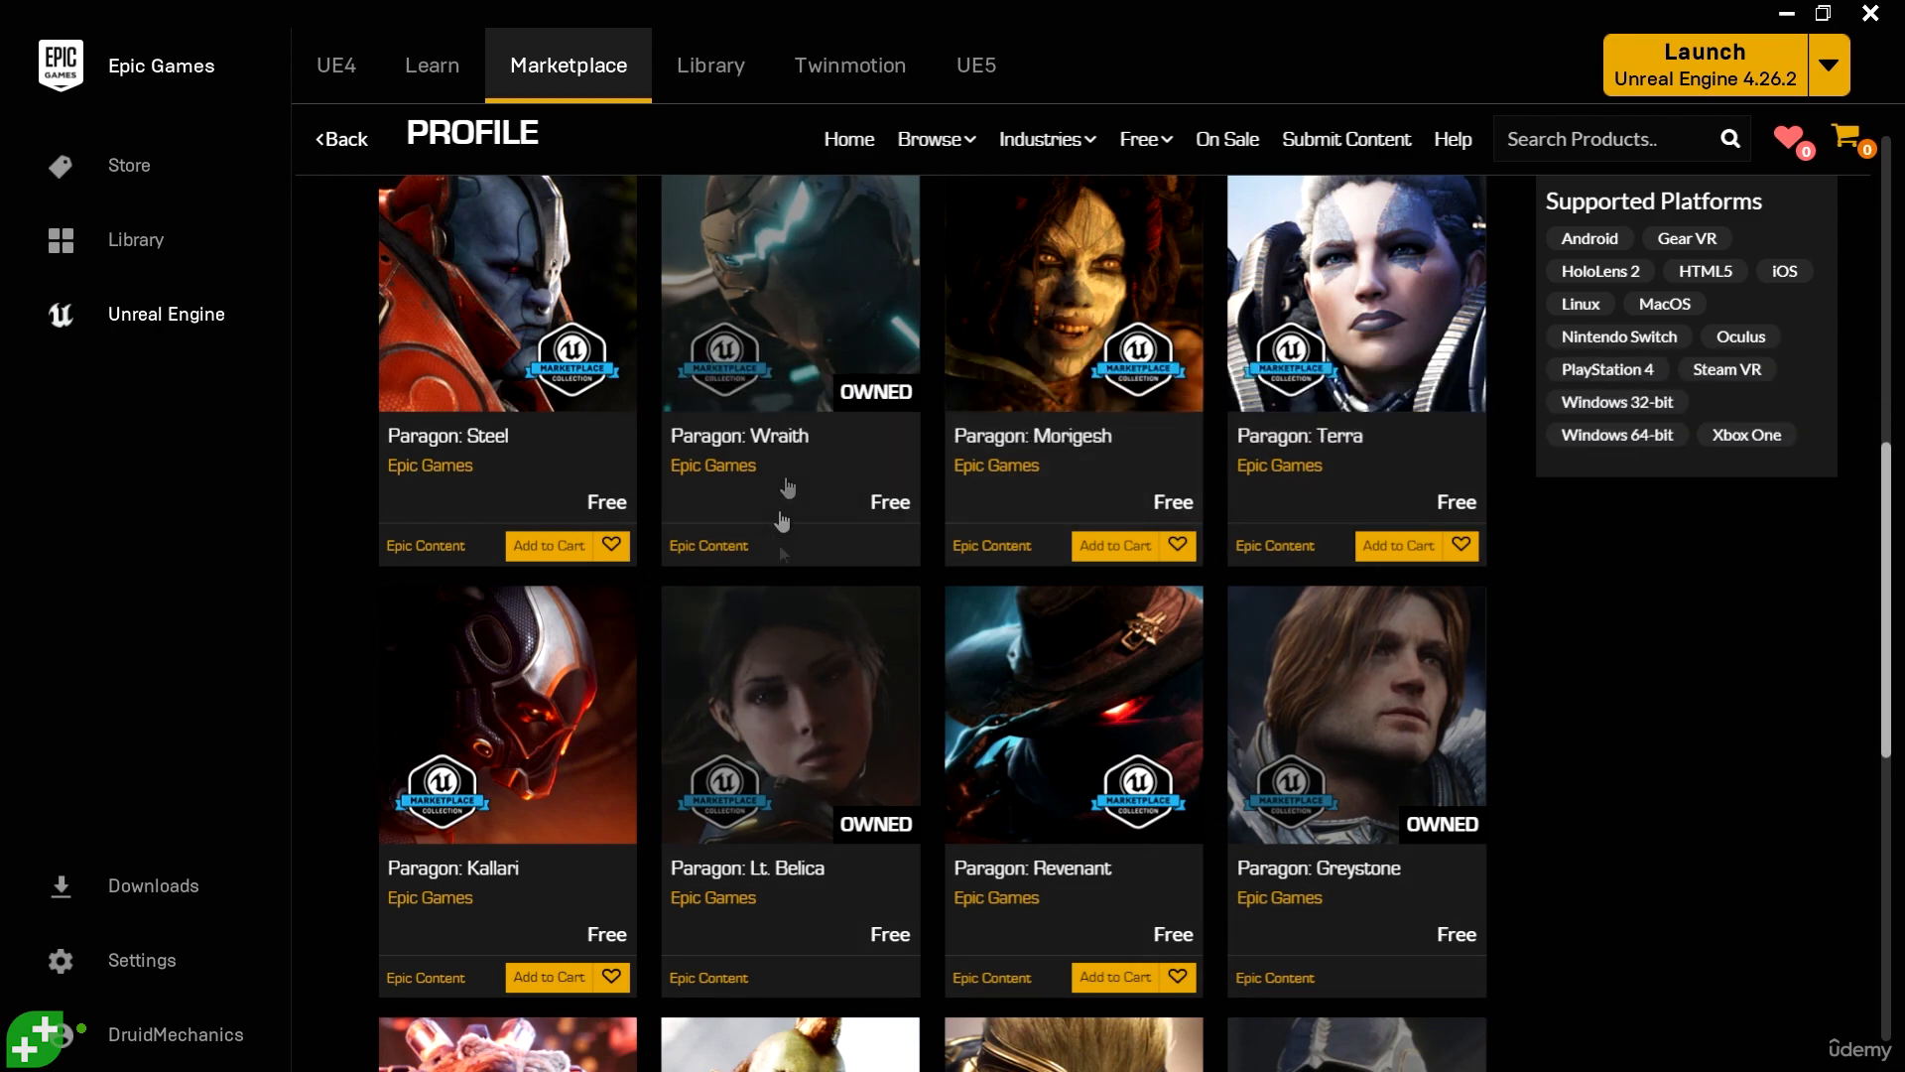
scroll(1179, 464, "down", 3)
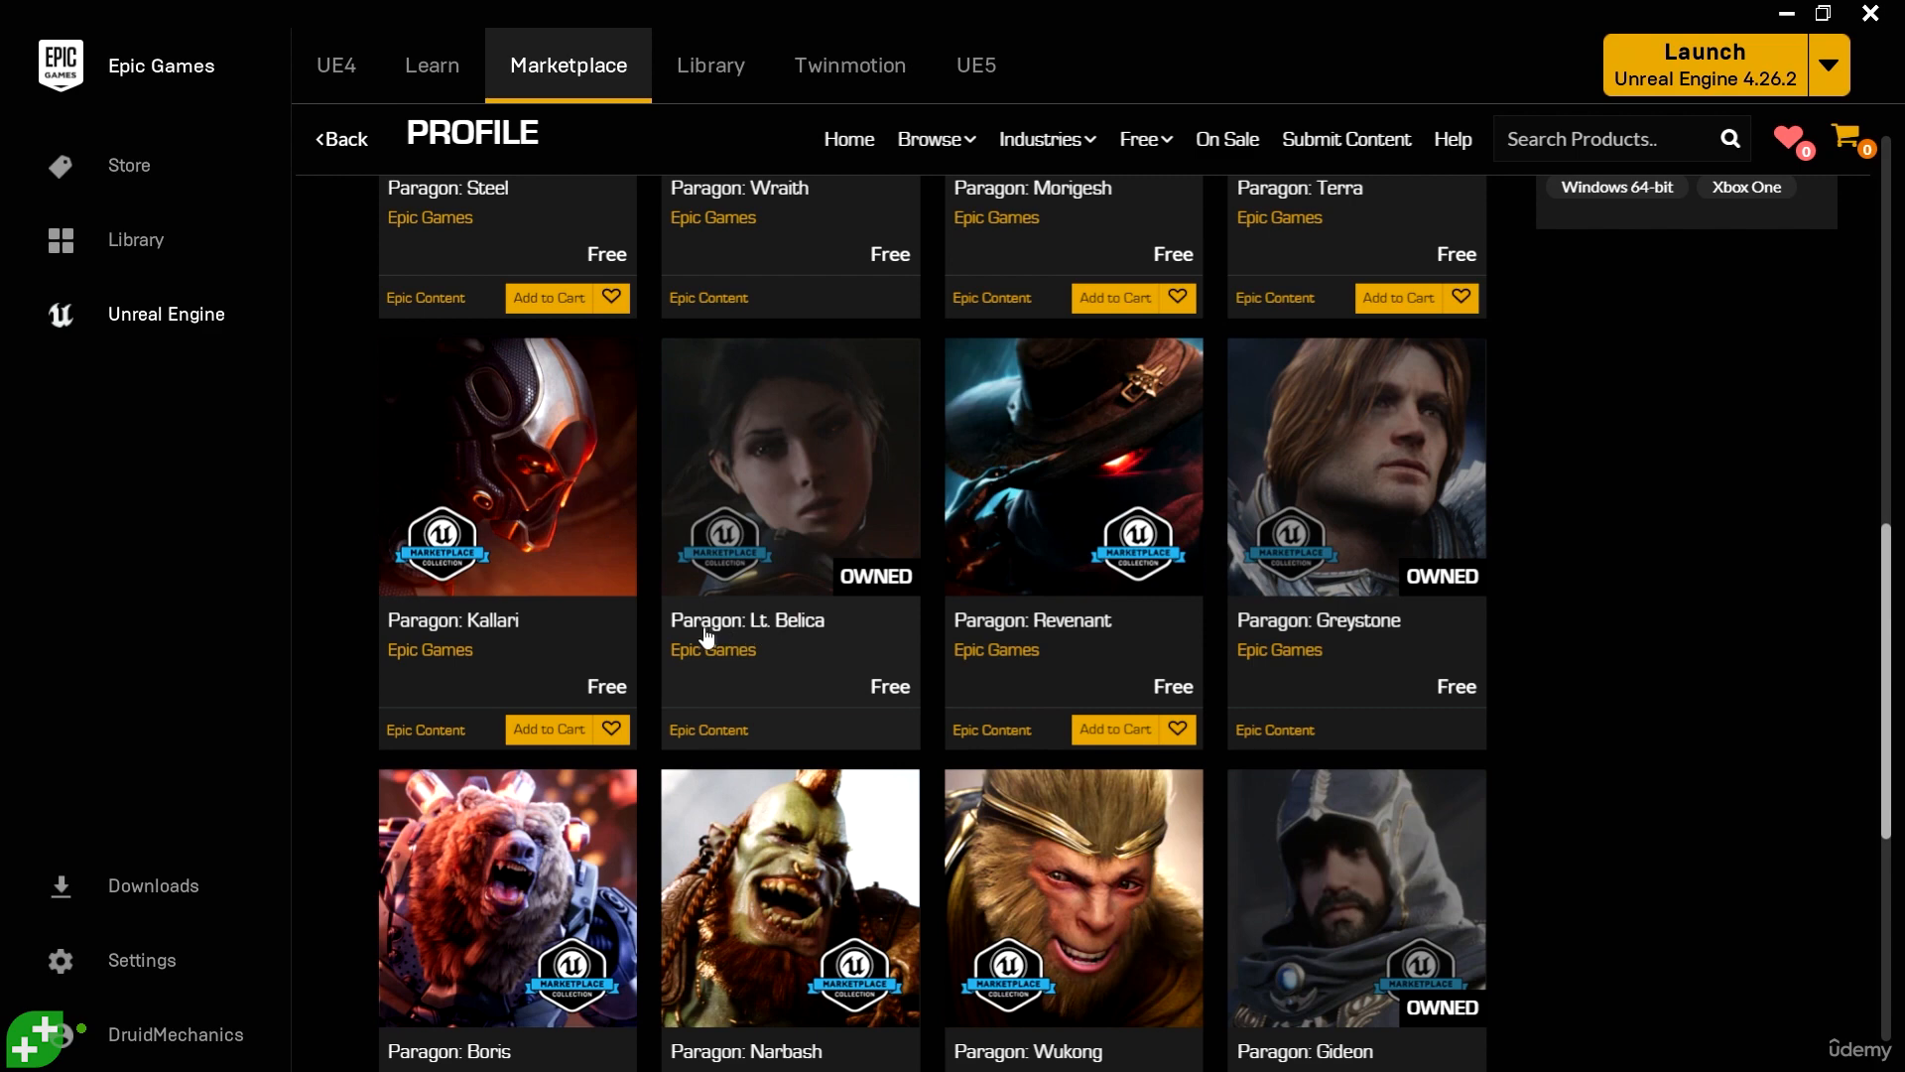
left_click(805, 623)
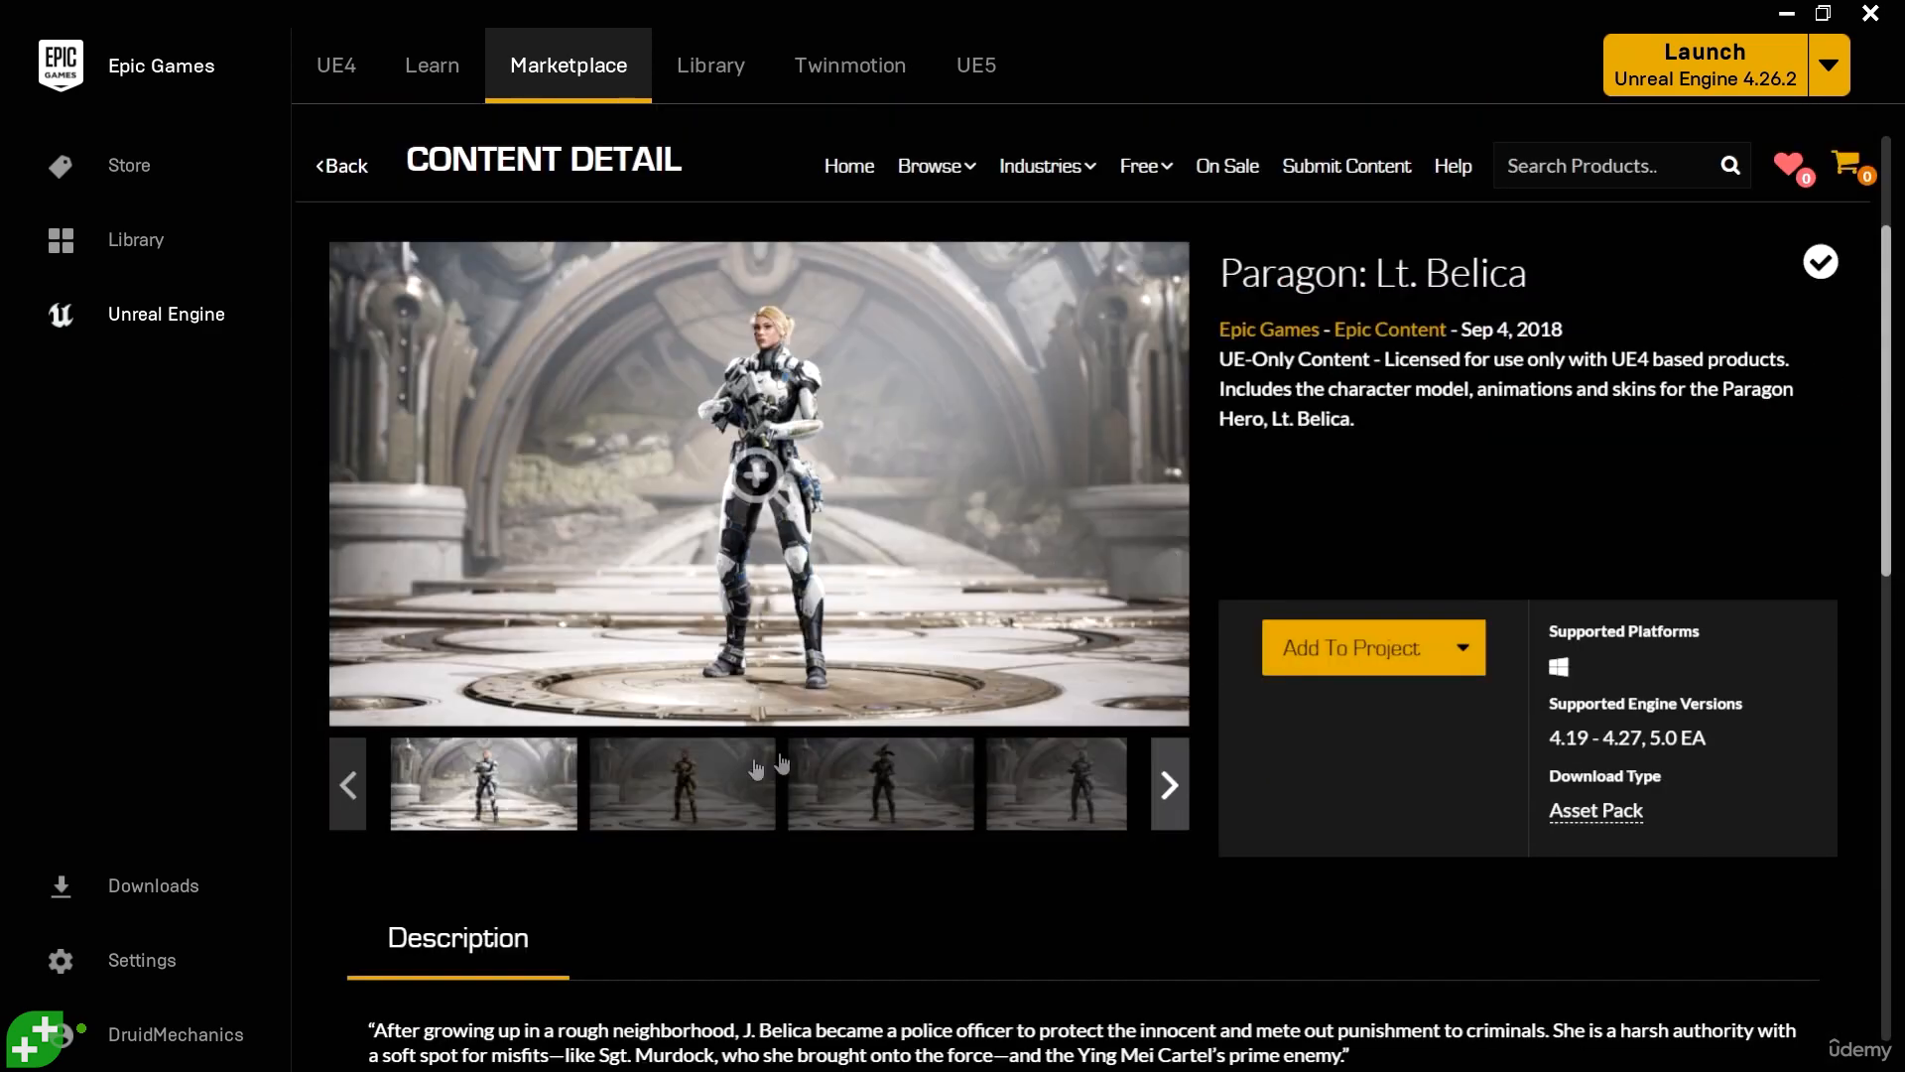
- Examine the preview images of the Paragon: Lt. Belica skins, including the group shot, and return to the start of the gallery
left_click(680, 779)
left_click(883, 786)
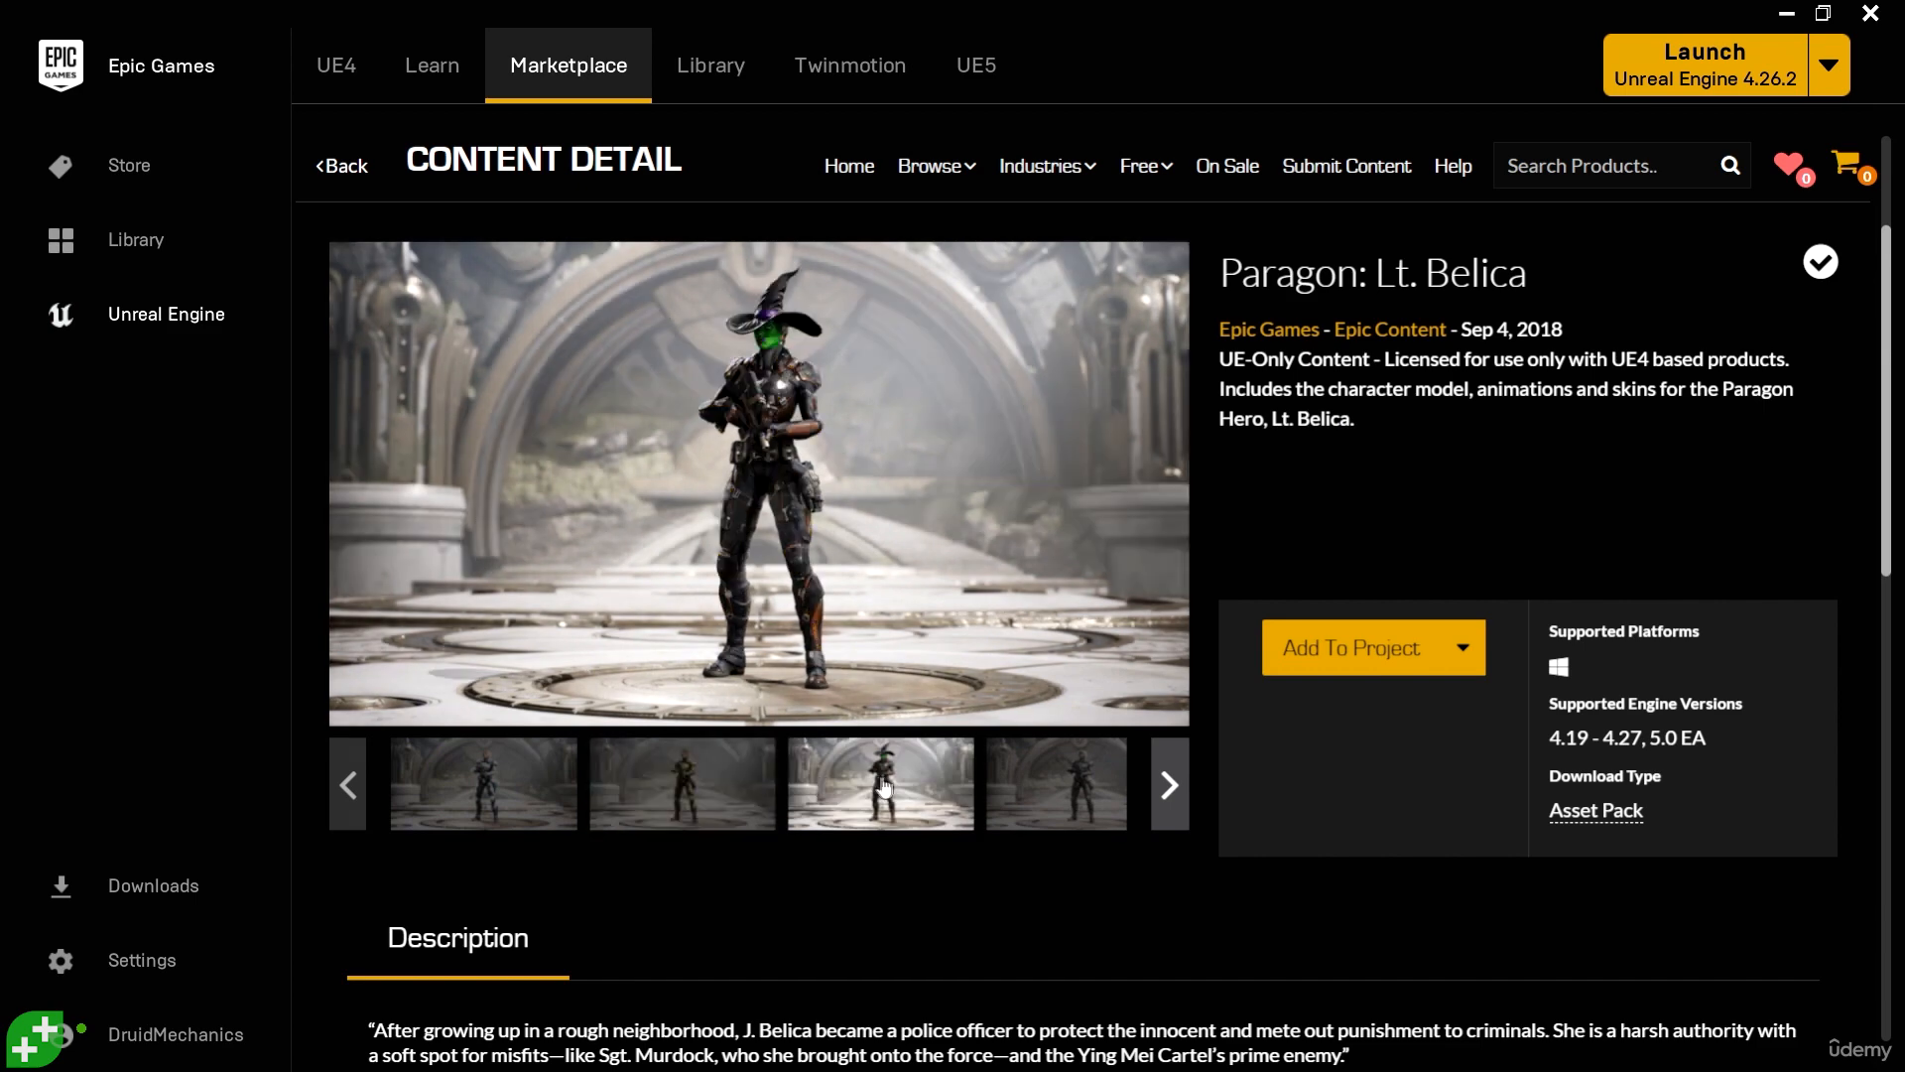
left_click(1057, 784)
left_click(1169, 785)
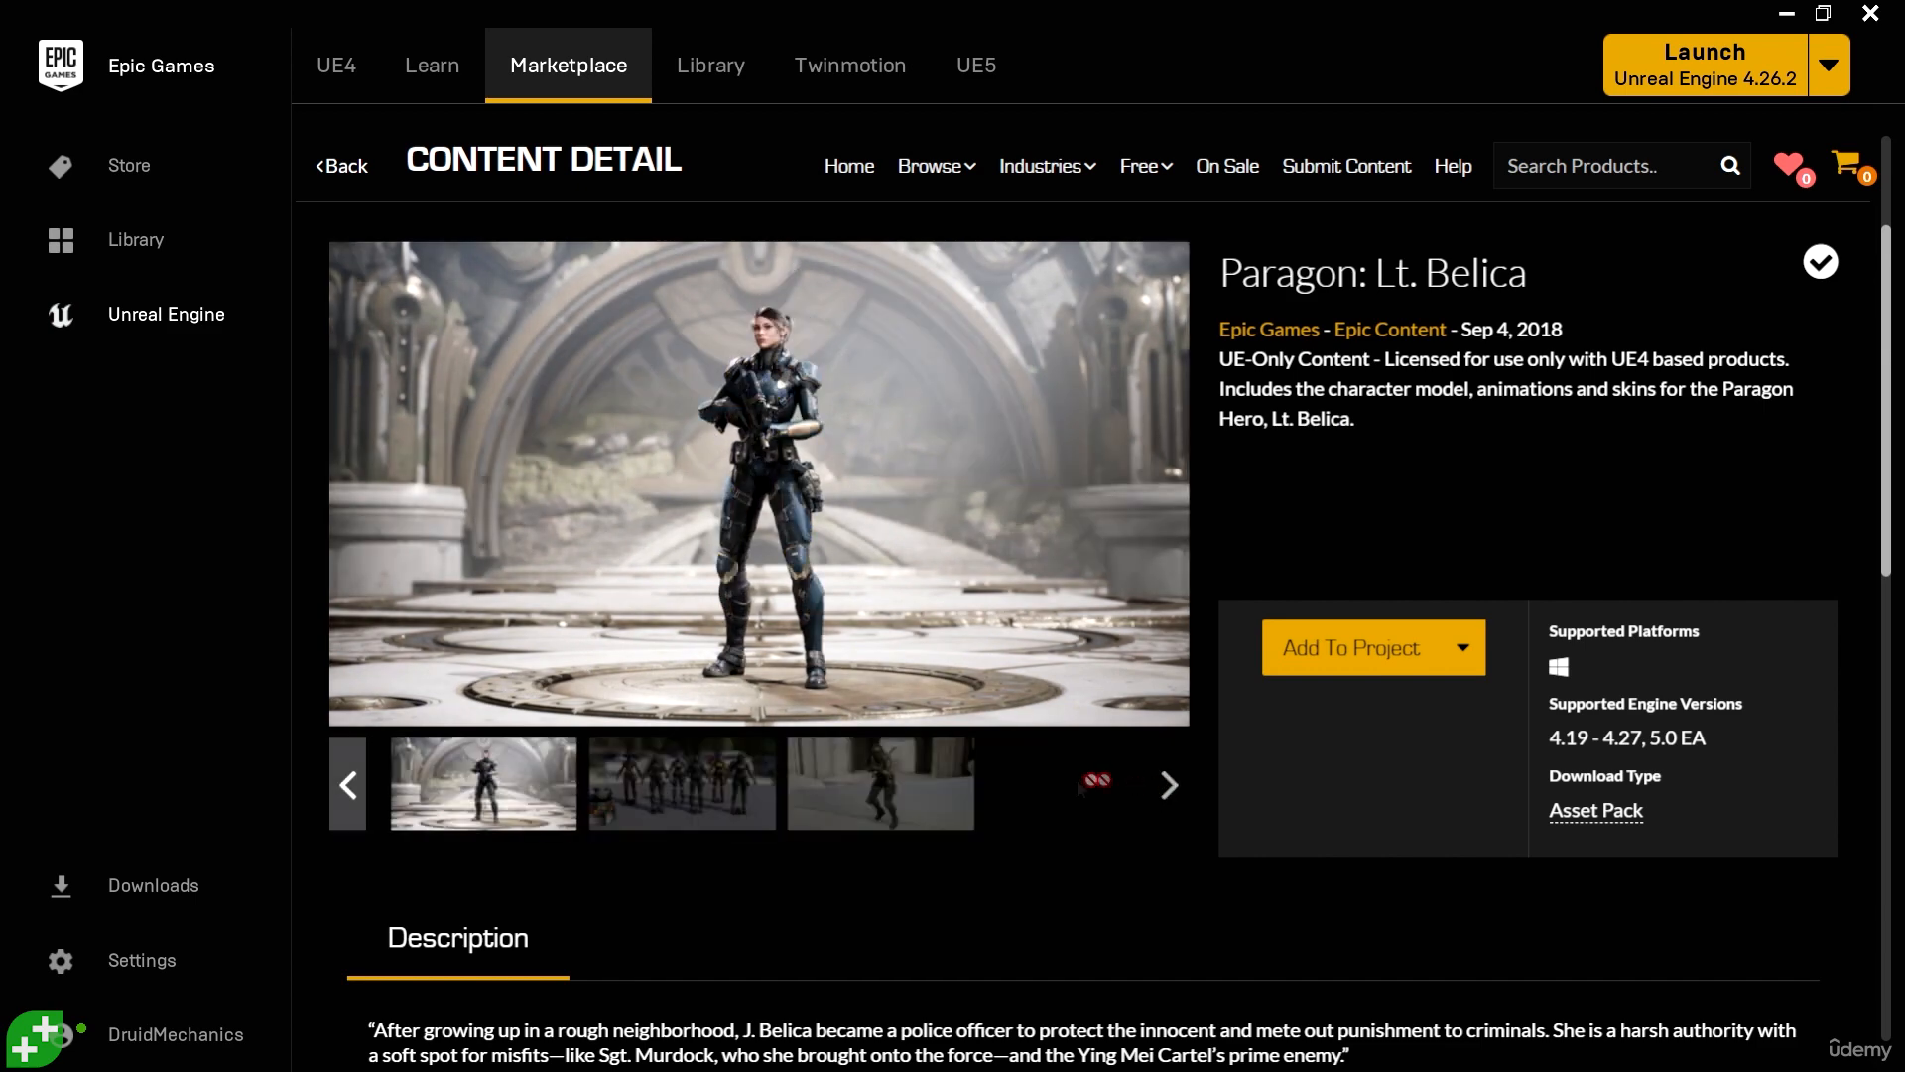
left_click(869, 789)
left_click(708, 788)
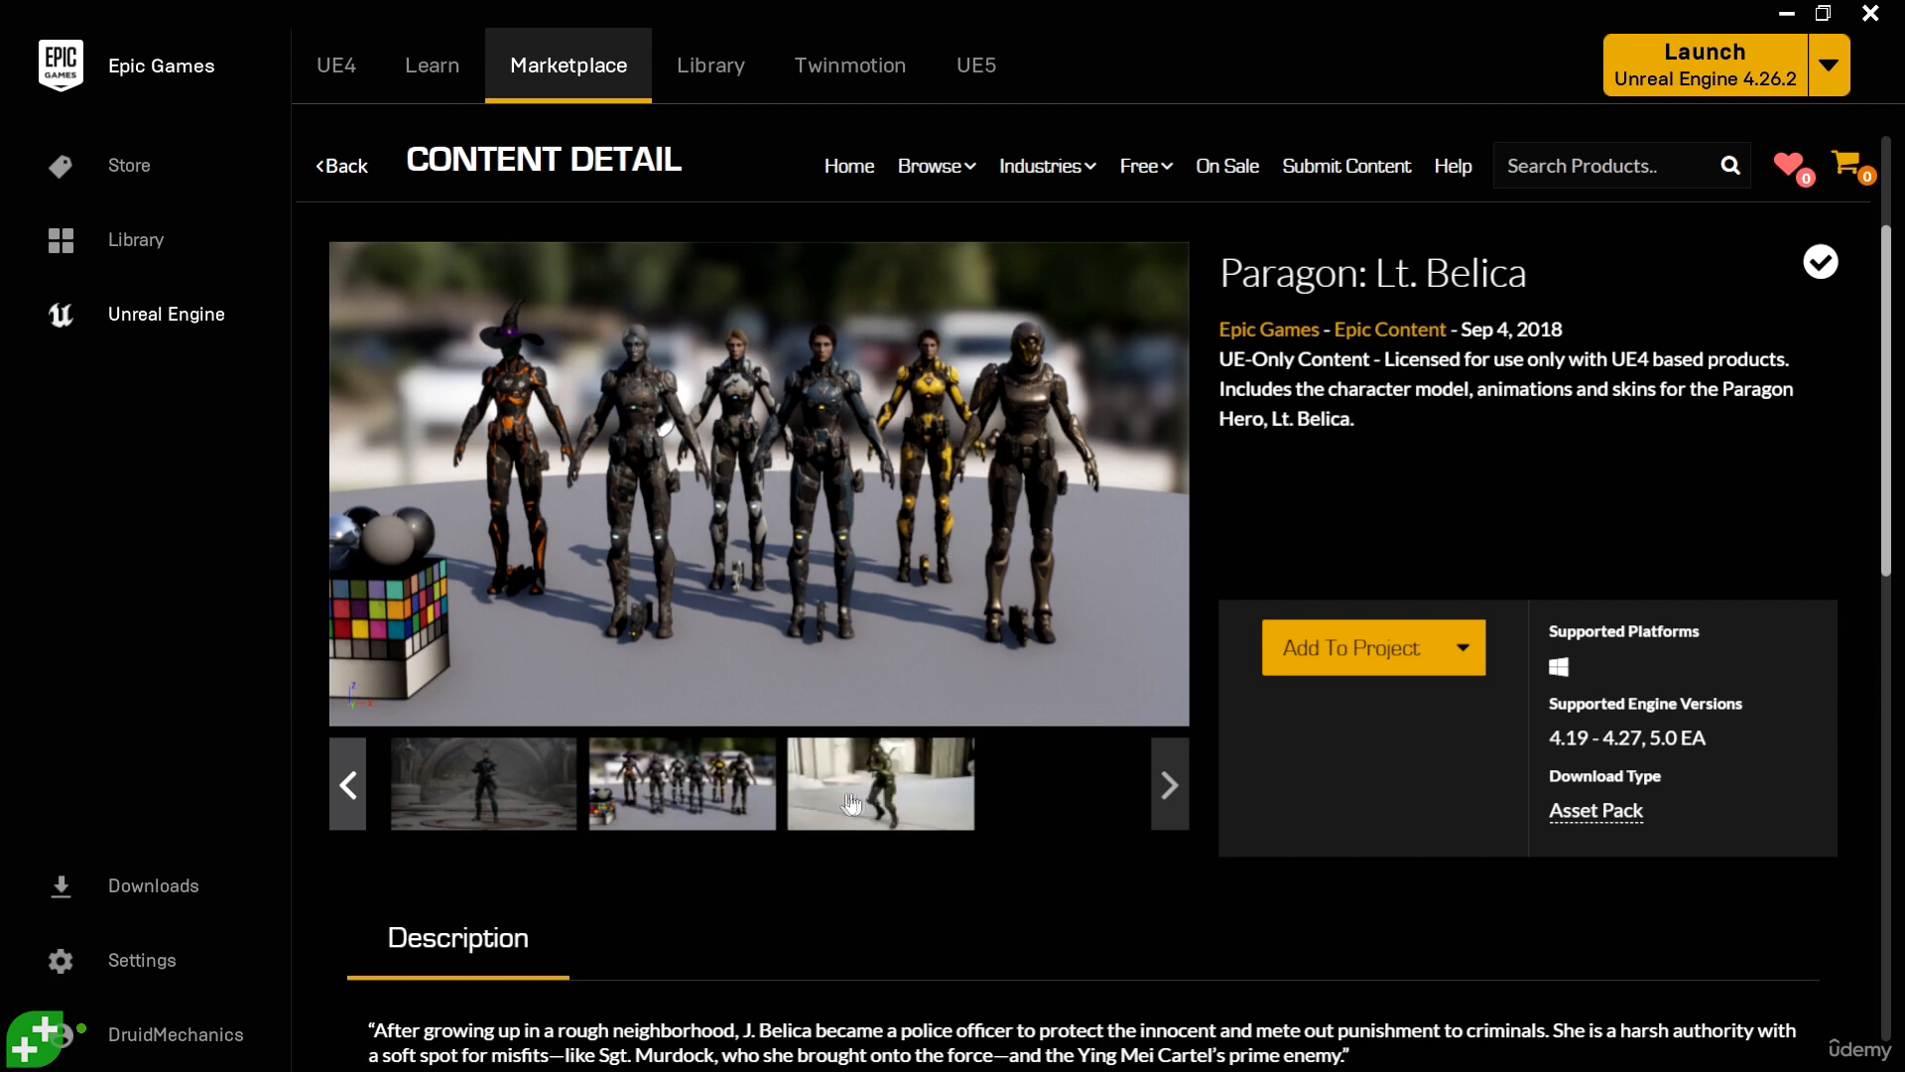
left_click(483, 783)
left_click(350, 789)
left_click(350, 786)
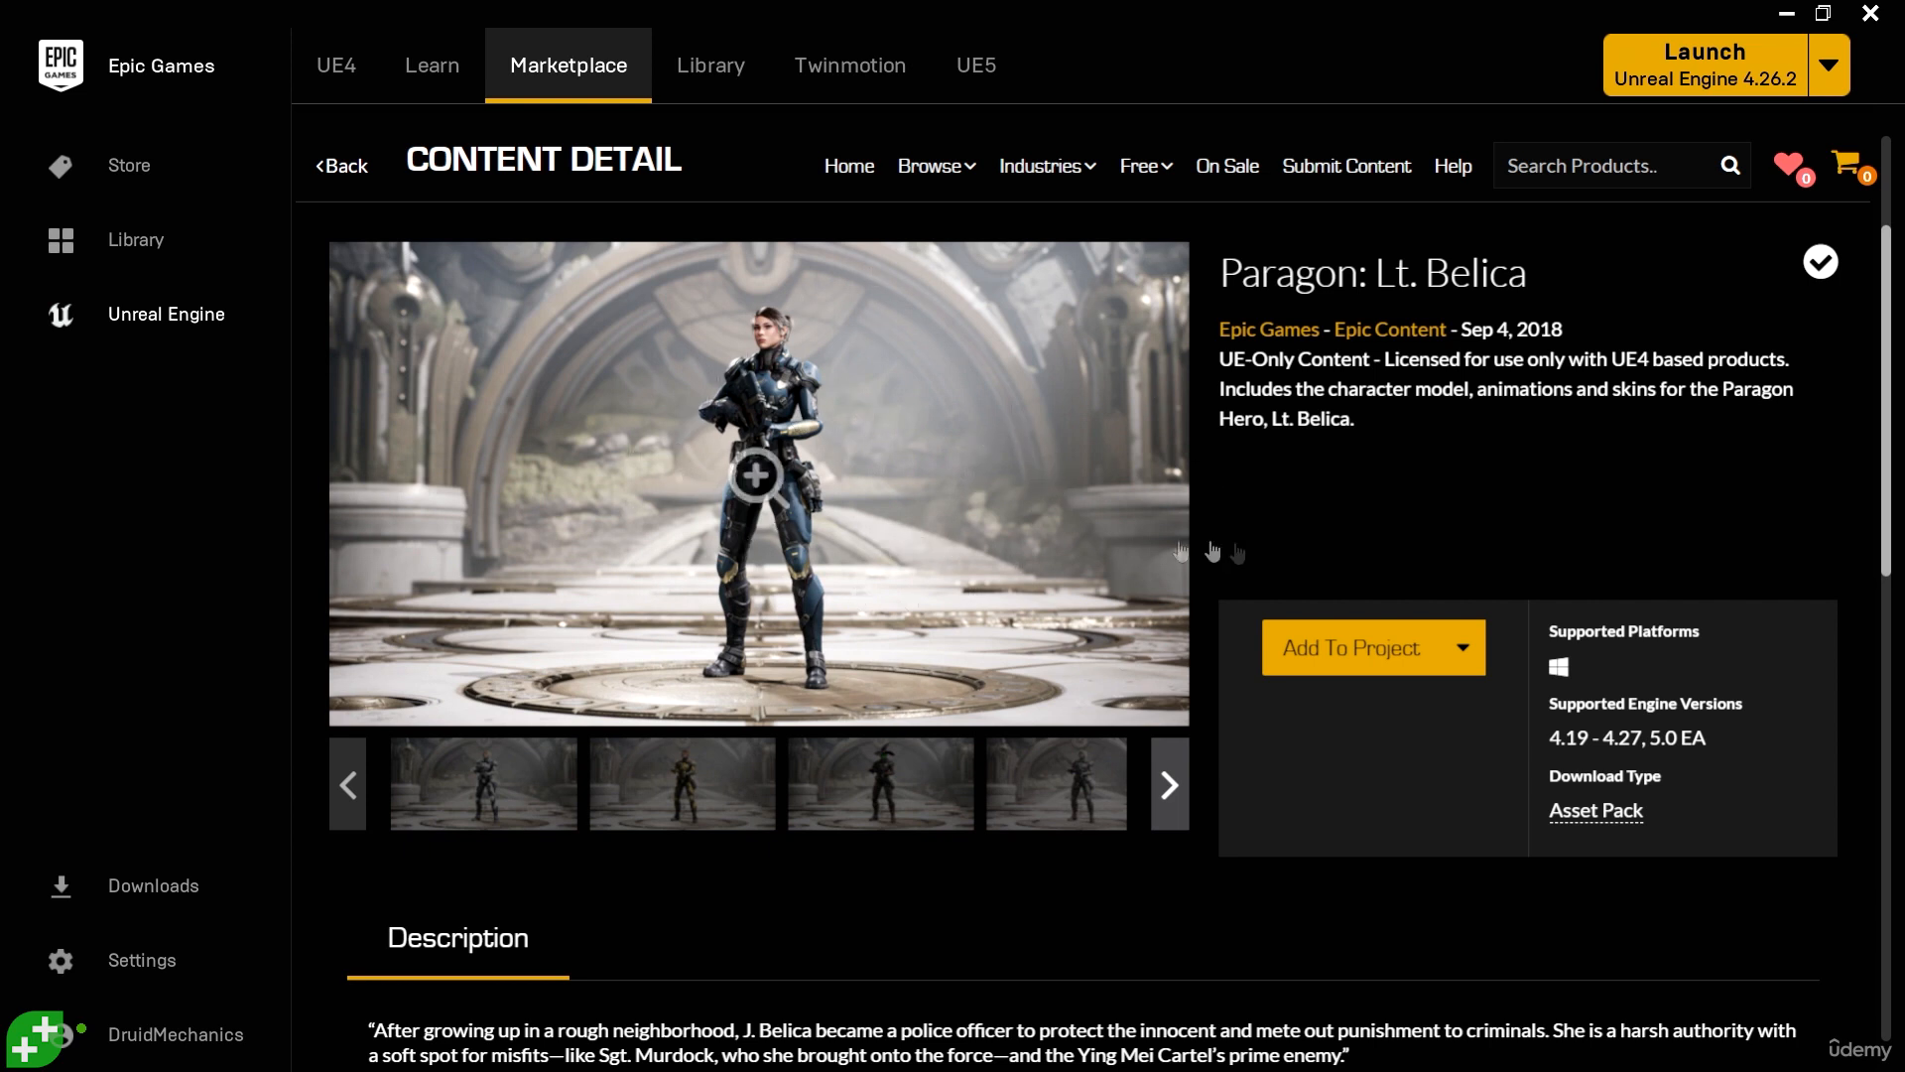
- Add Paragon: Lt. Belica to the 5.0 FirstPersonShooter project, choosing 5.0EA as the asset version
left_click(1345, 659)
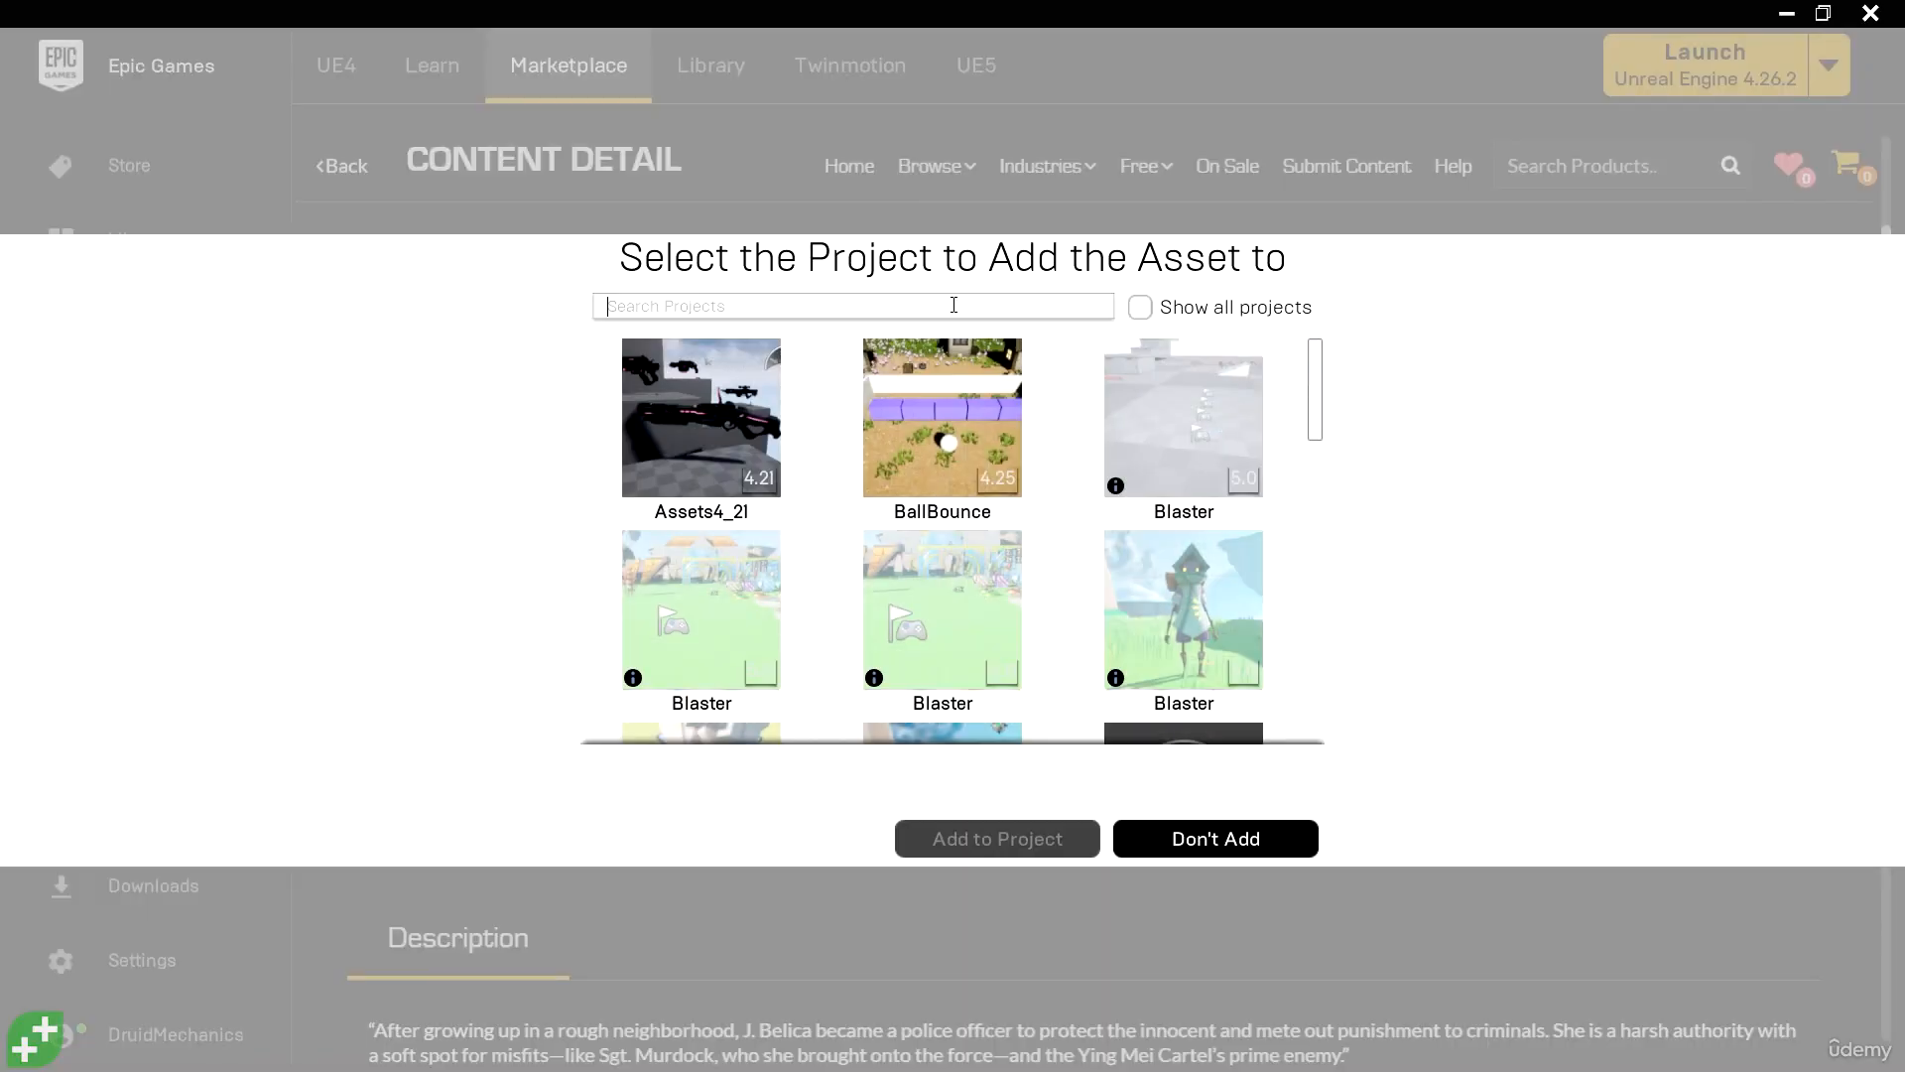
type("first")
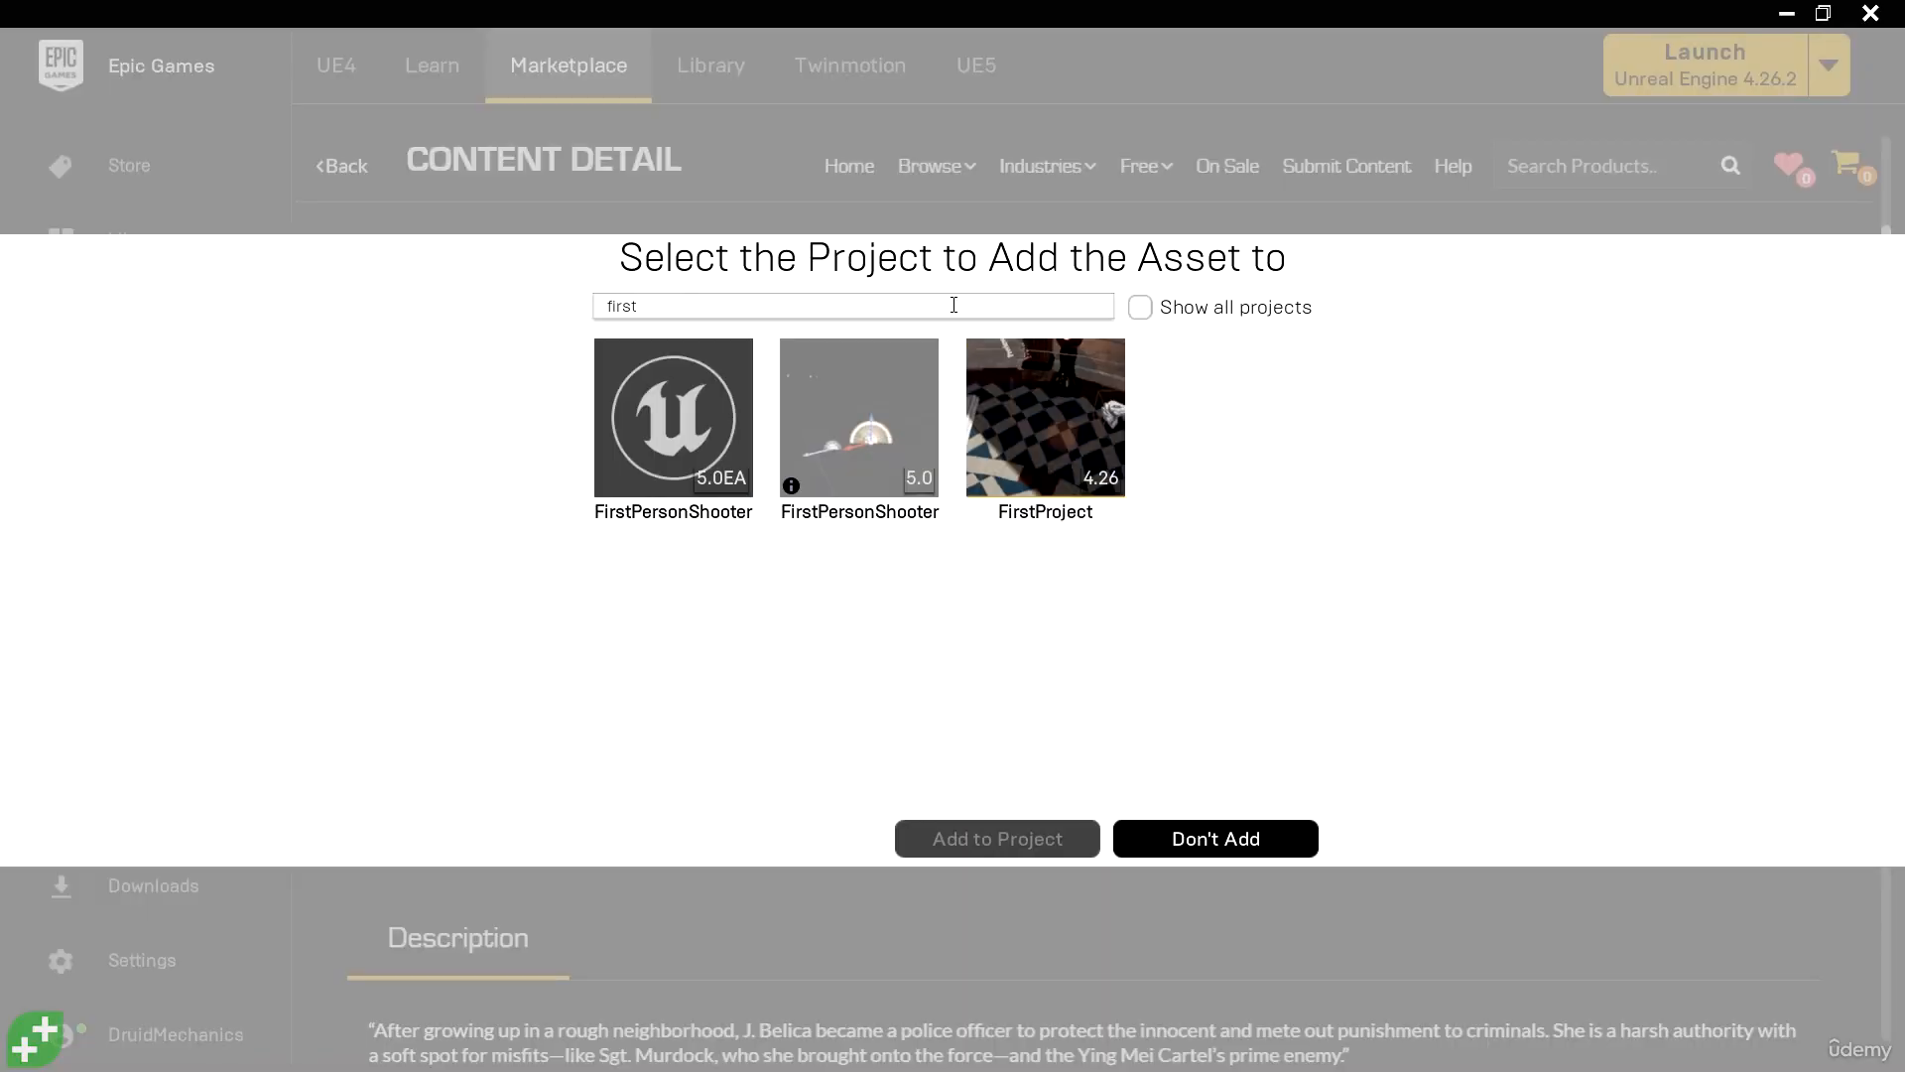
left_click(836, 425)
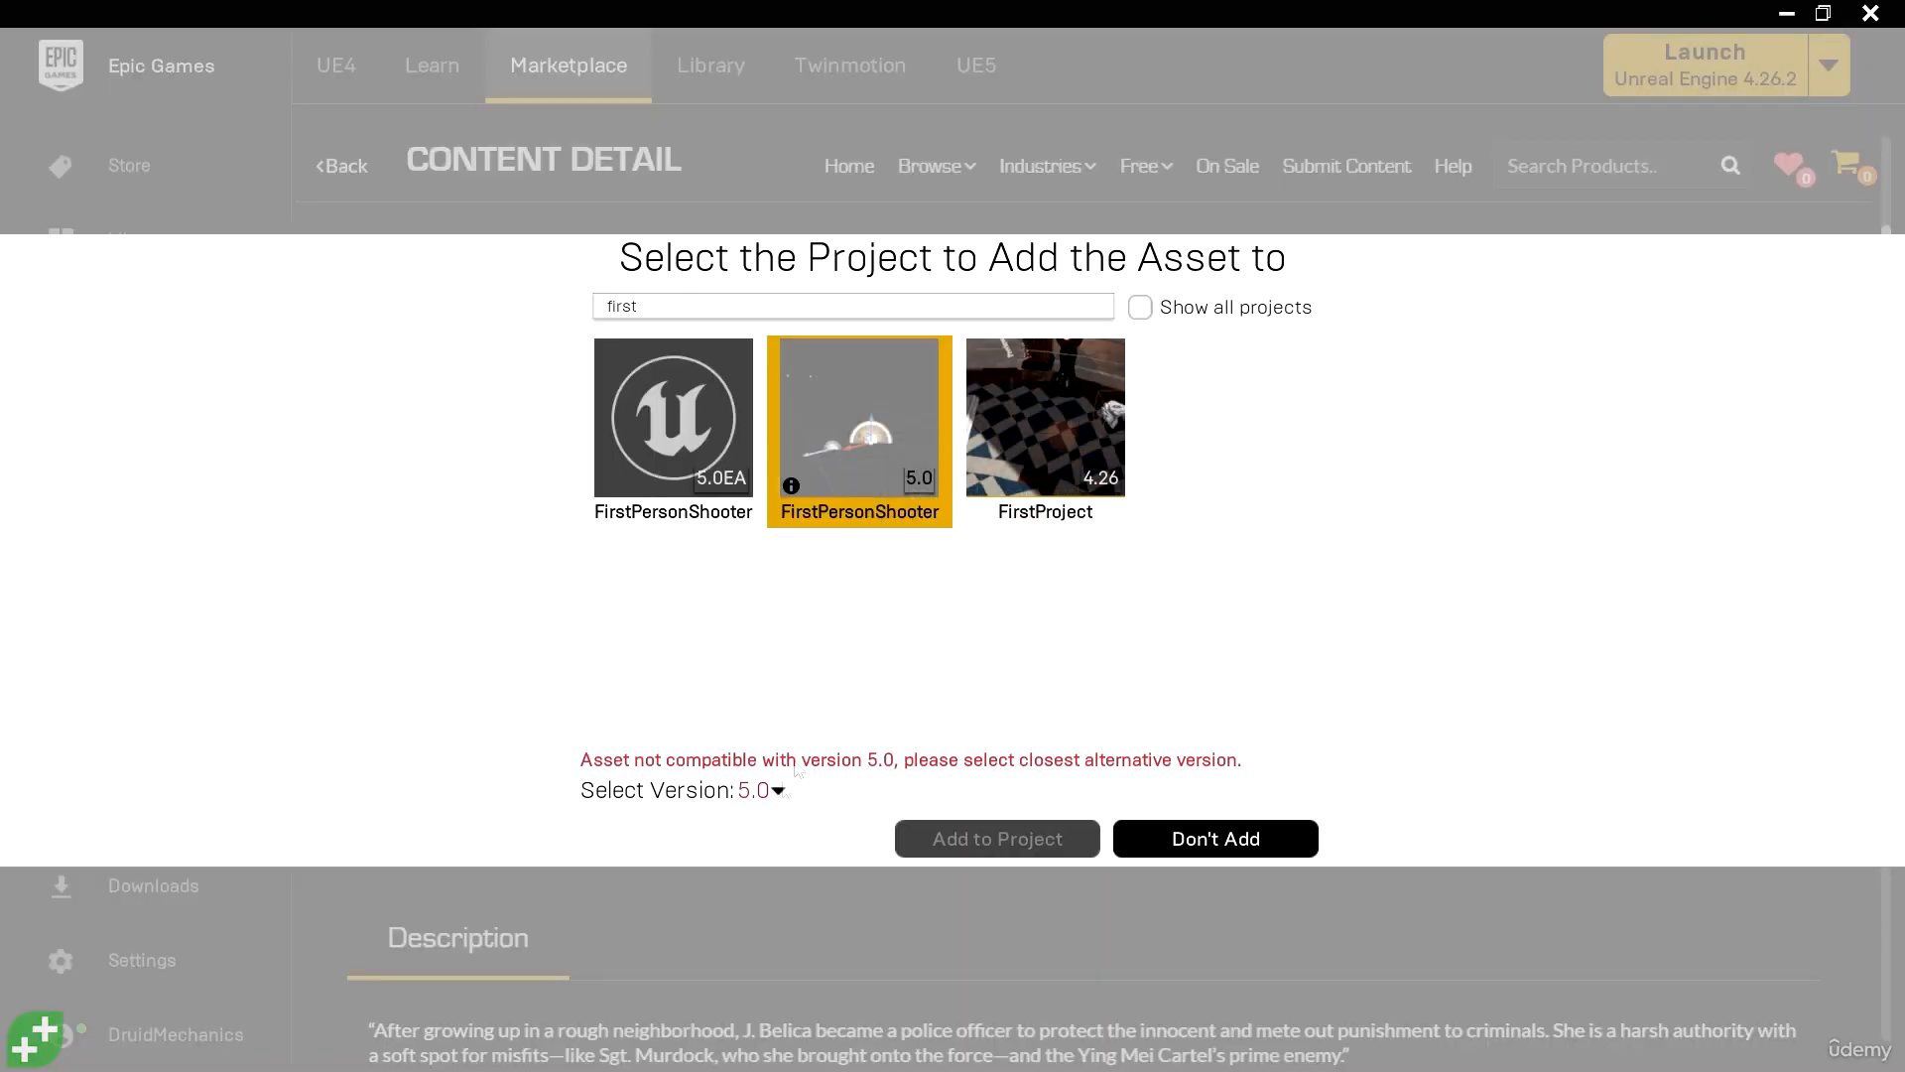
left_click(779, 791)
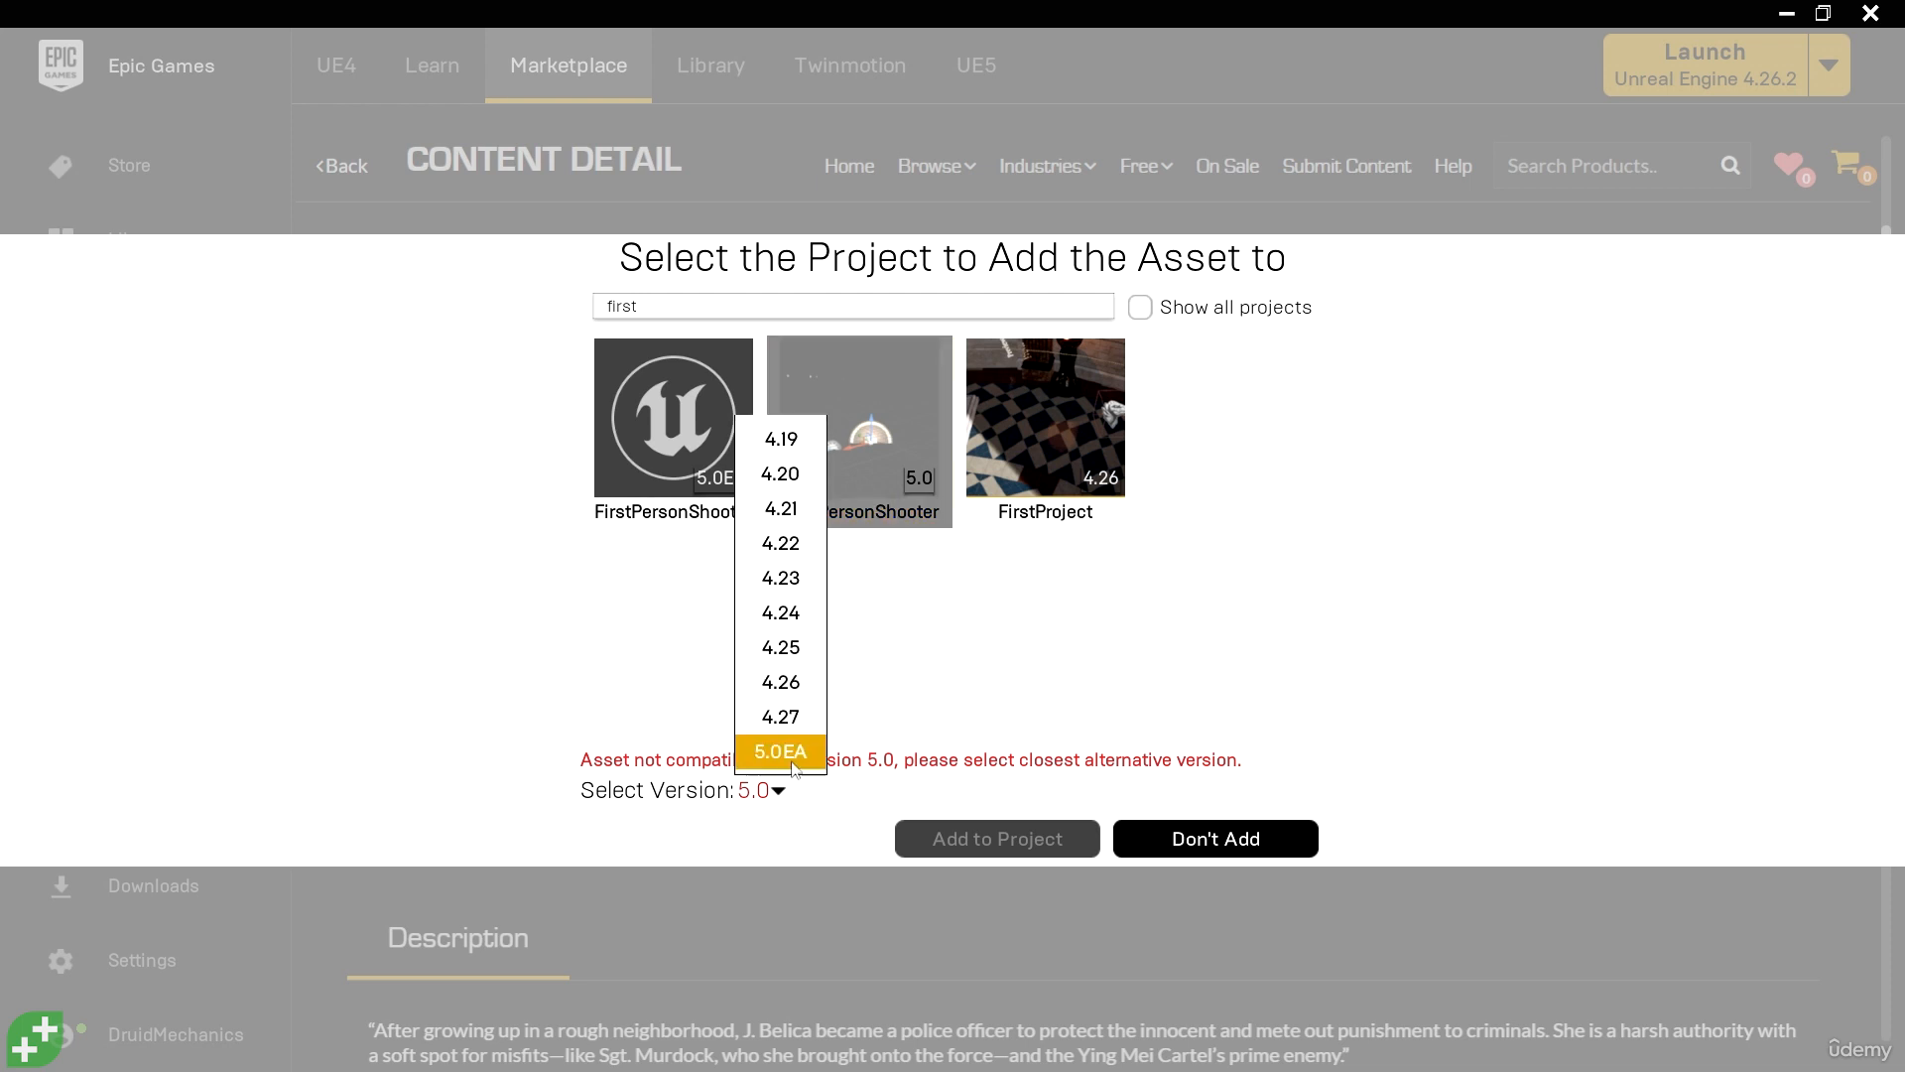
left_click(789, 750)
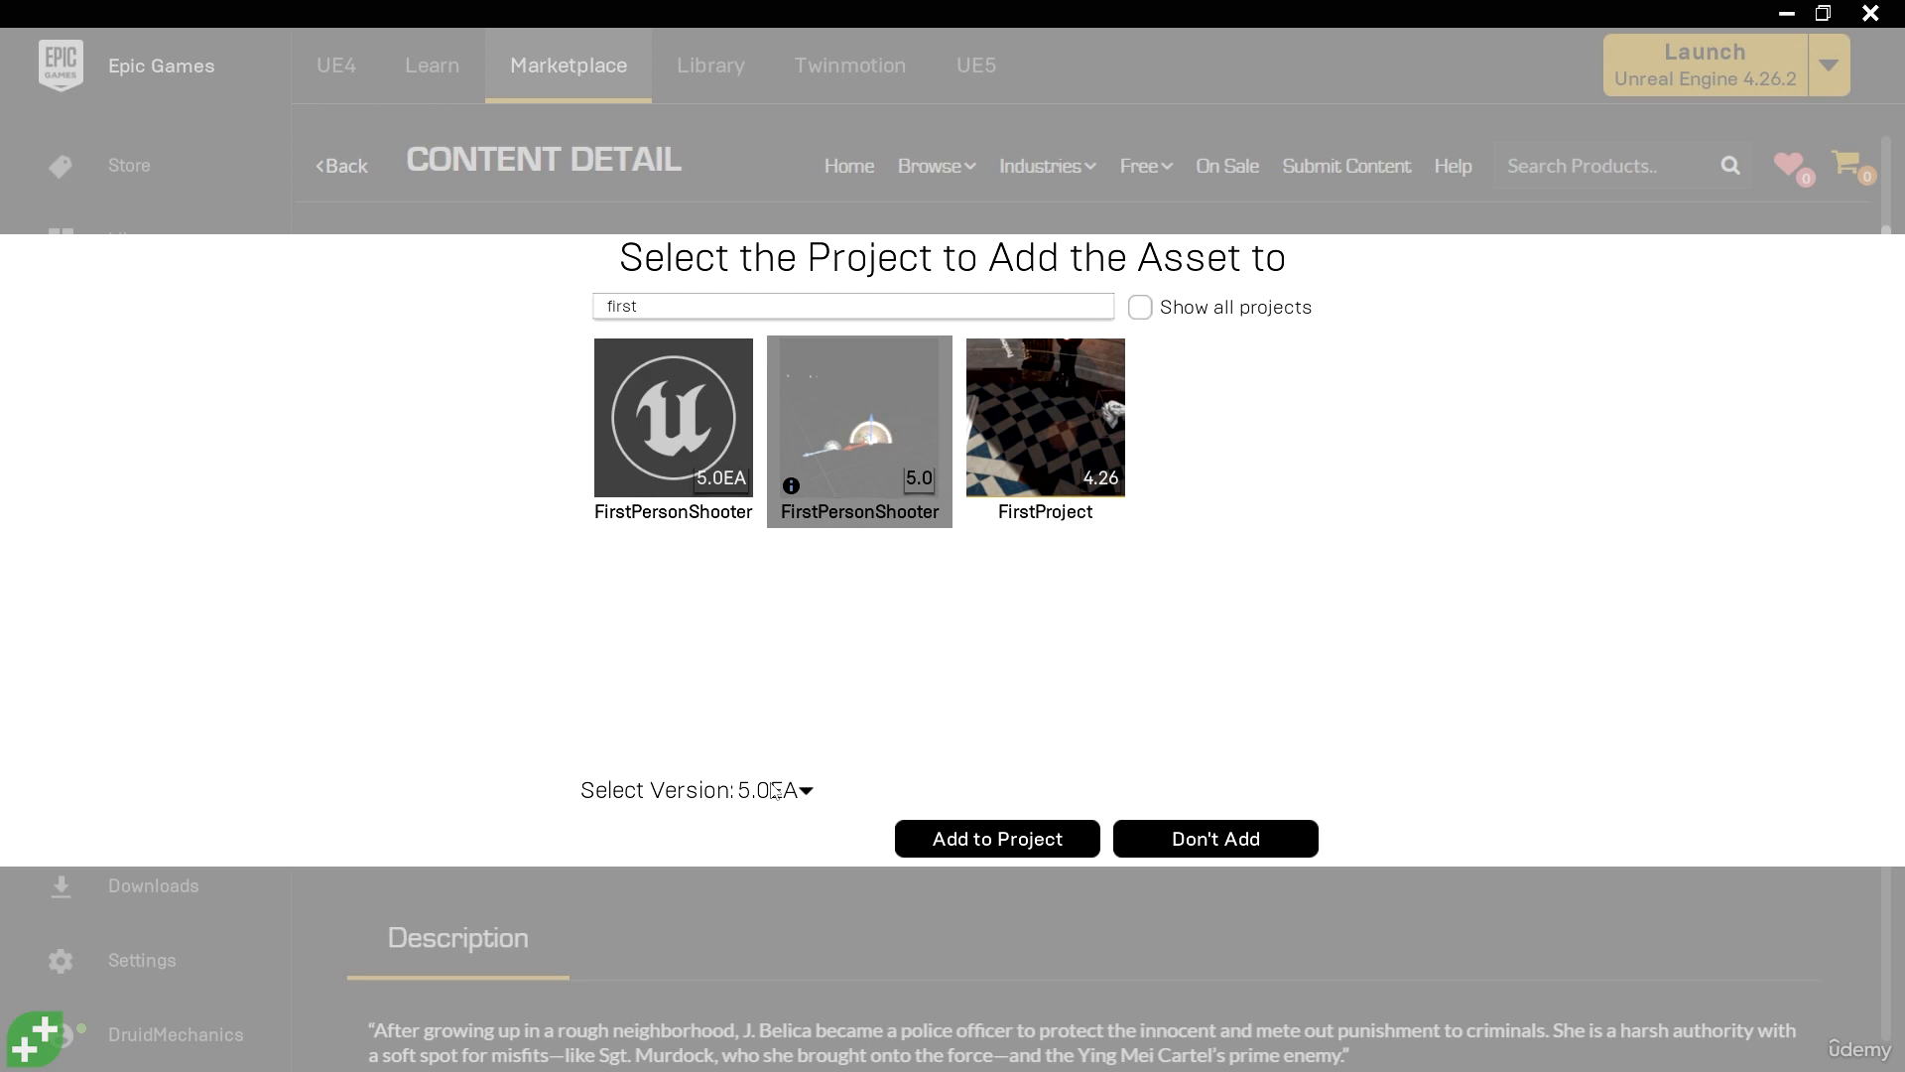
left_click(1022, 840)
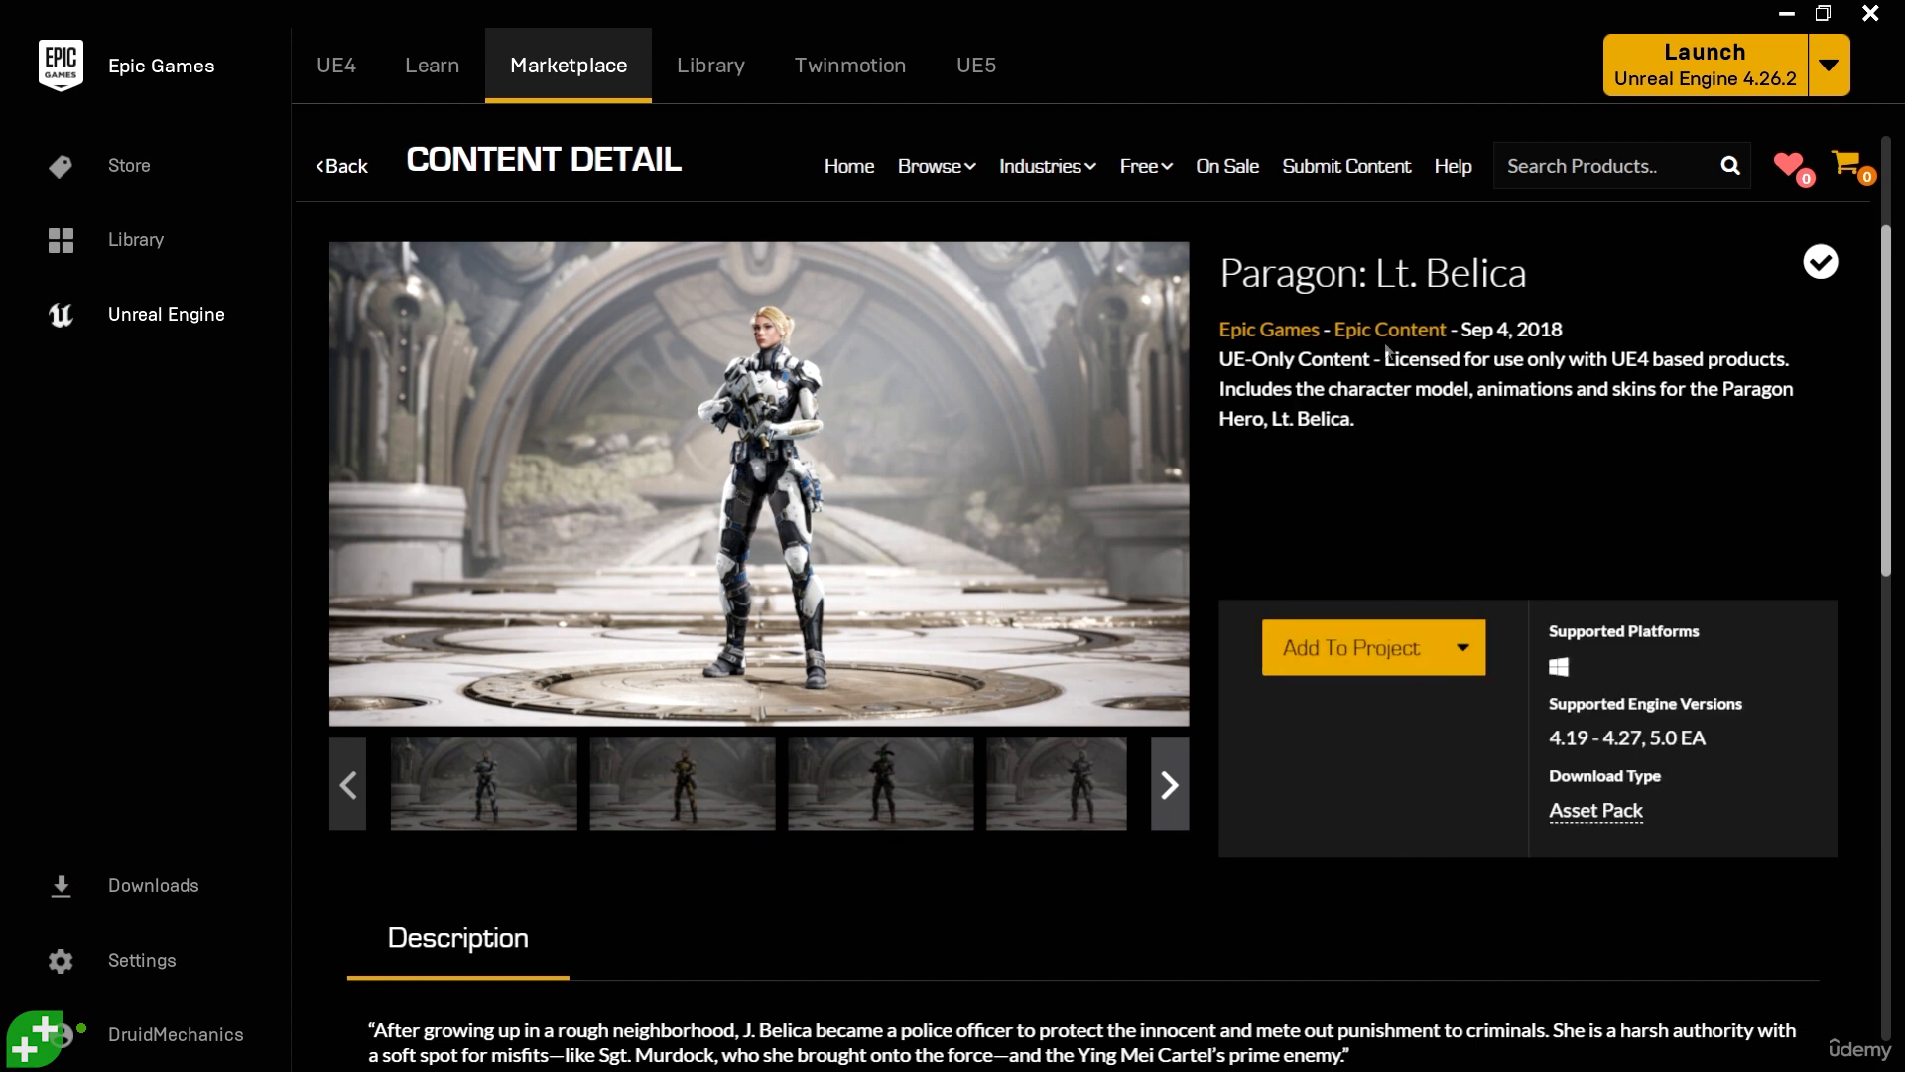
- Close the launcher window to return to the Unreal Editor and save FPS_Level
left_click(1866, 16)
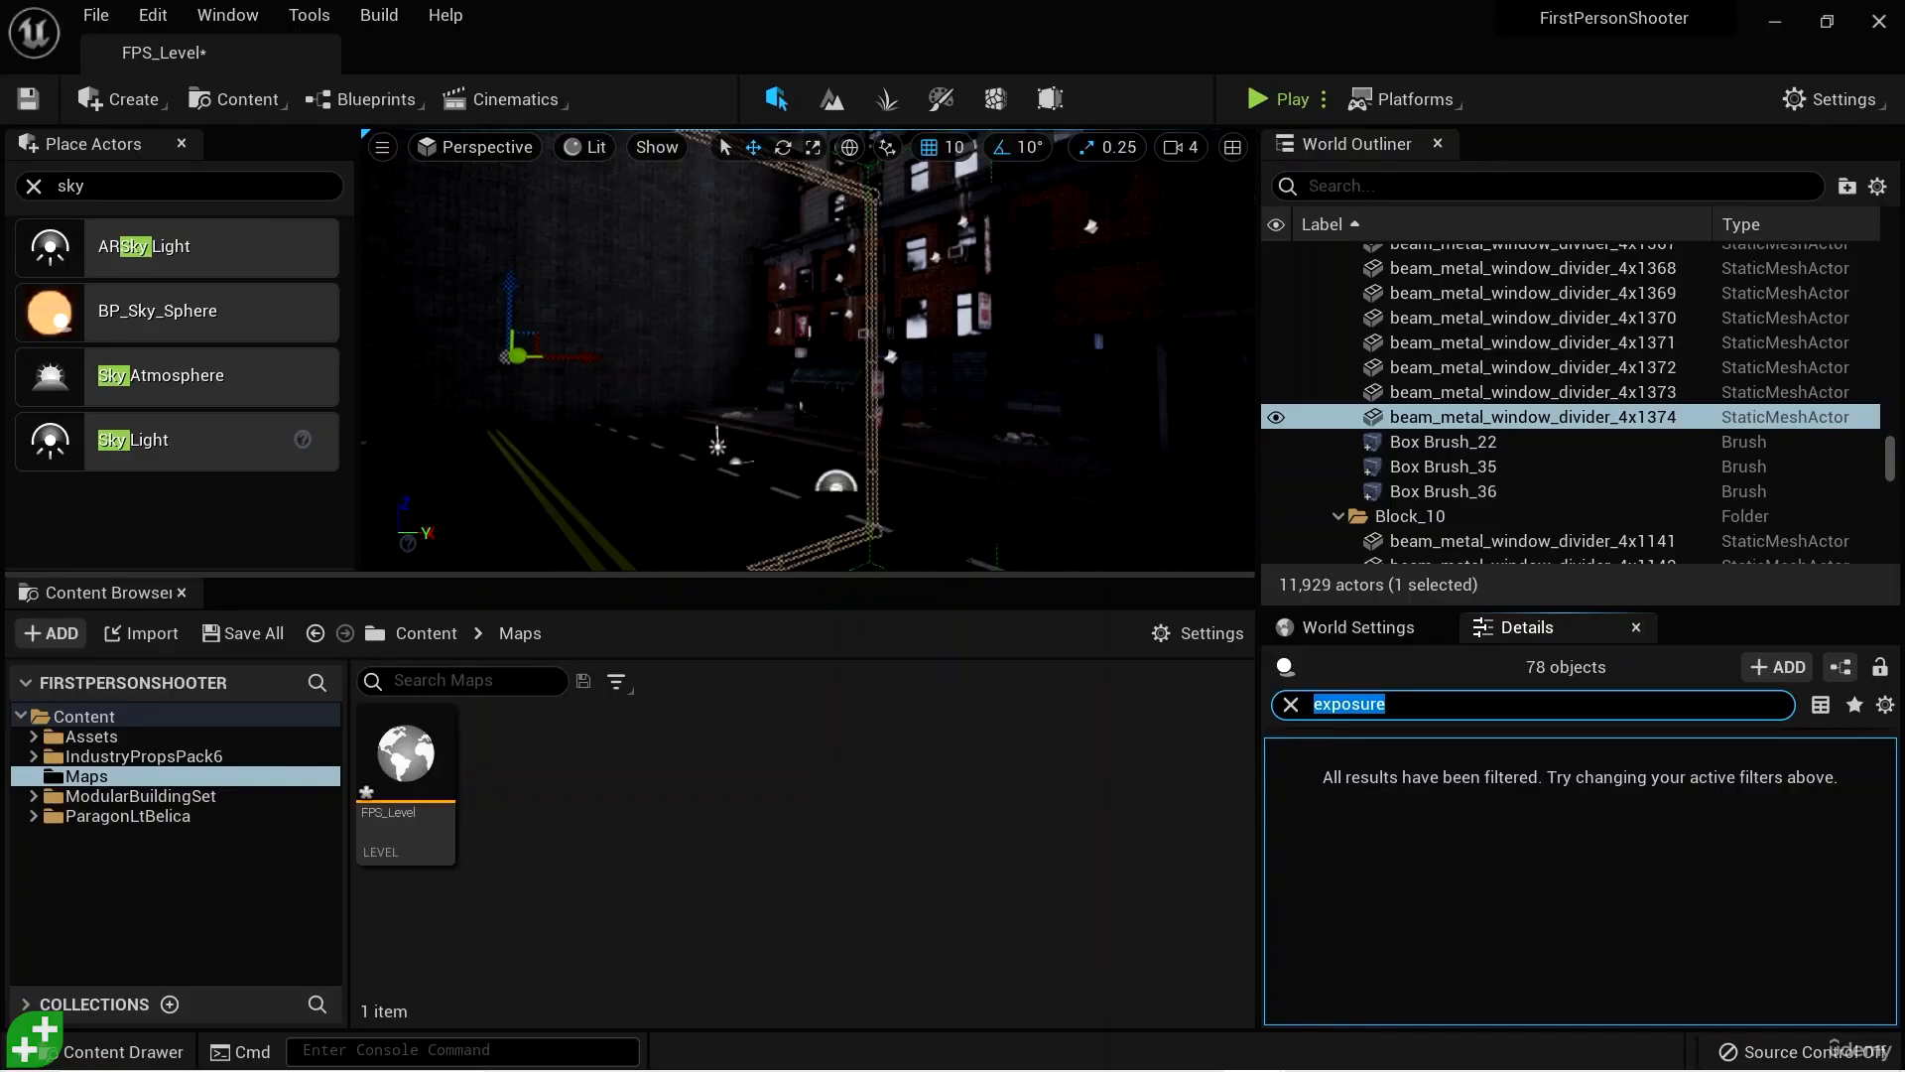
mouse_move(809, 349)
right_mouse_down()
mouse_move(888, 303)
mouse_move(918, 233)
mouse_move(798, 318)
mouse_move(791, 349)
right_mouse_up()
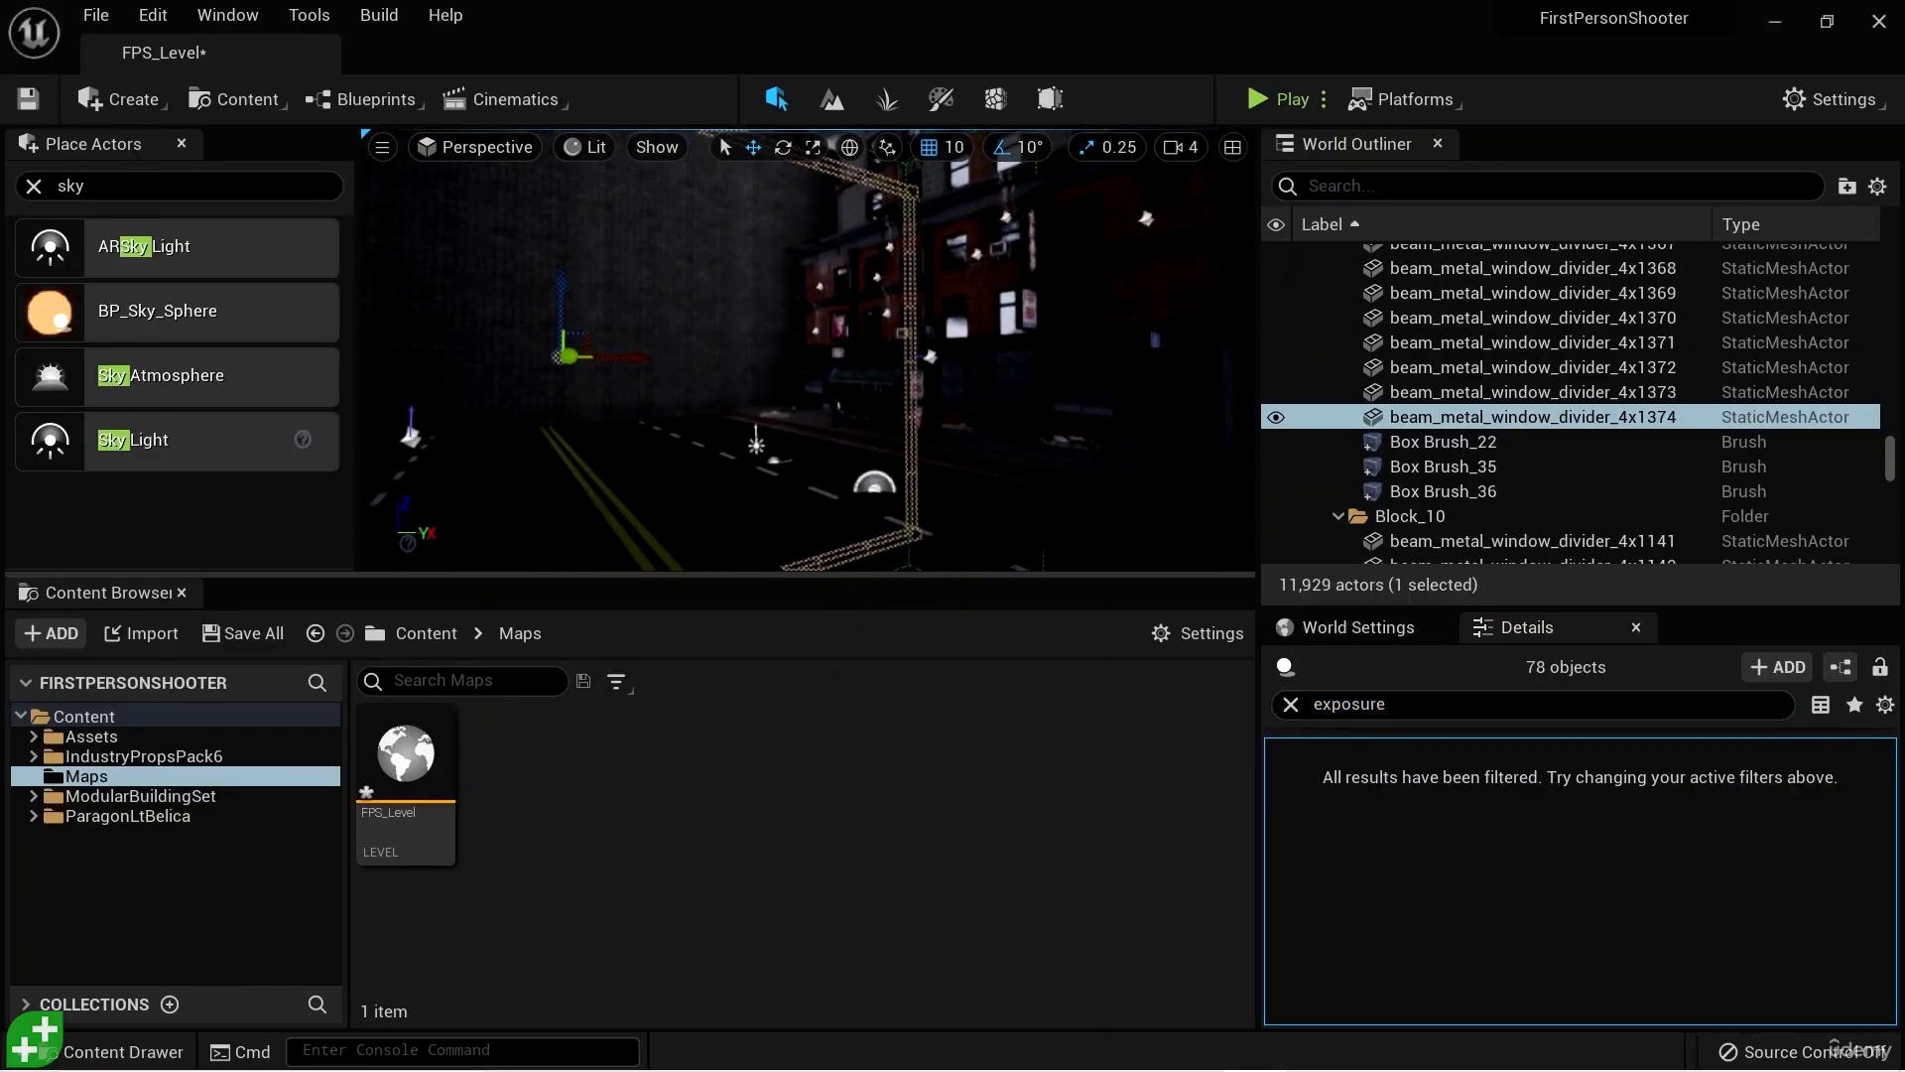
left_click(244, 633)
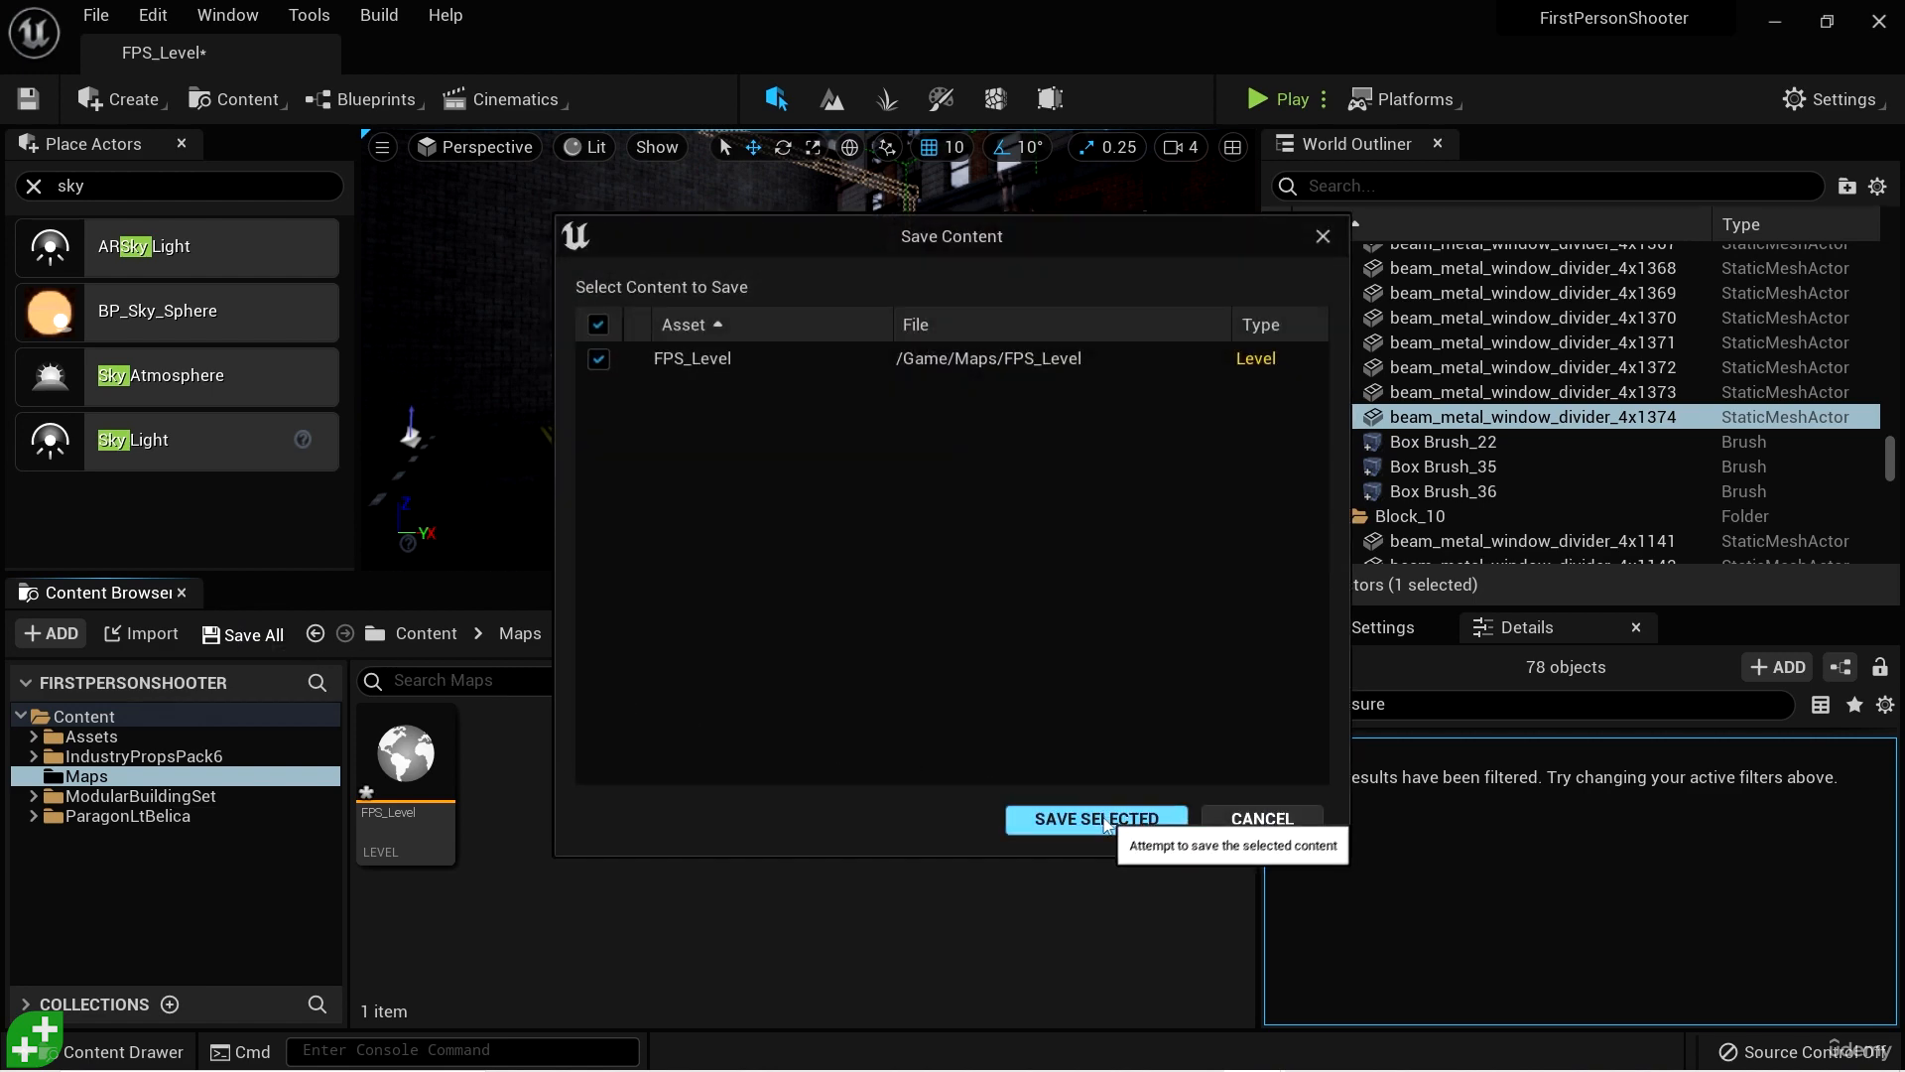
left_click(1096, 819)
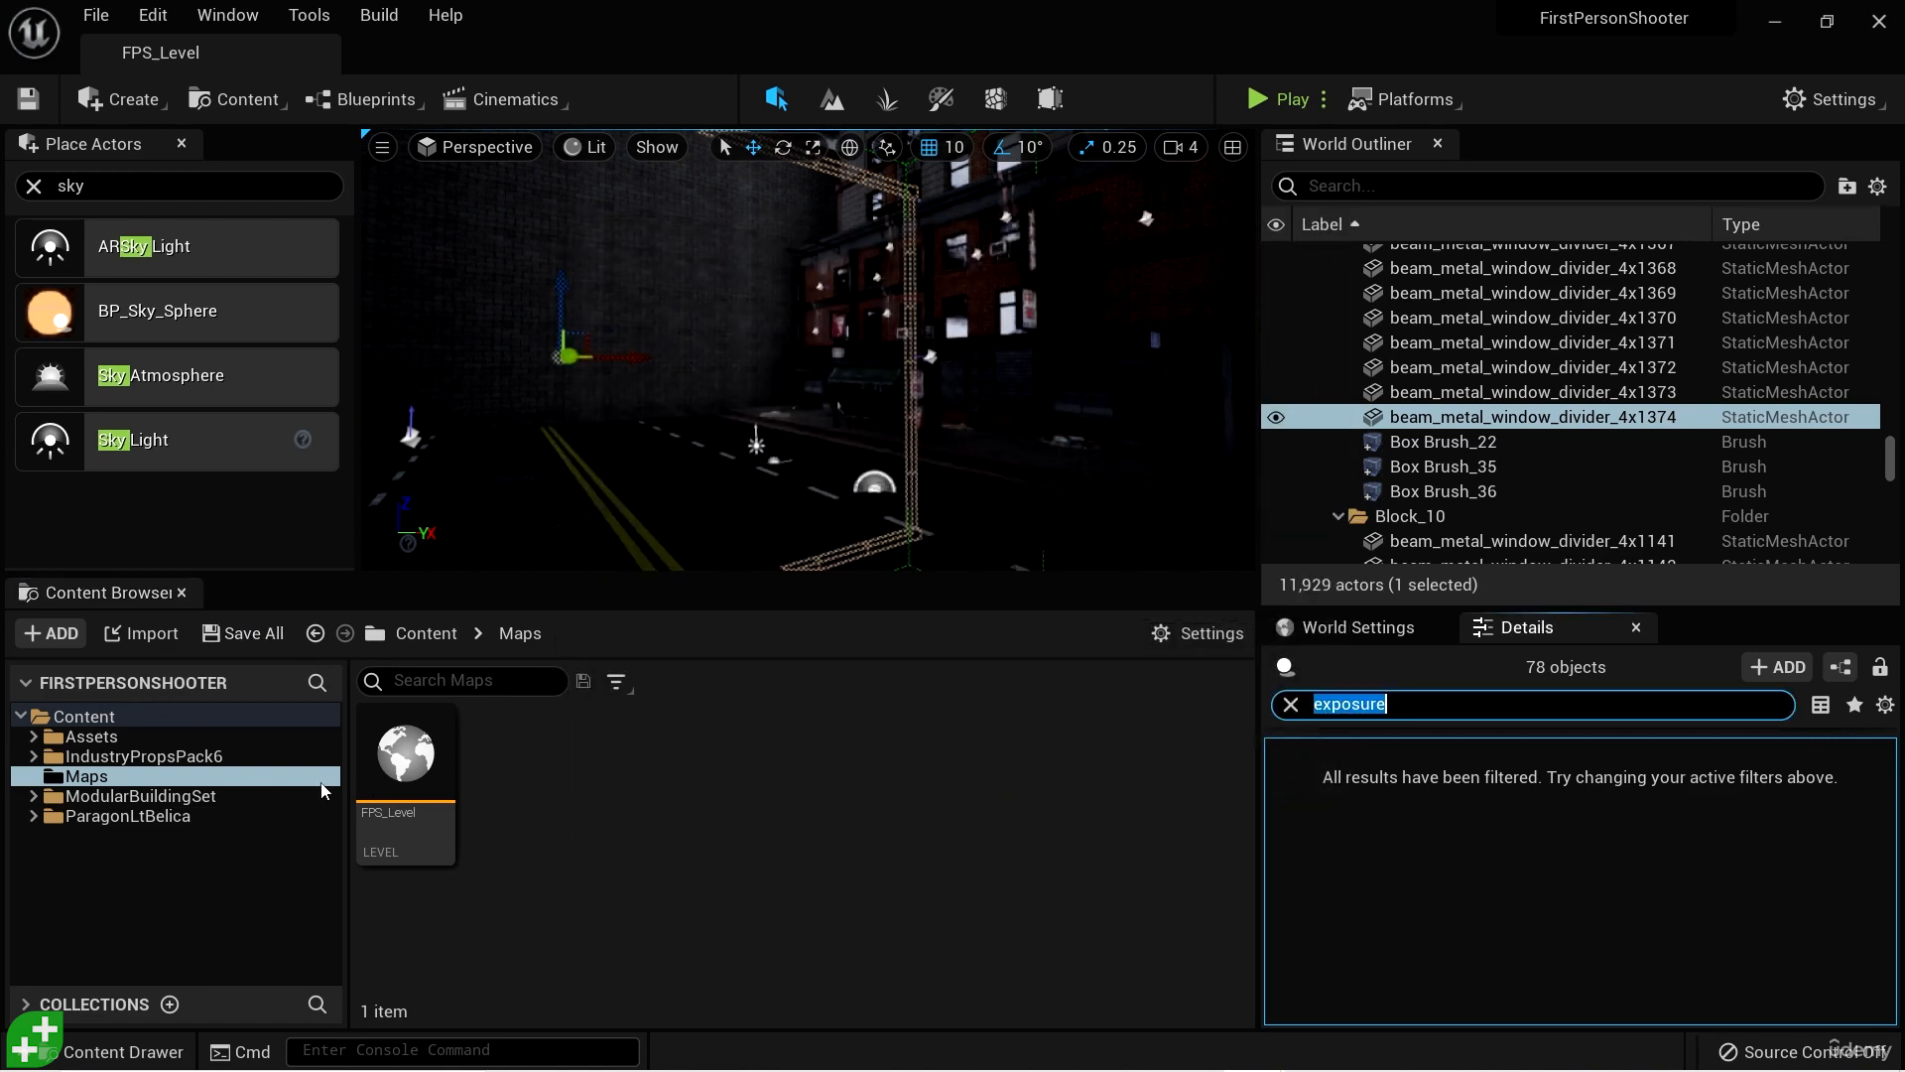
- Look through the contents of the IndustryPropsPack6, ModularBuildingSet and ParagonLtBelica folders
left_click(211, 758)
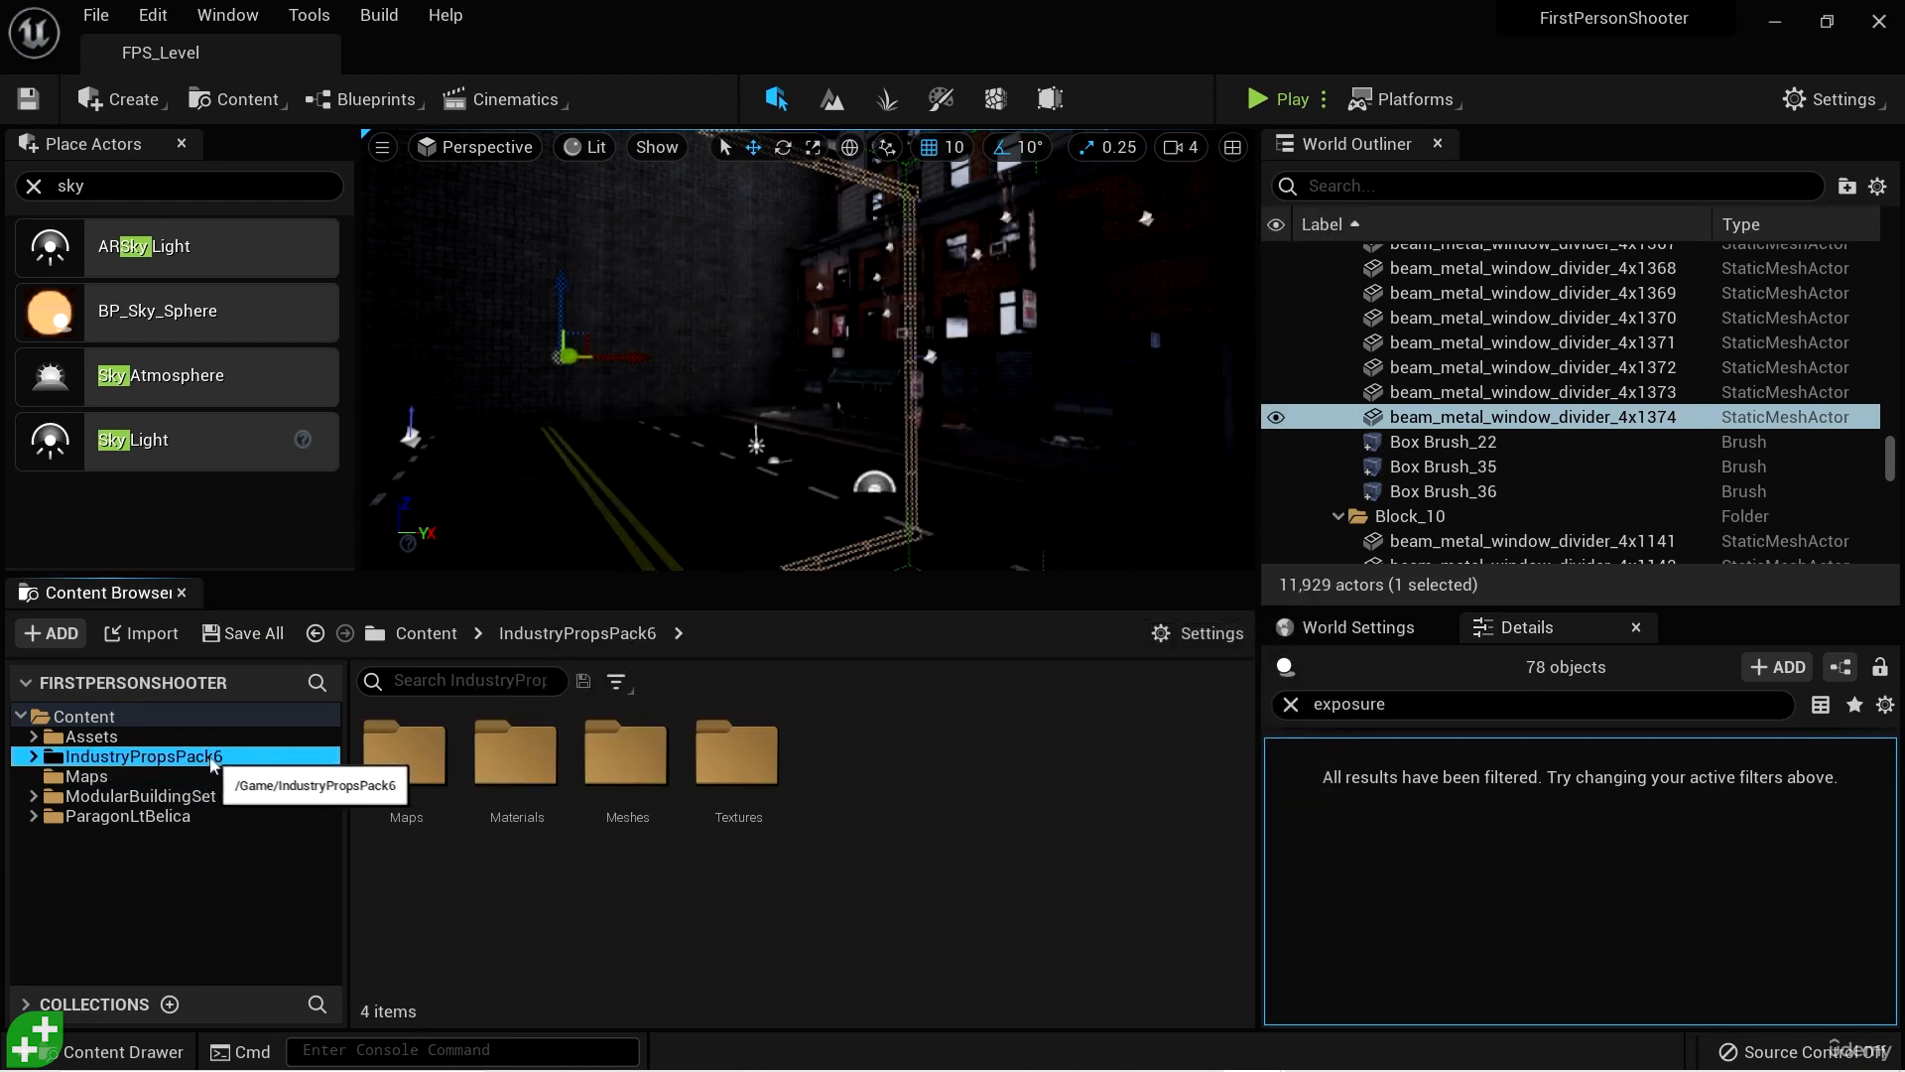
left_click(138, 796)
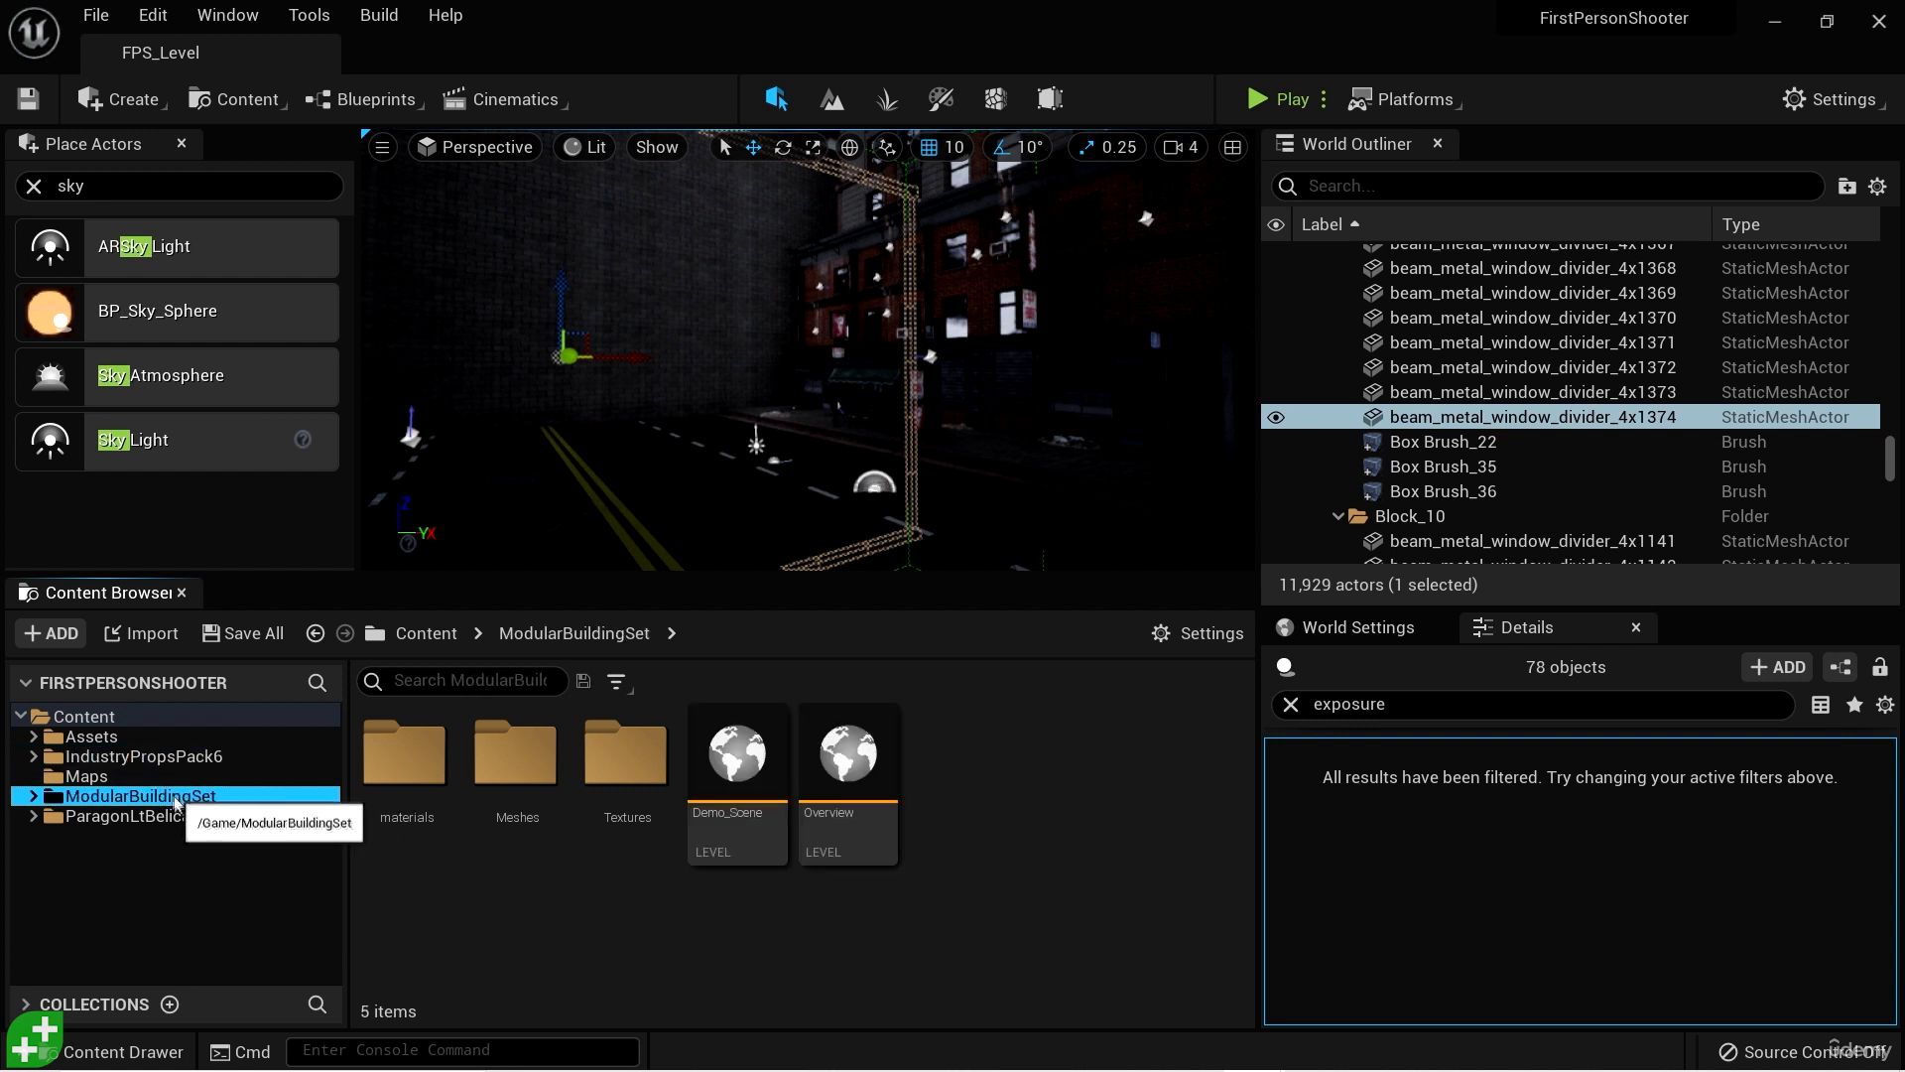
left_click(126, 817)
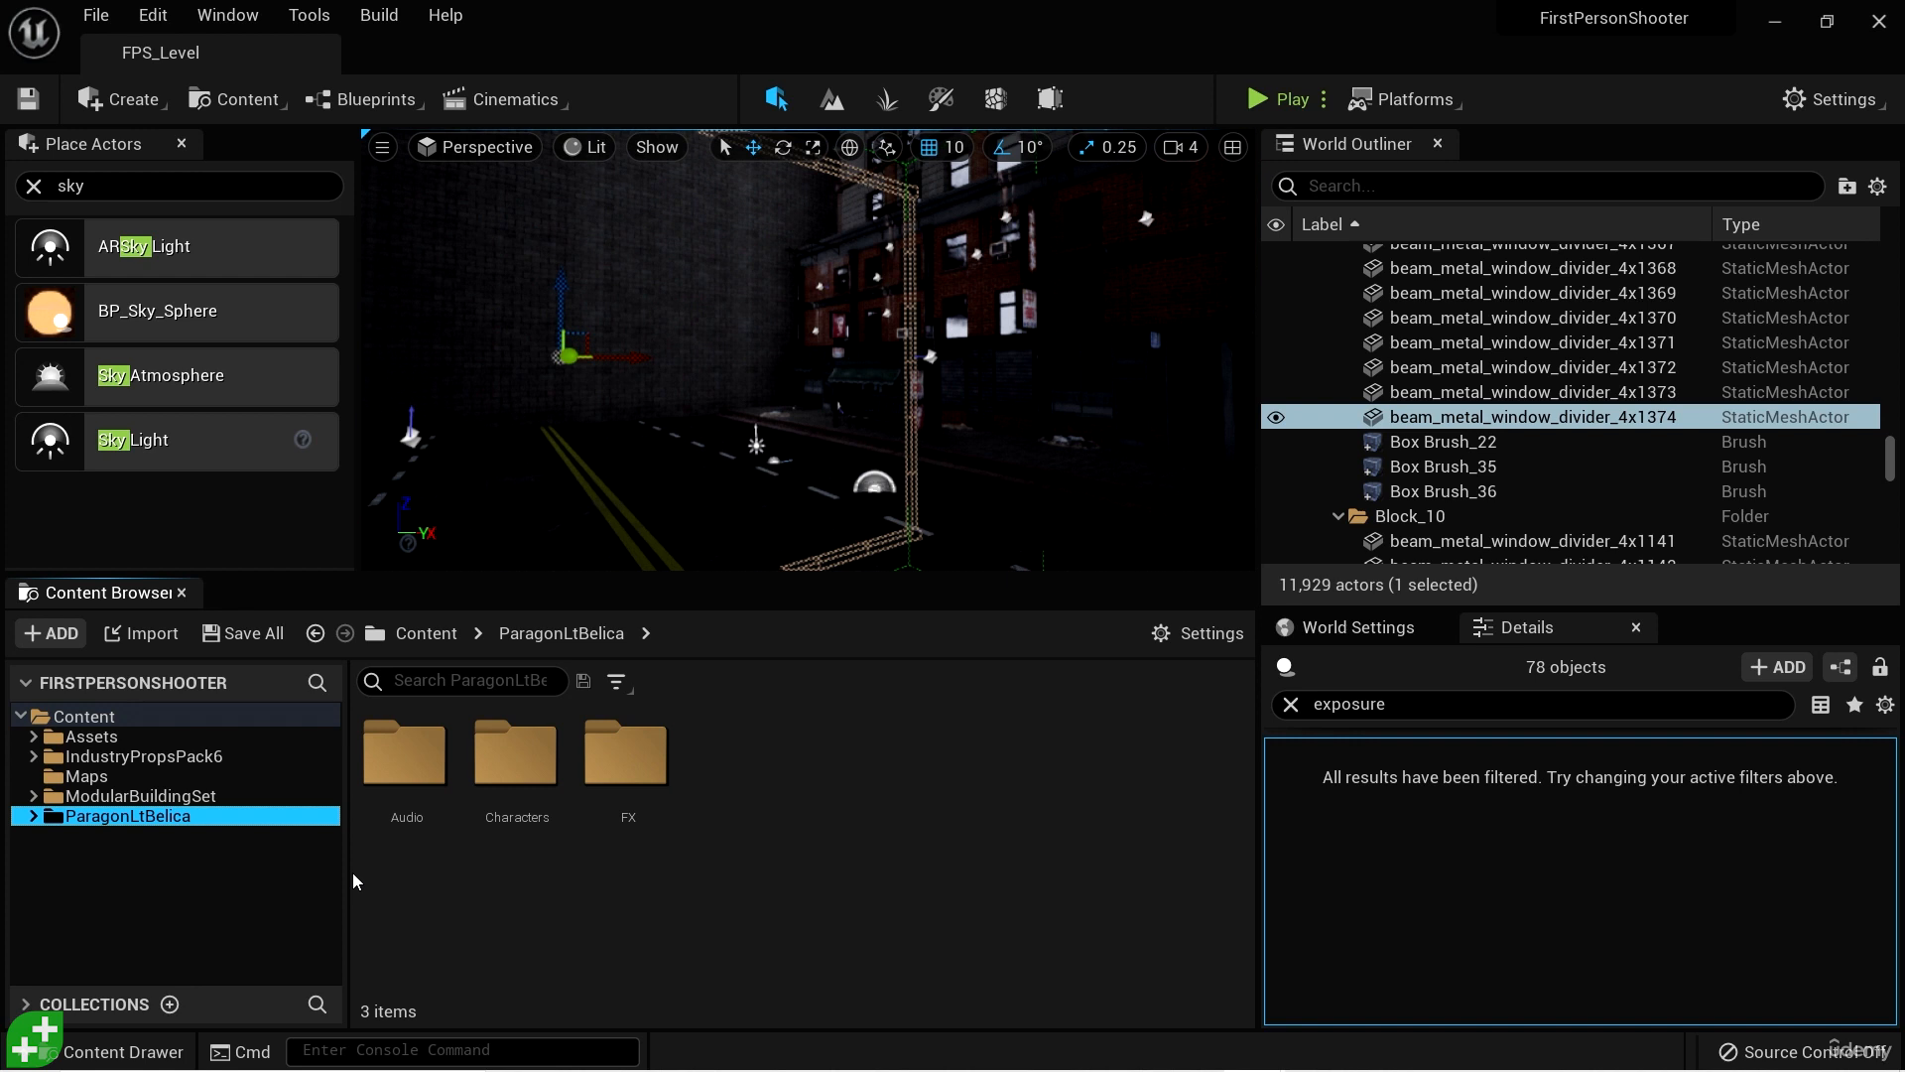
- Browse within ParagonLtBelica to the folder Characters/Heroes/Belica/Meshes/Belica_Drone/Meshes
double_click(522, 777)
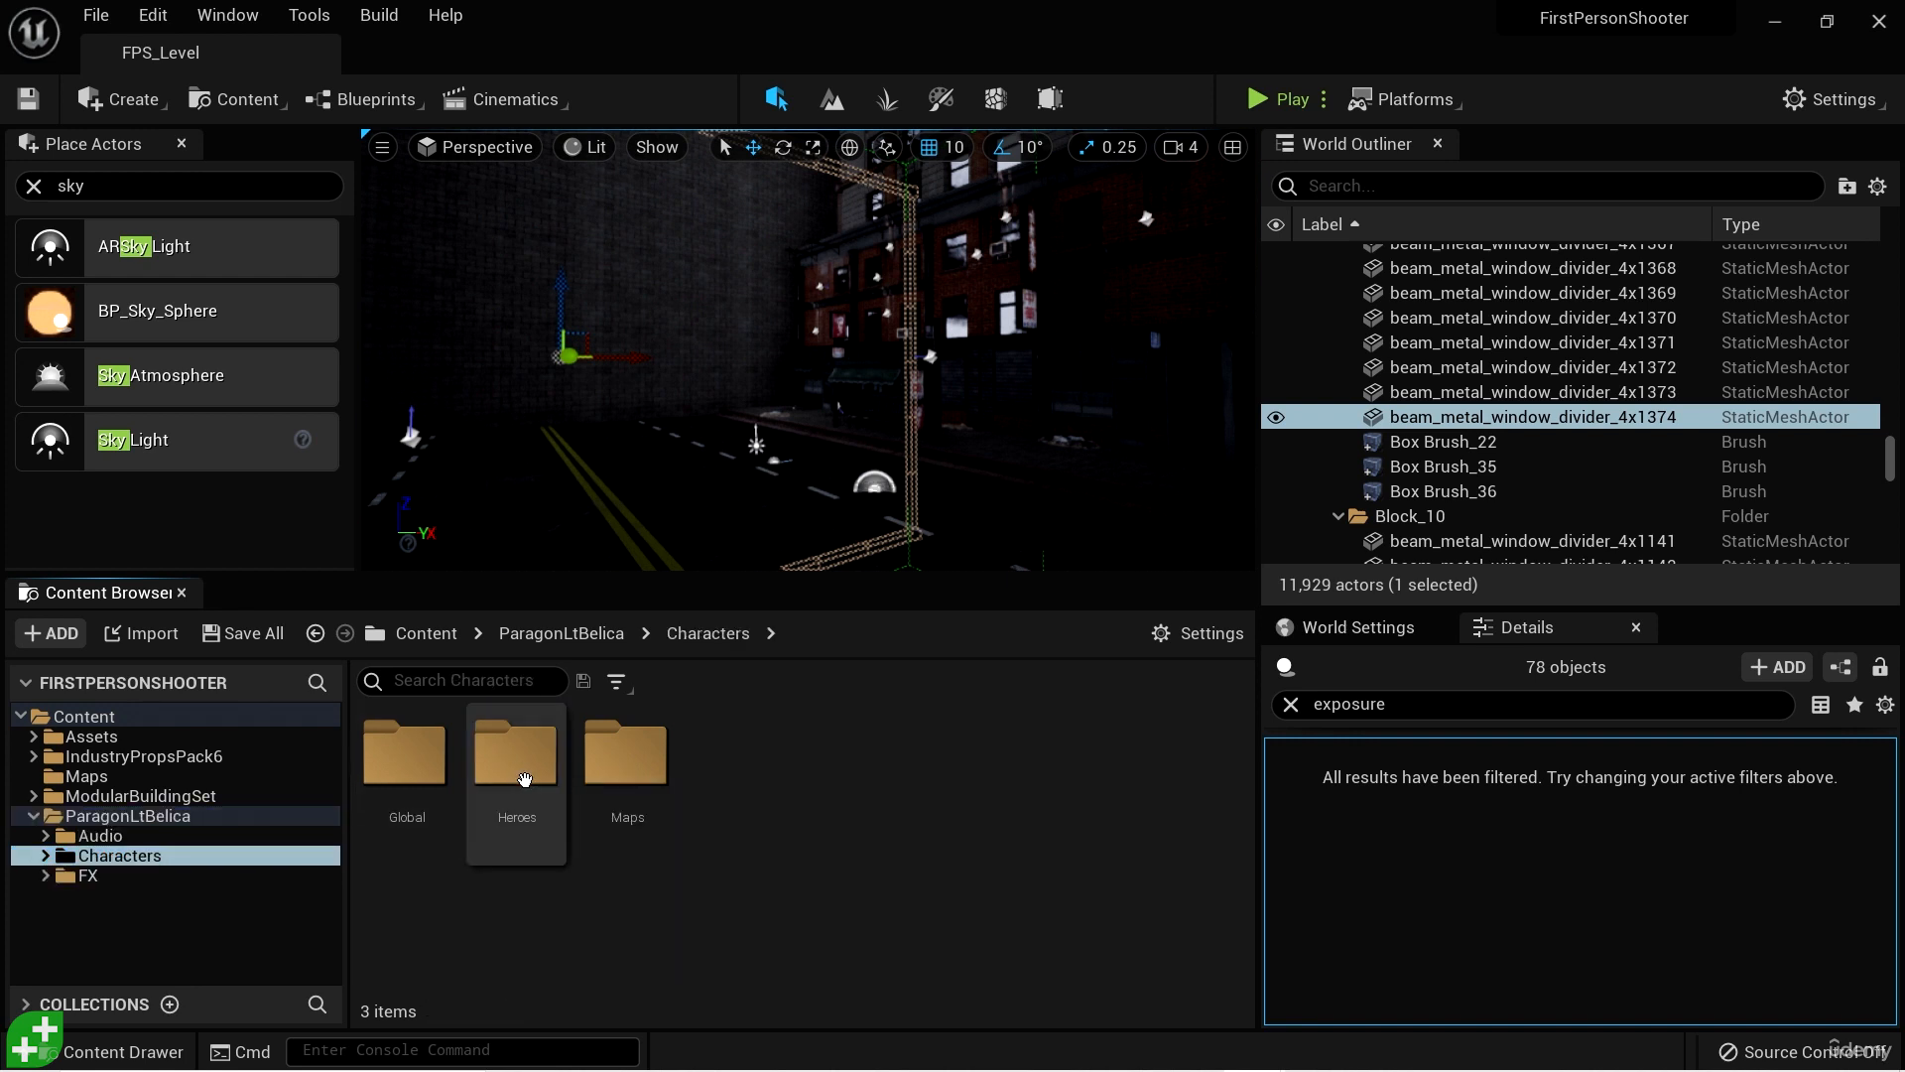
double_click(524, 777)
double_click(401, 762)
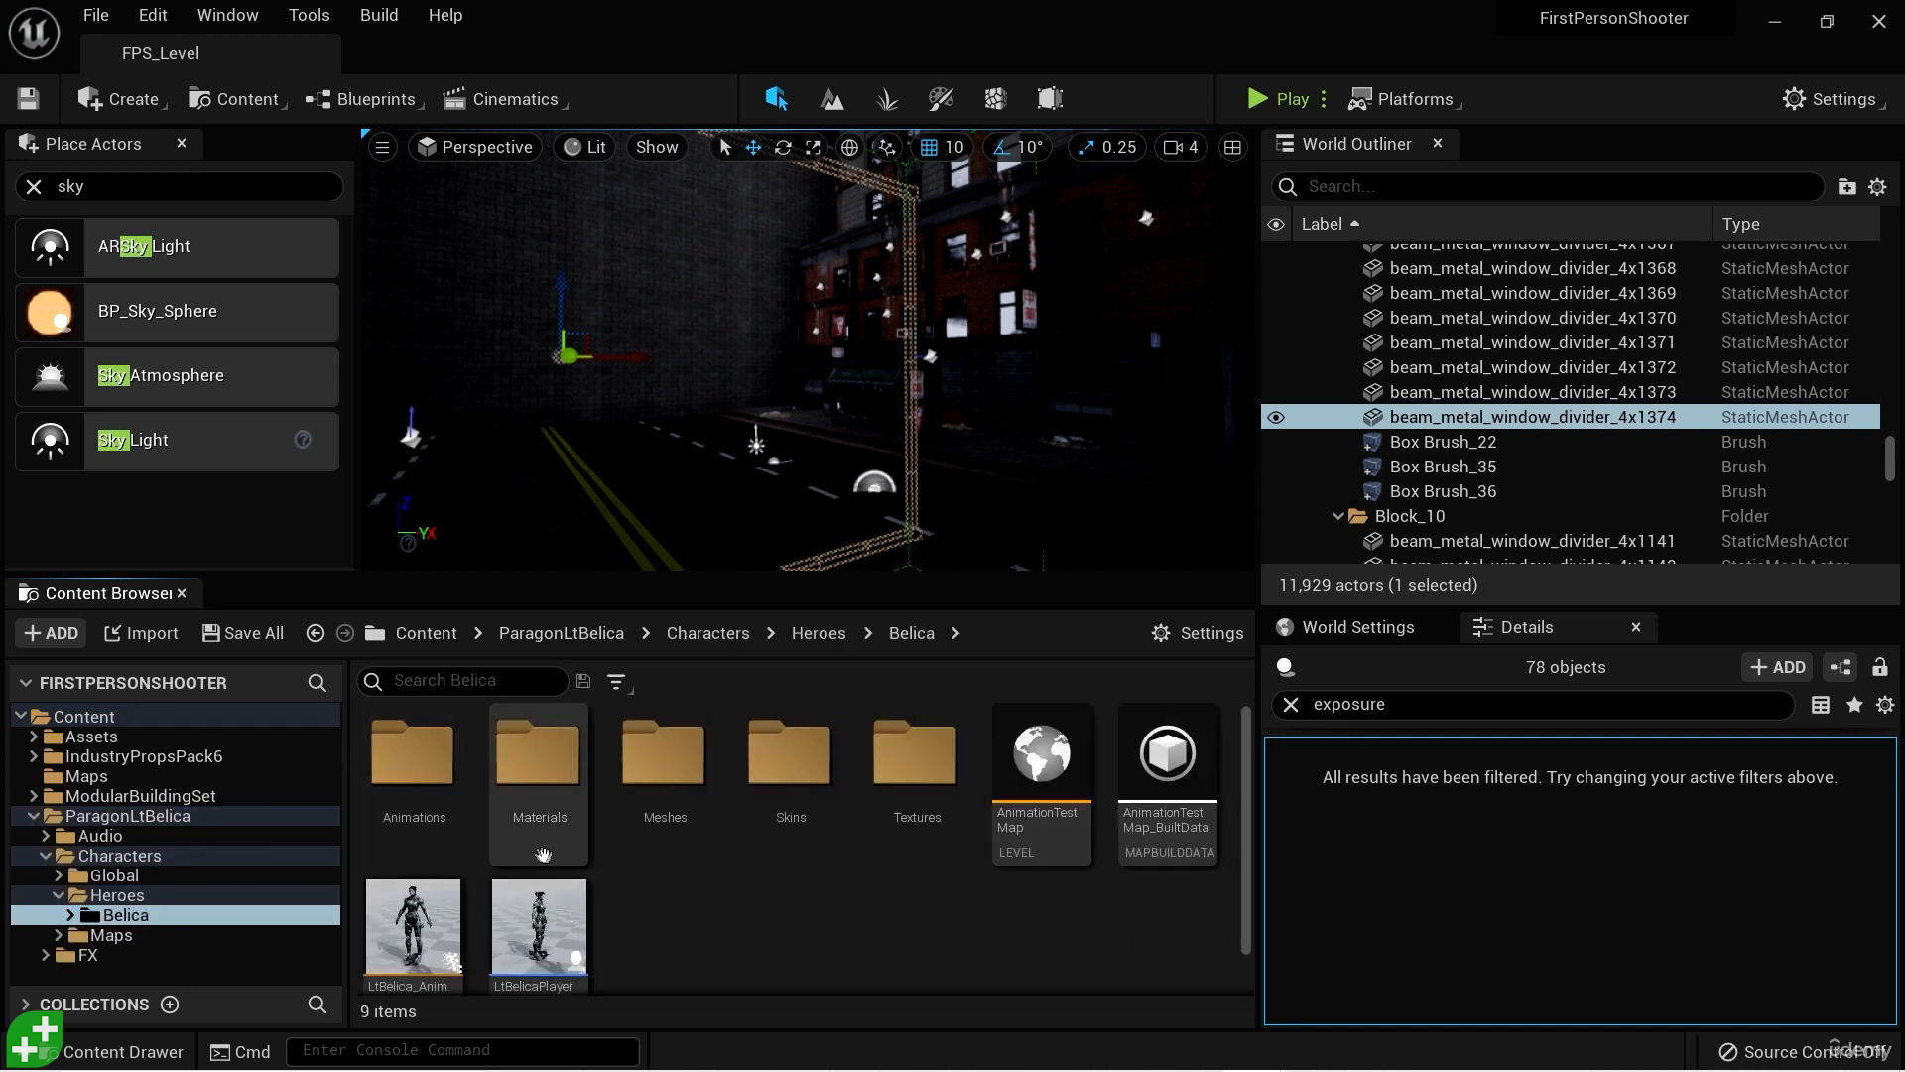
double_click(663, 753)
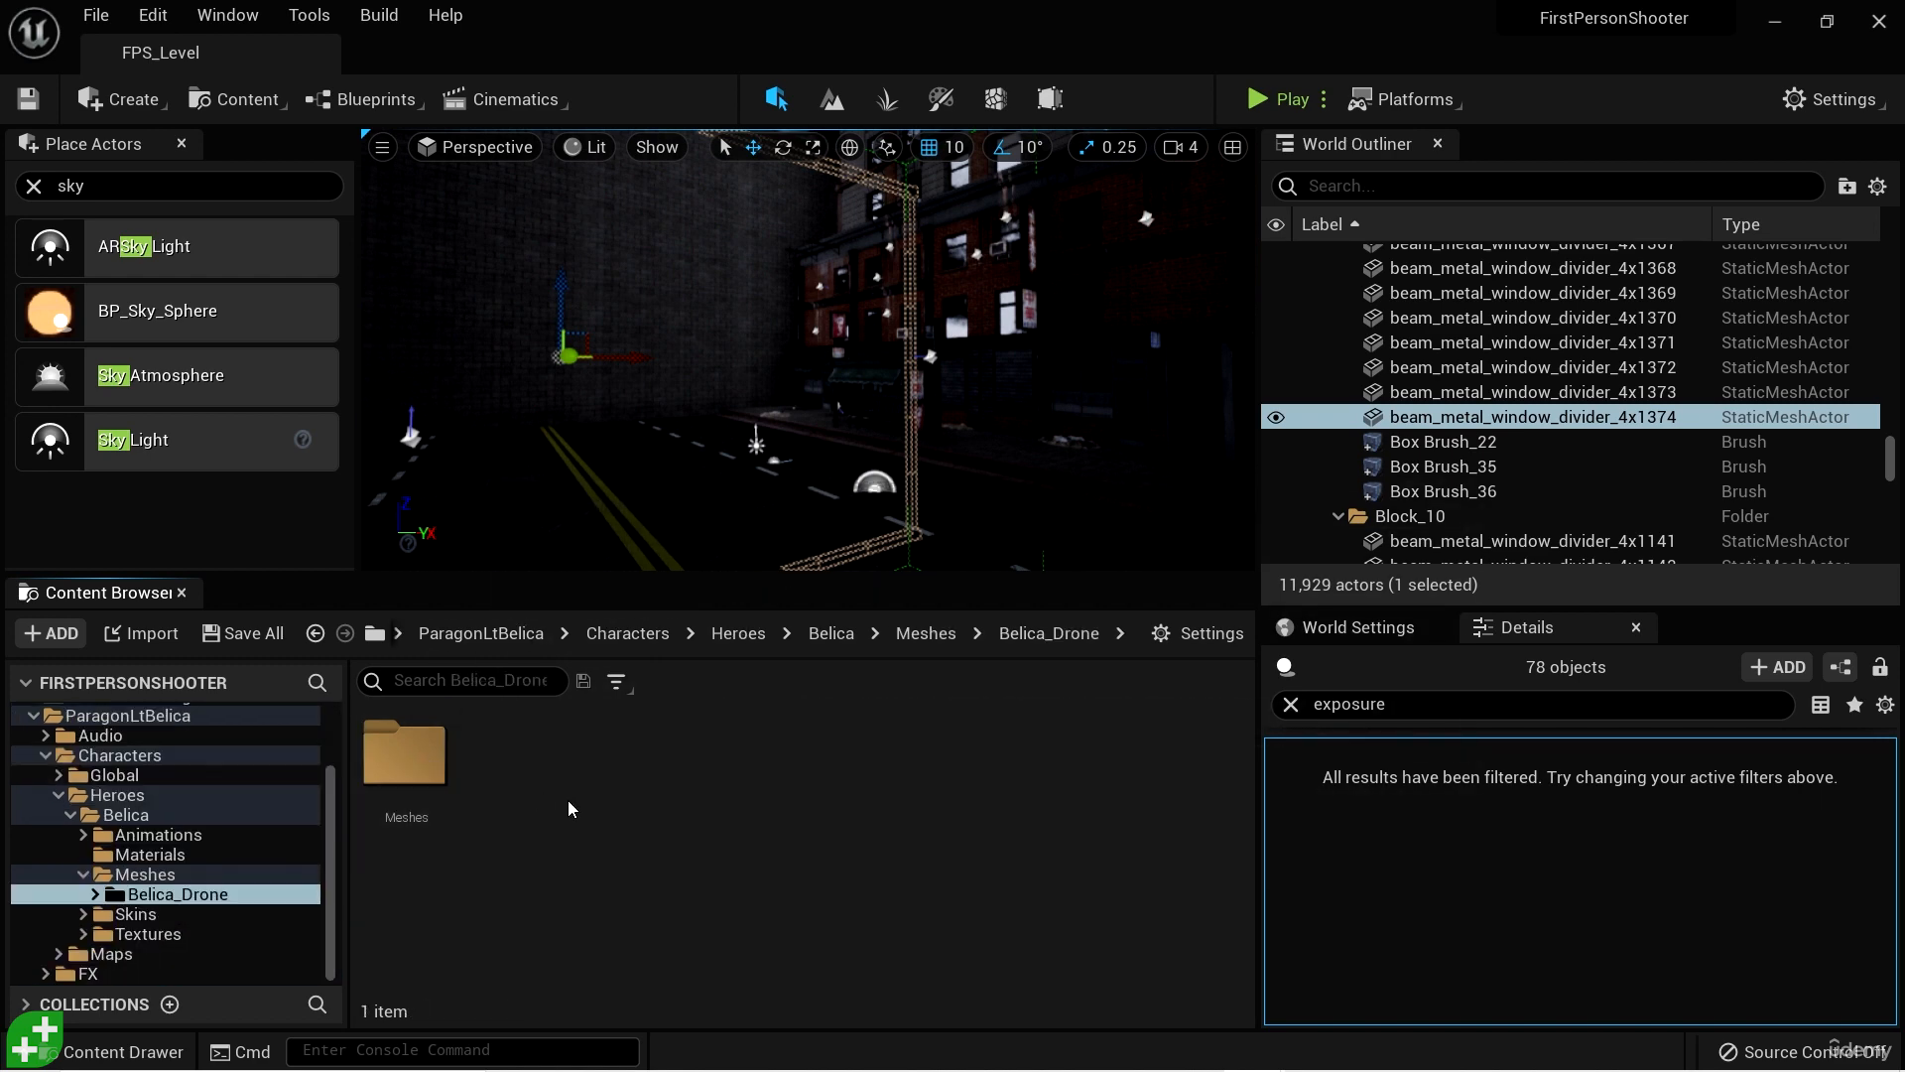
double_click(407, 765)
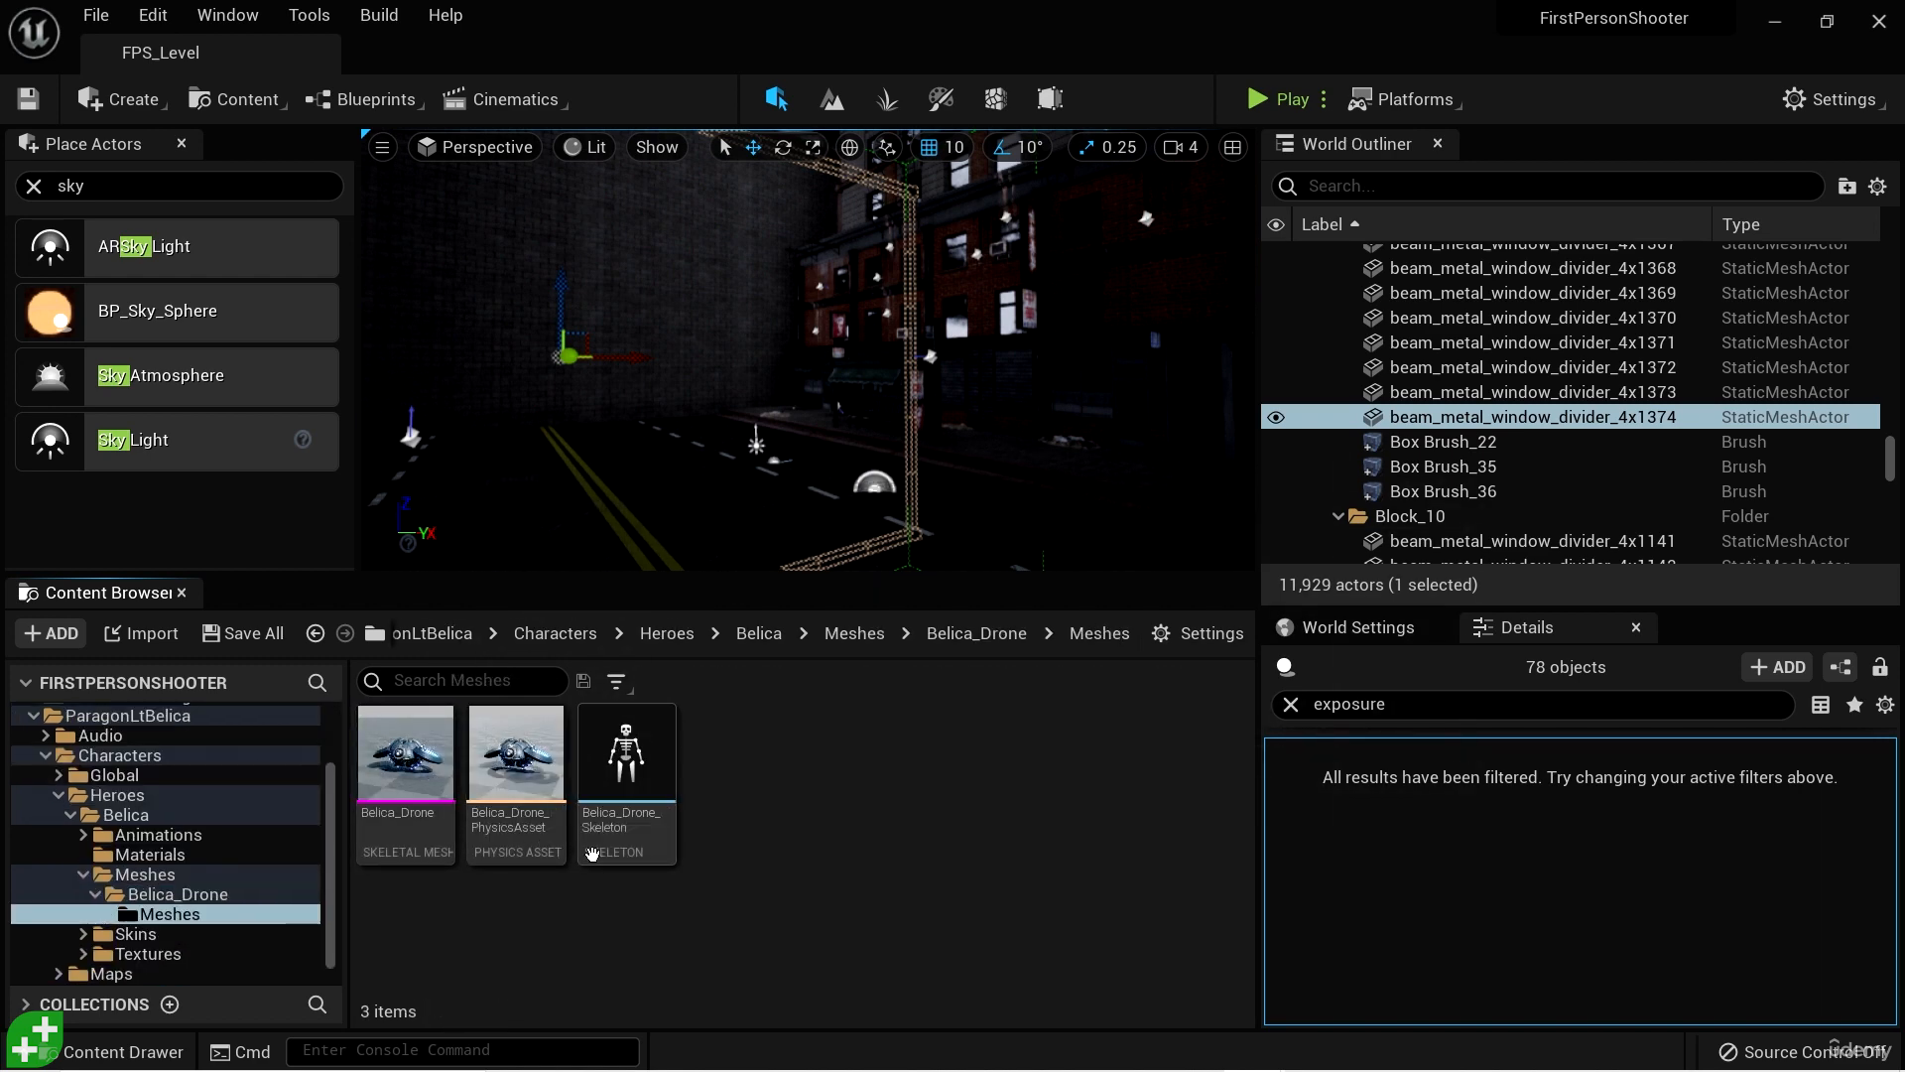
- Open the Belica_Drone skeletal mesh, examine it up close from several angles, and close its editor
left_click(407, 774)
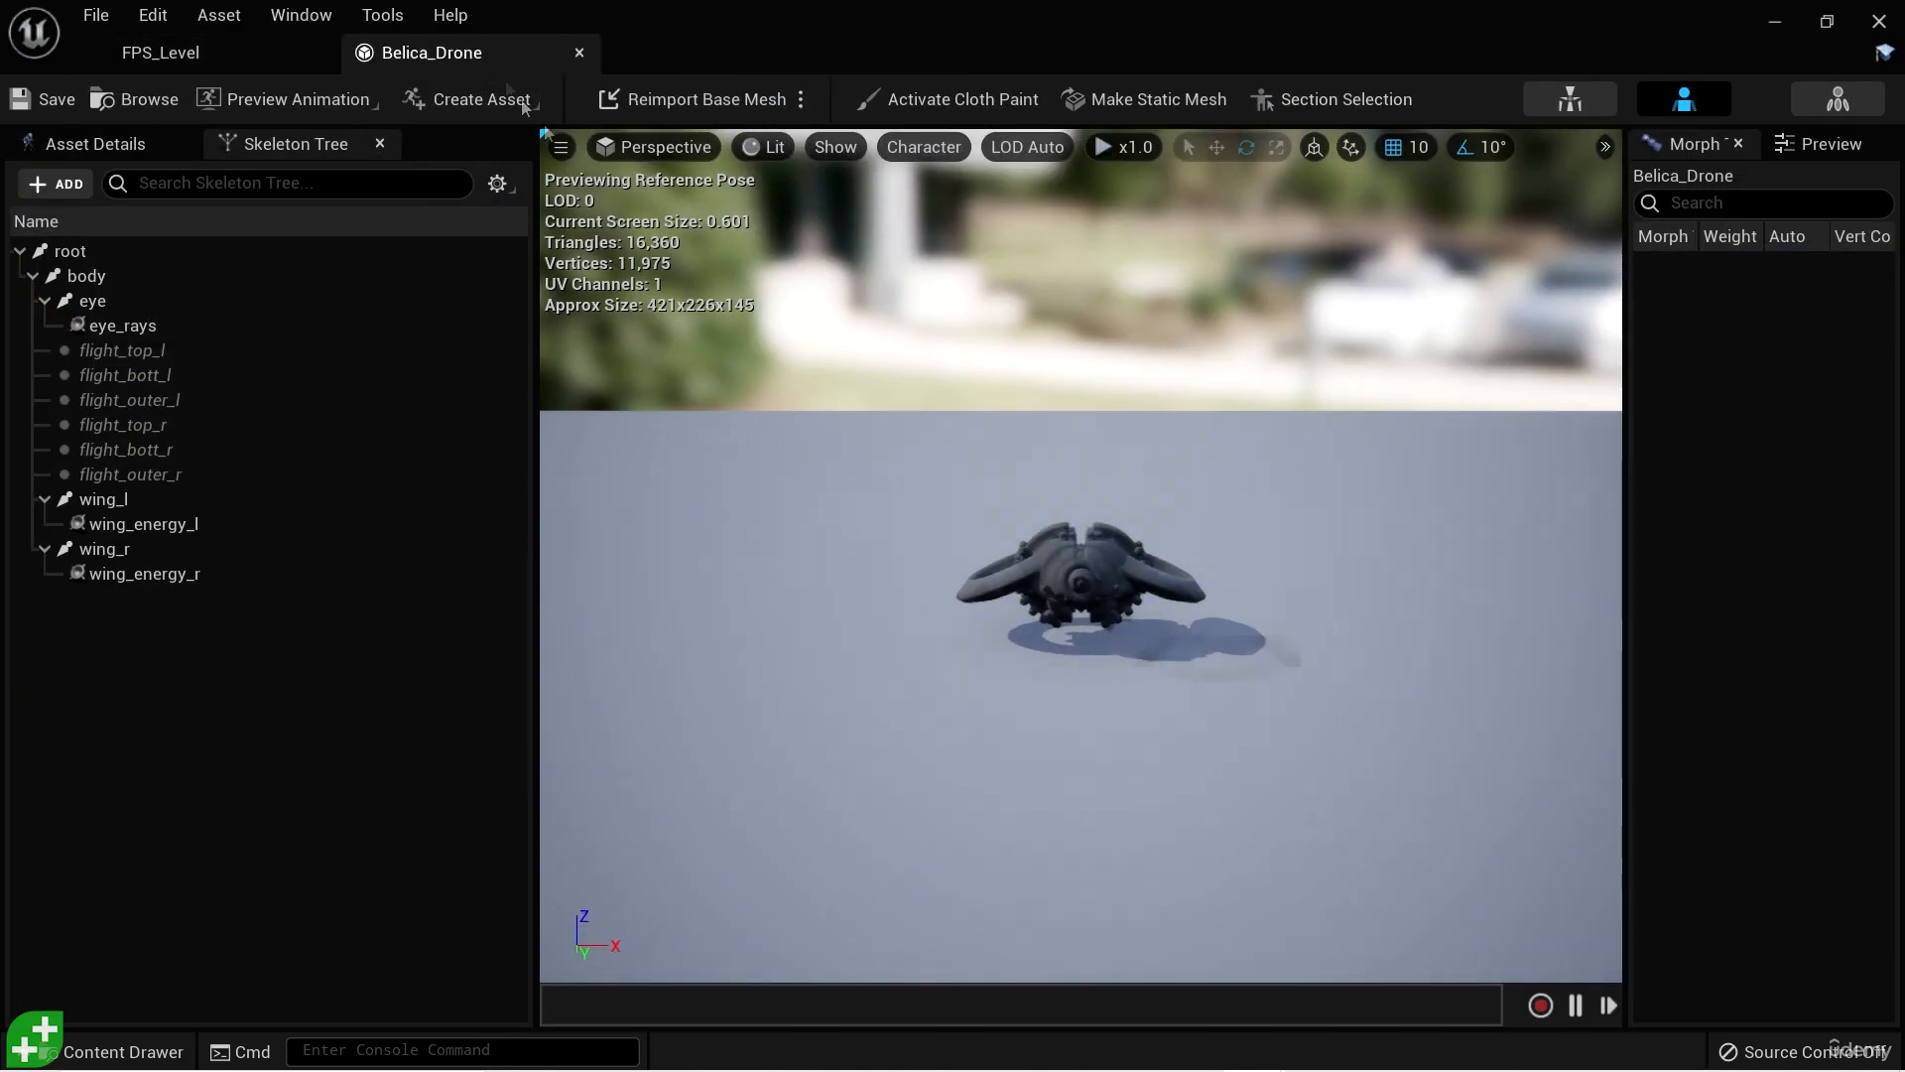
scroll(1289, 602, "up", 10)
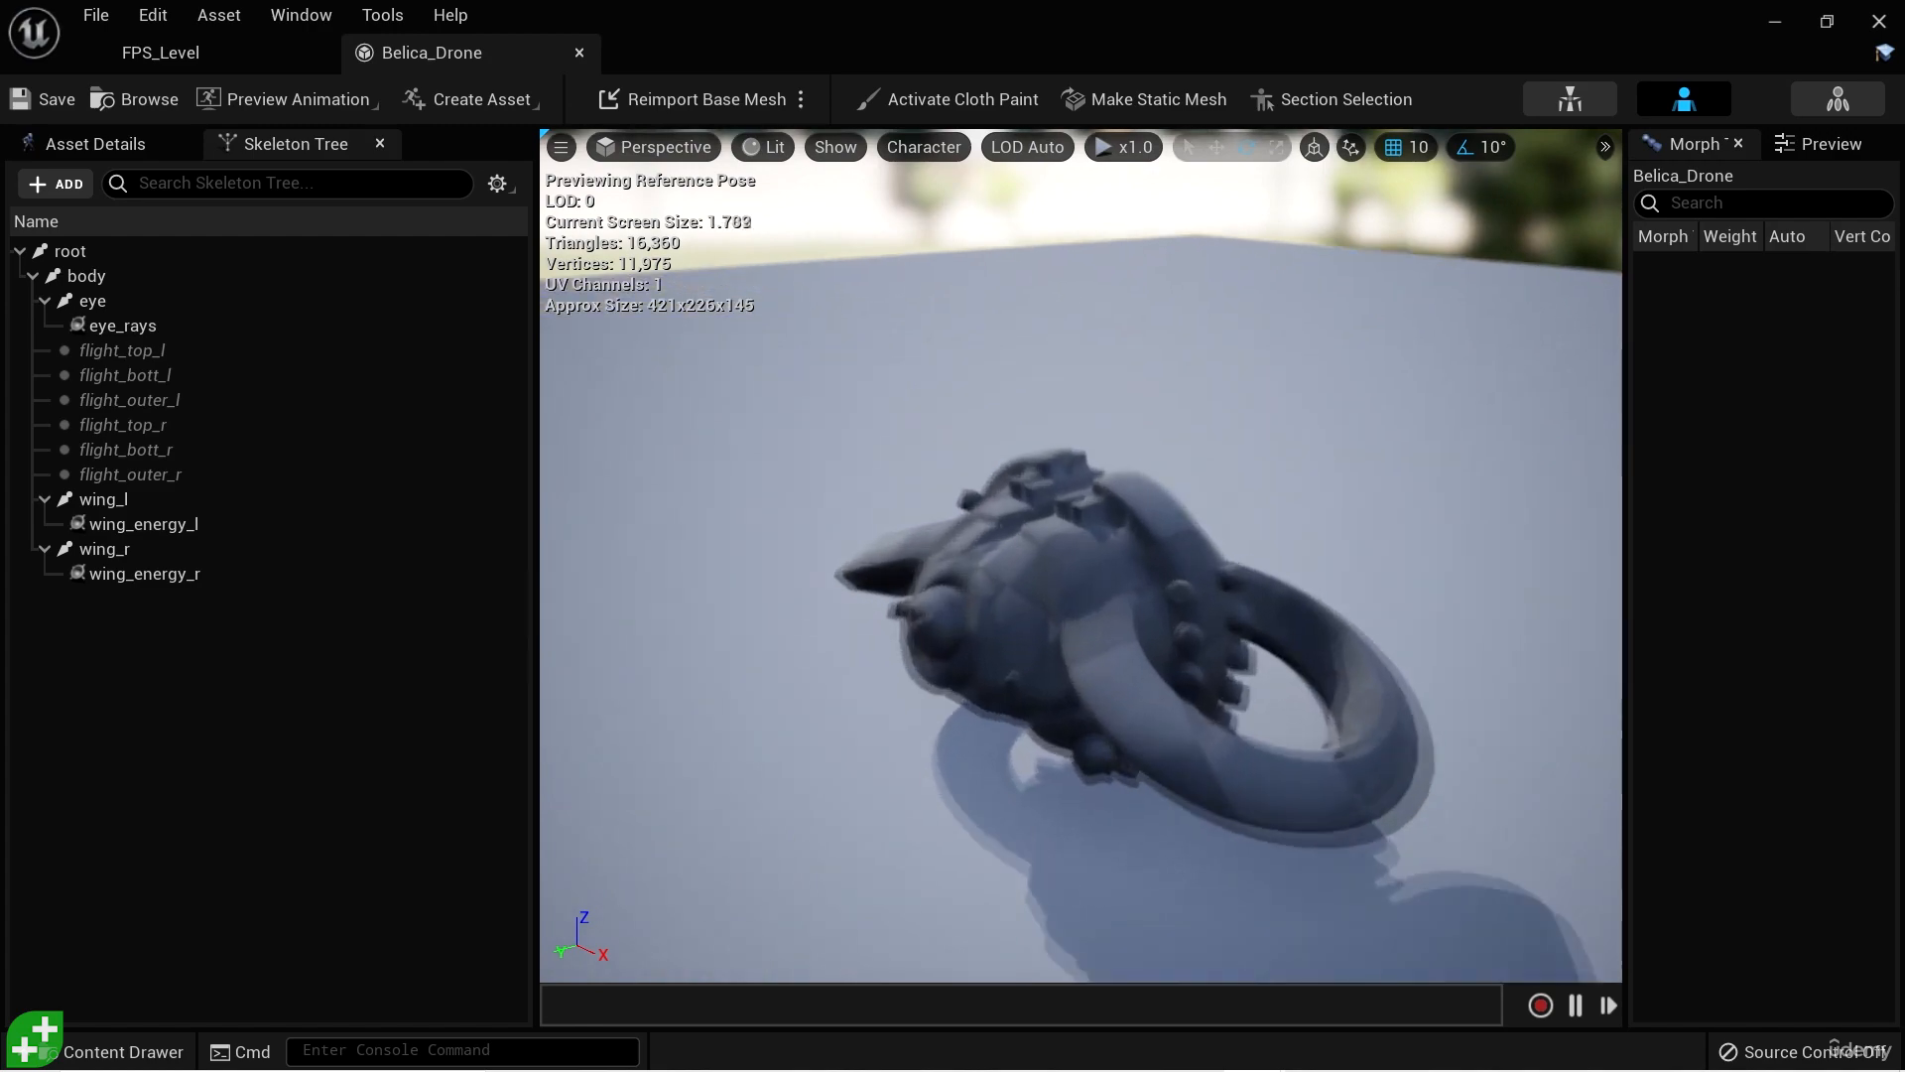
mouse_move(1186, 723)
left_mouse_down("alt")
mouse_move(1369, 595)
mouse_move(1459, 709)
mouse_move(1121, 794)
mouse_move(1107, 744)
mouse_move(1359, 645)
mouse_move(1355, 526)
mouse_move(1190, 531)
mouse_move(1181, 734)
mouse_move(1354, 704)
mouse_move(1349, 605)
mouse_move(1280, 571)
mouse_move(1151, 716)
left_mouse_up("alt")
scroll(1194, 724, "down", 1)
scroll(1195, 724, "down", 2)
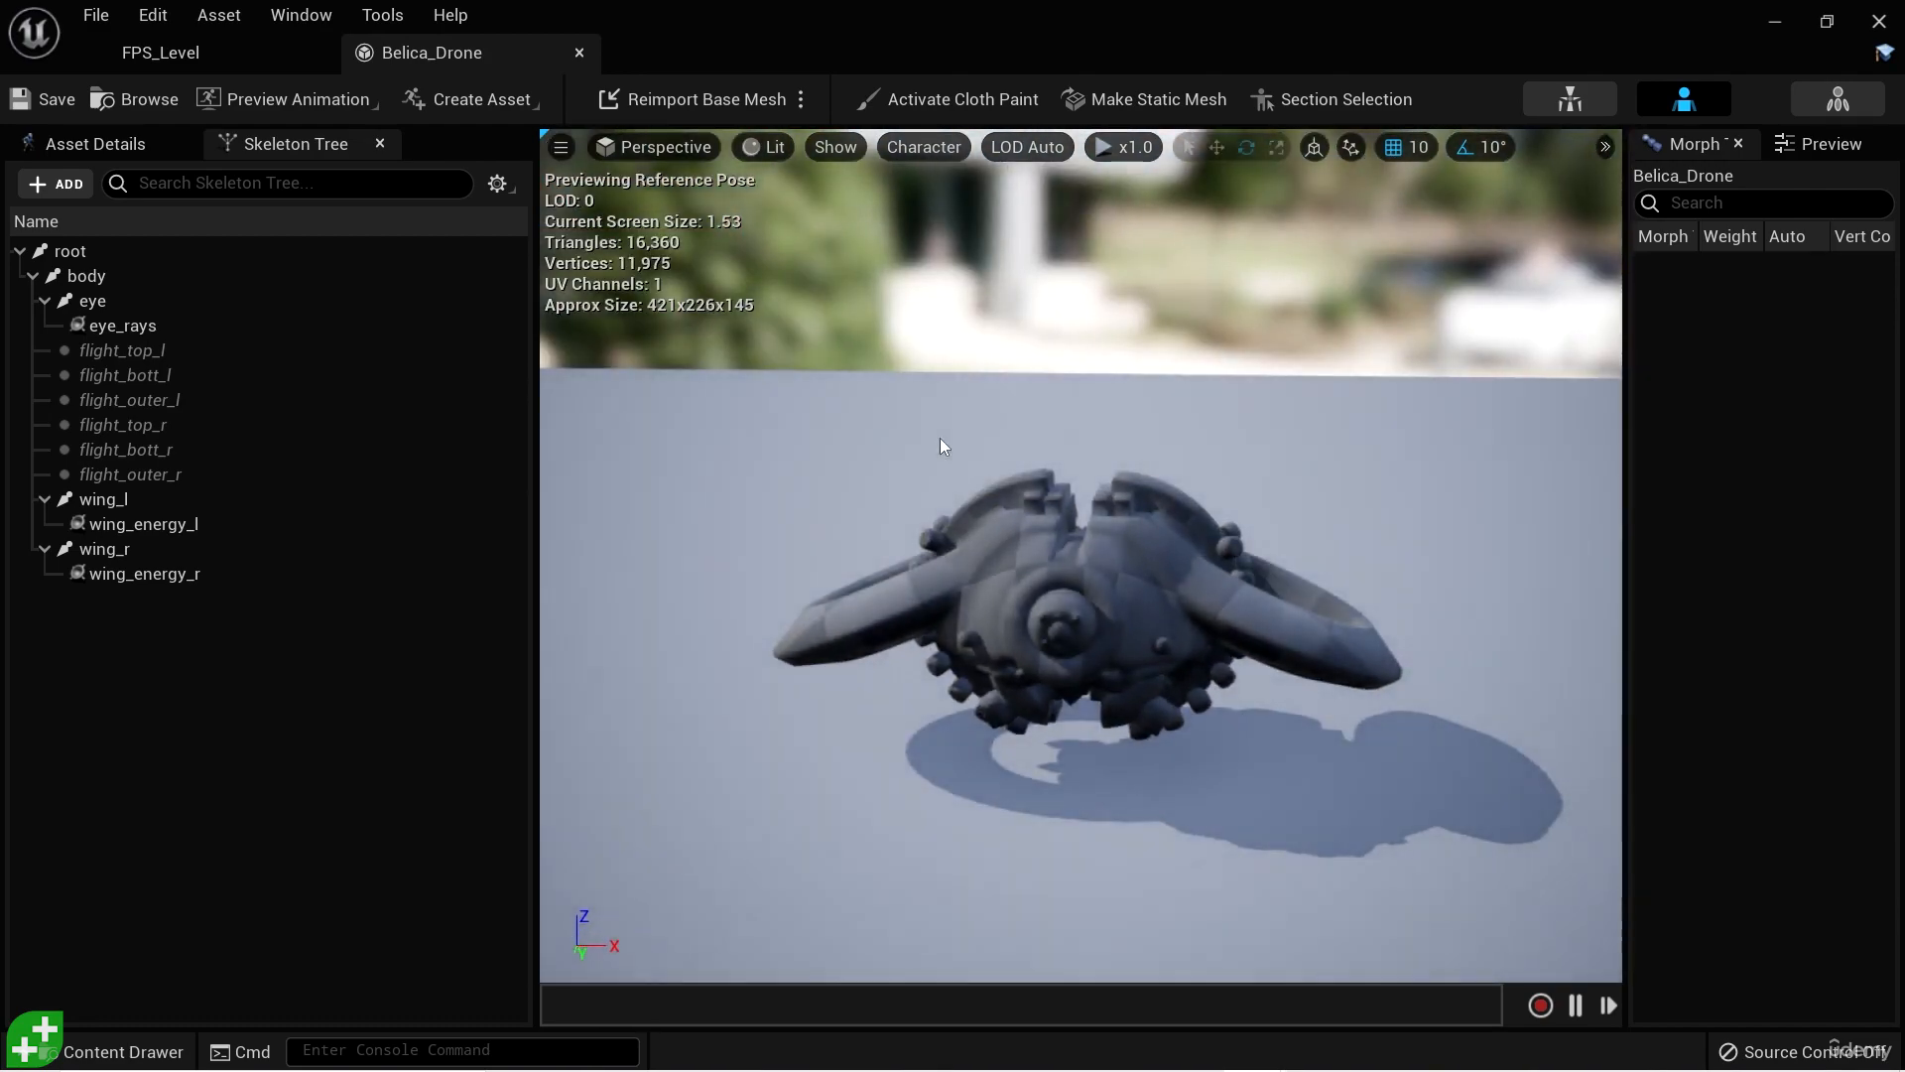
left_click(579, 53)
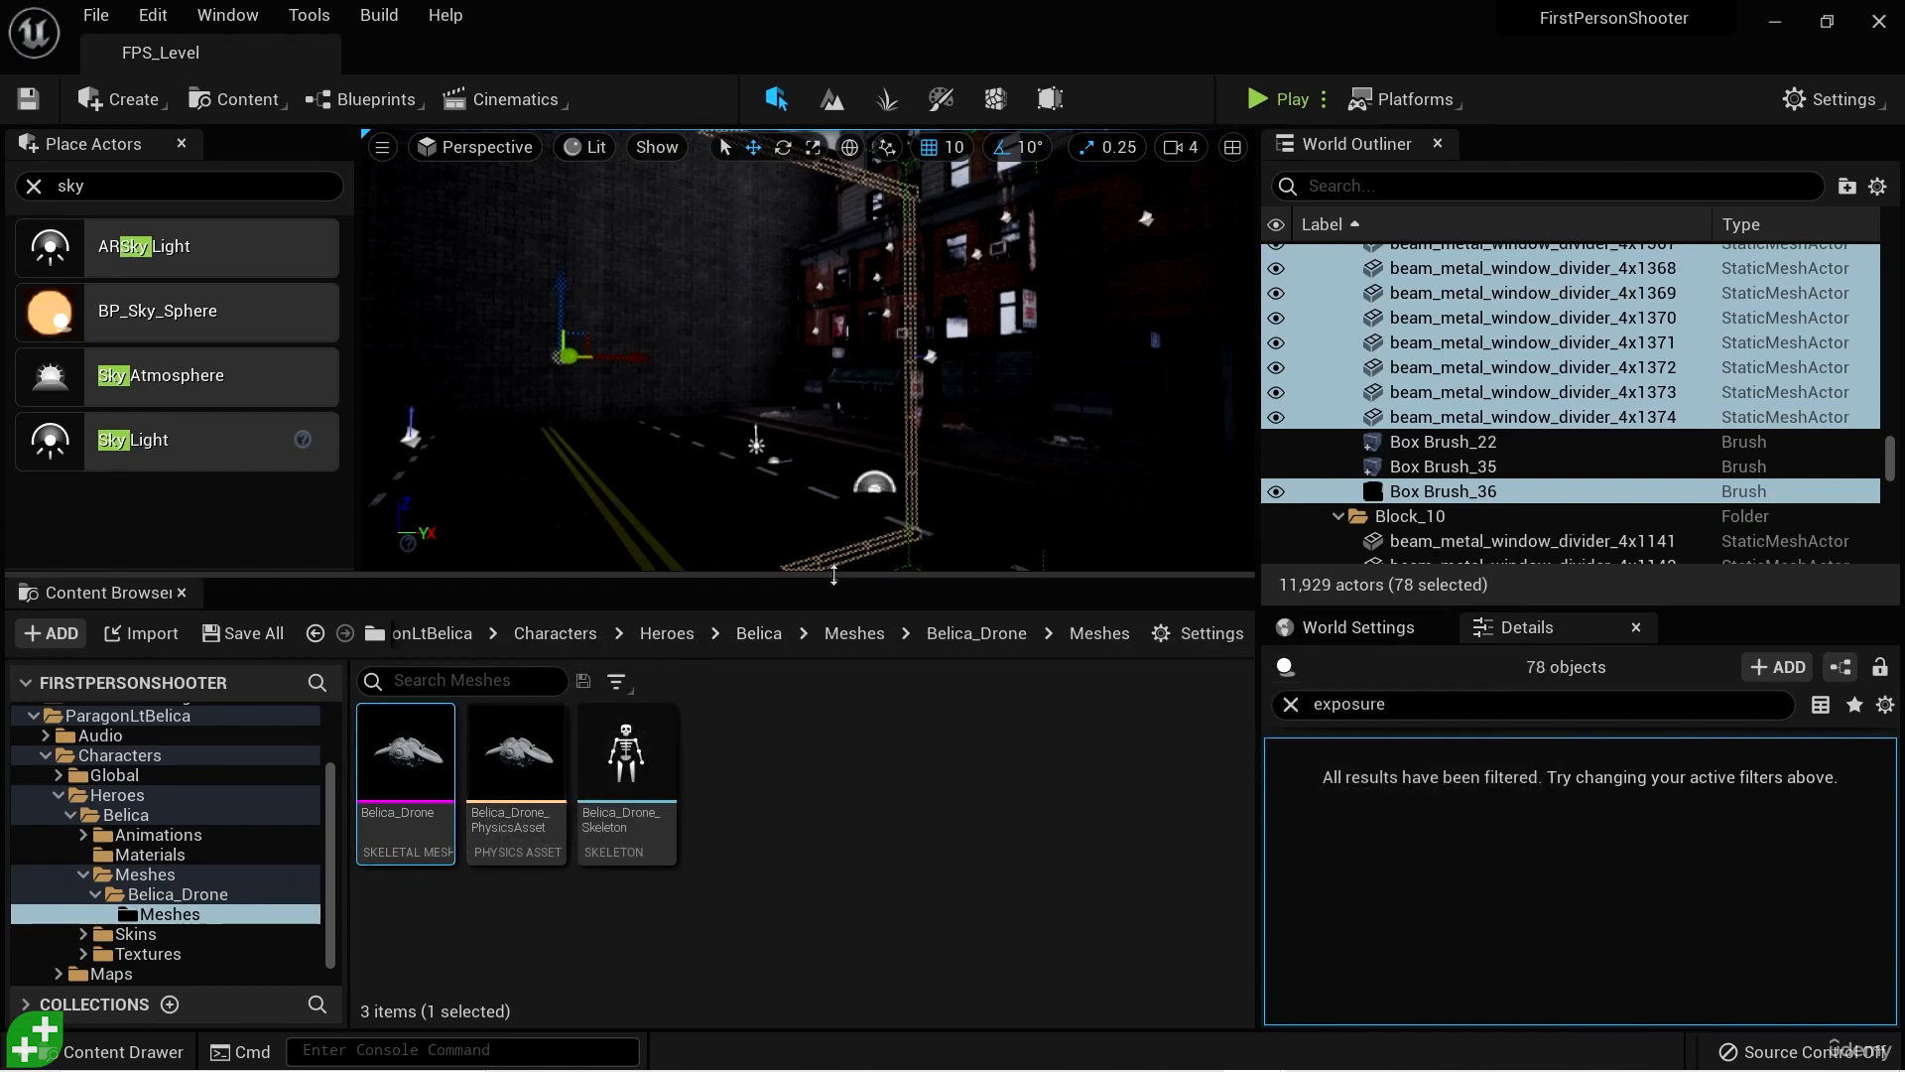
- Enlarge the Content Browser and move the ParagonLtBelica folder into Assets/Characters
left_click_drag(837, 574, 837, 405)
double_click(183, 649)
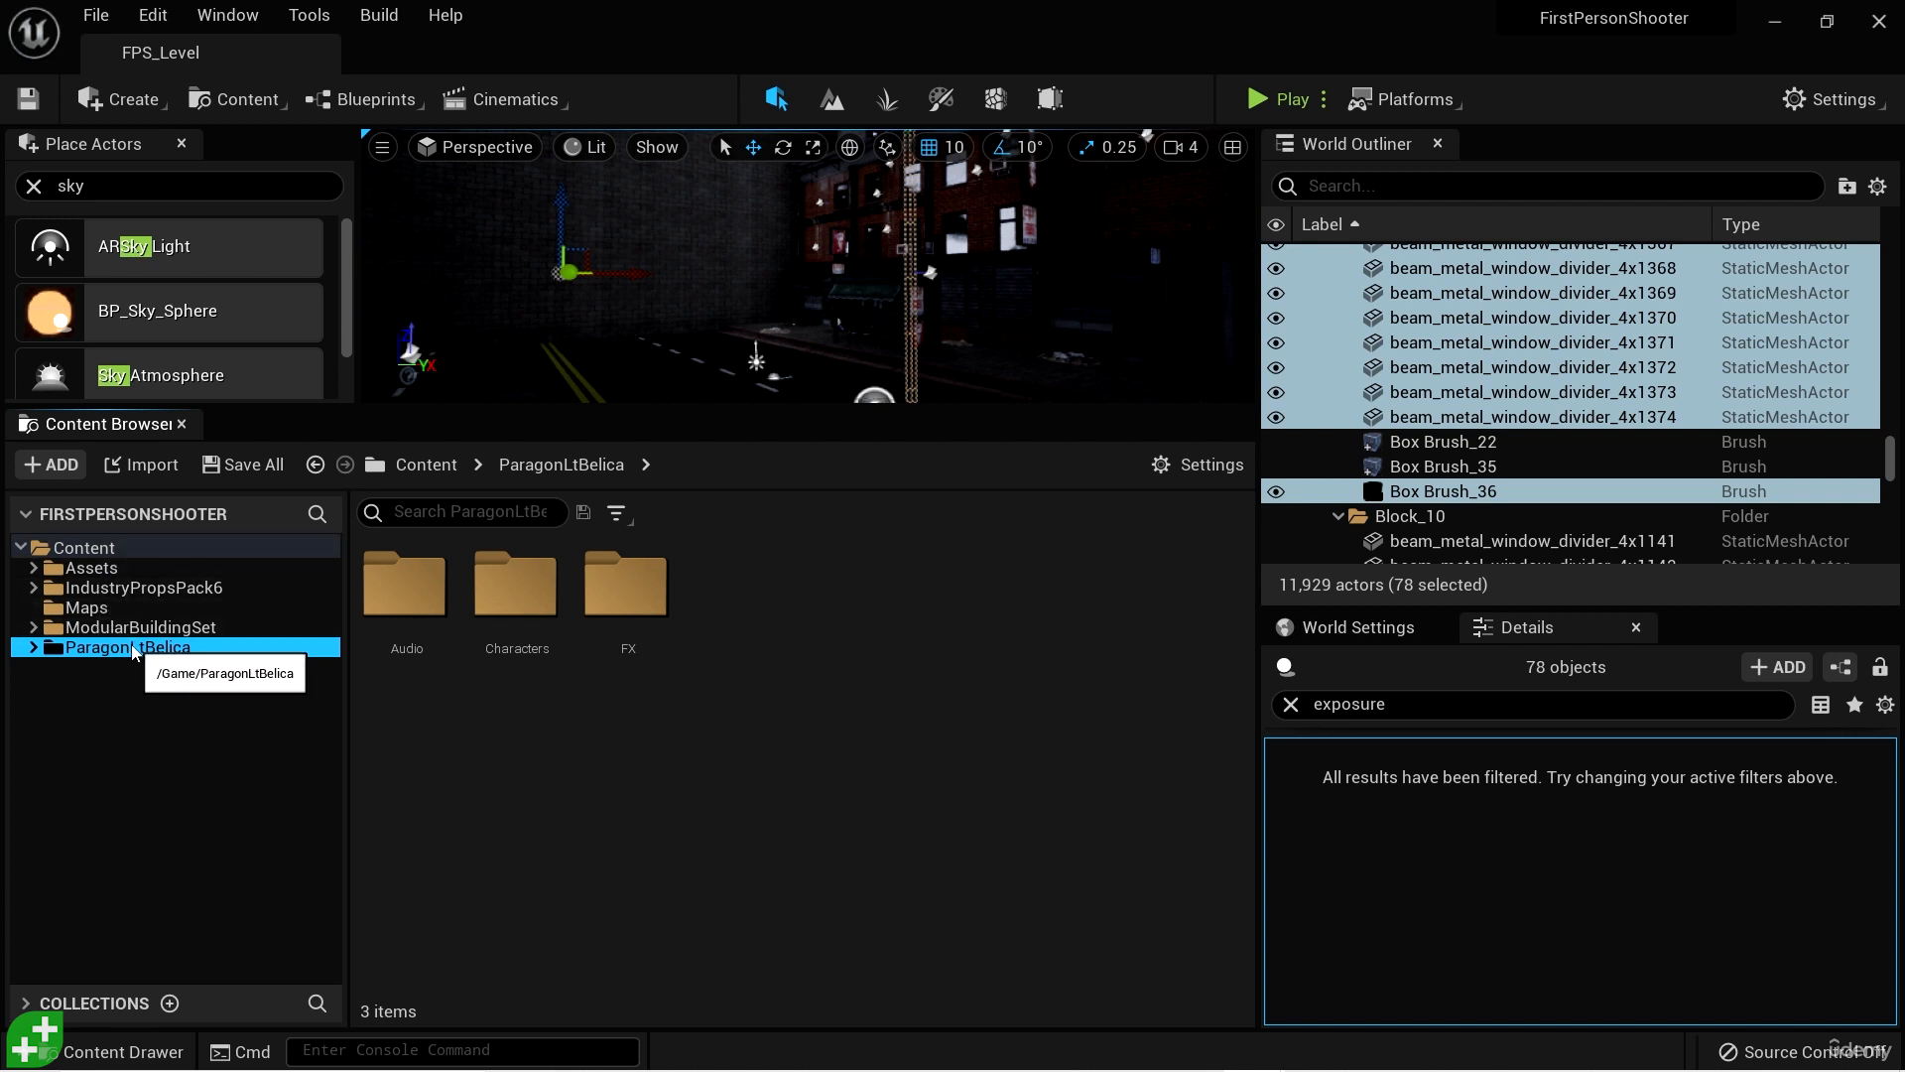
left_click(34, 569)
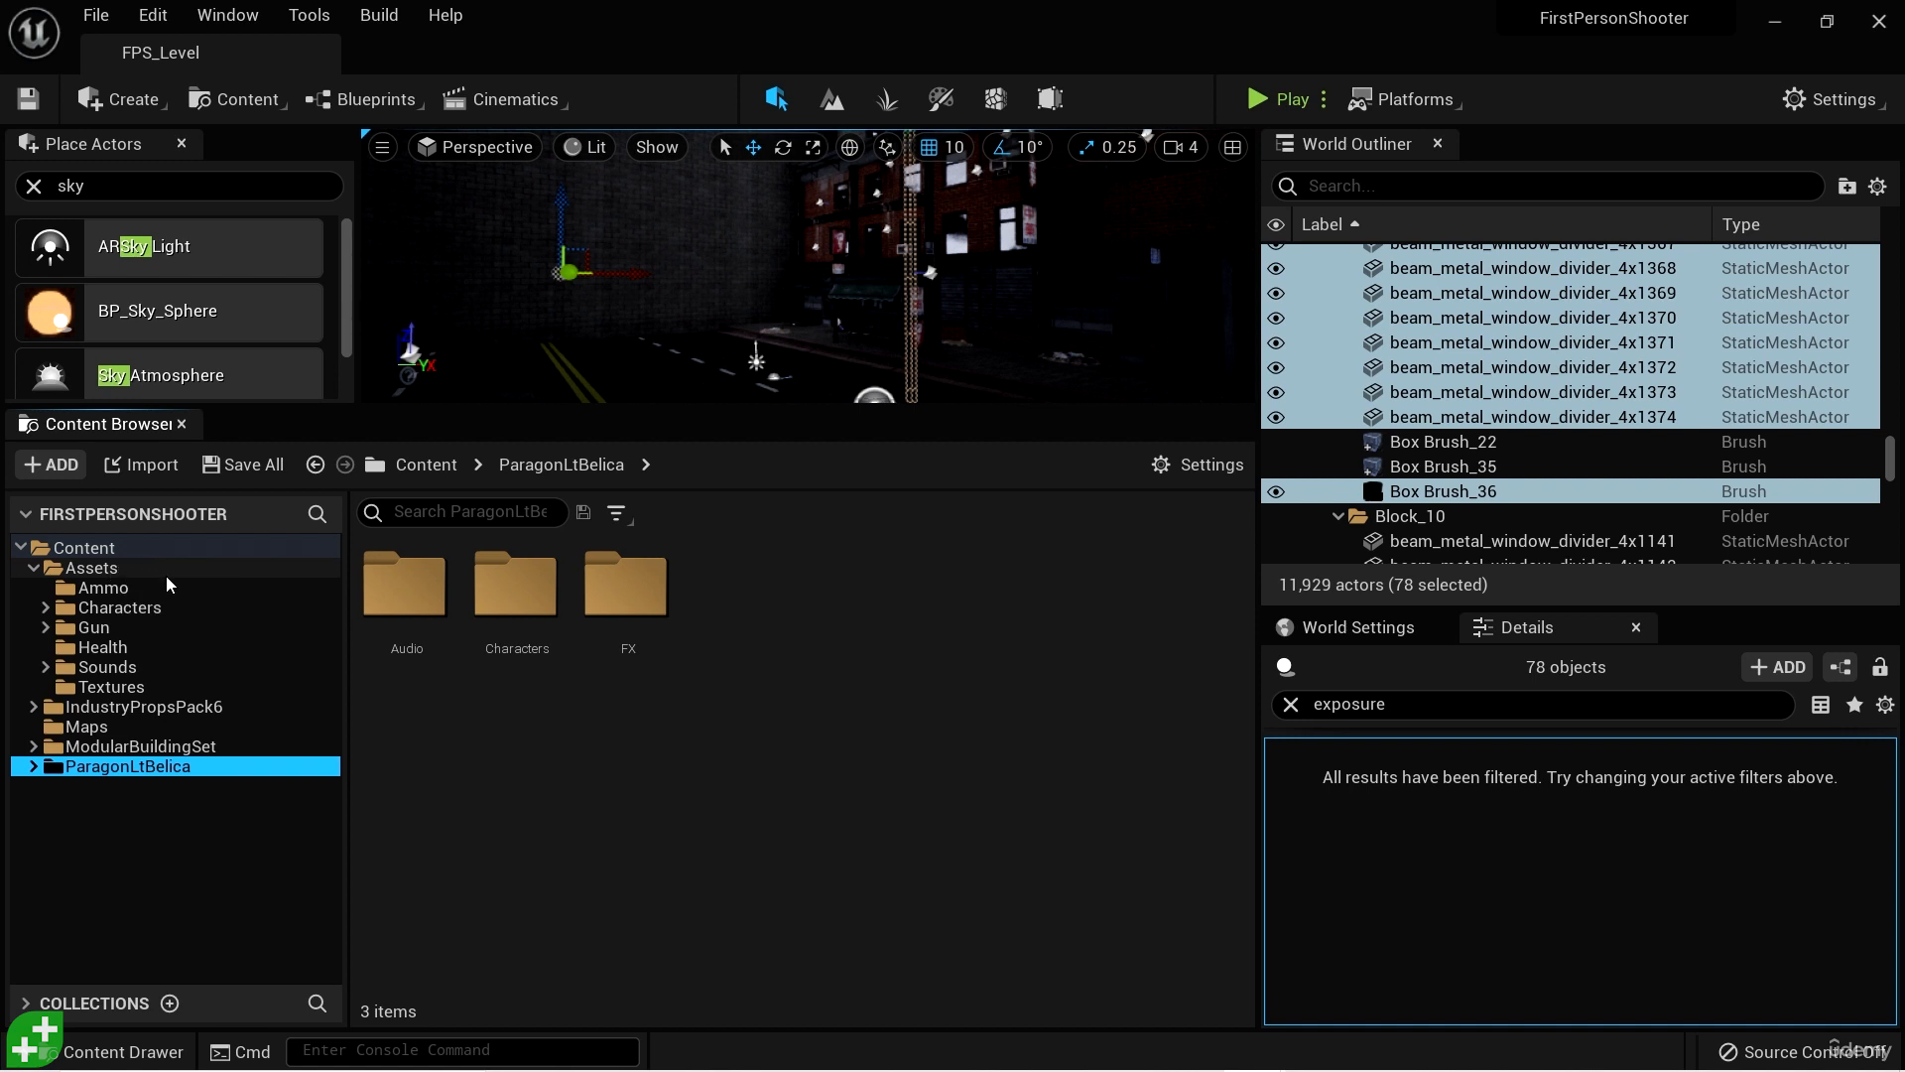
left_click(167, 608)
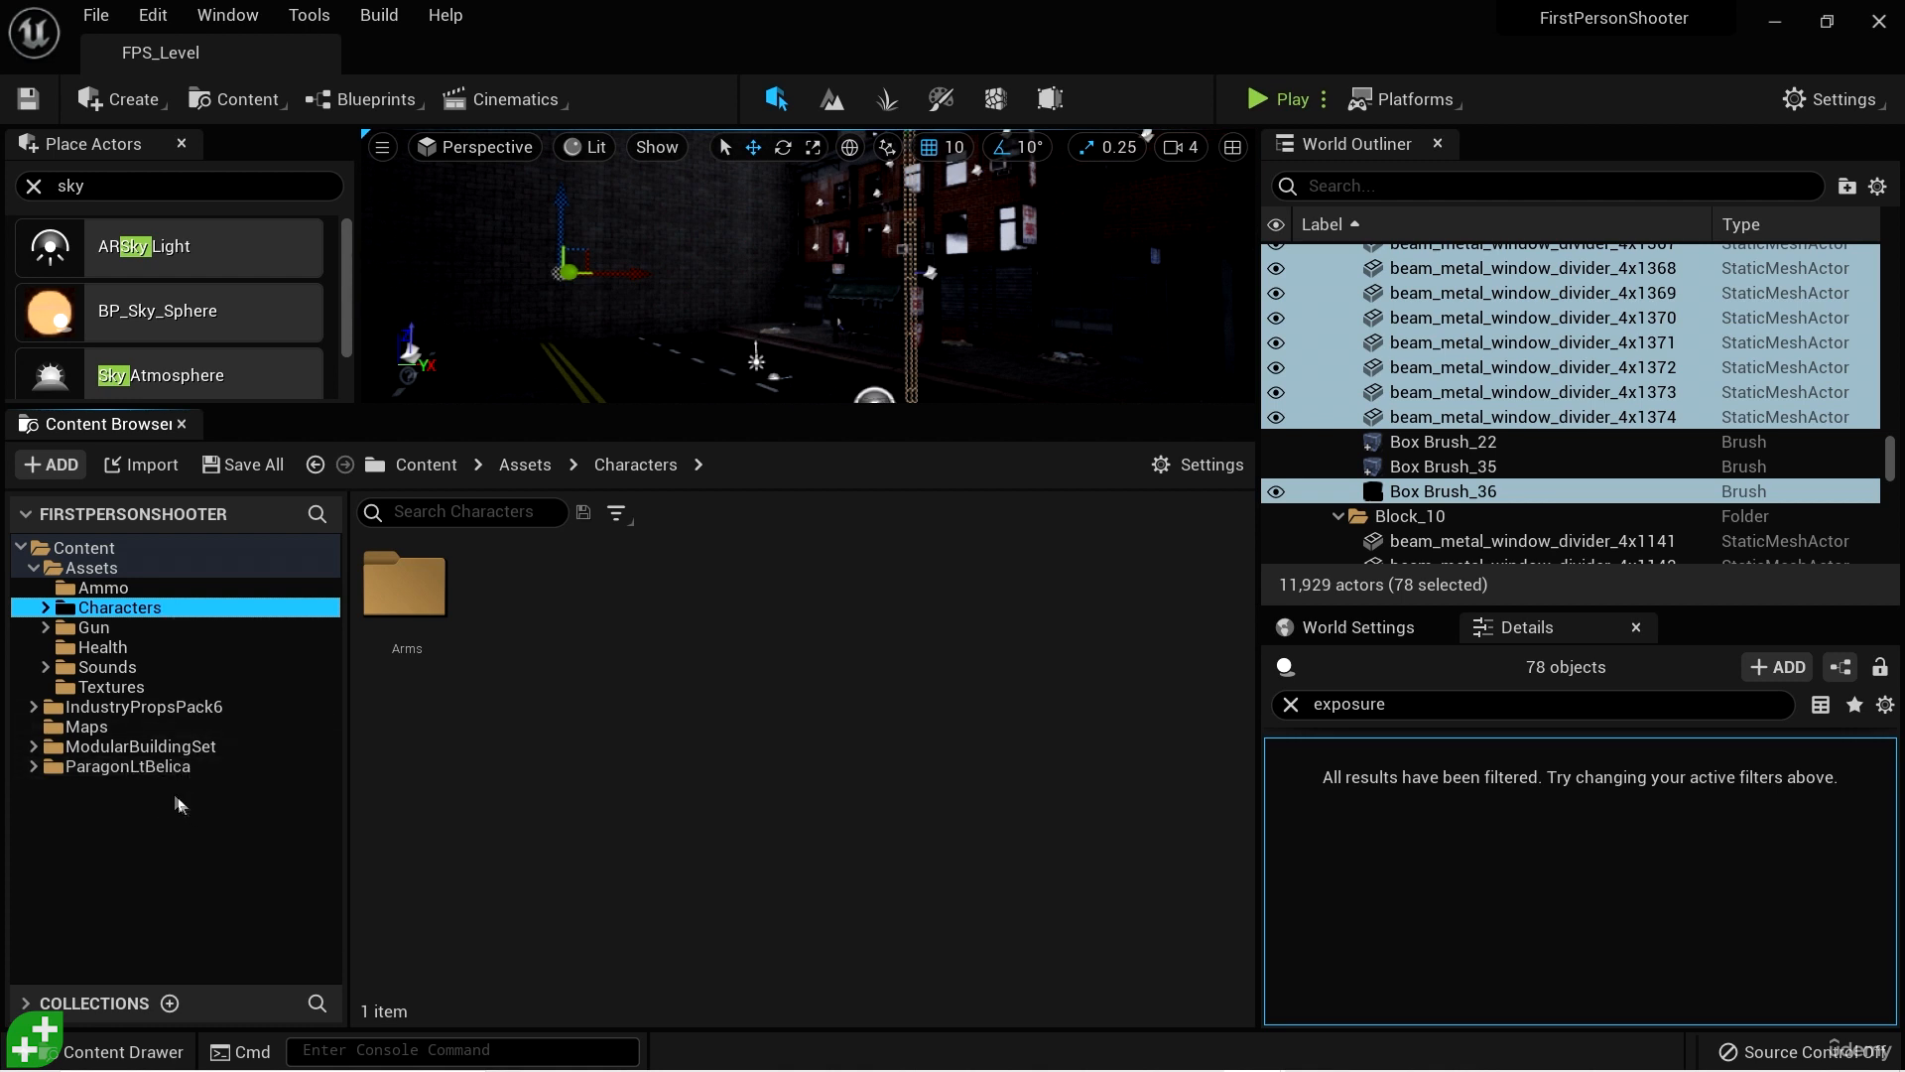
left_click(149, 766)
left_click_drag(149, 766, 155, 608)
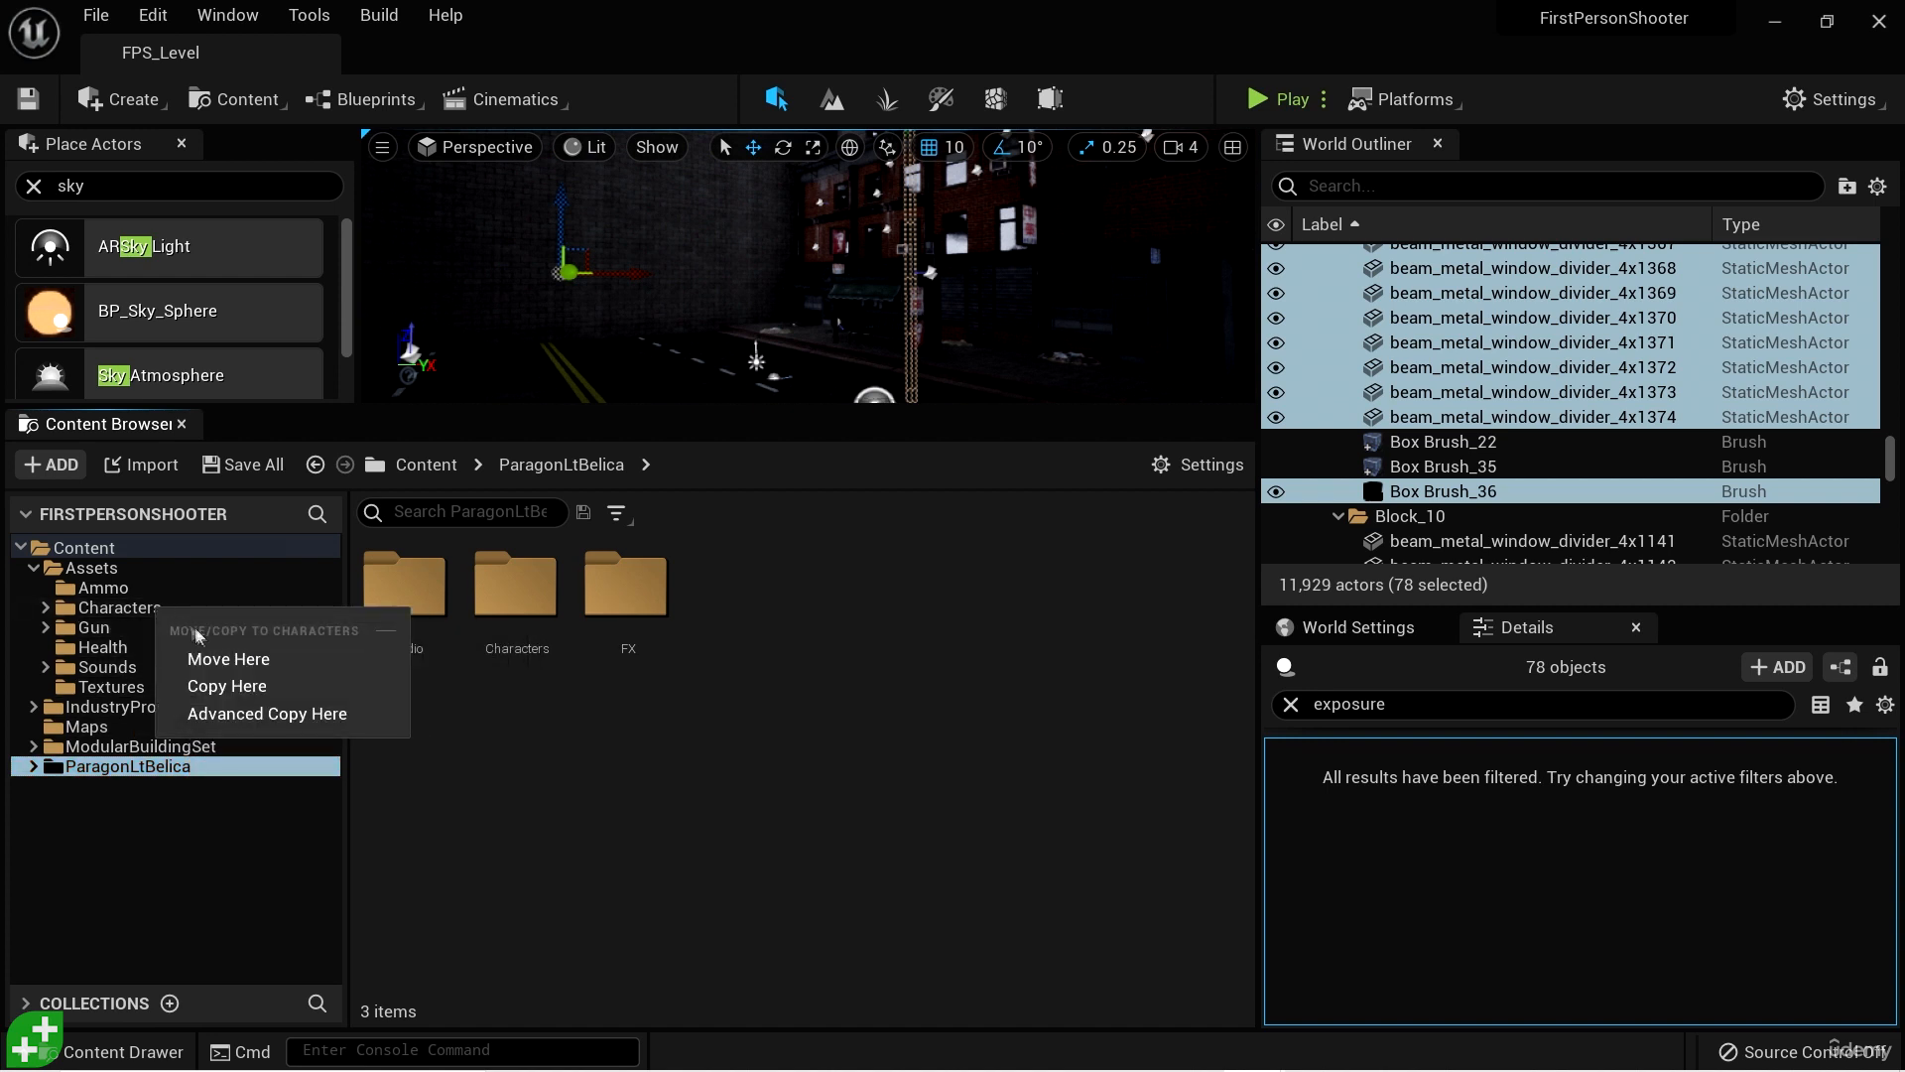
left_click(226, 659)
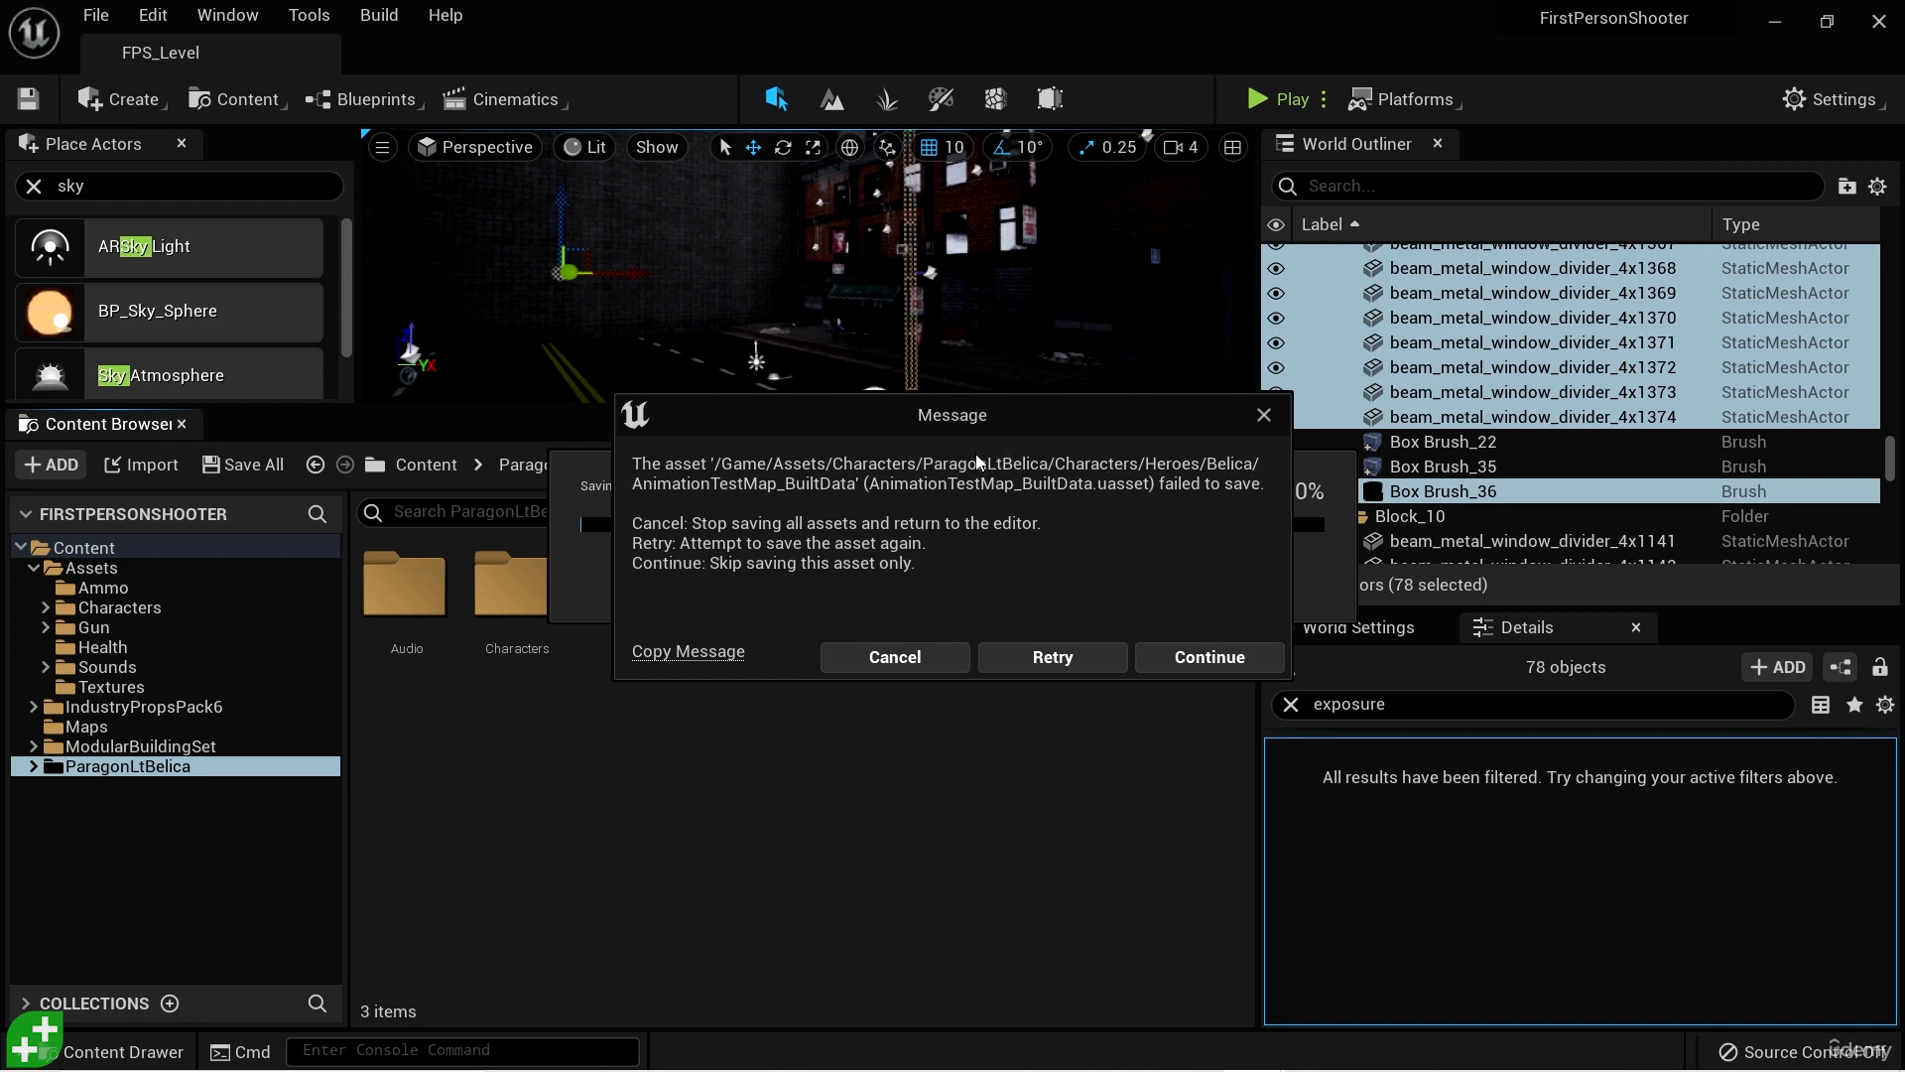
- Skip saving AnimationTestMap_BuiltData and AnimationTestMap, acknowledge the map data message, and close the log windows
mouse_move(1029, 423)
left_mouse_down()
mouse_move(1018, 385)
mouse_move(1010, 401)
left_mouse_up()
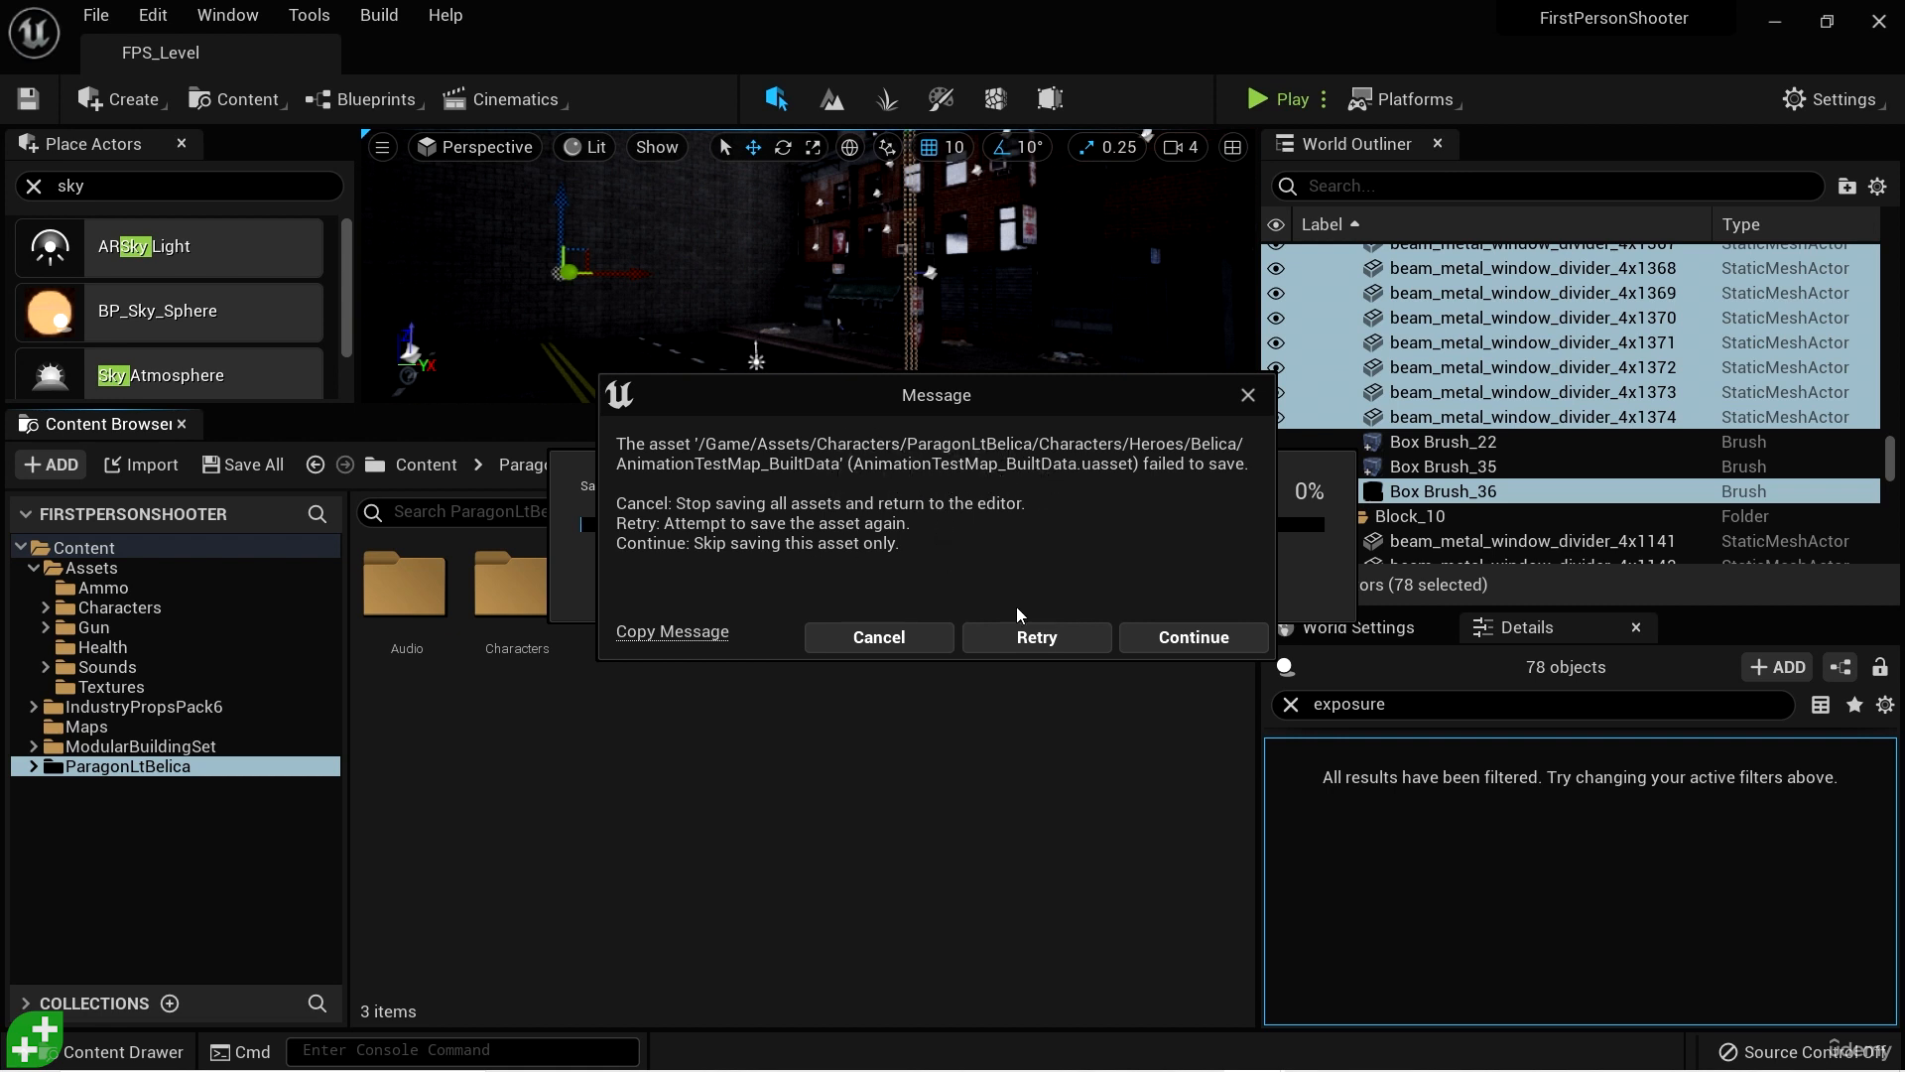
left_click(1211, 636)
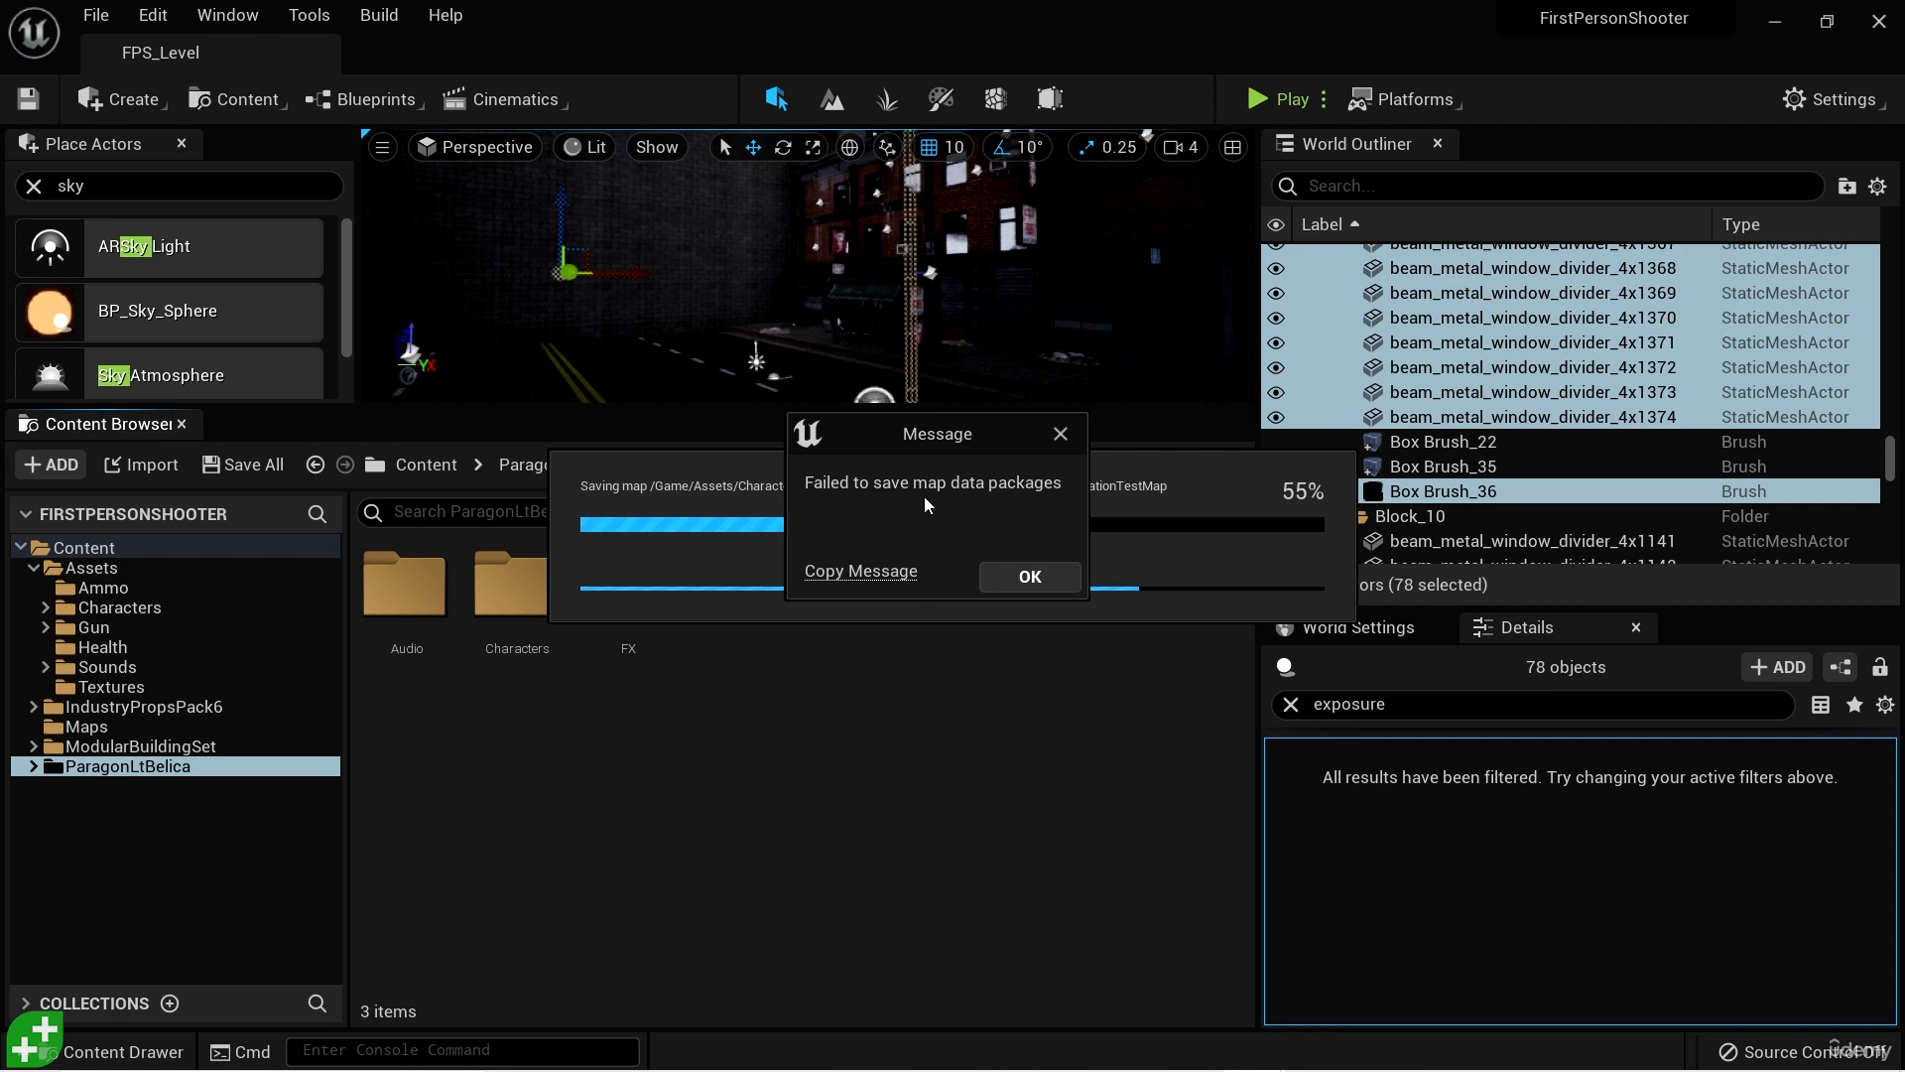
left_click(1027, 575)
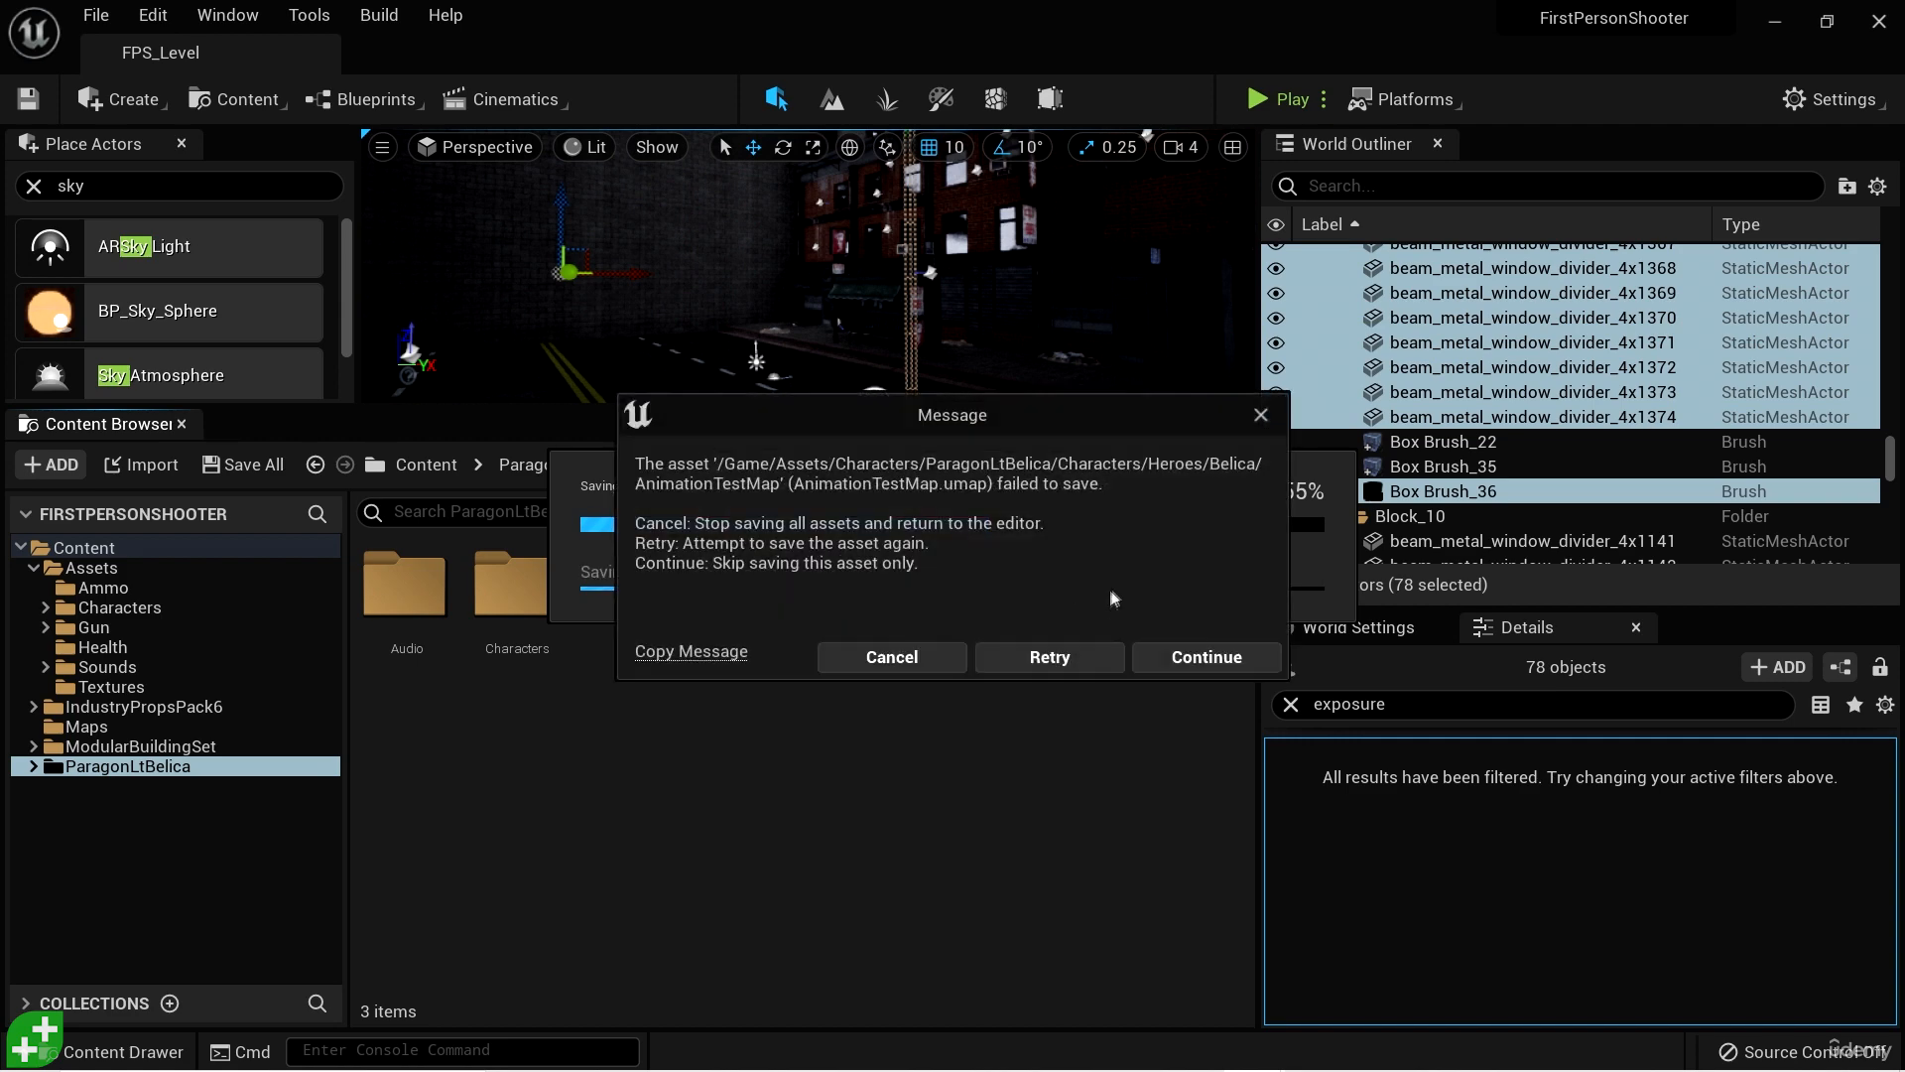
left_click(1240, 656)
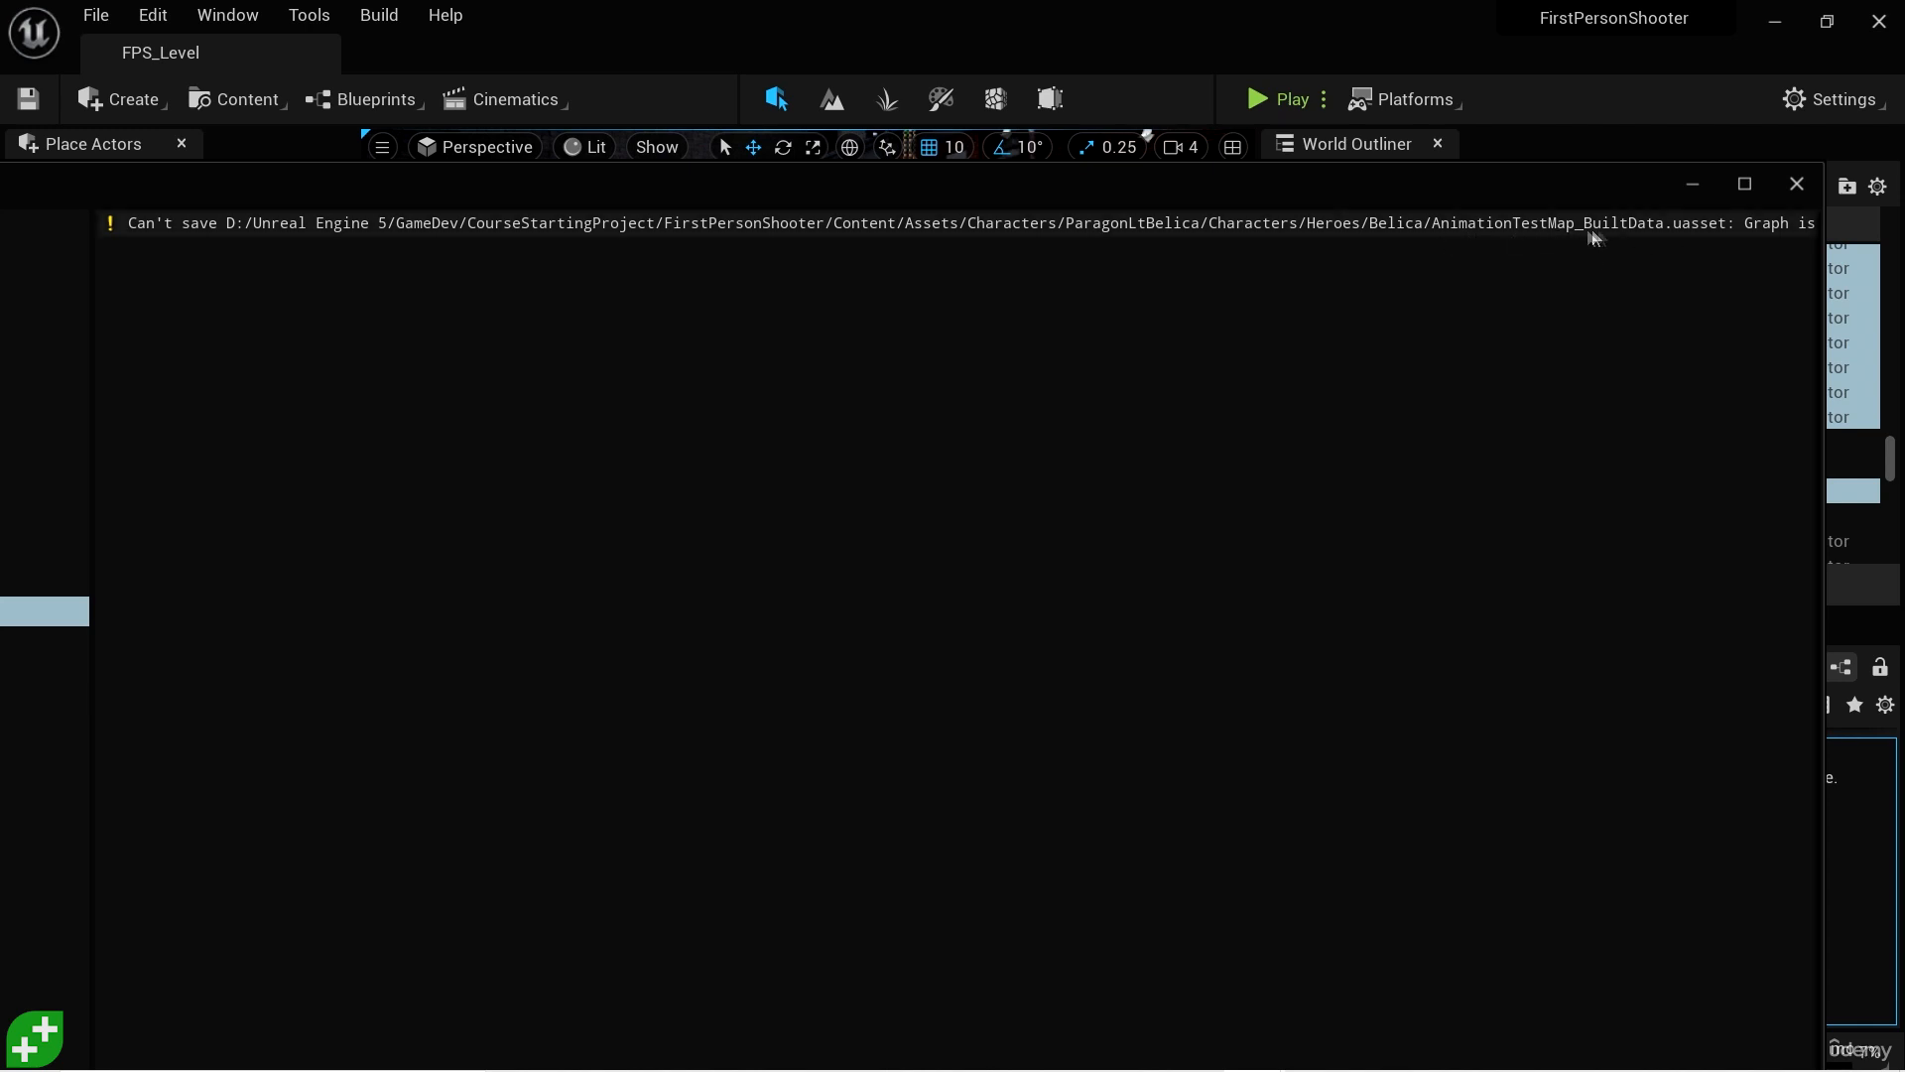
left_click_drag(1605, 186, 1468, 204)
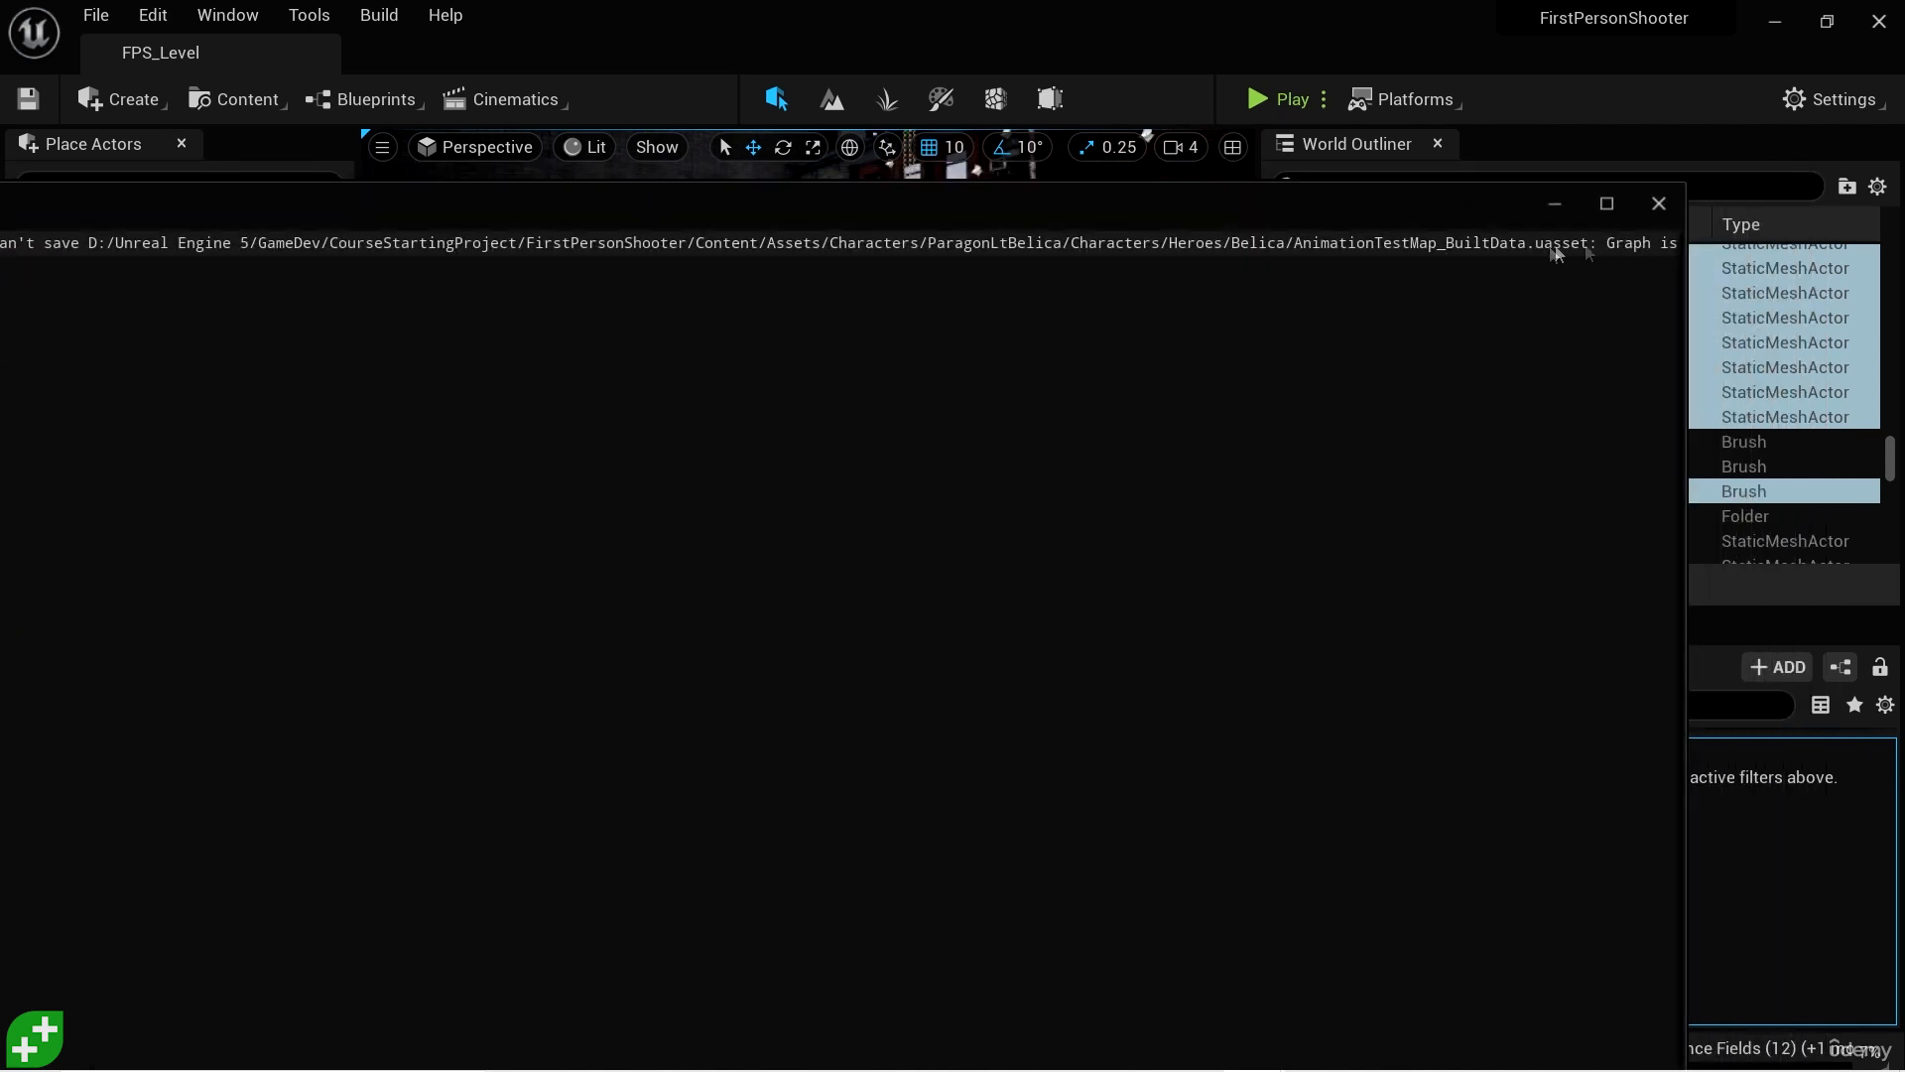
left_click(1659, 203)
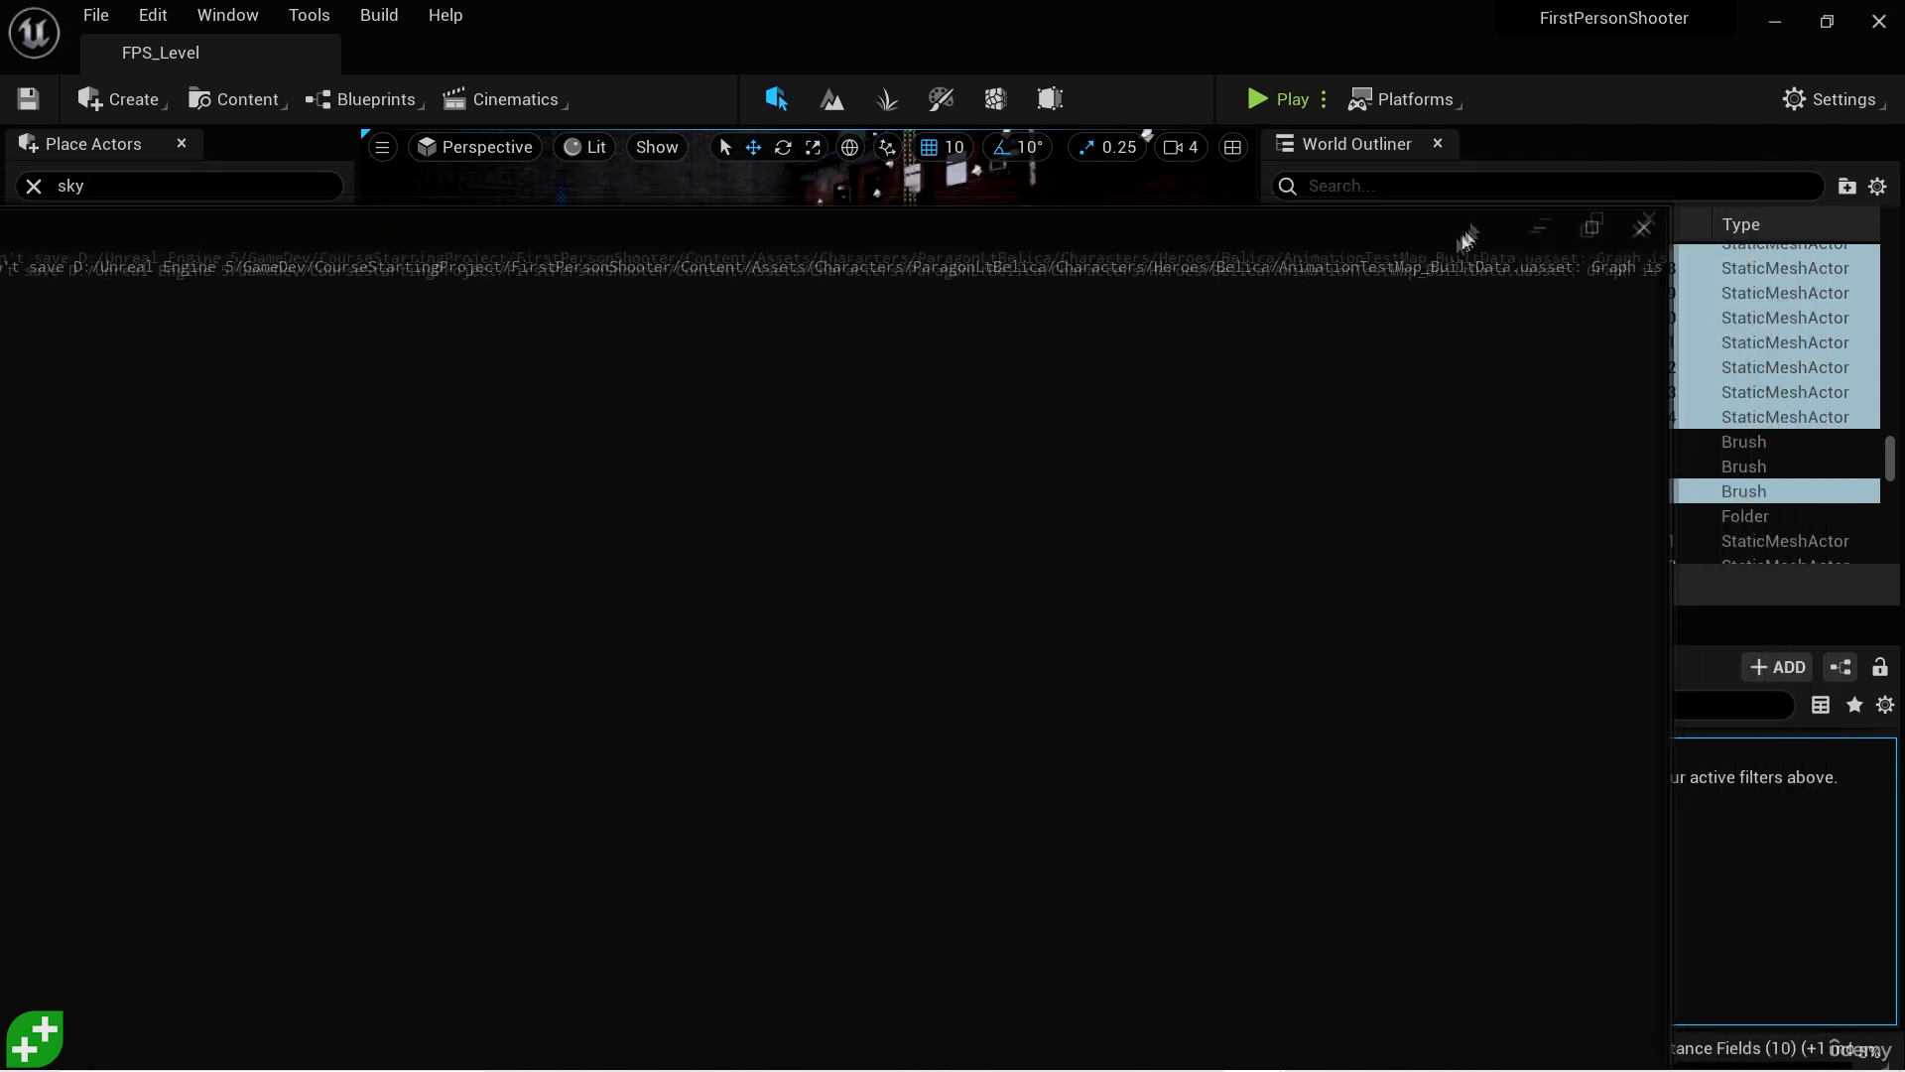
left_click_drag(1467, 241, 1367, 272)
left_click(1544, 259)
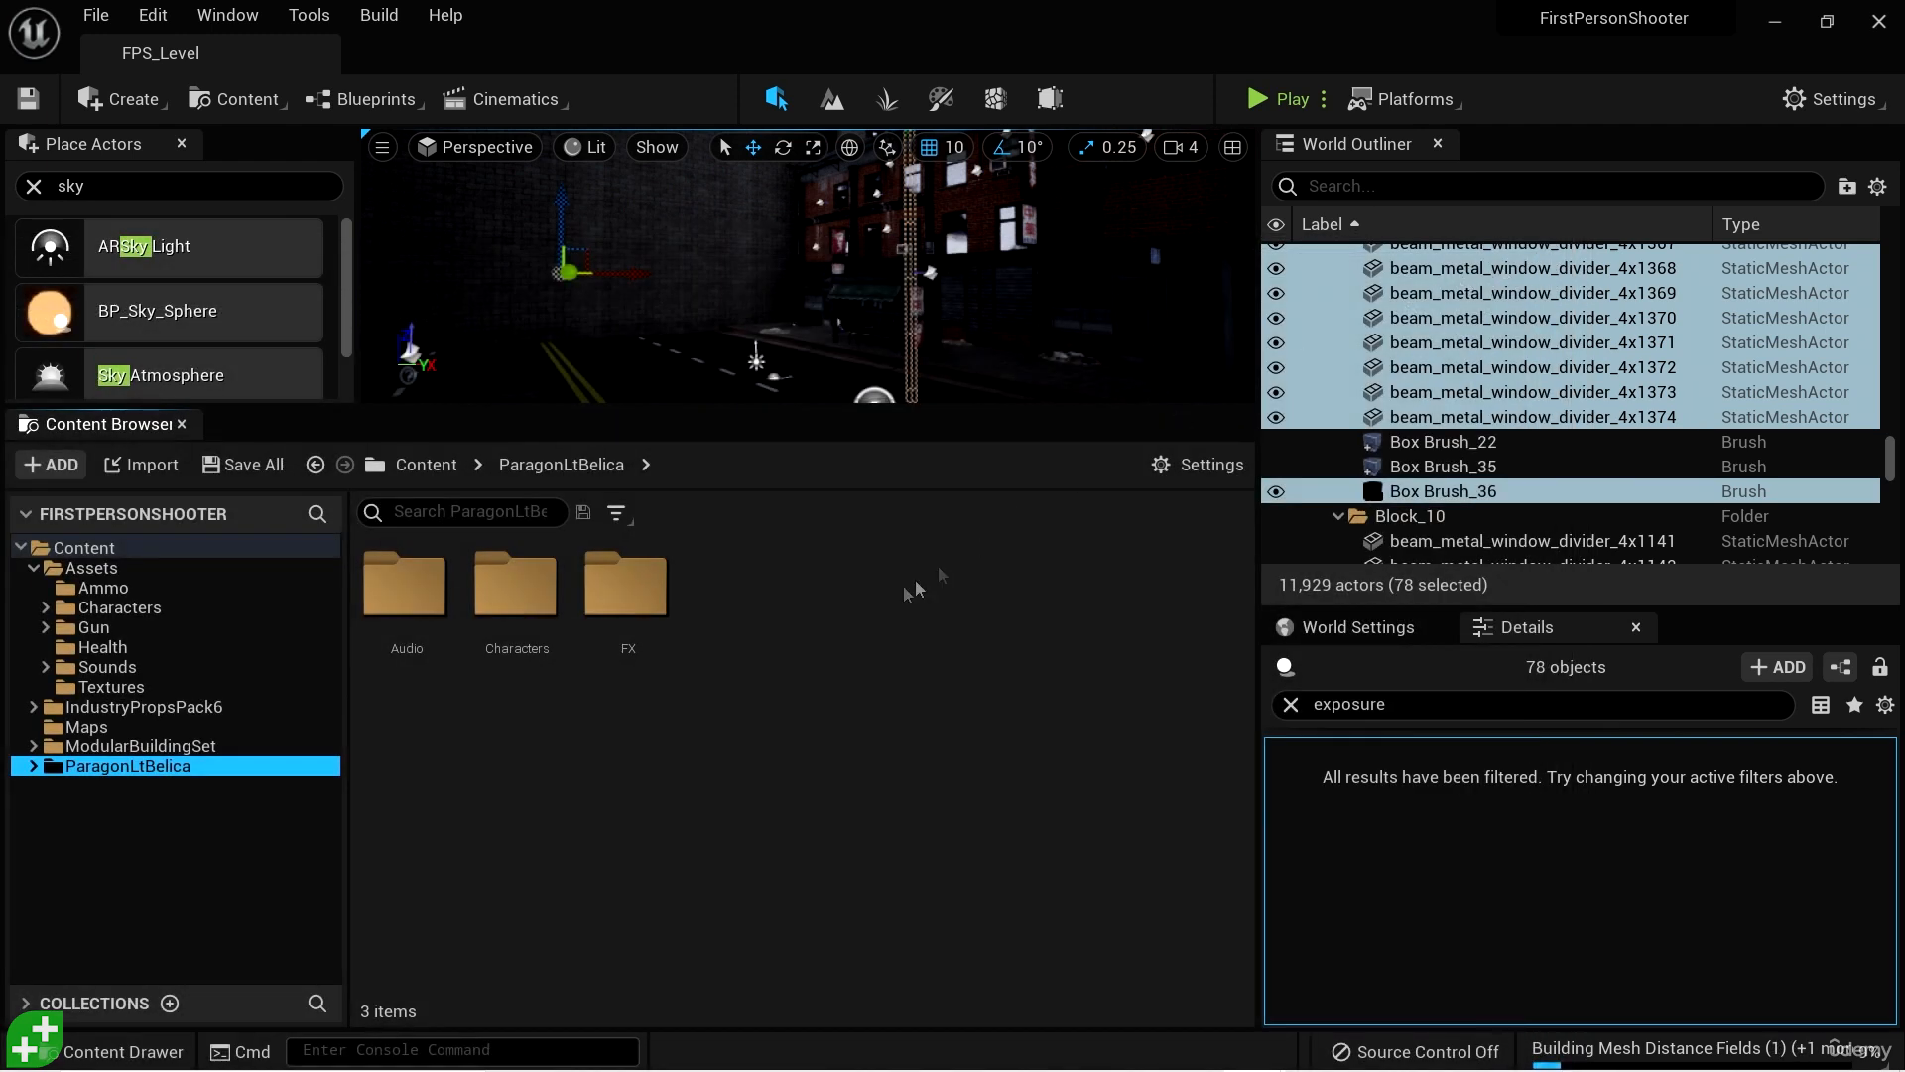
- Browse from Assets/Characters into ParagonLtBelica/Characters/Heroes/Belica
left_click(149, 607)
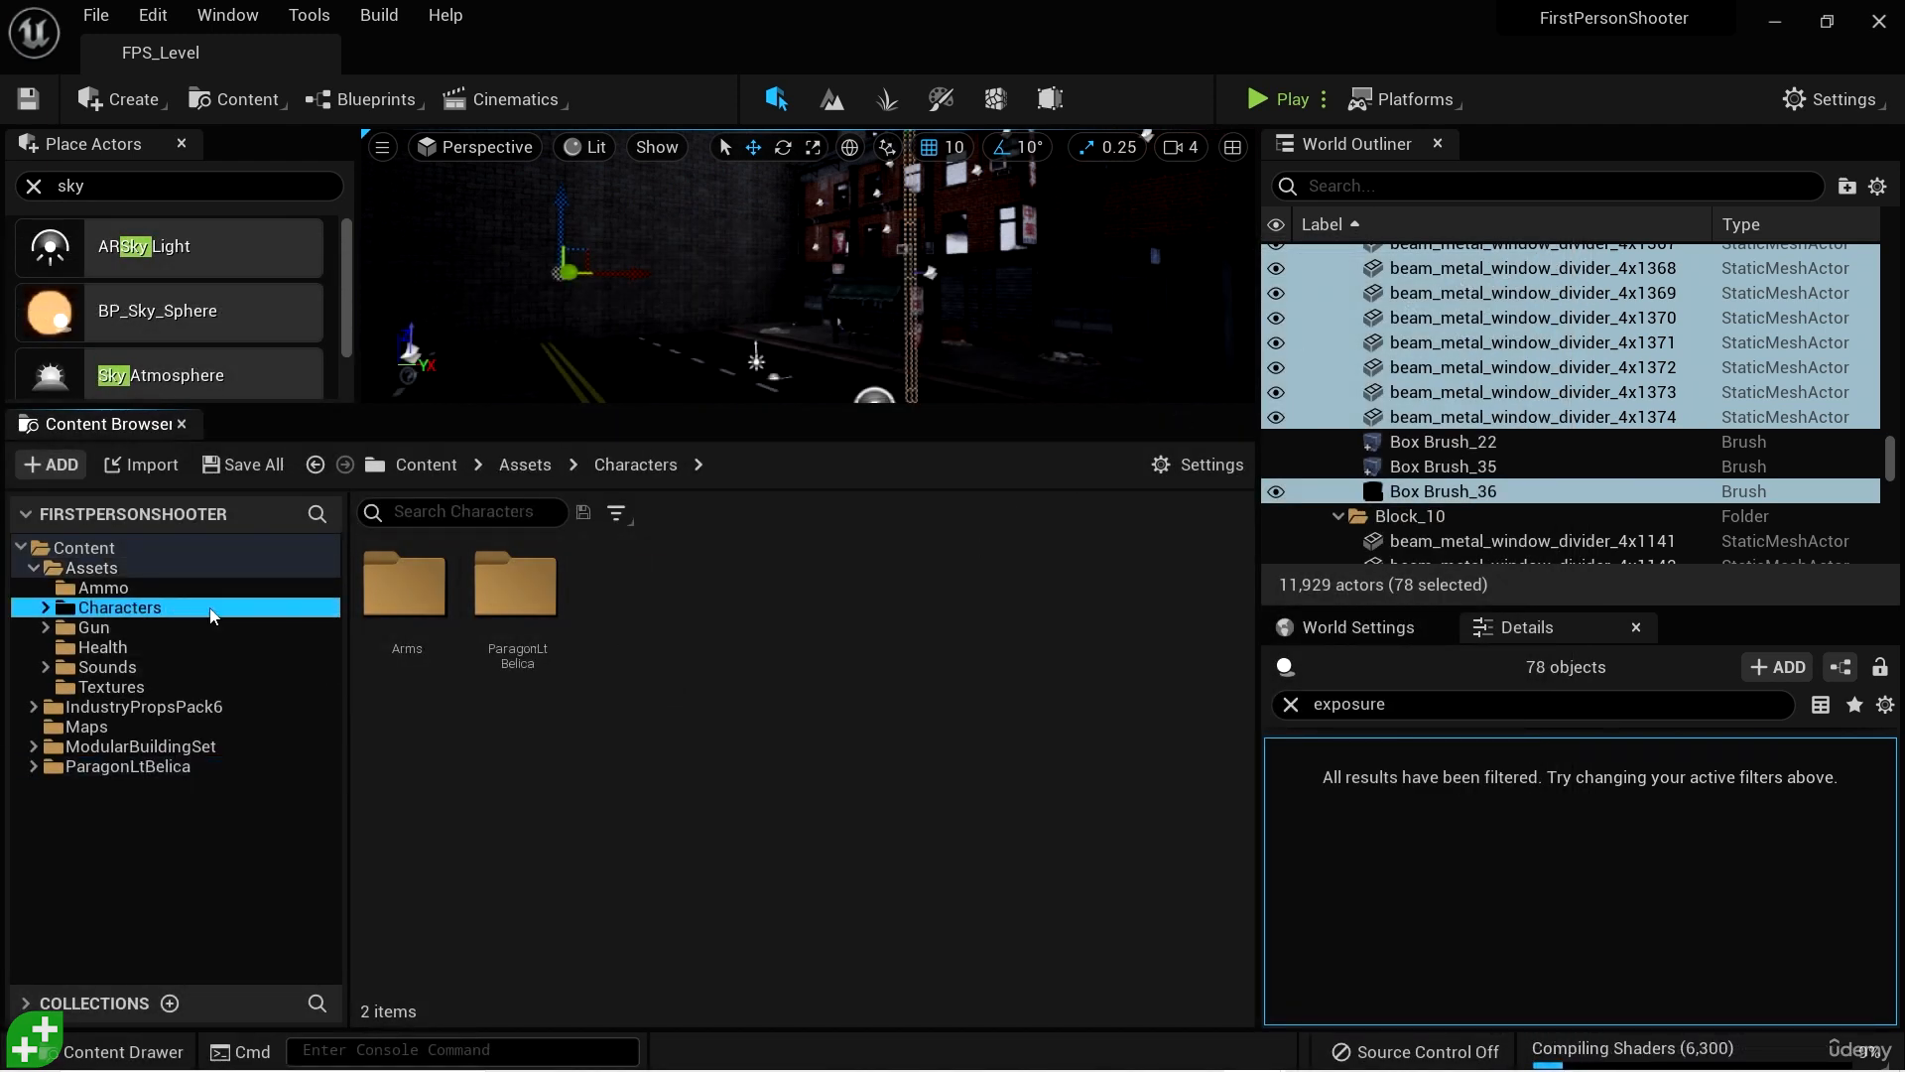
double_click(515, 585)
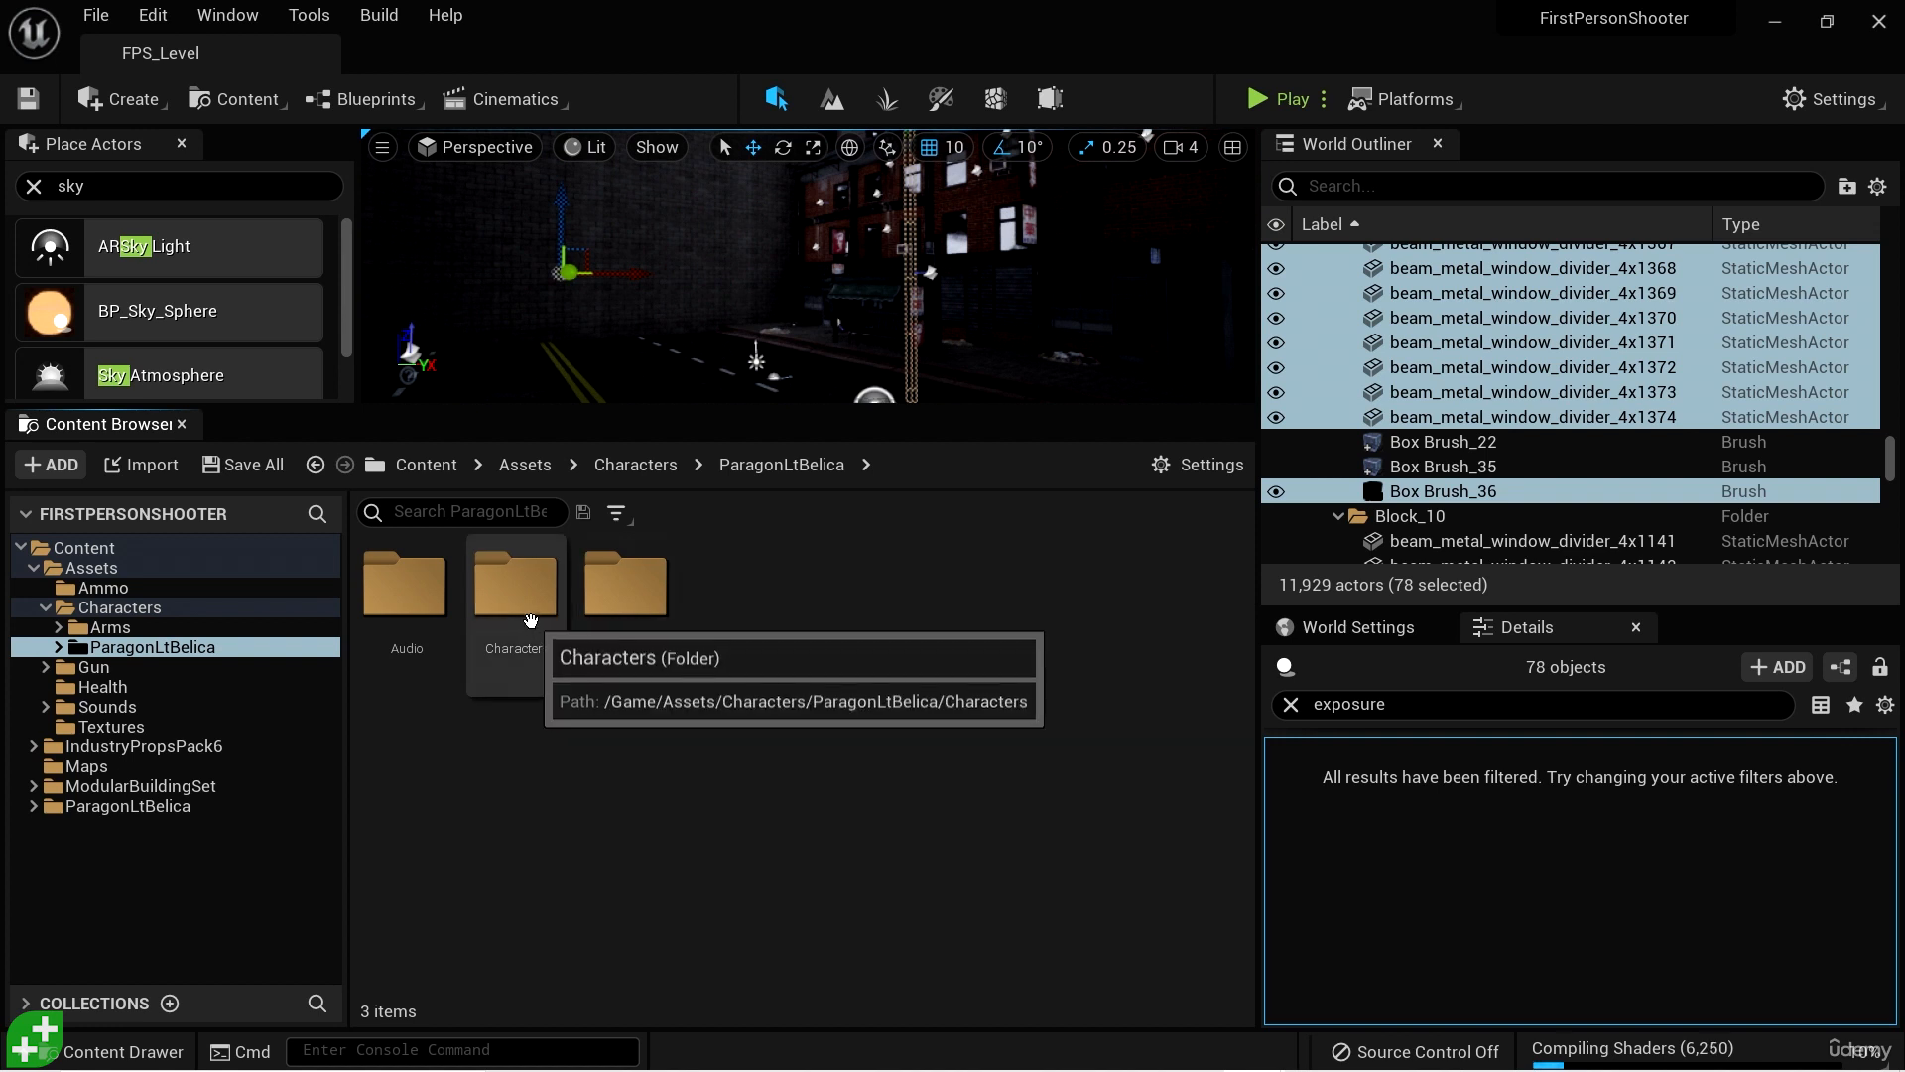
double_click(523, 607)
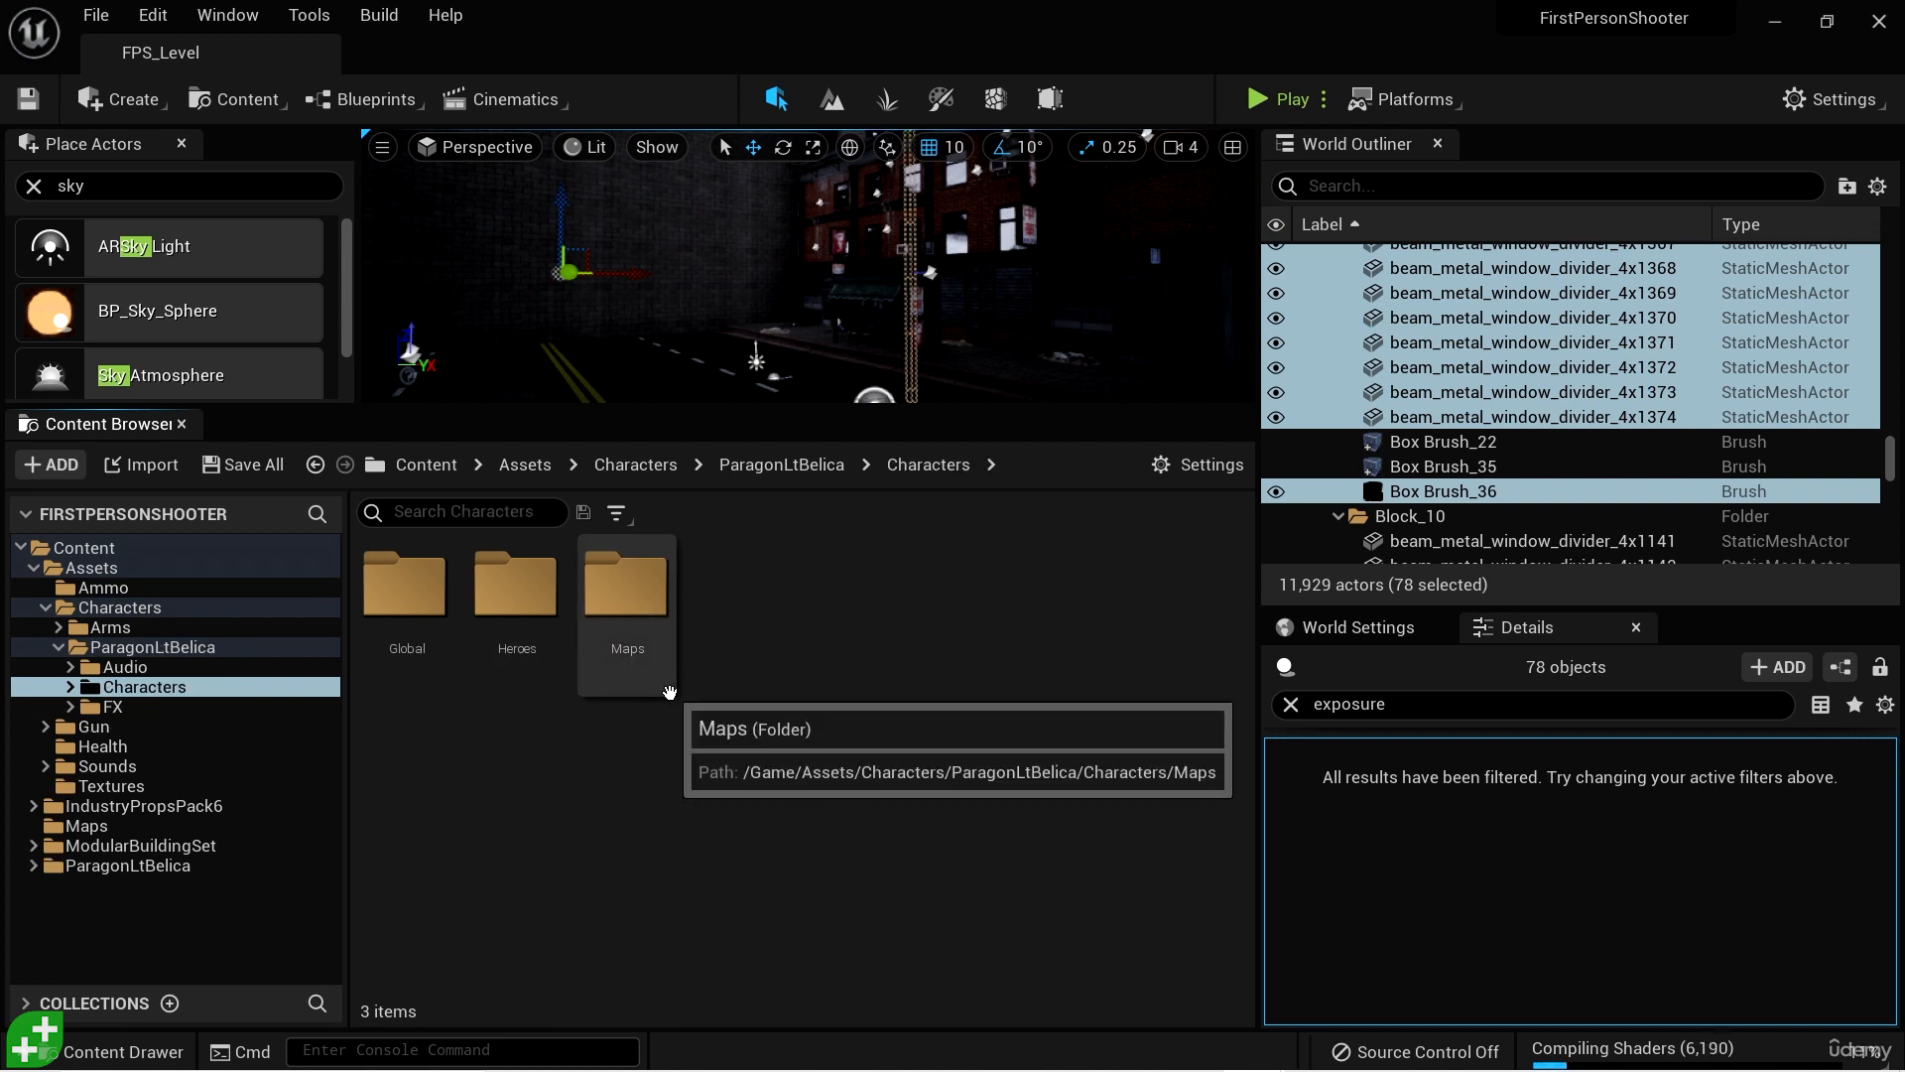
double_click(556, 601)
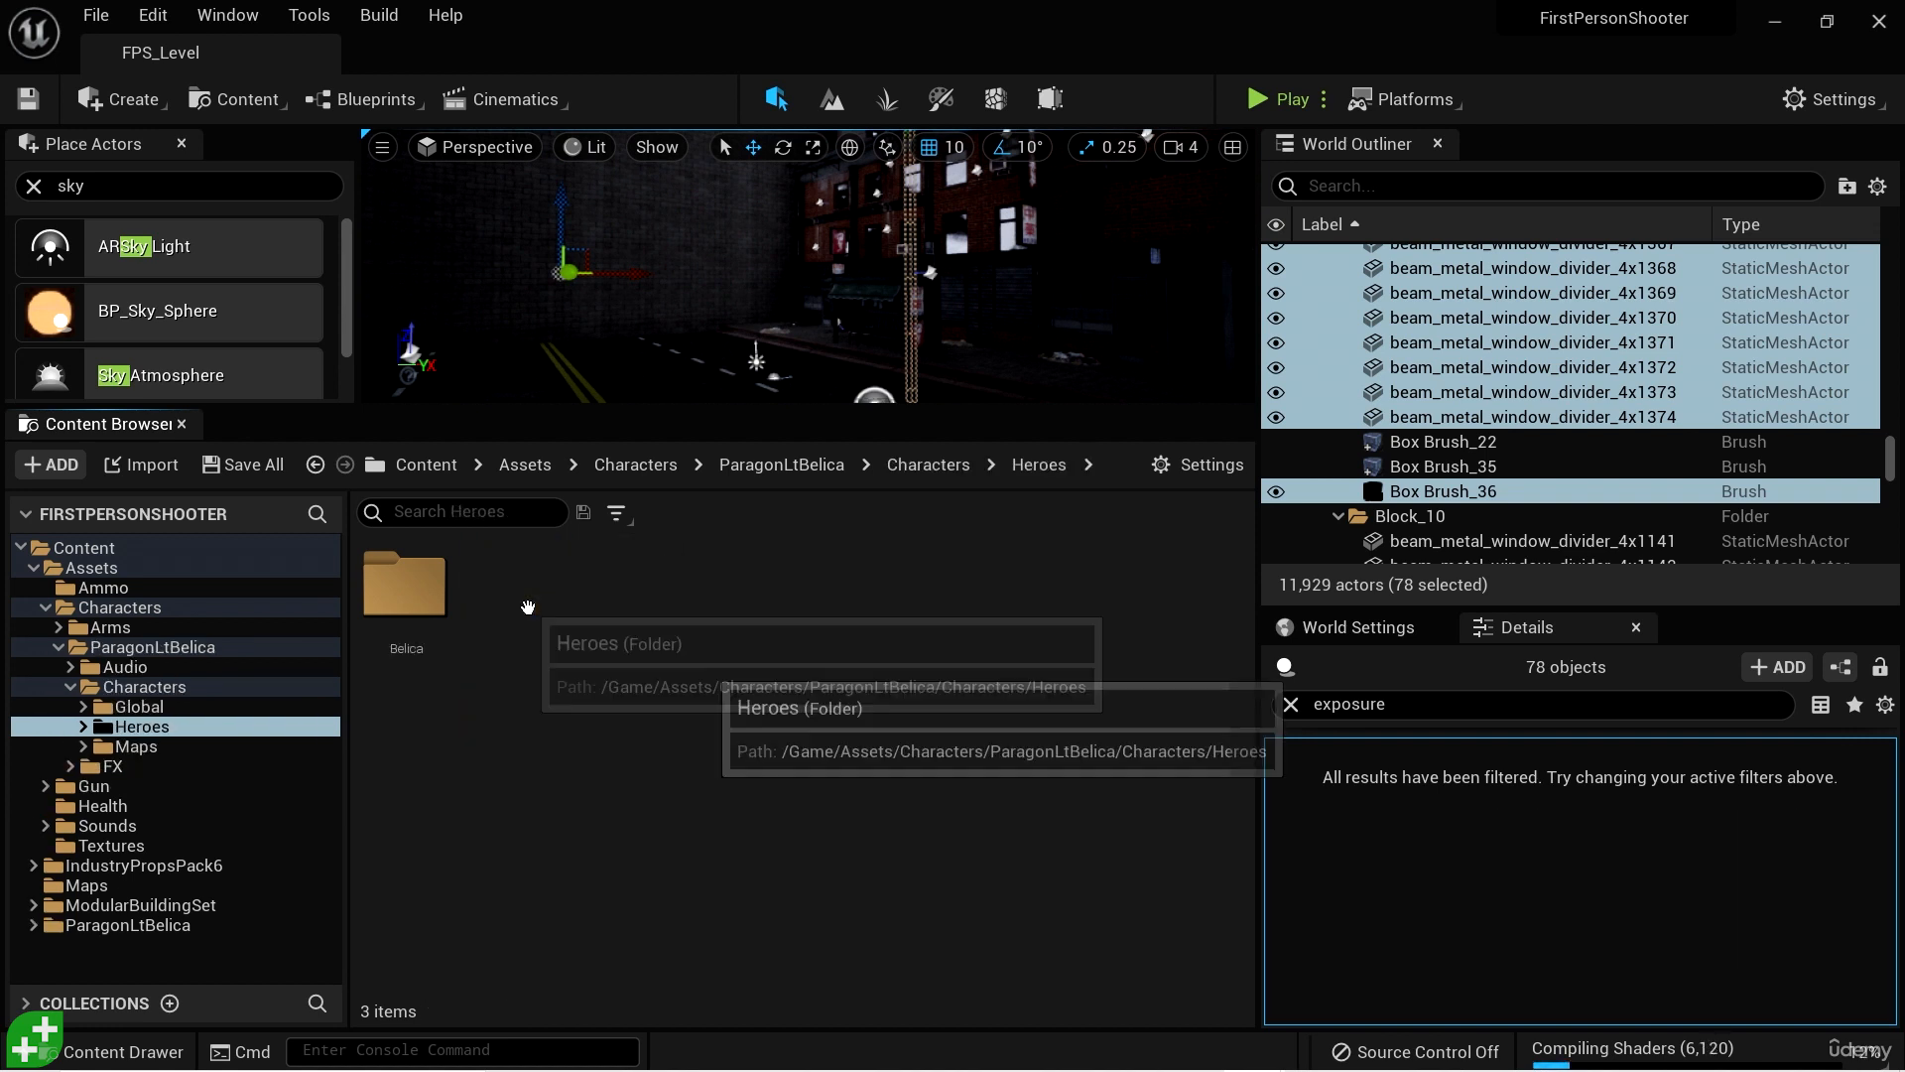
double_click(416, 596)
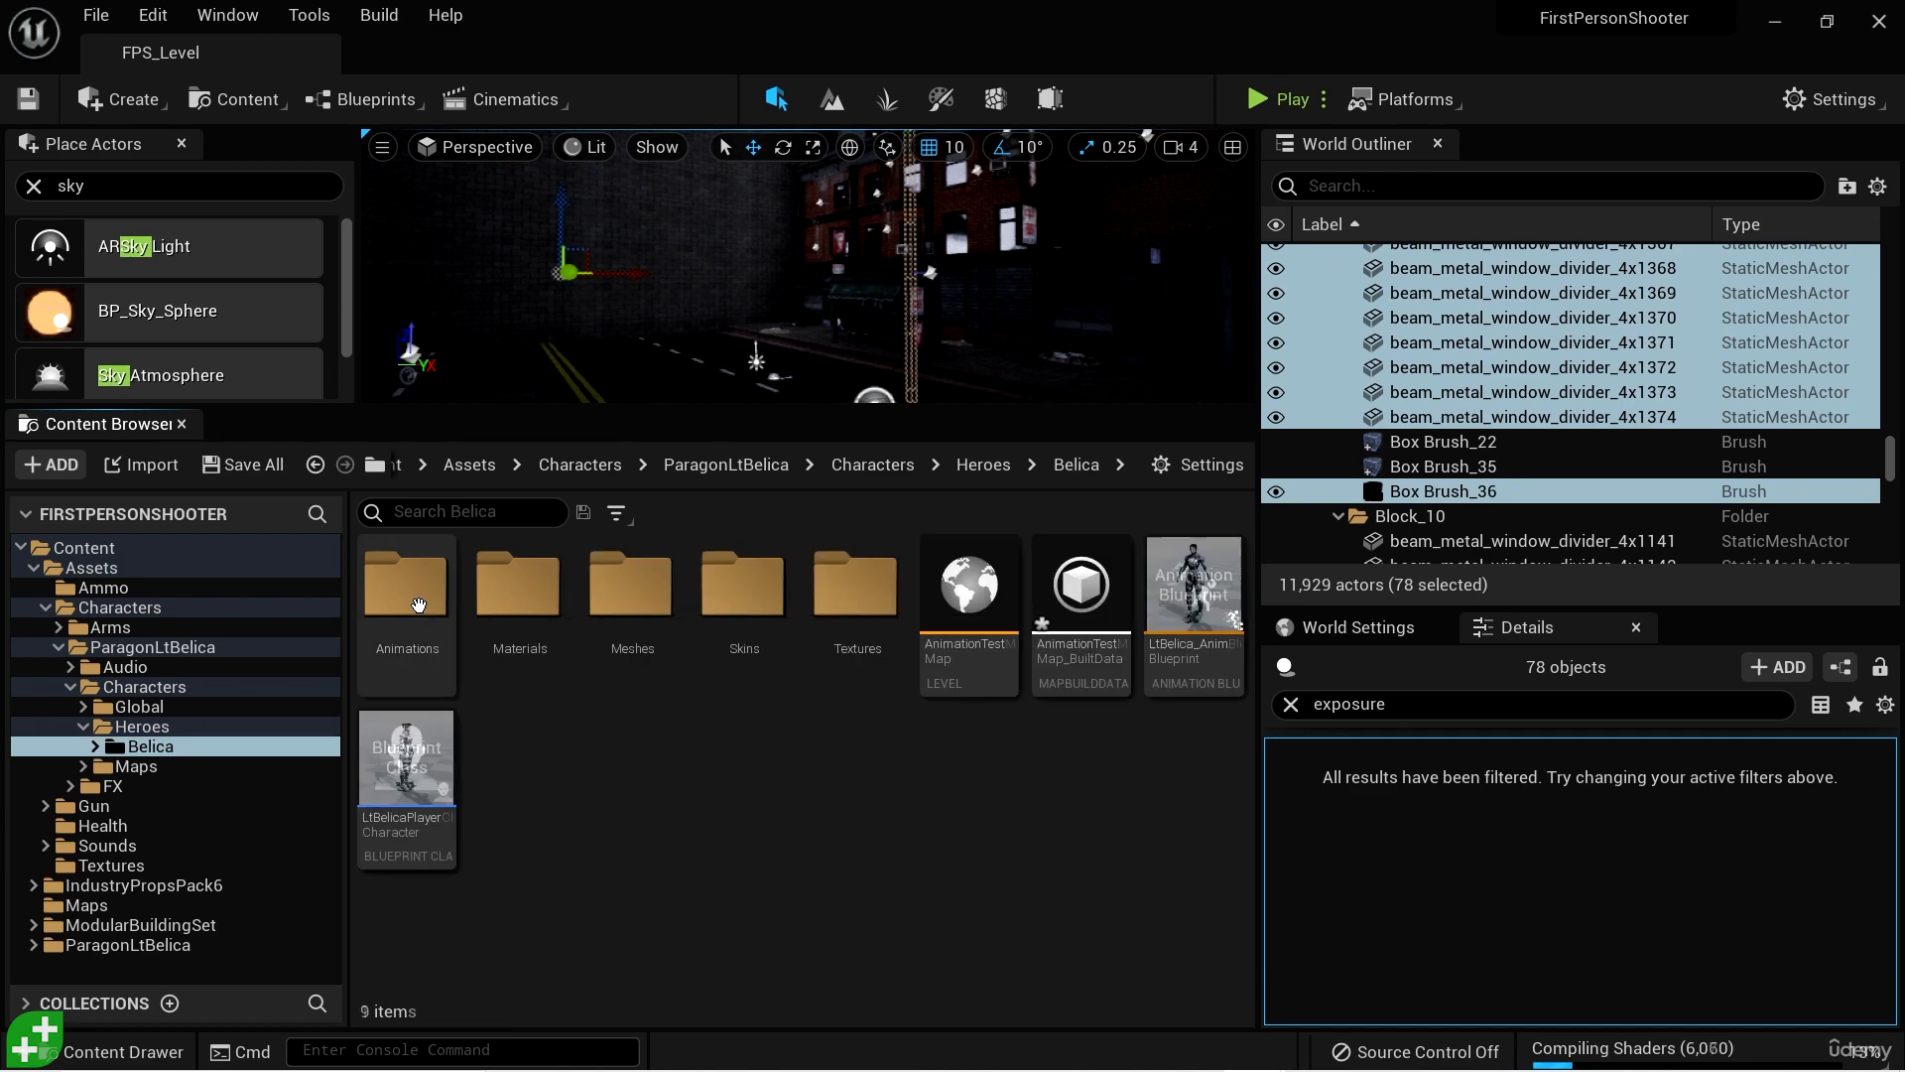
- Delete AnimationTestMap, AnimationTestMap_BuiltData, LtBelica_AnimBlueprint and LtBelicaPlayerCharacter from the Belica folder
left_click(942, 659)
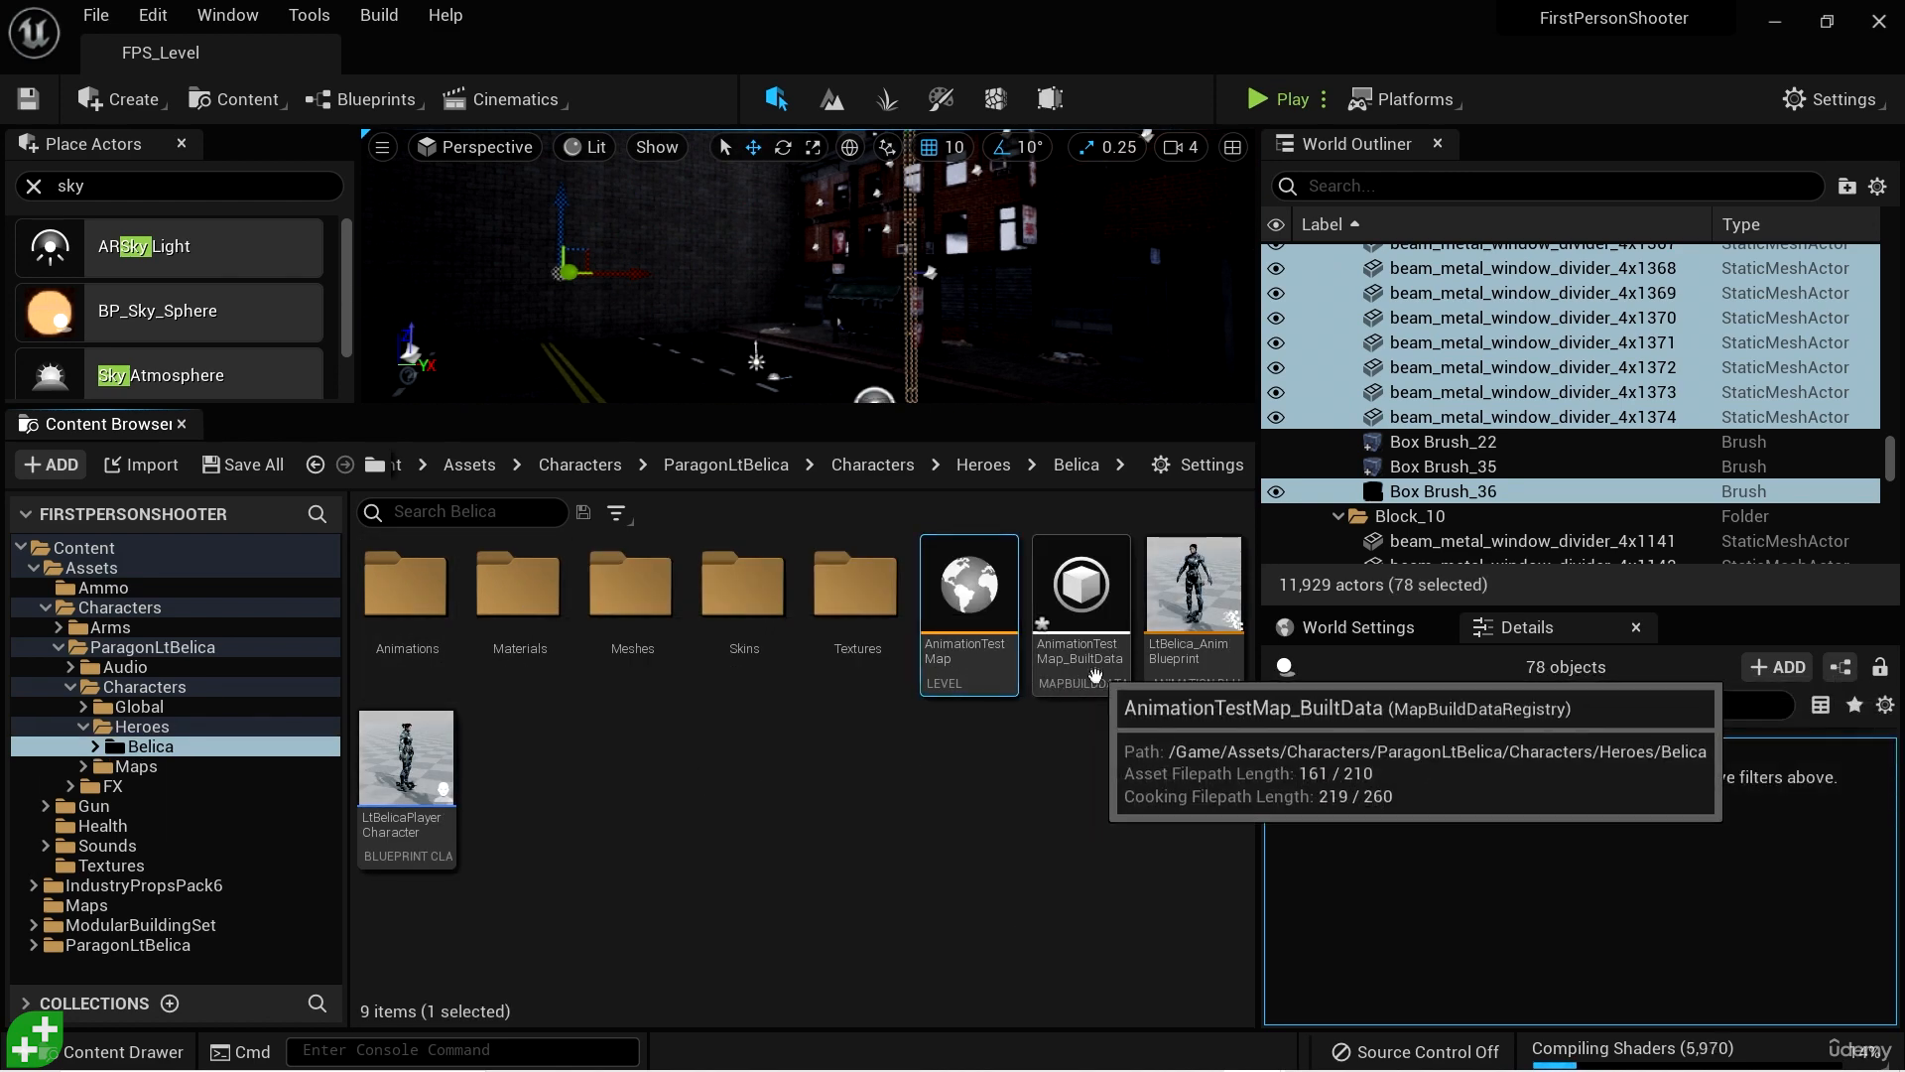
left_click(1094, 672)
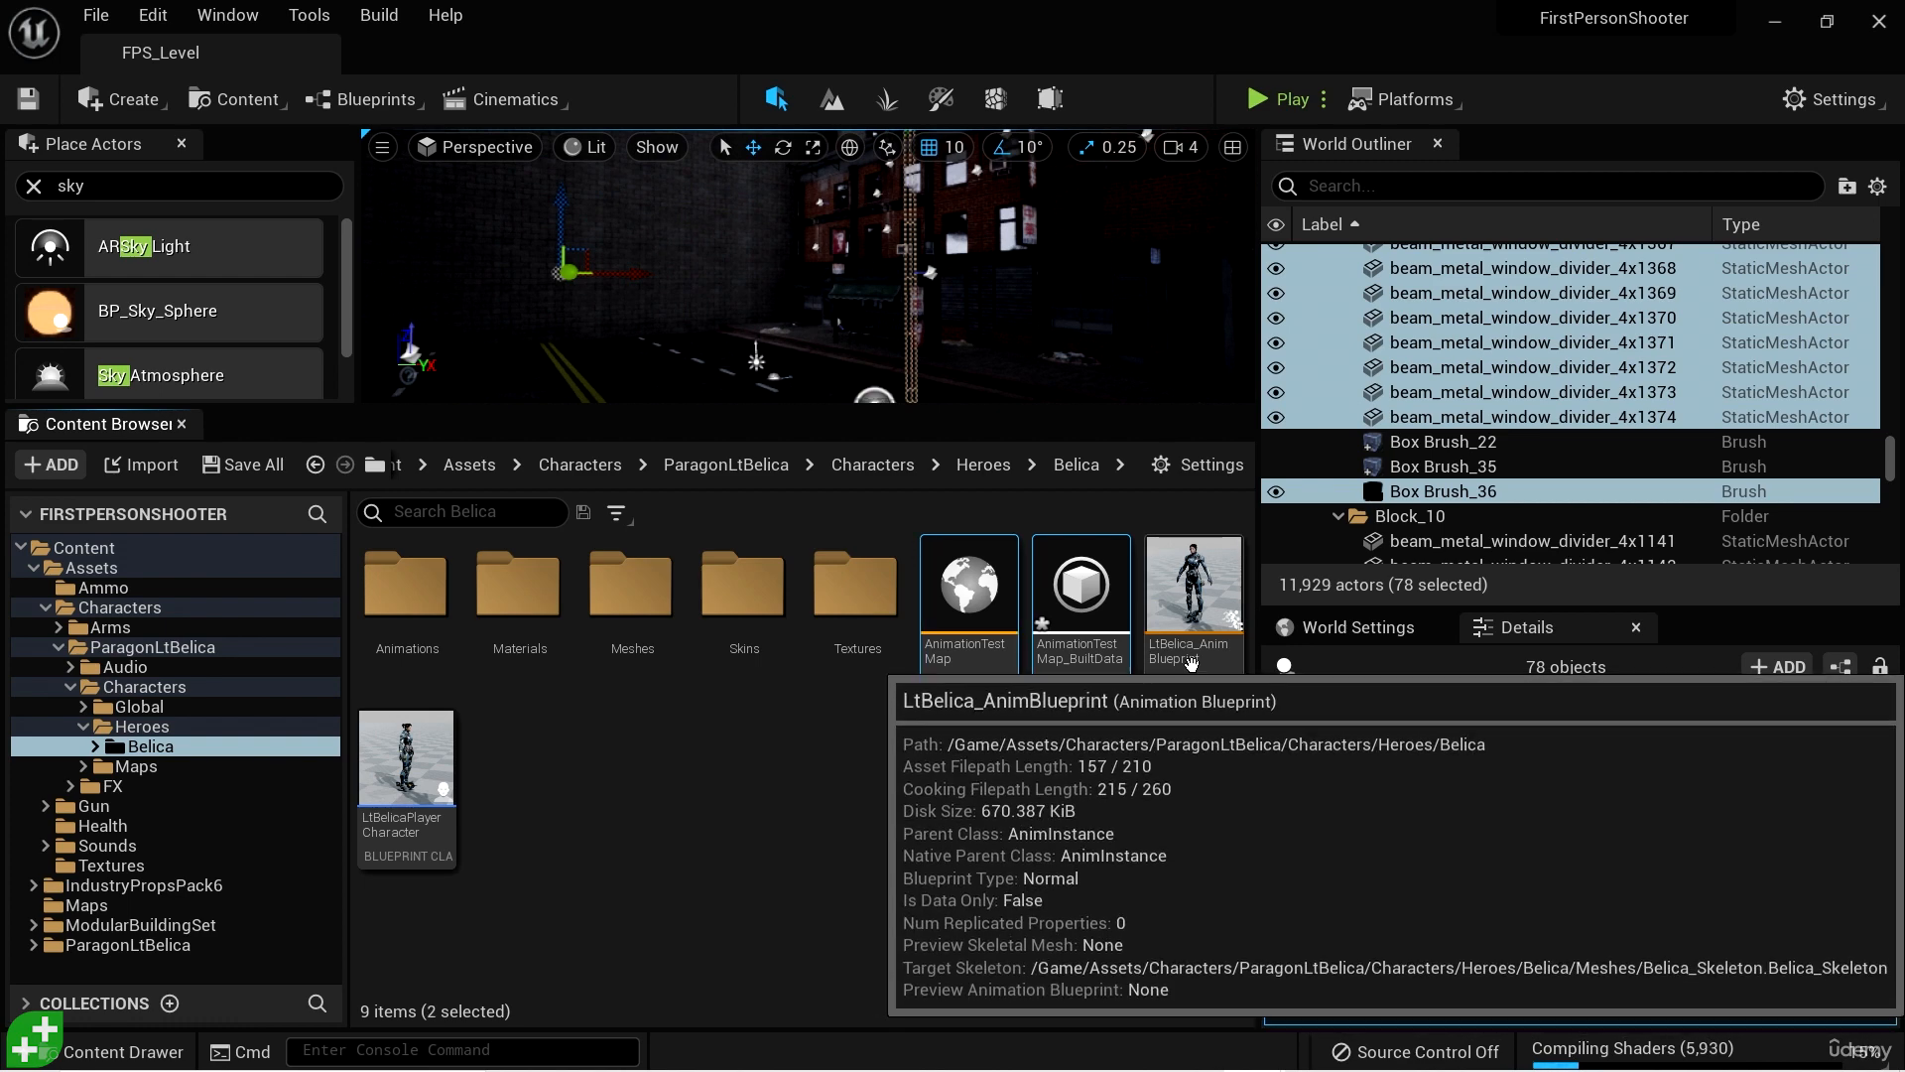
left_click(1201, 675, "shift")
left_click(412, 847, "shift")
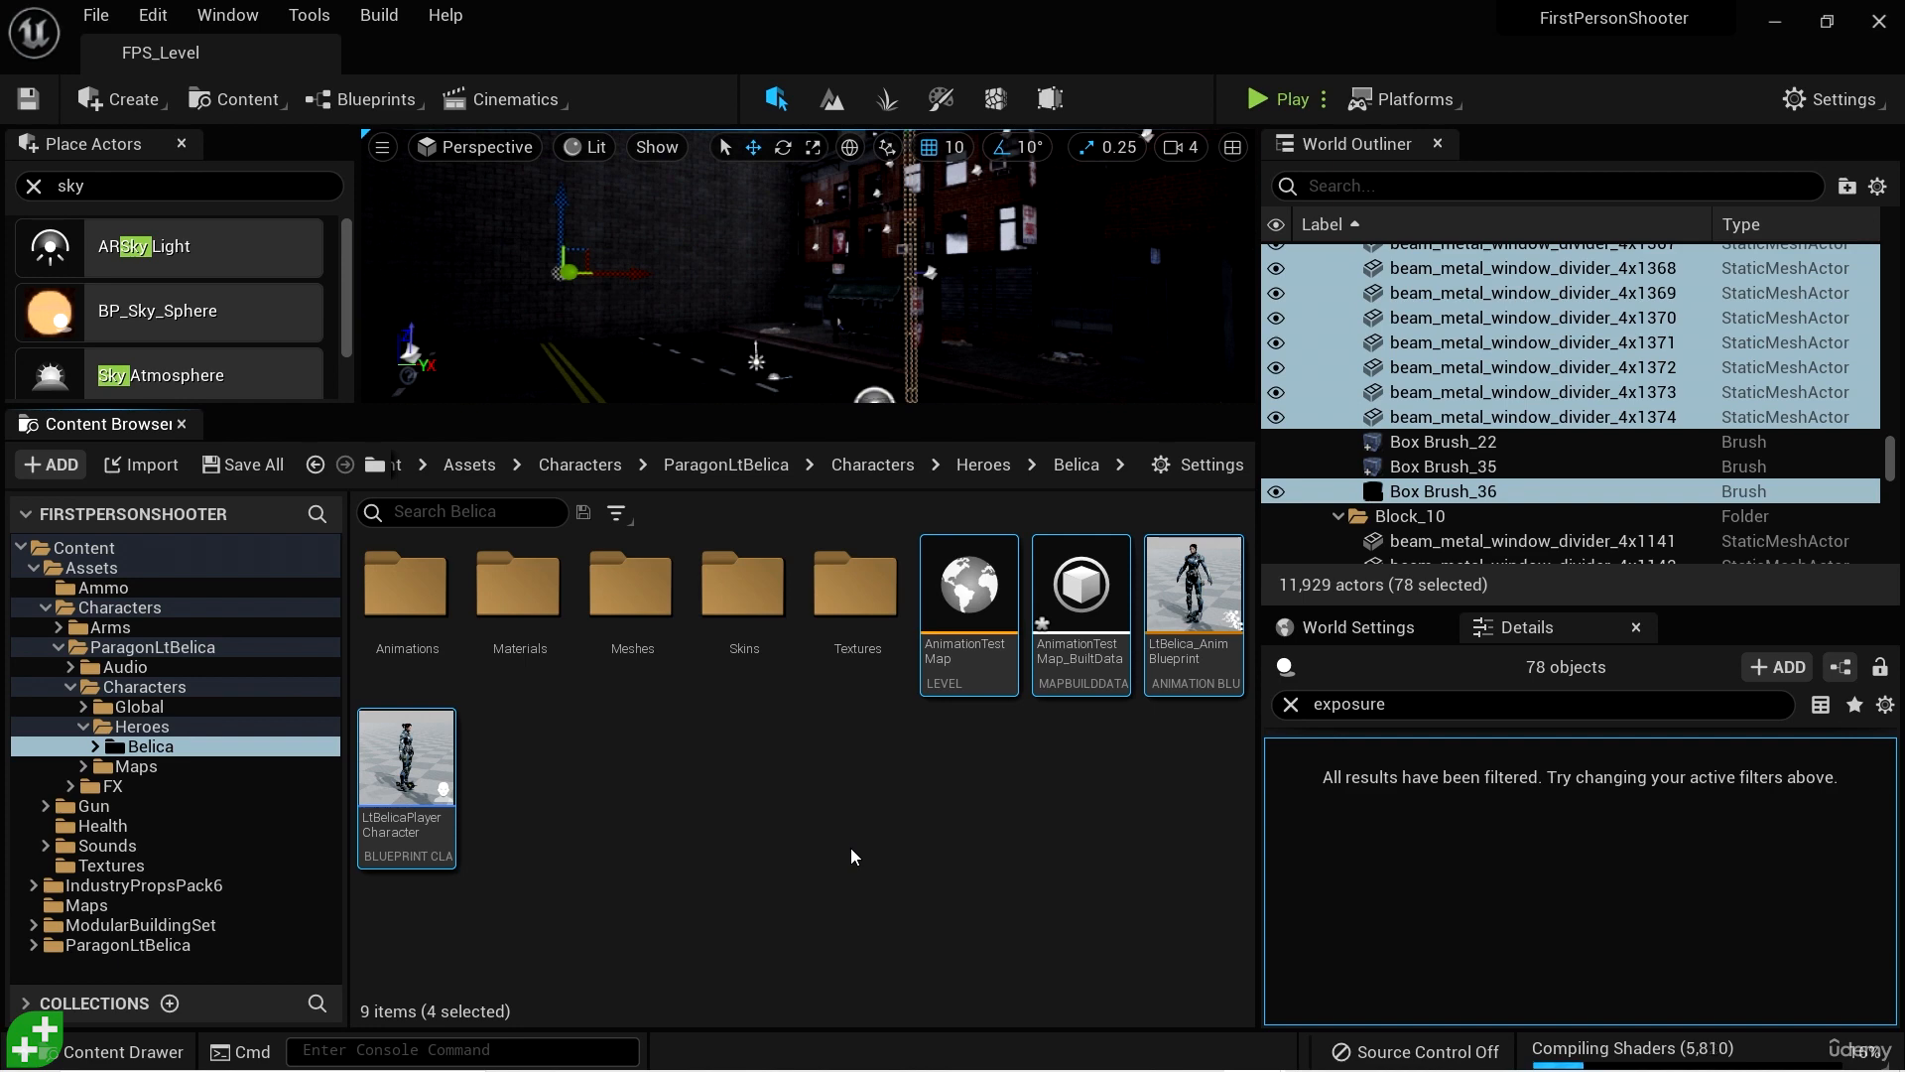
key("Delete")
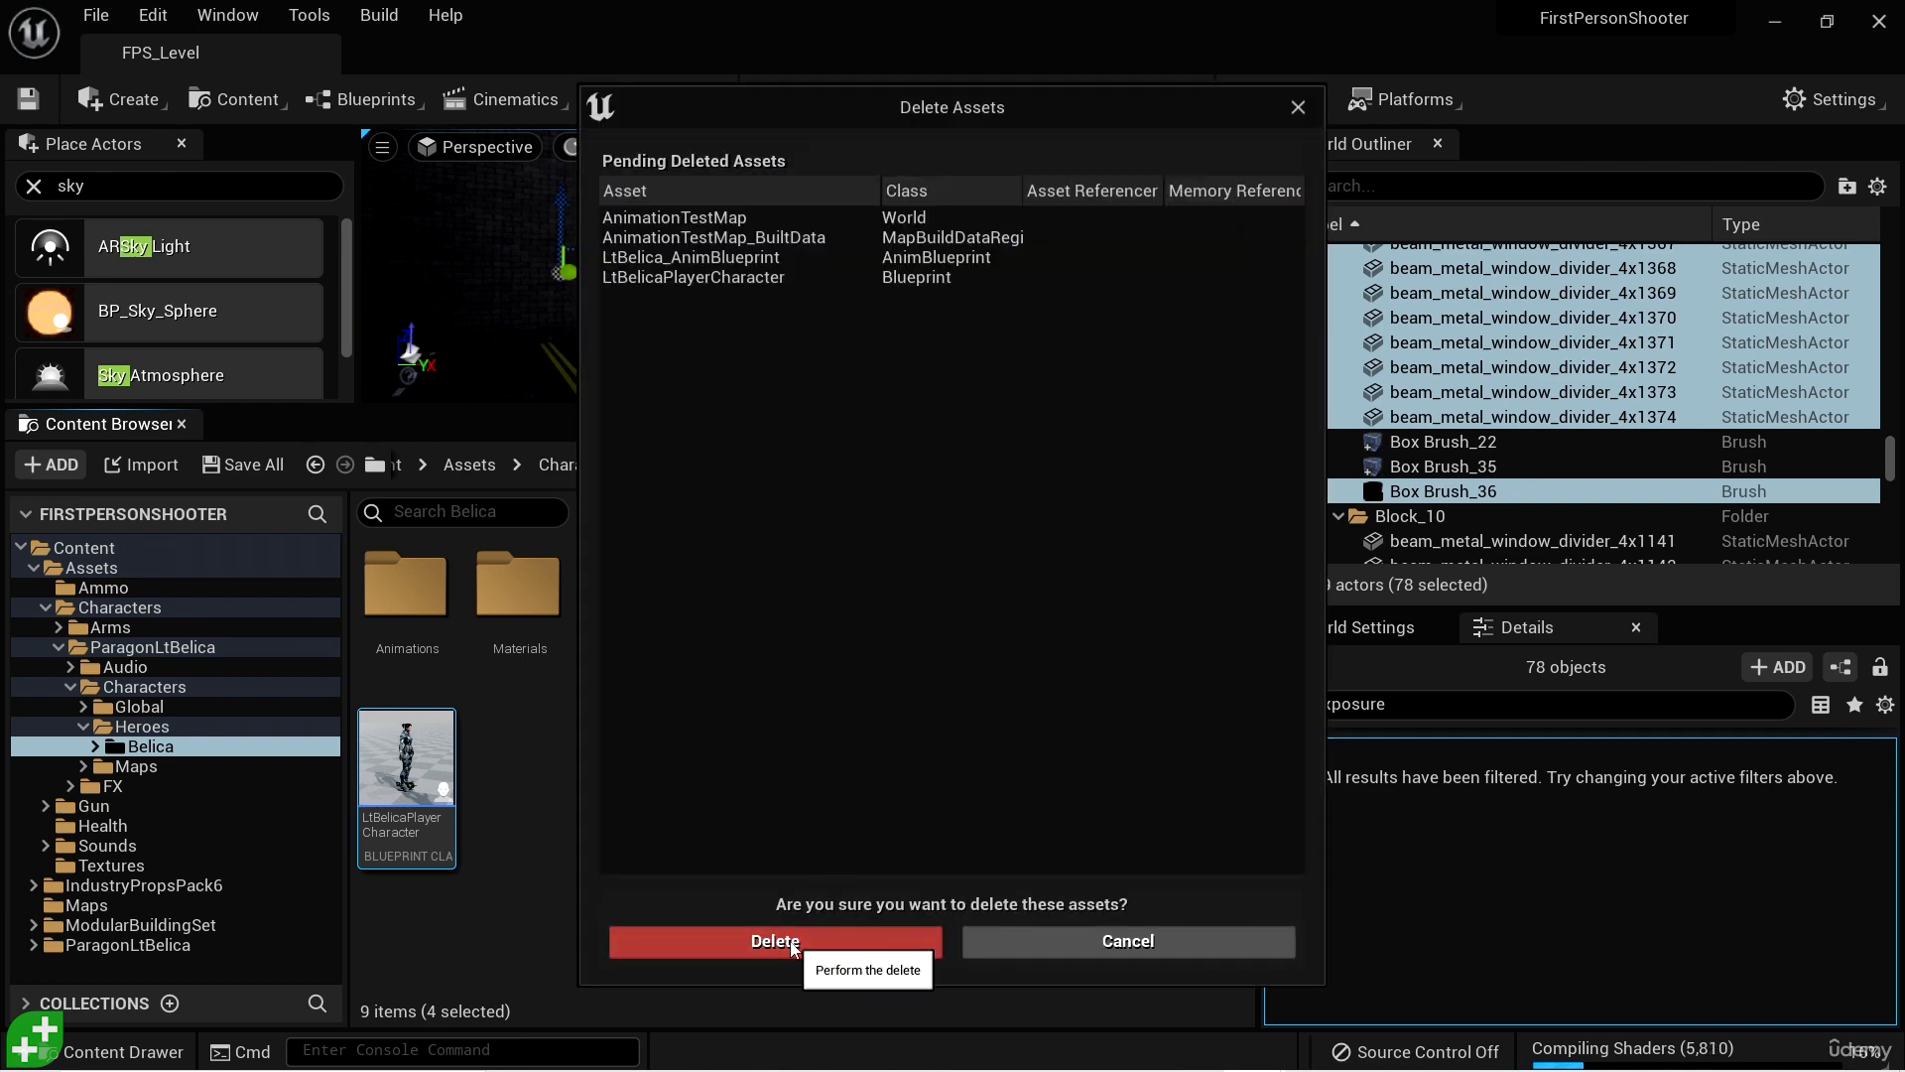
left_click(793, 943)
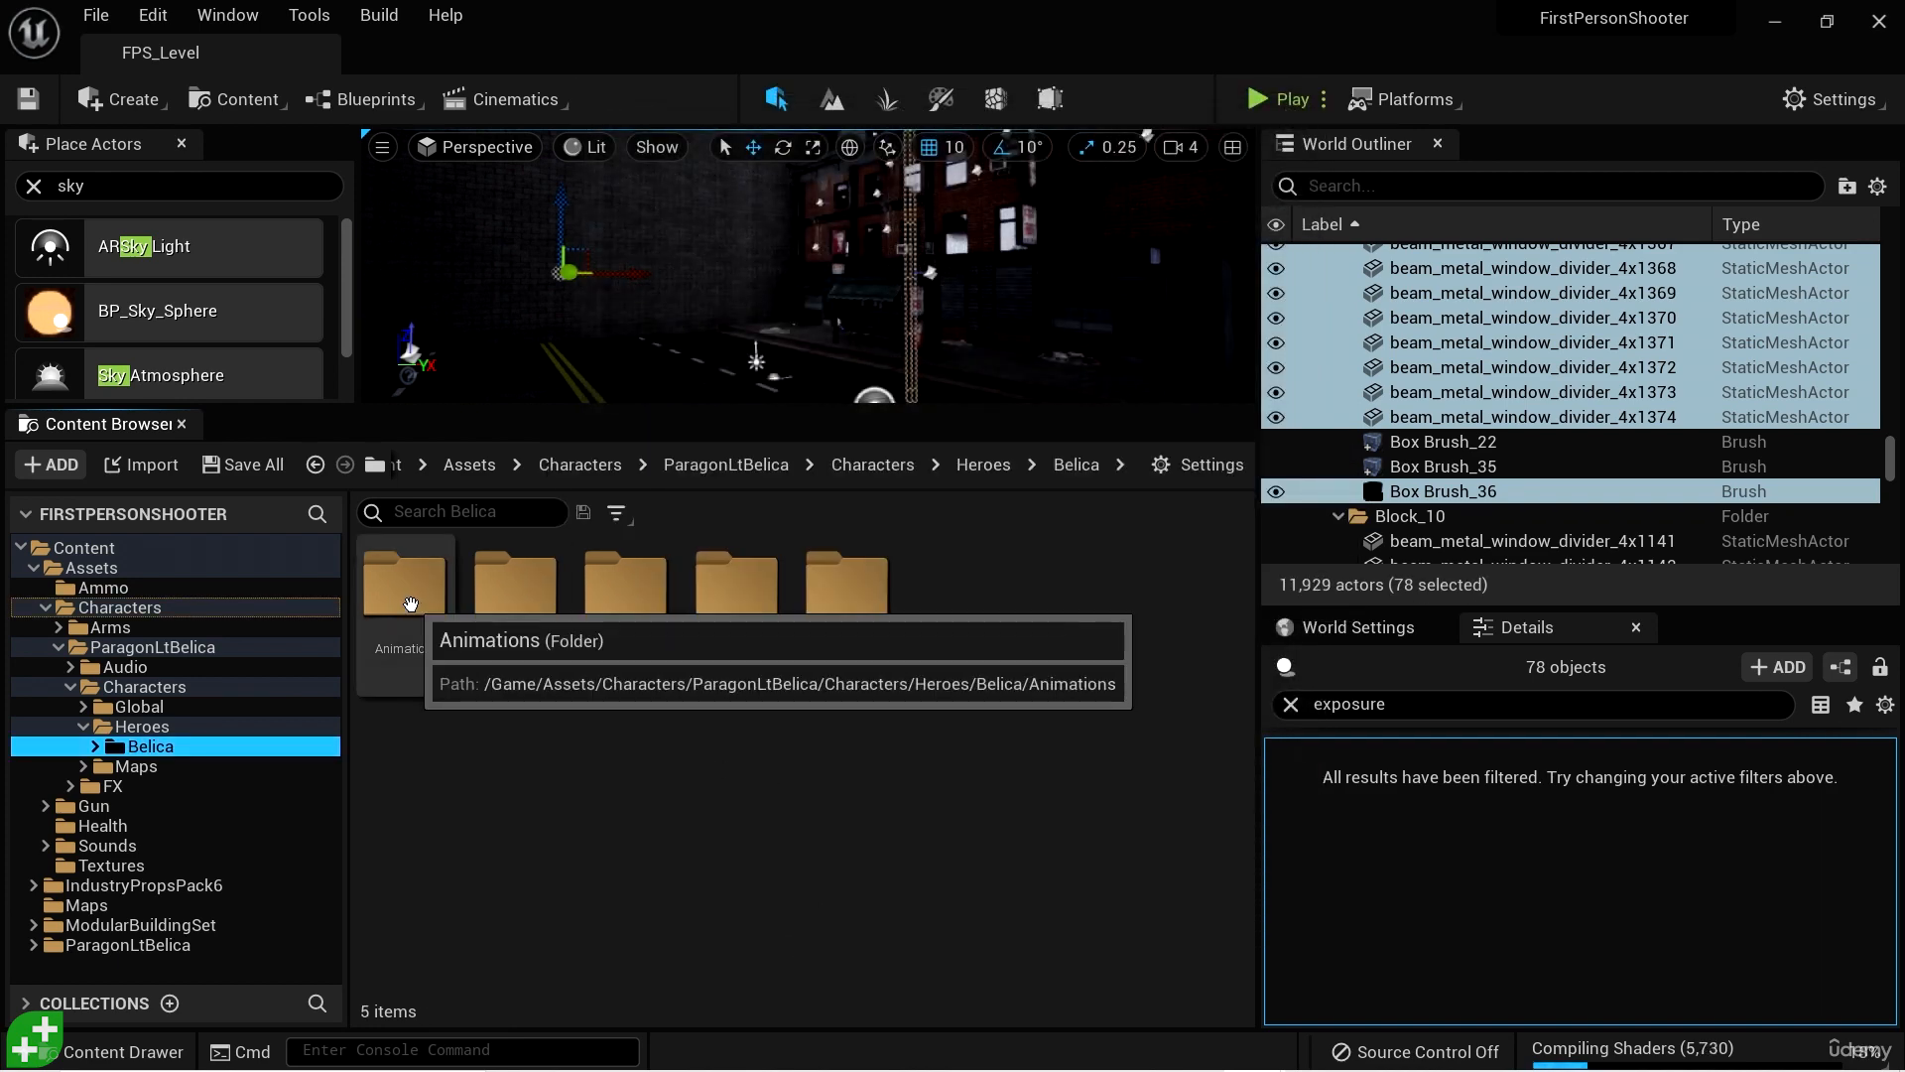
- Look through the animation assets in Belica's Animations folder and return to the Belica folder
double_click(410, 604)
scroll(1191, 804, "down", 5)
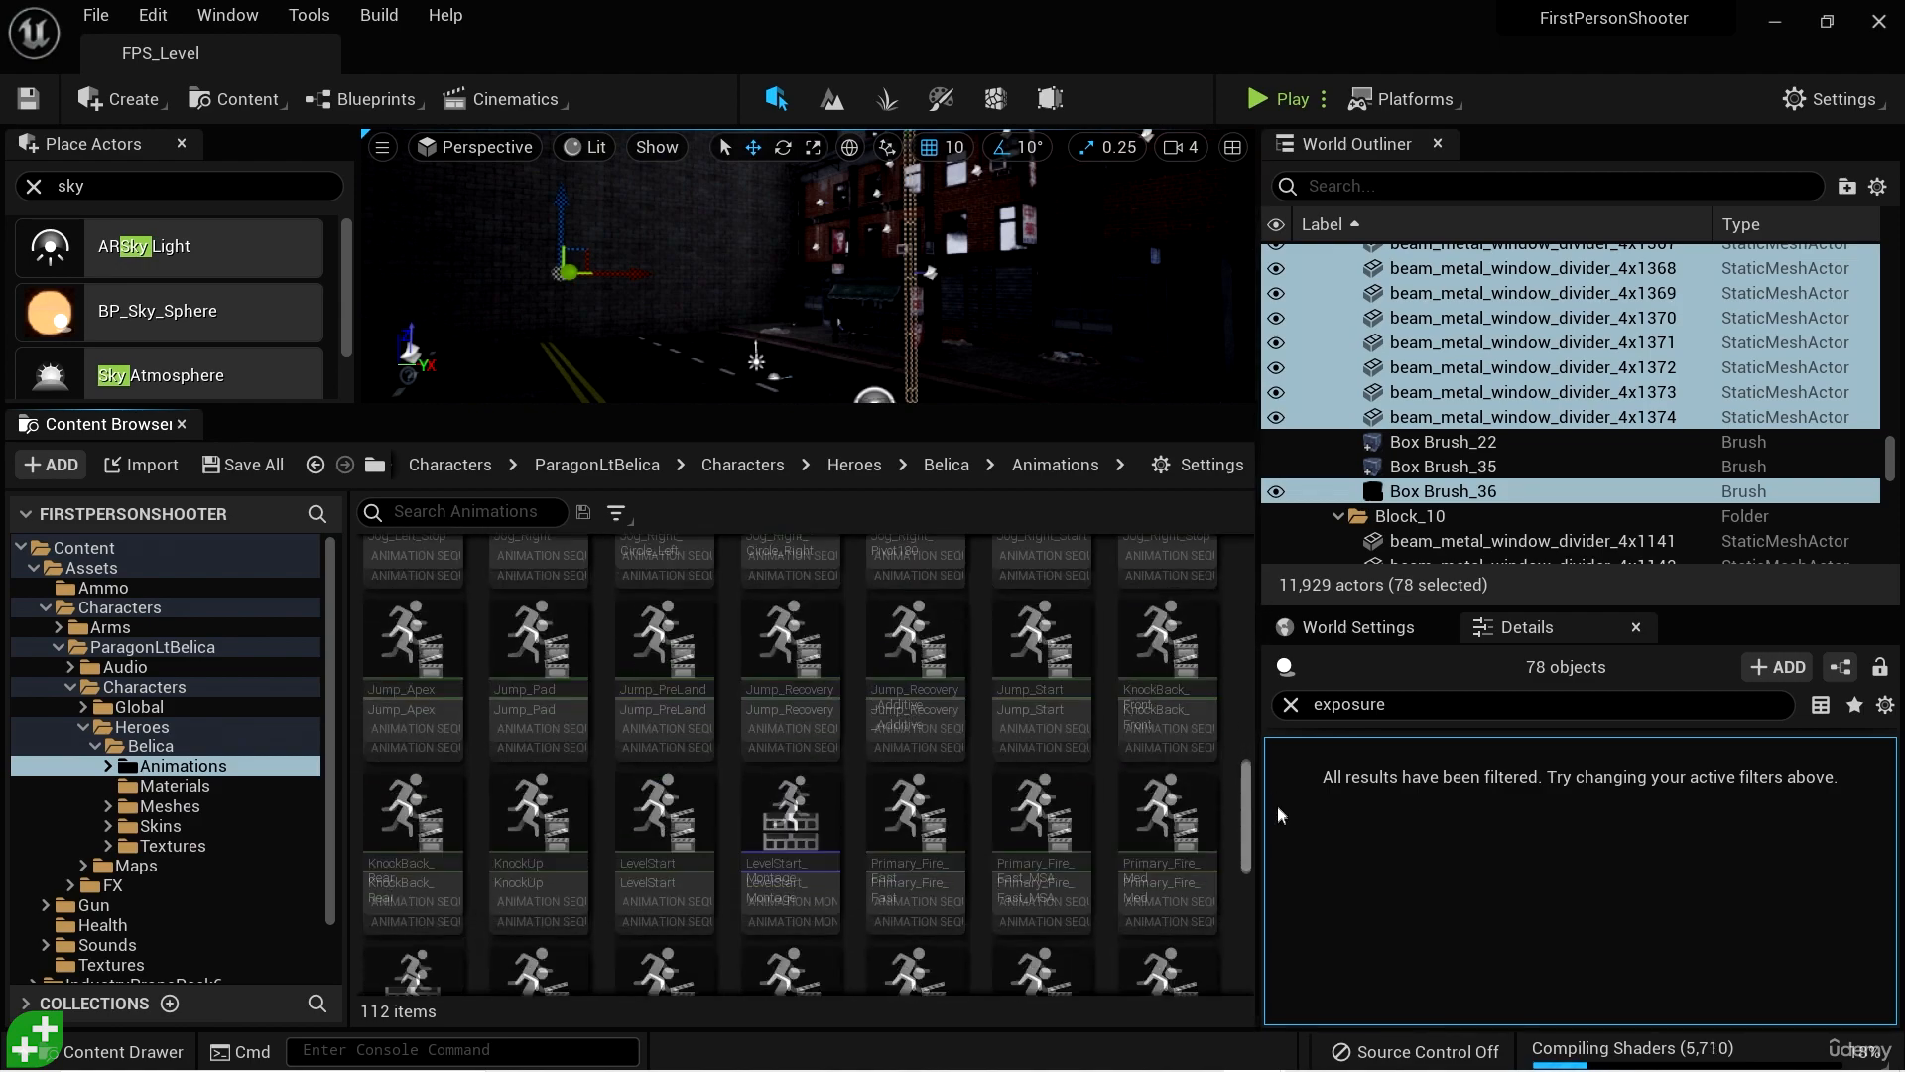
left_click_drag(1277, 806, 1256, 552)
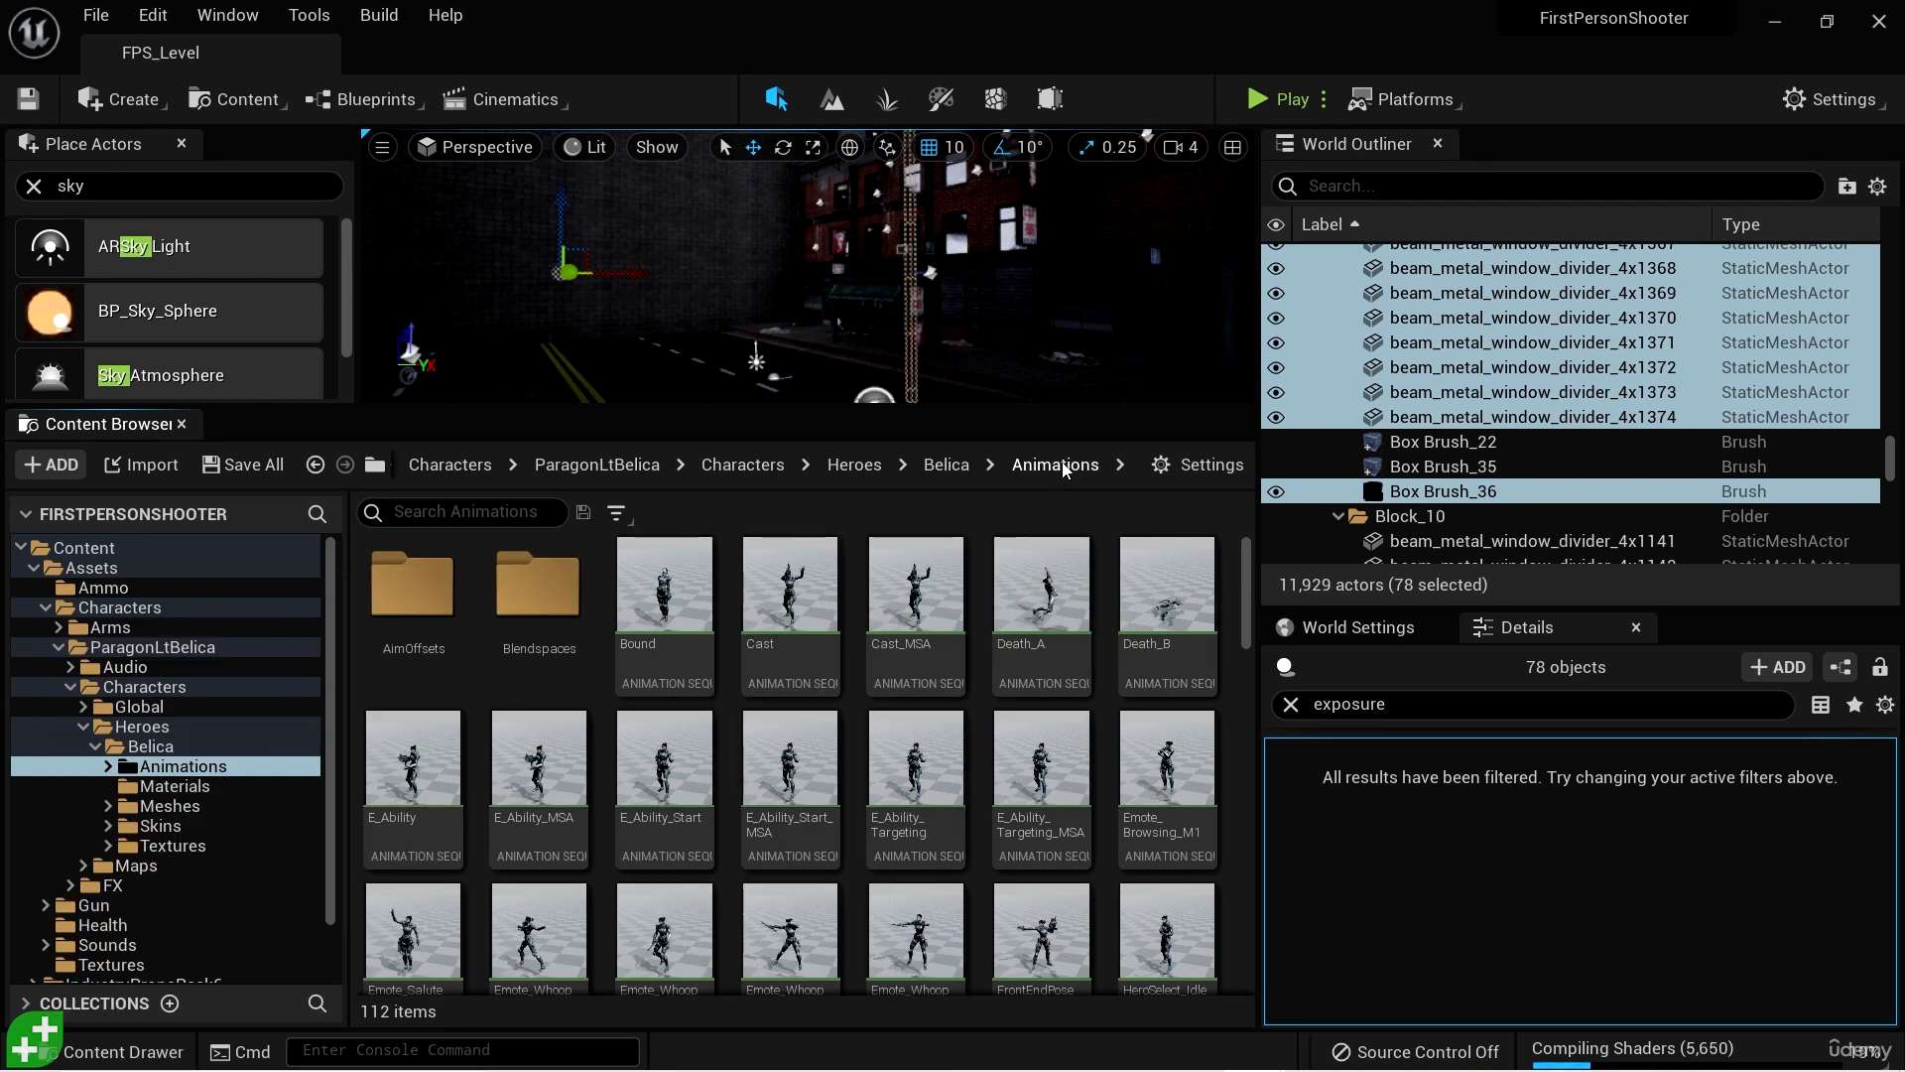
left_click(947, 467)
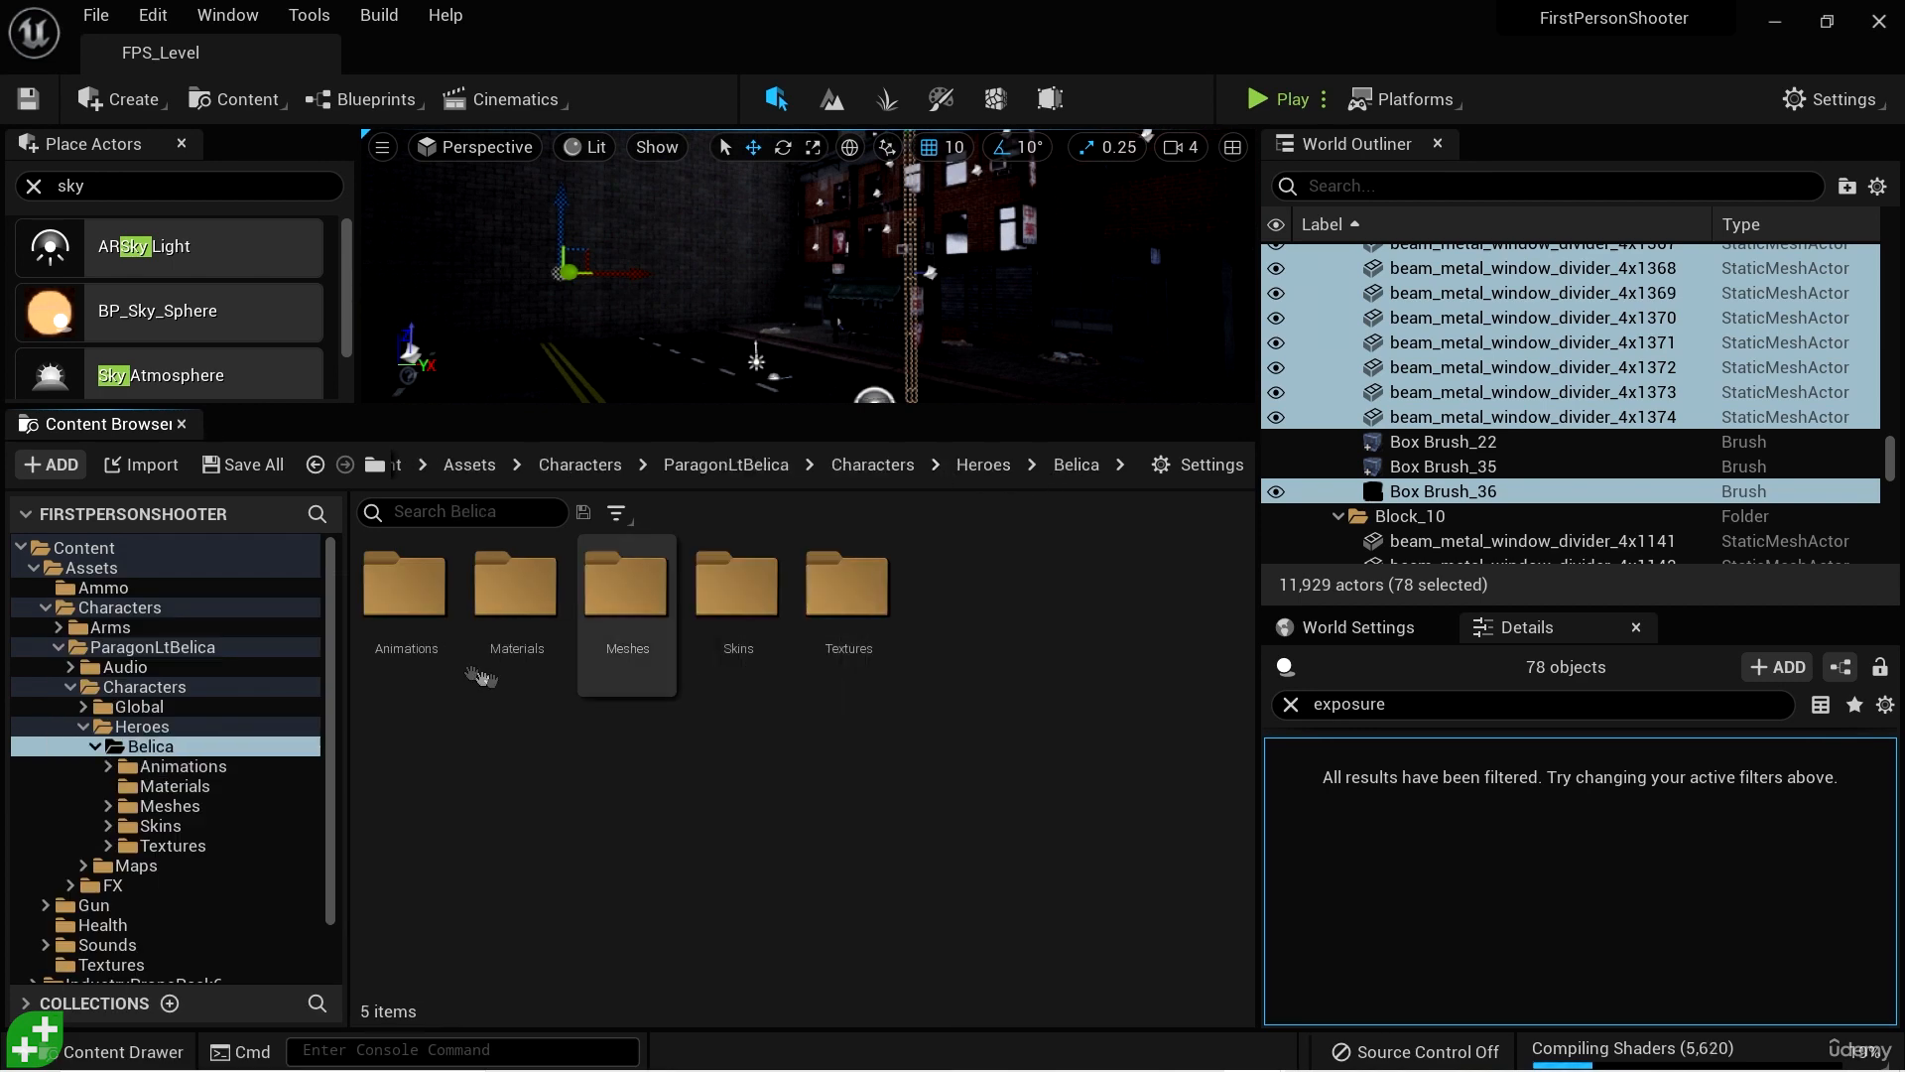
- Force delete the Animations folder inside Belica despite the remaining references
left_click(407, 595)
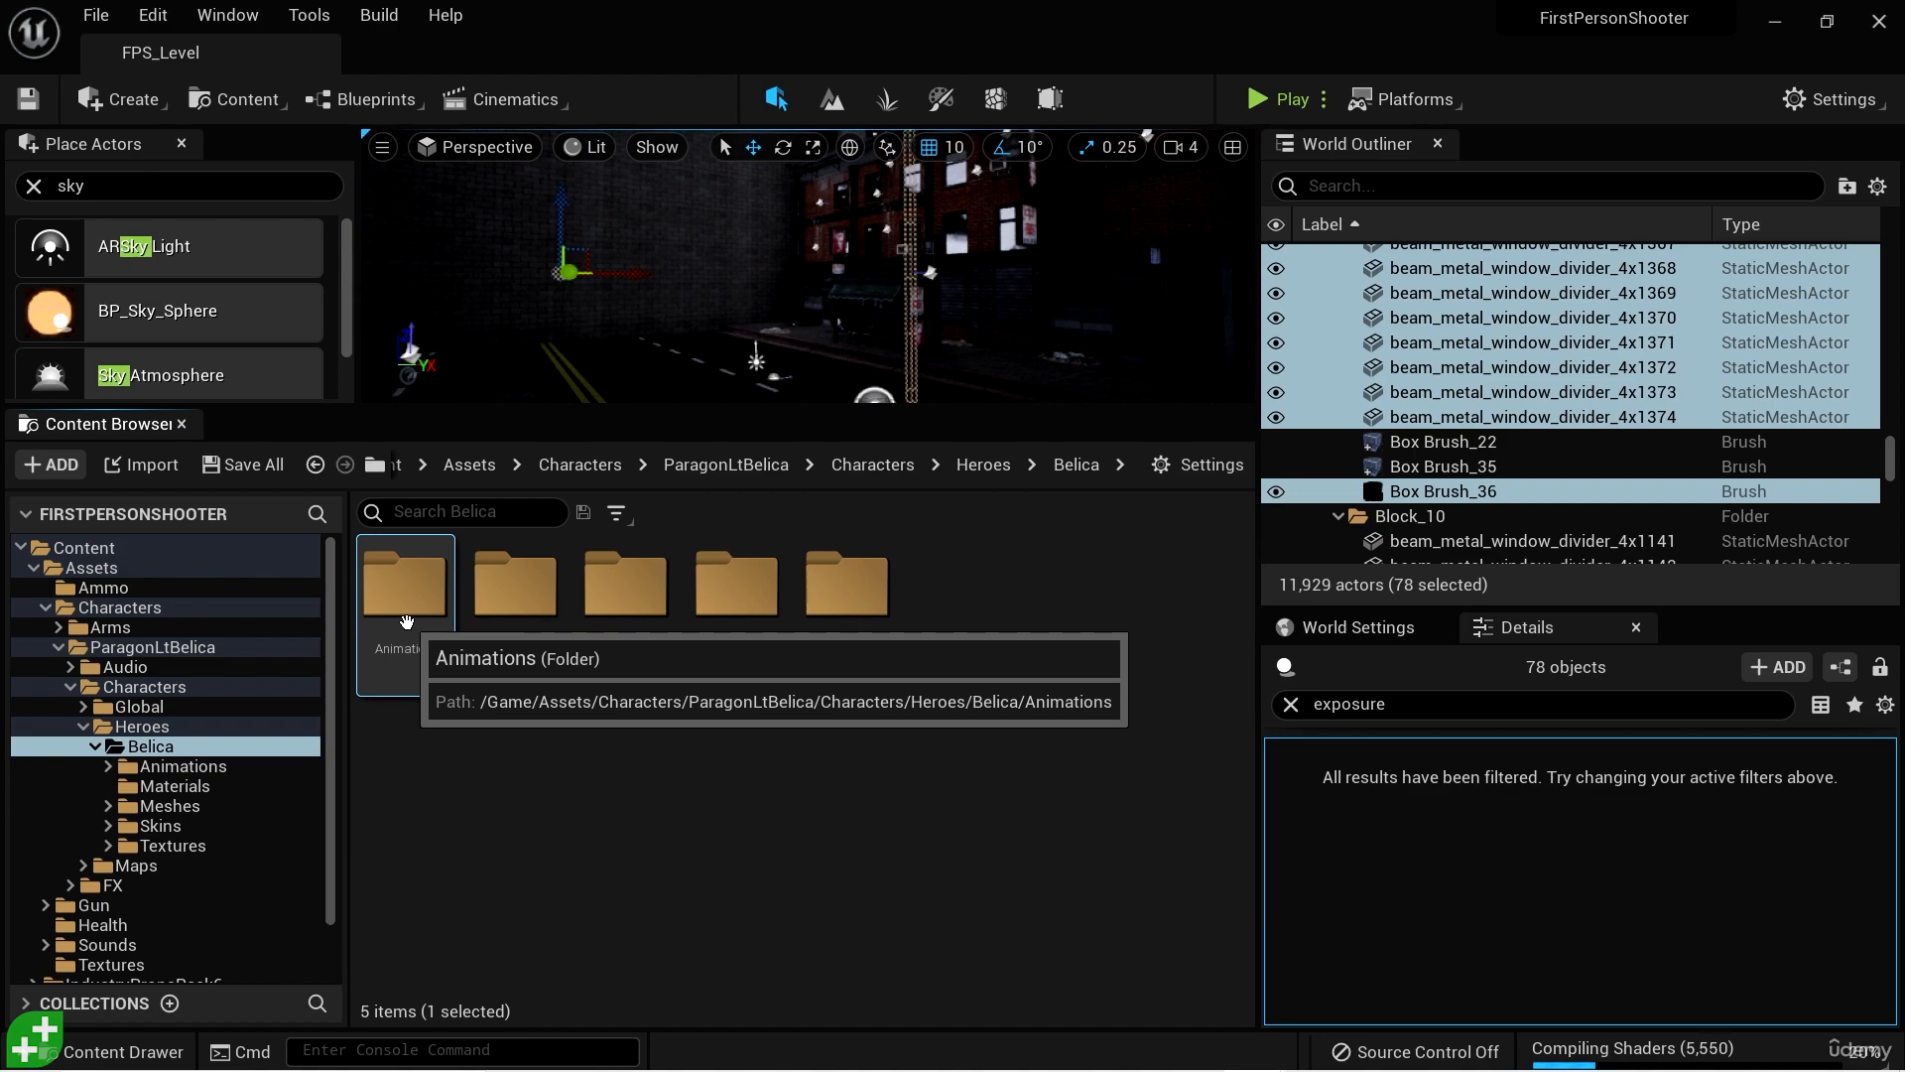
key("Delete")
left_click(478, 680)
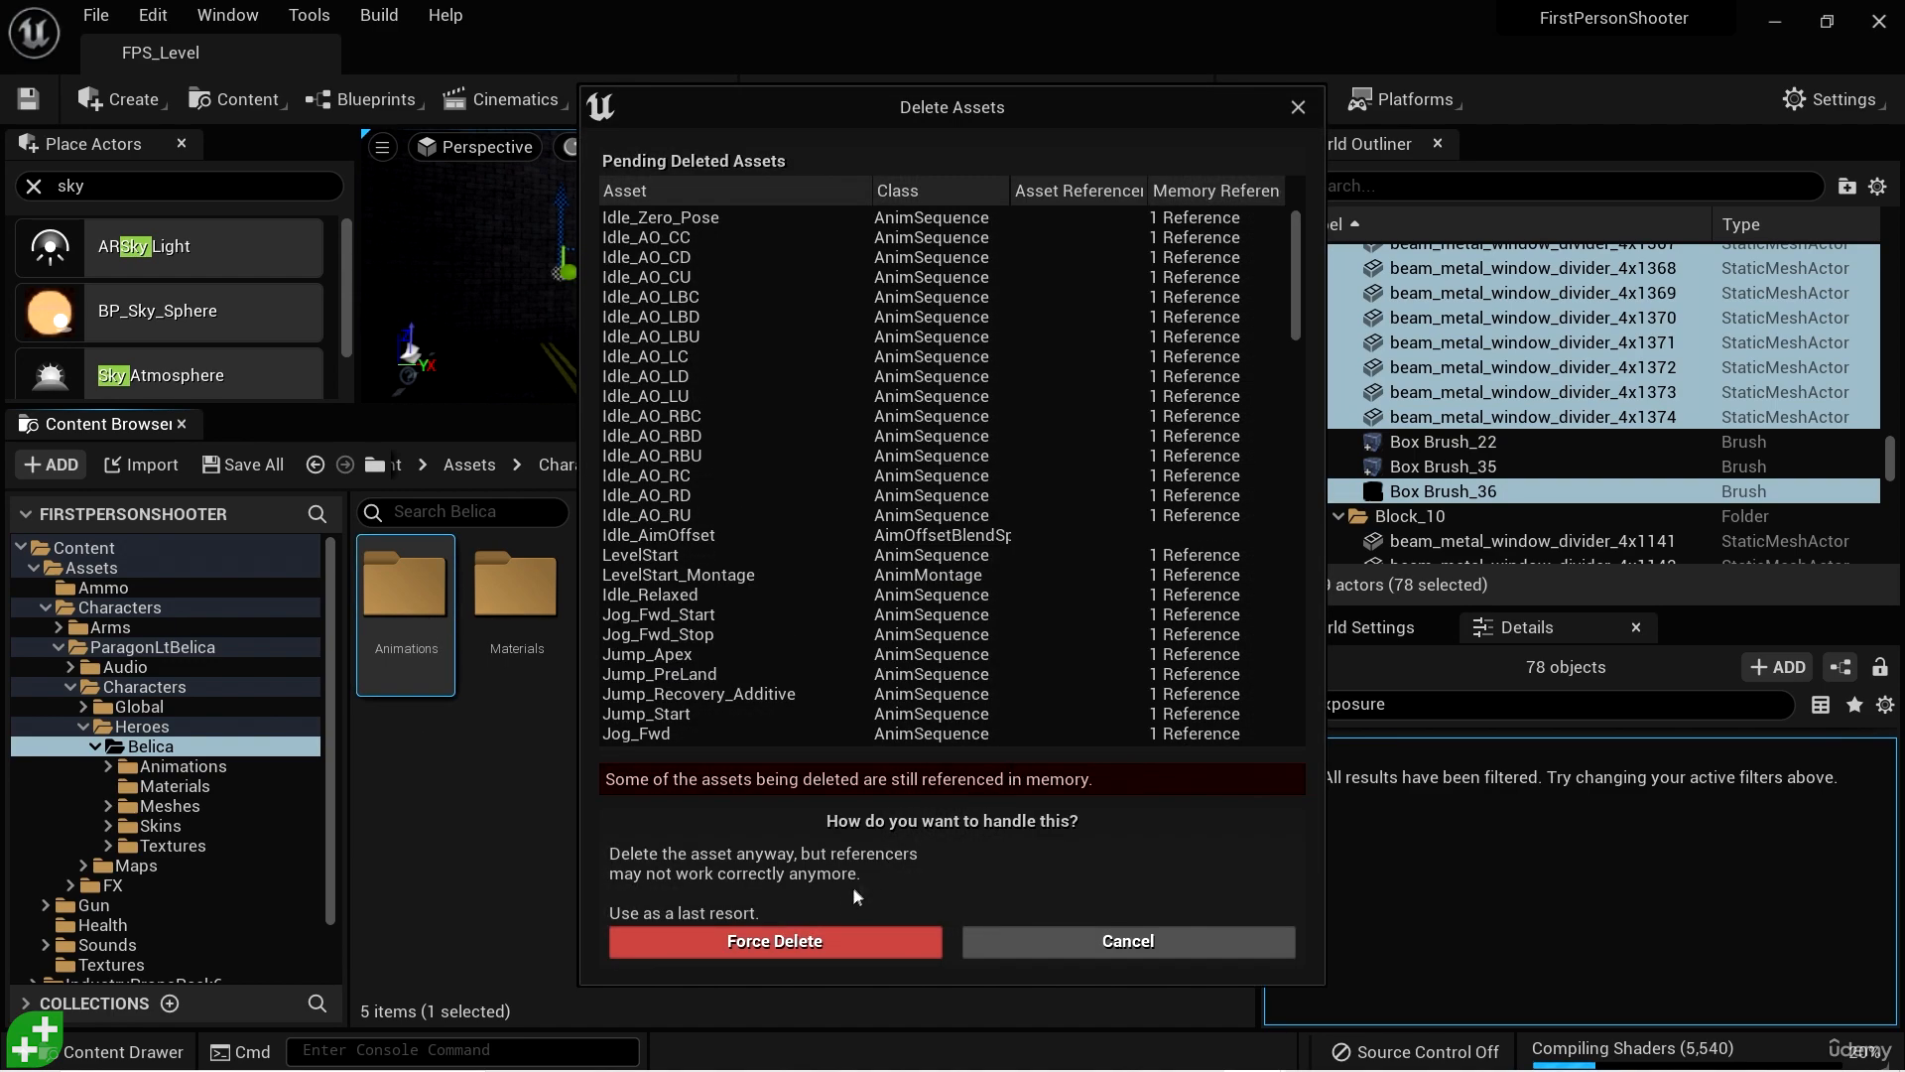
mouse_move(1297, 295)
left_mouse_down()
mouse_move(1313, 683)
mouse_move(1312, 238)
mouse_move(1310, 264)
left_mouse_up()
left_click(779, 935)
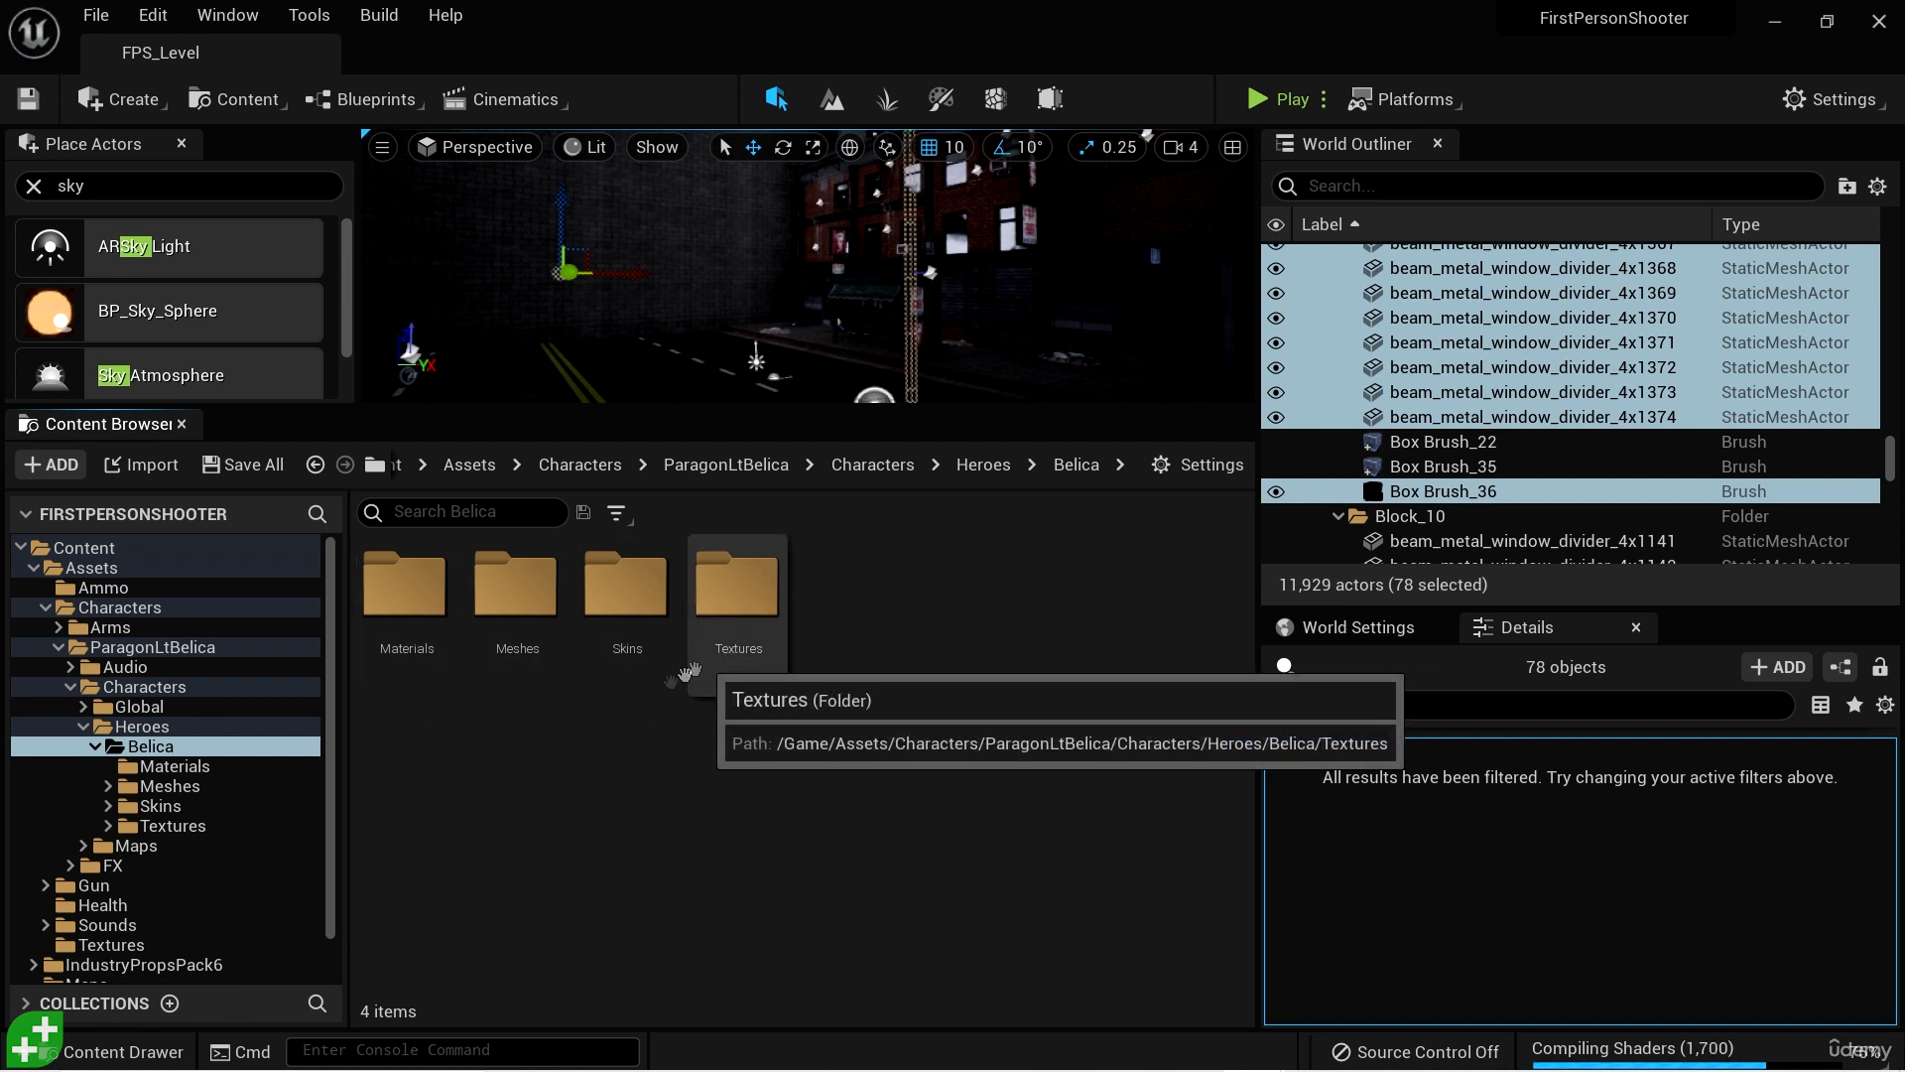
- Check the mesh assets in Belica's Meshes folder and return to the Belica folder
double_click(514, 596)
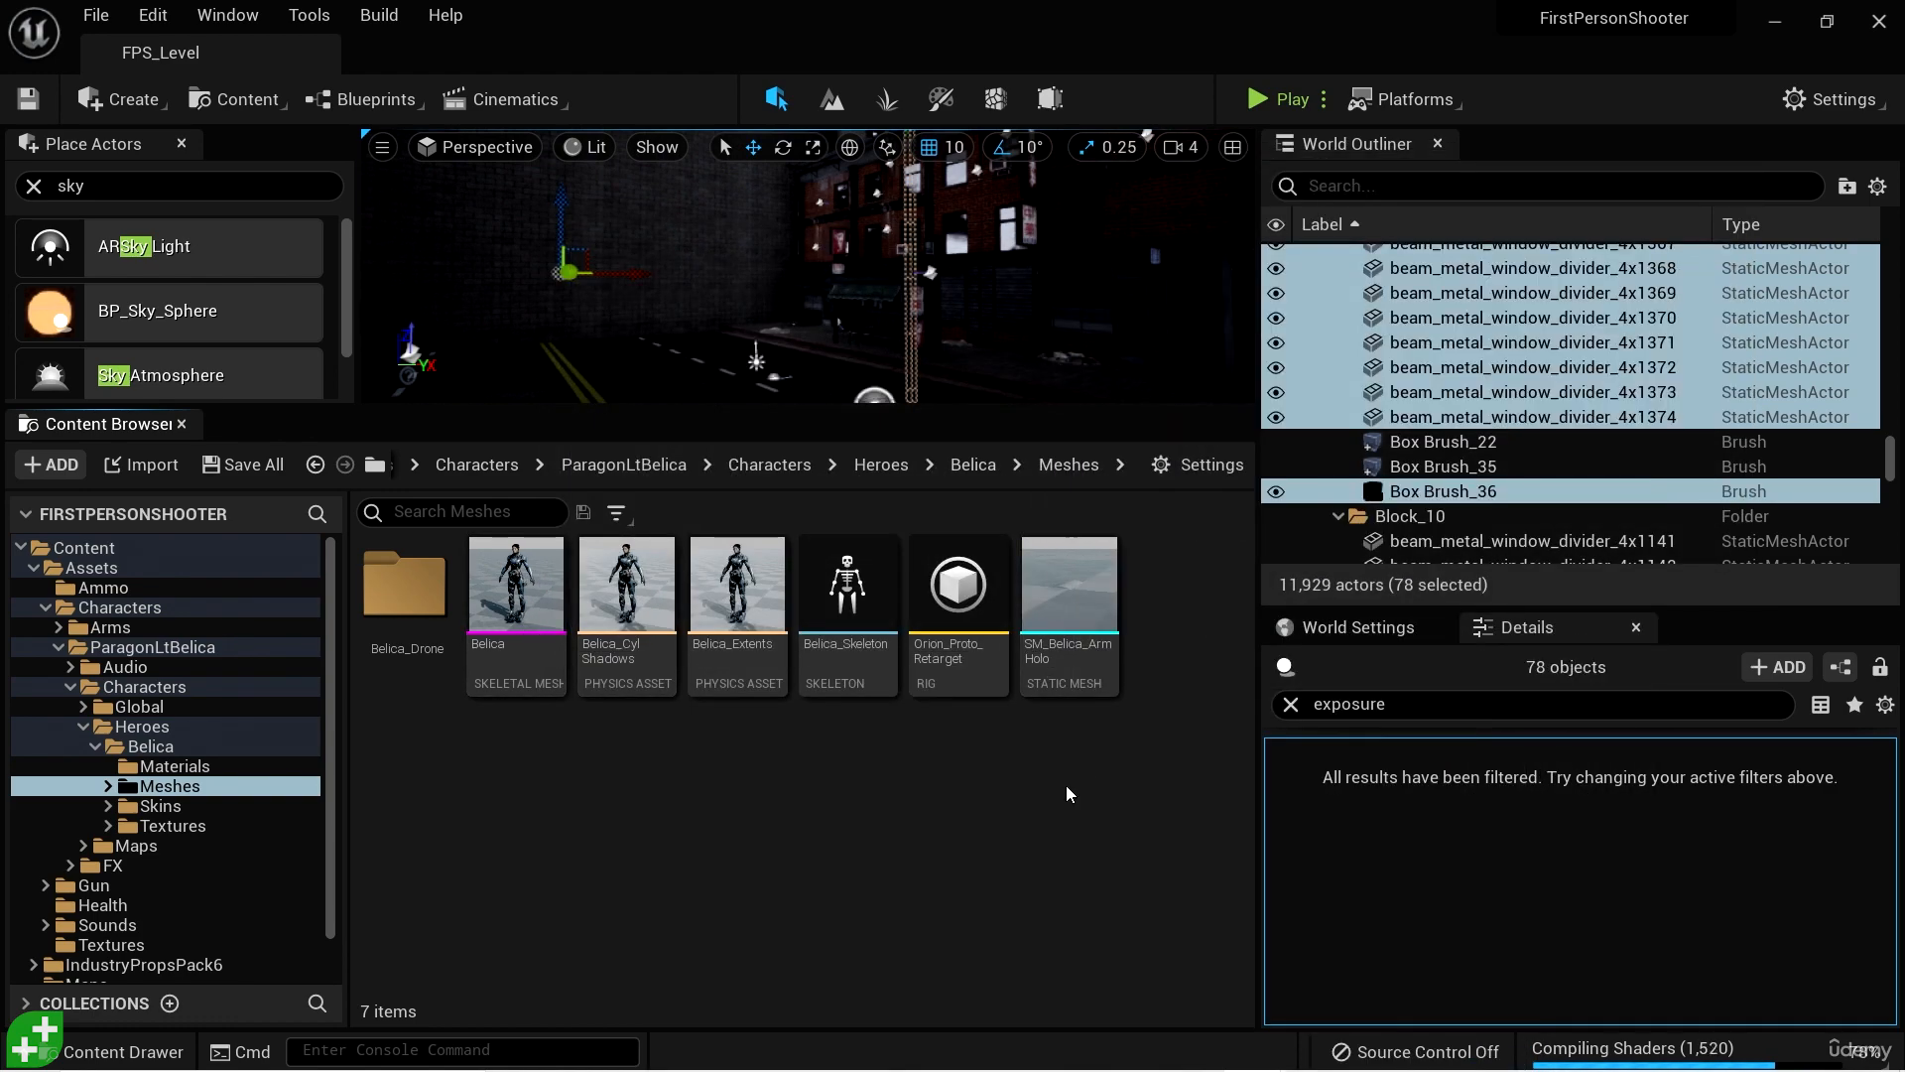
left_click(516, 591)
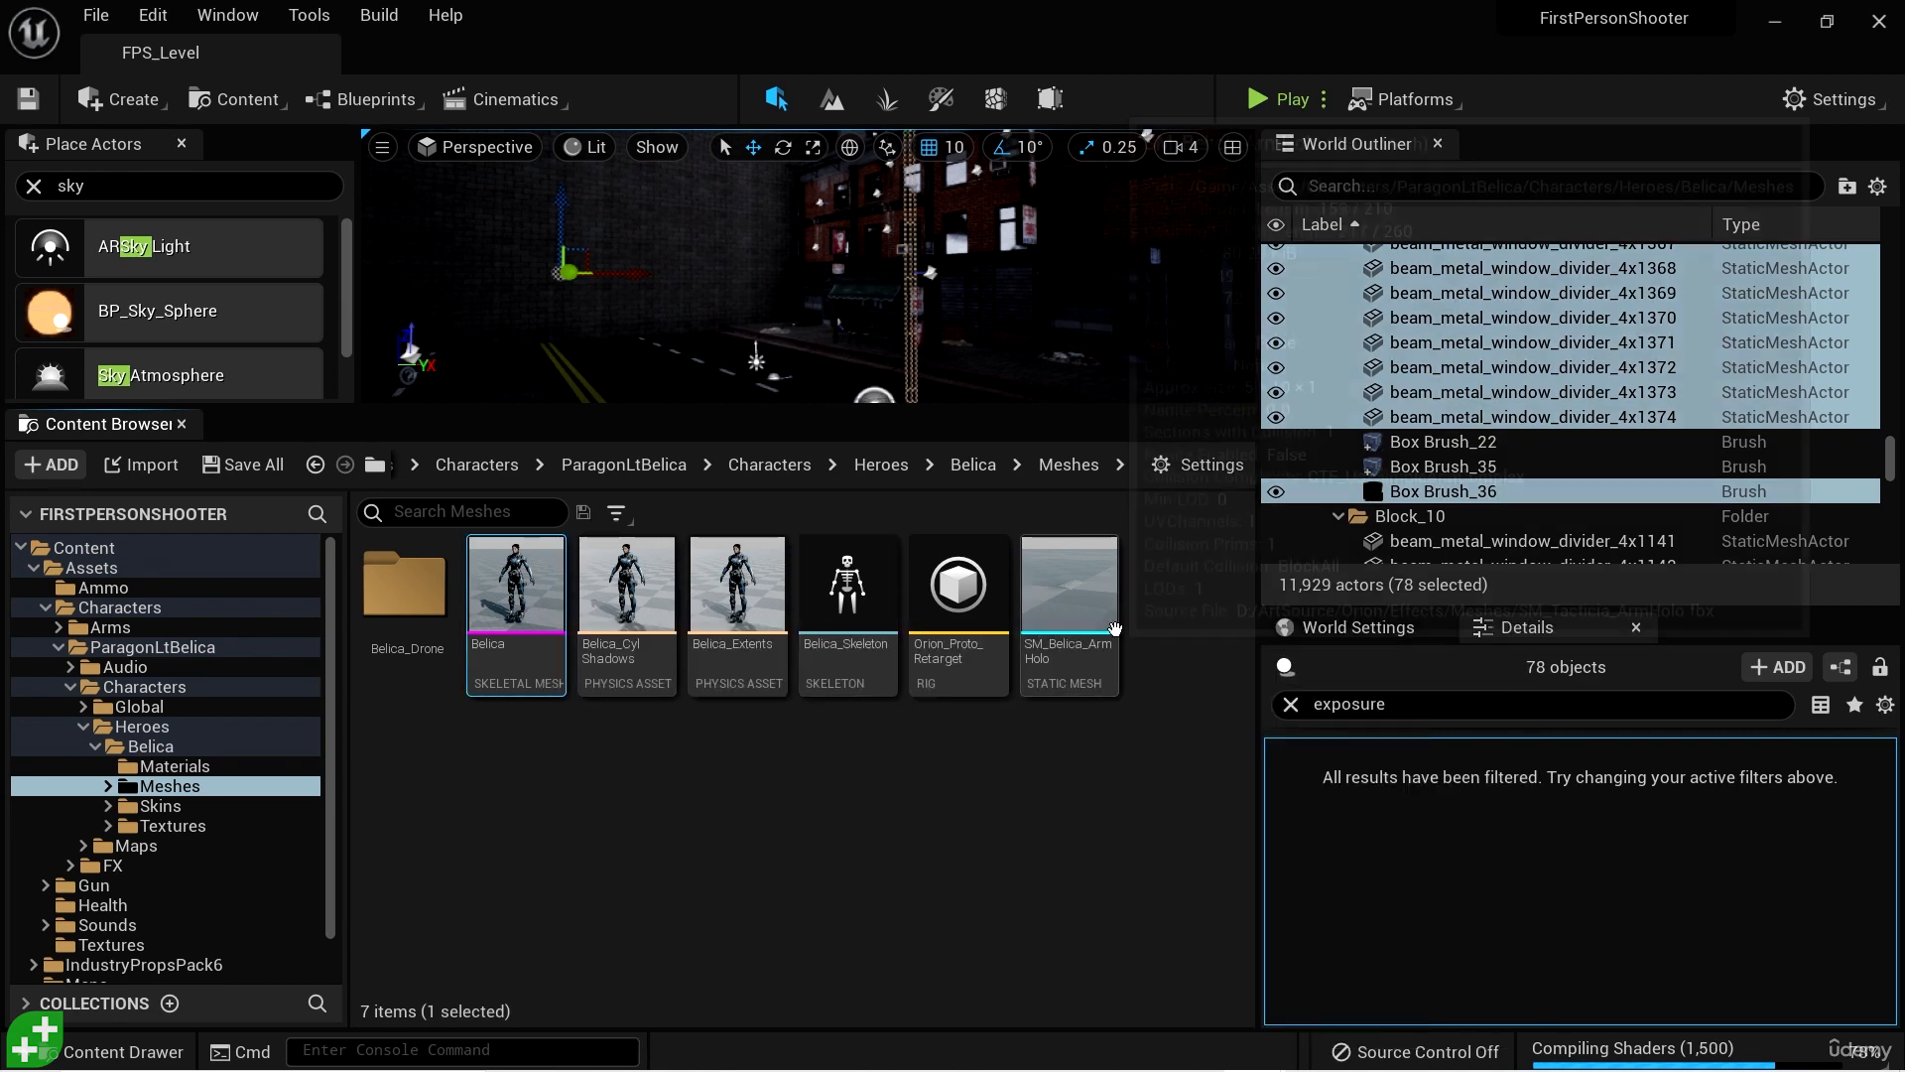
left_click(1115, 628, "shift")
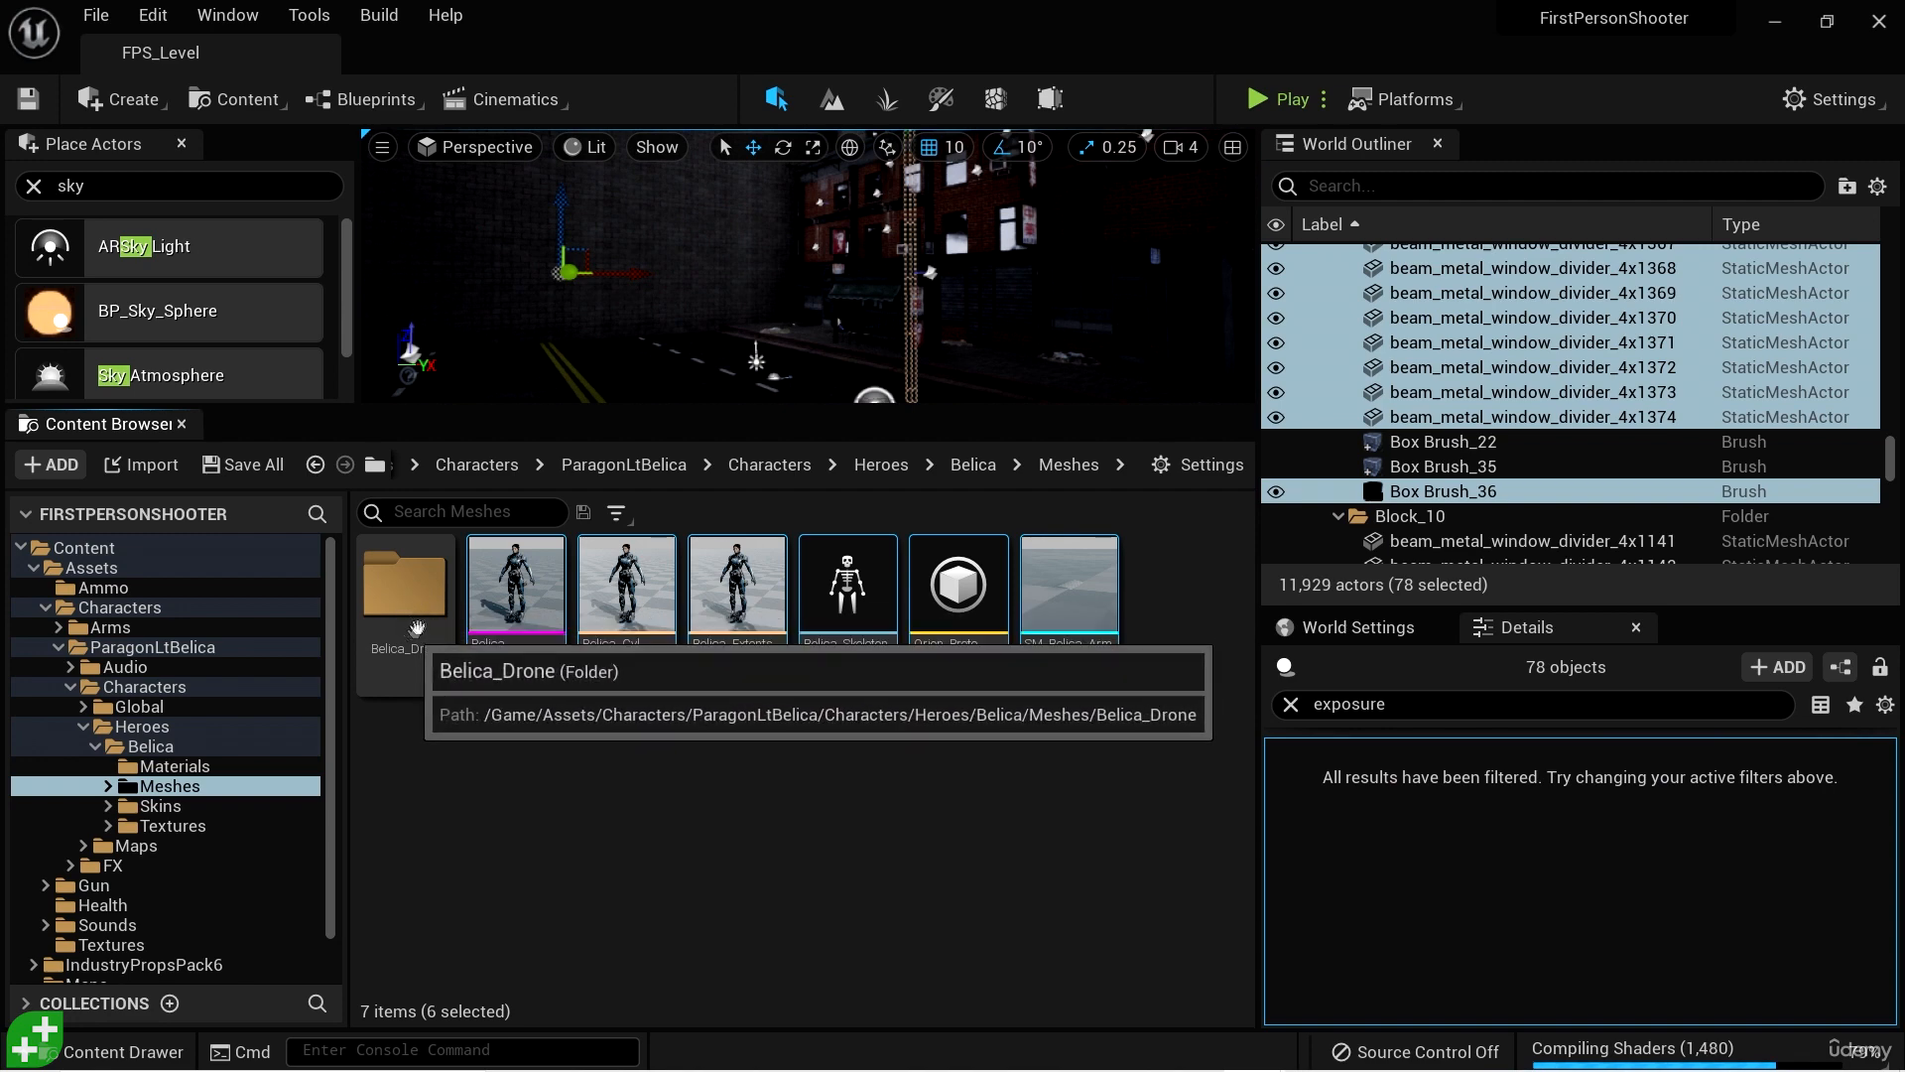
left_click(370, 633)
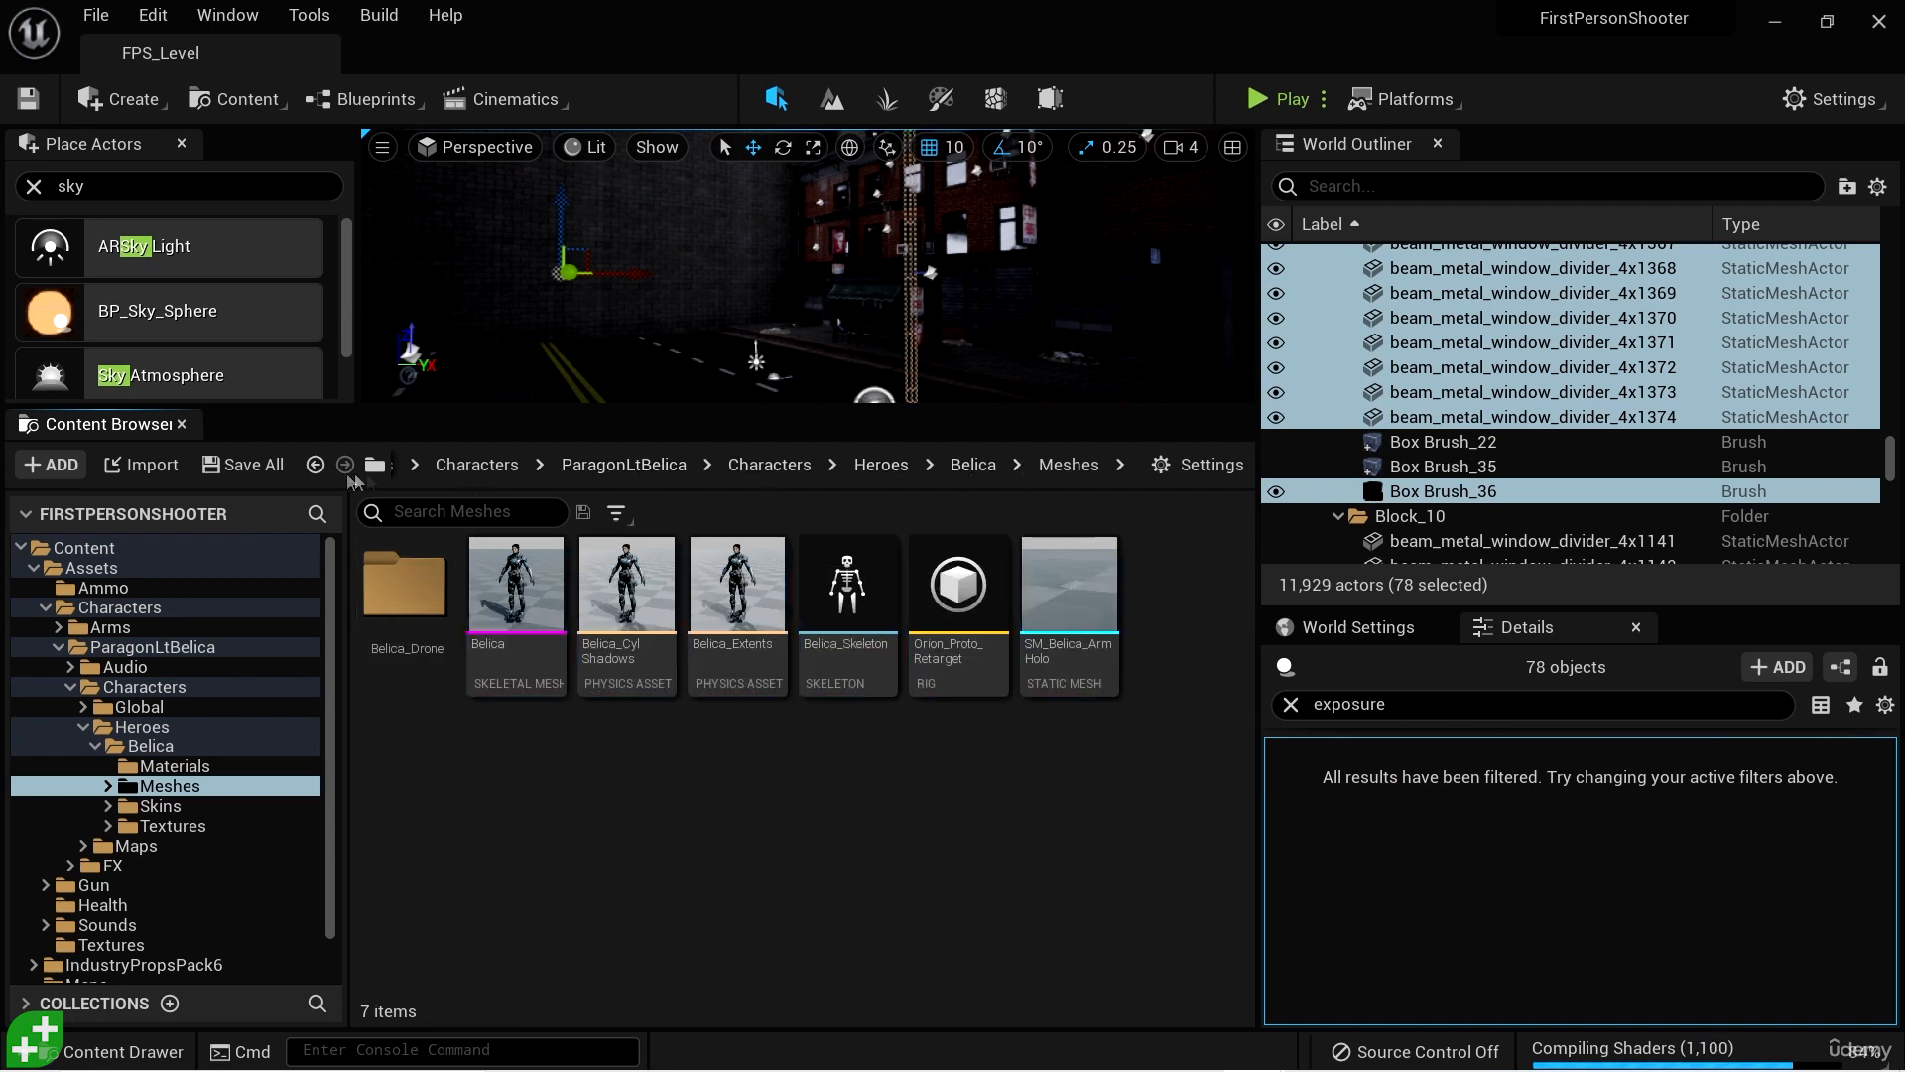
left_click(315, 466)
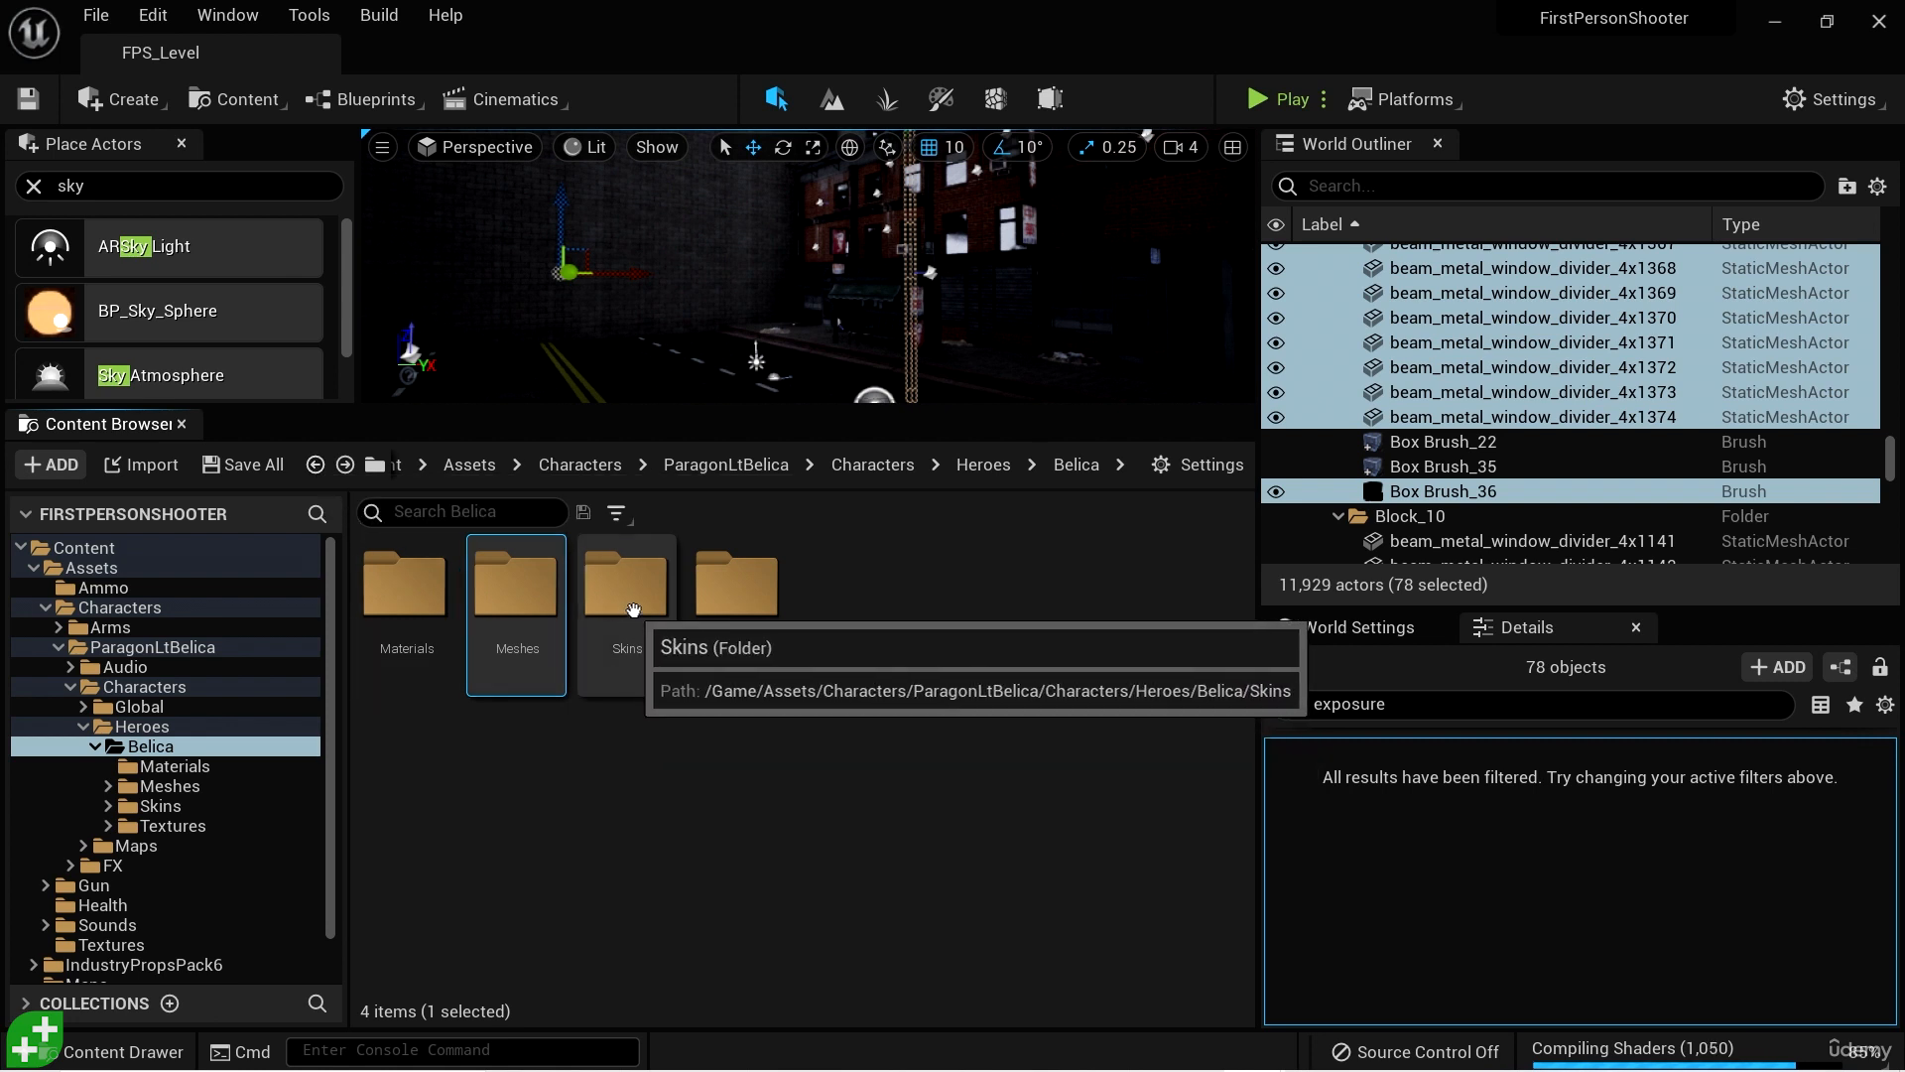
- Examine the Materials, Meshes and Textures folders of the Biohazard skin, and return to the Belica folder
double_click(628, 587)
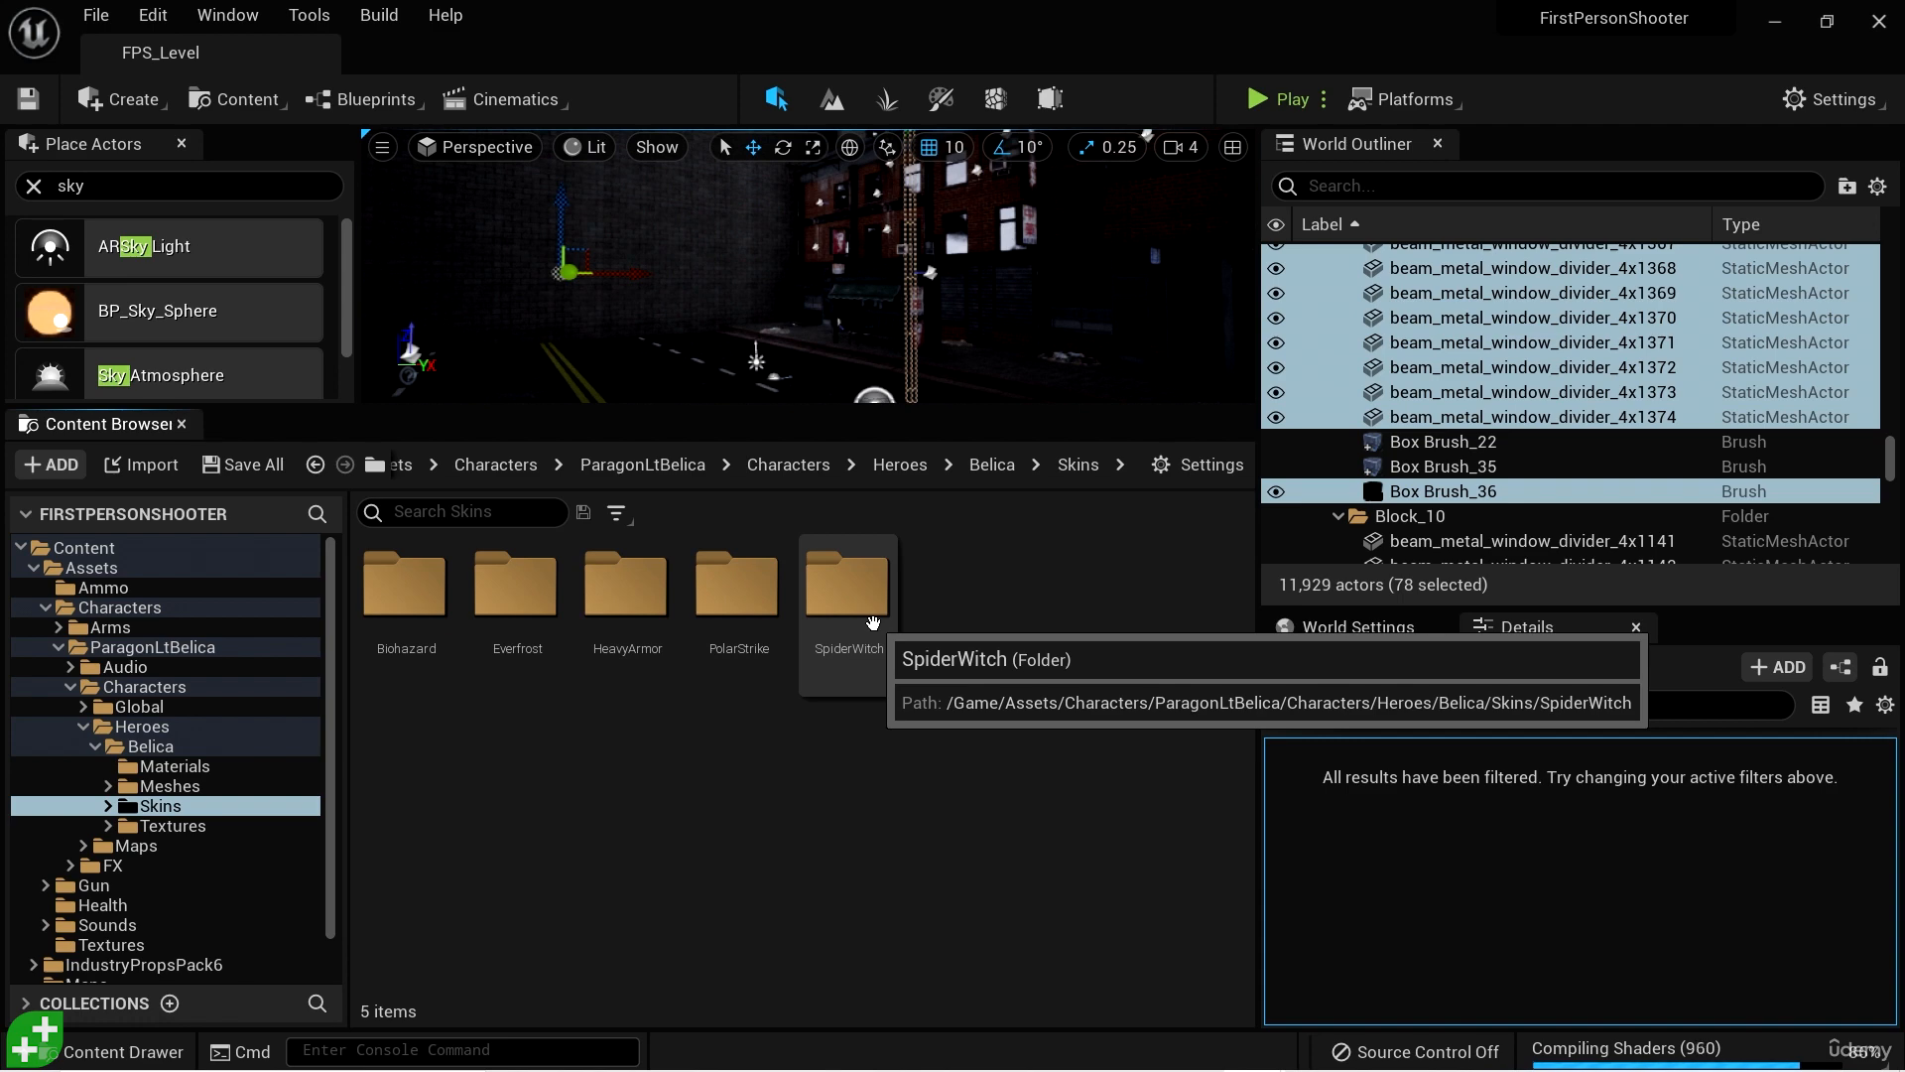
double_click(405, 587)
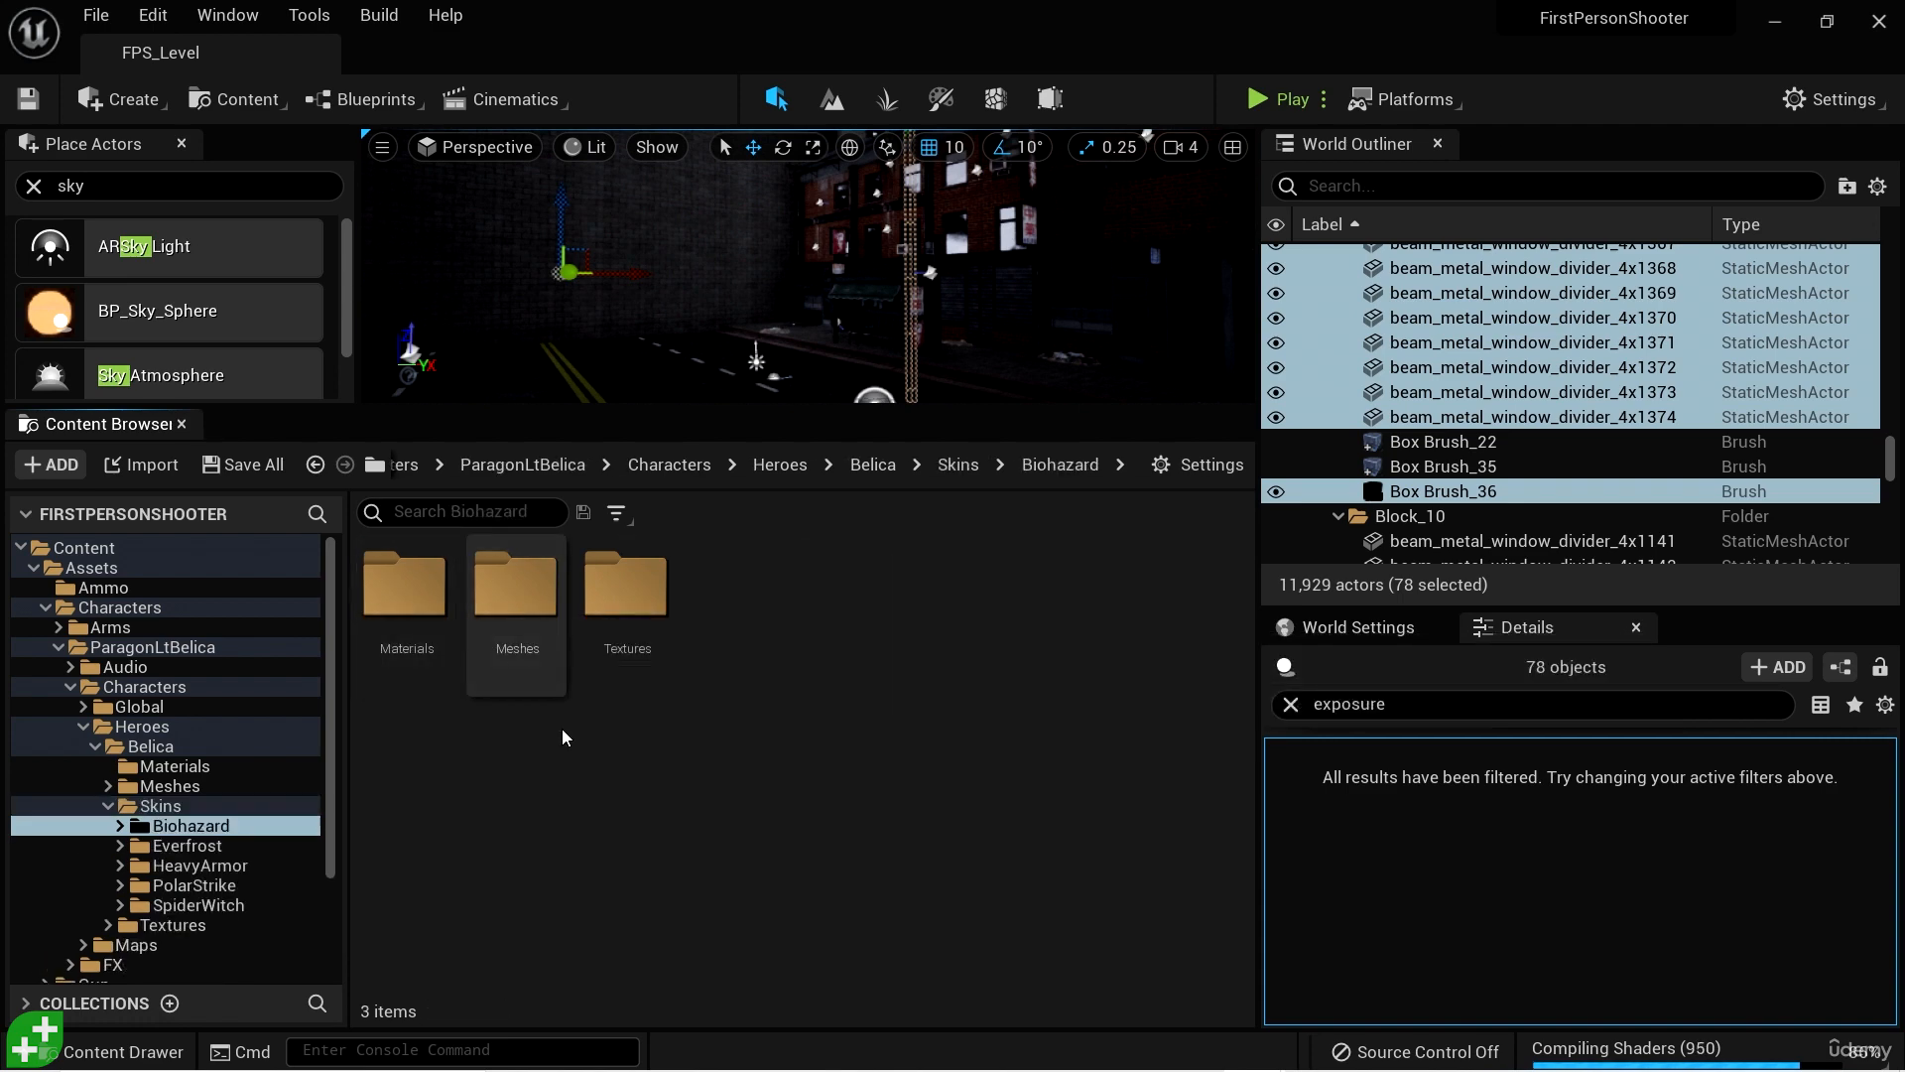
double_click(404, 588)
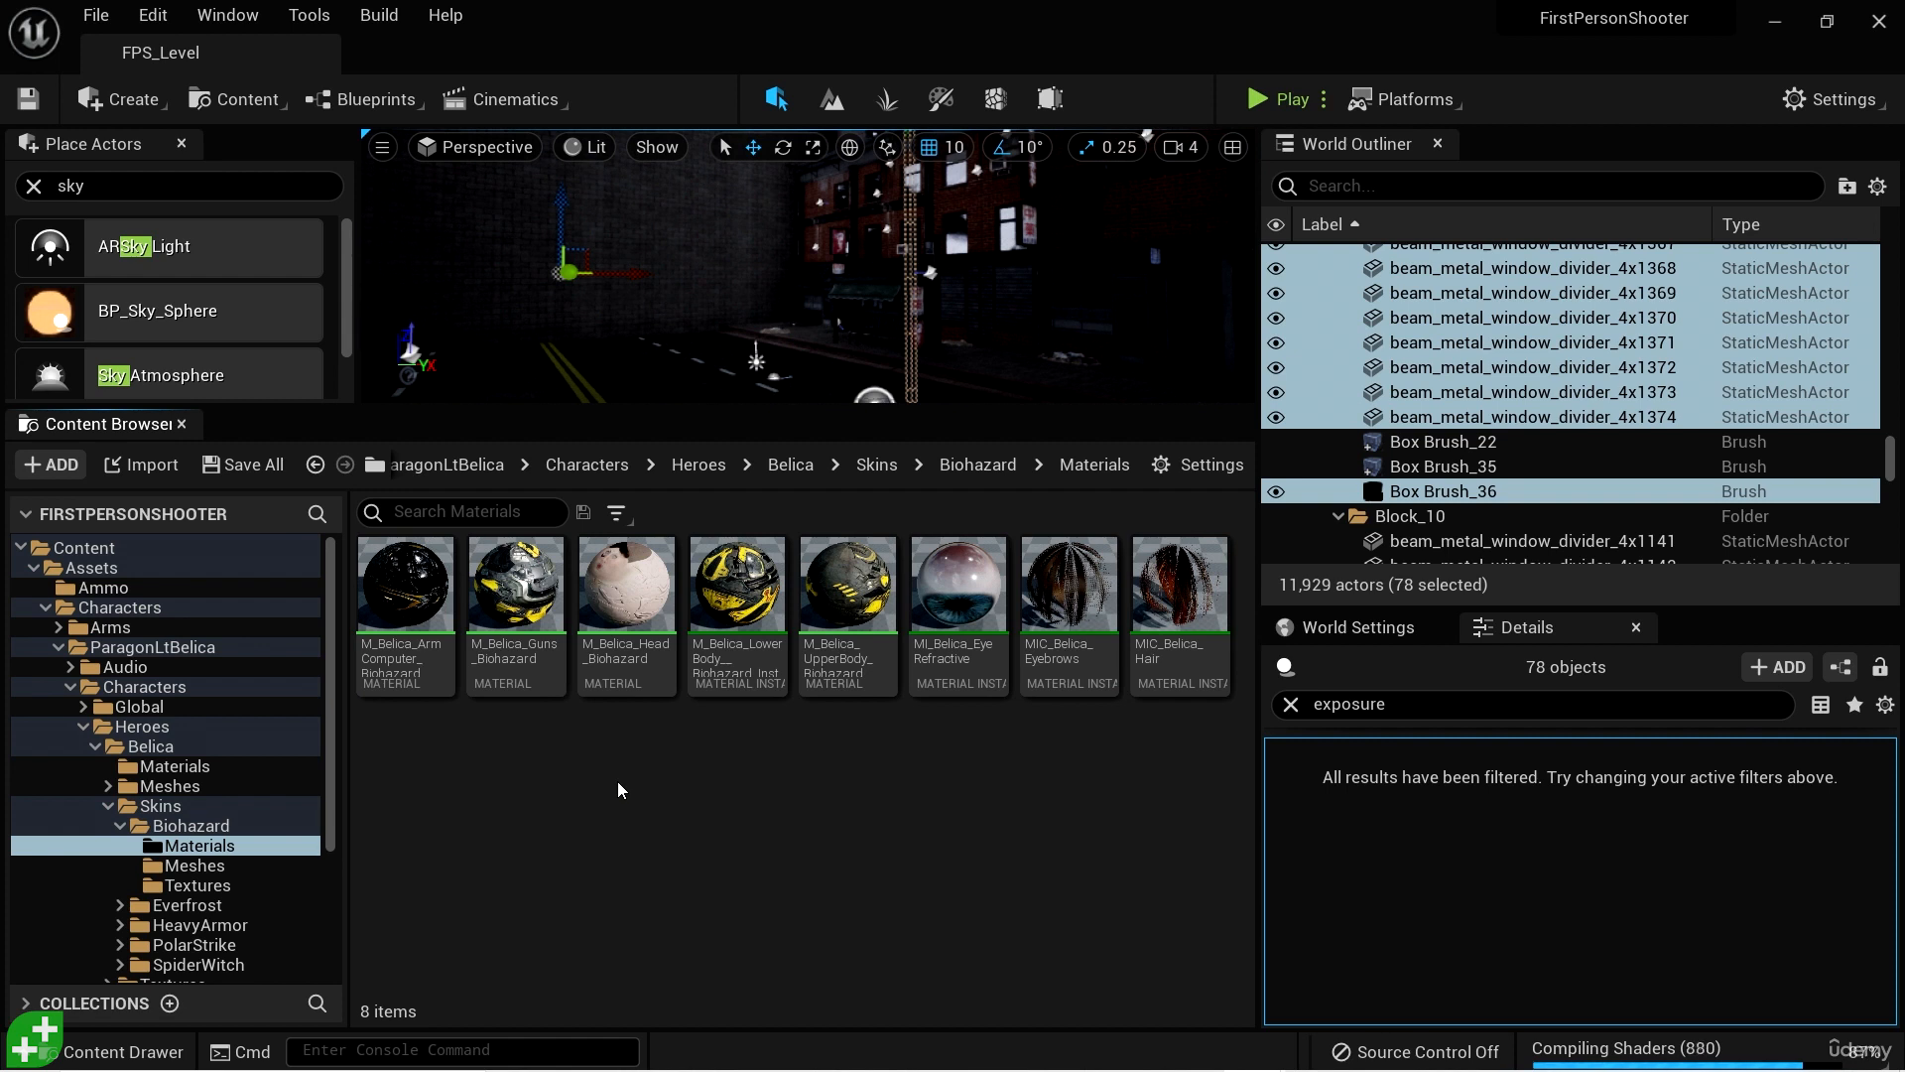
left_click(979, 466)
double_click(510, 590)
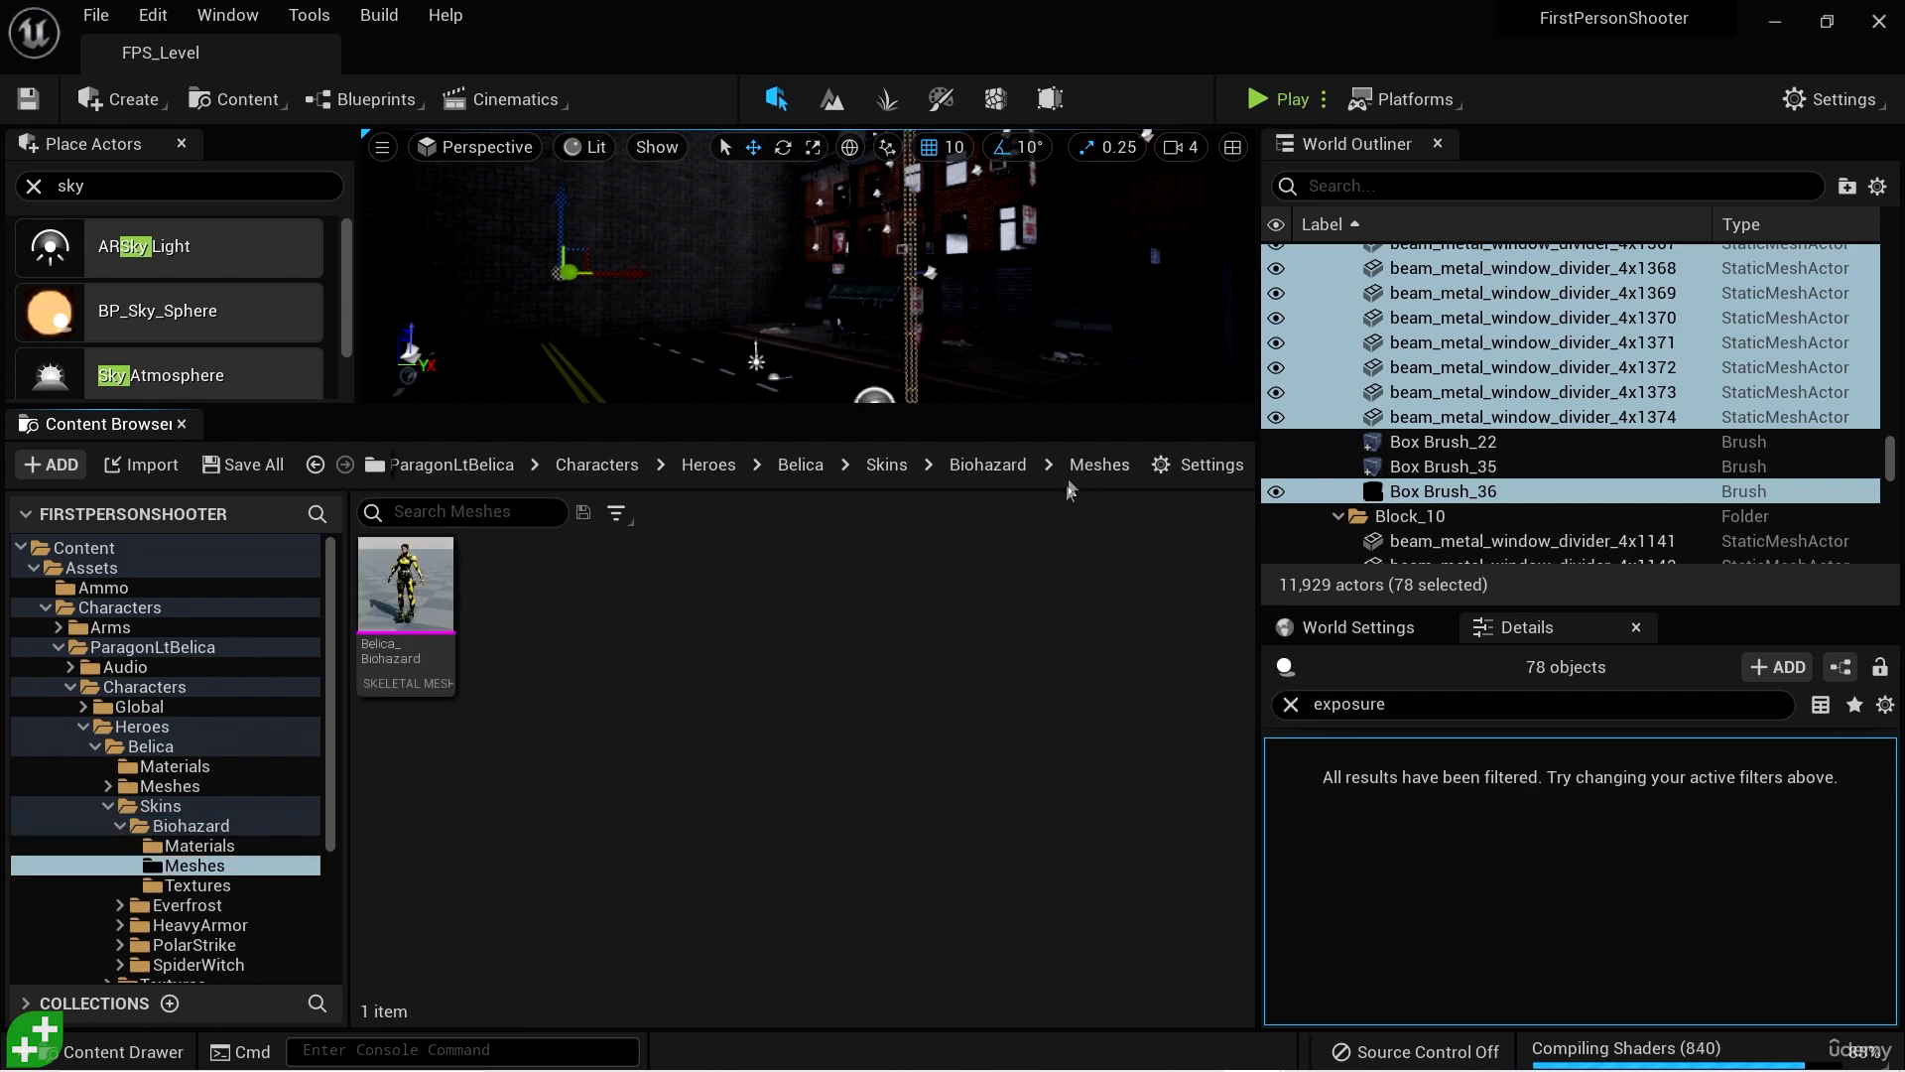
left_click(993, 466)
double_click(627, 596)
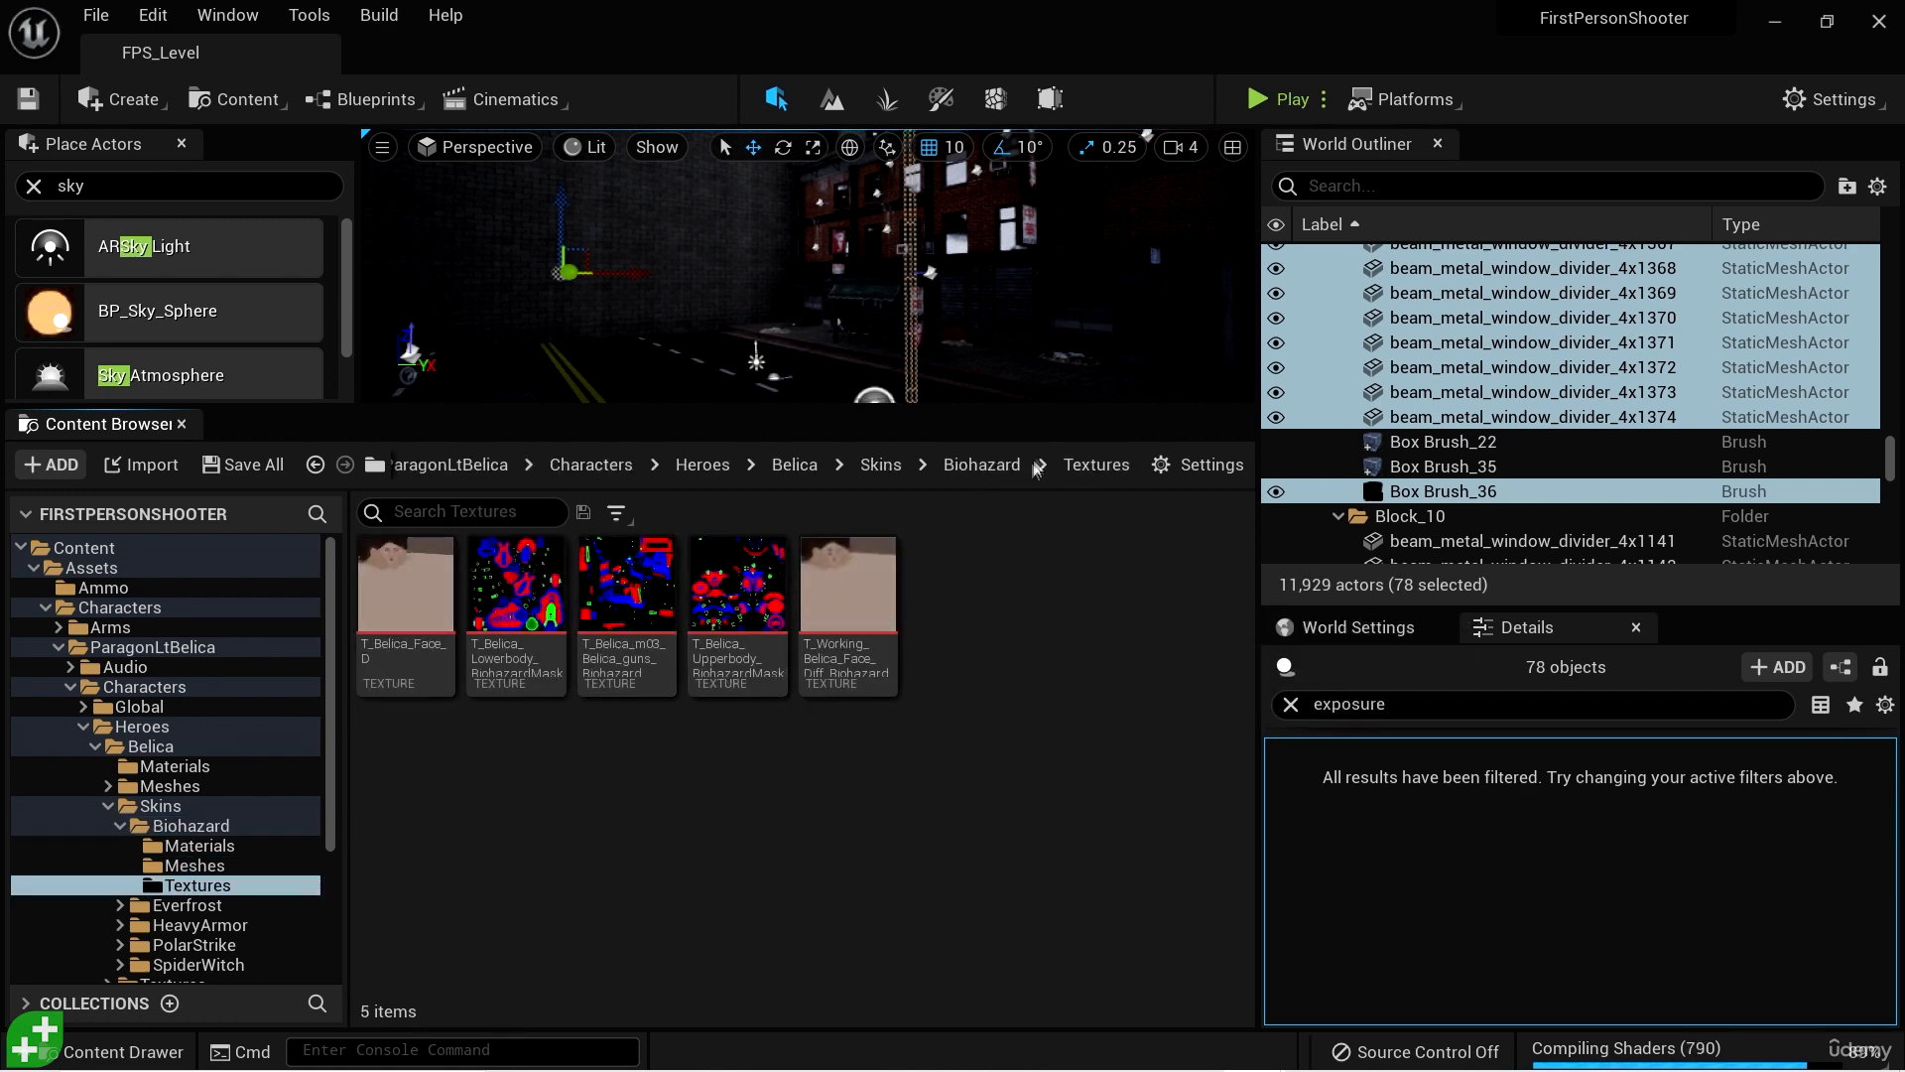
left_click(982, 466)
left_click(954, 466)
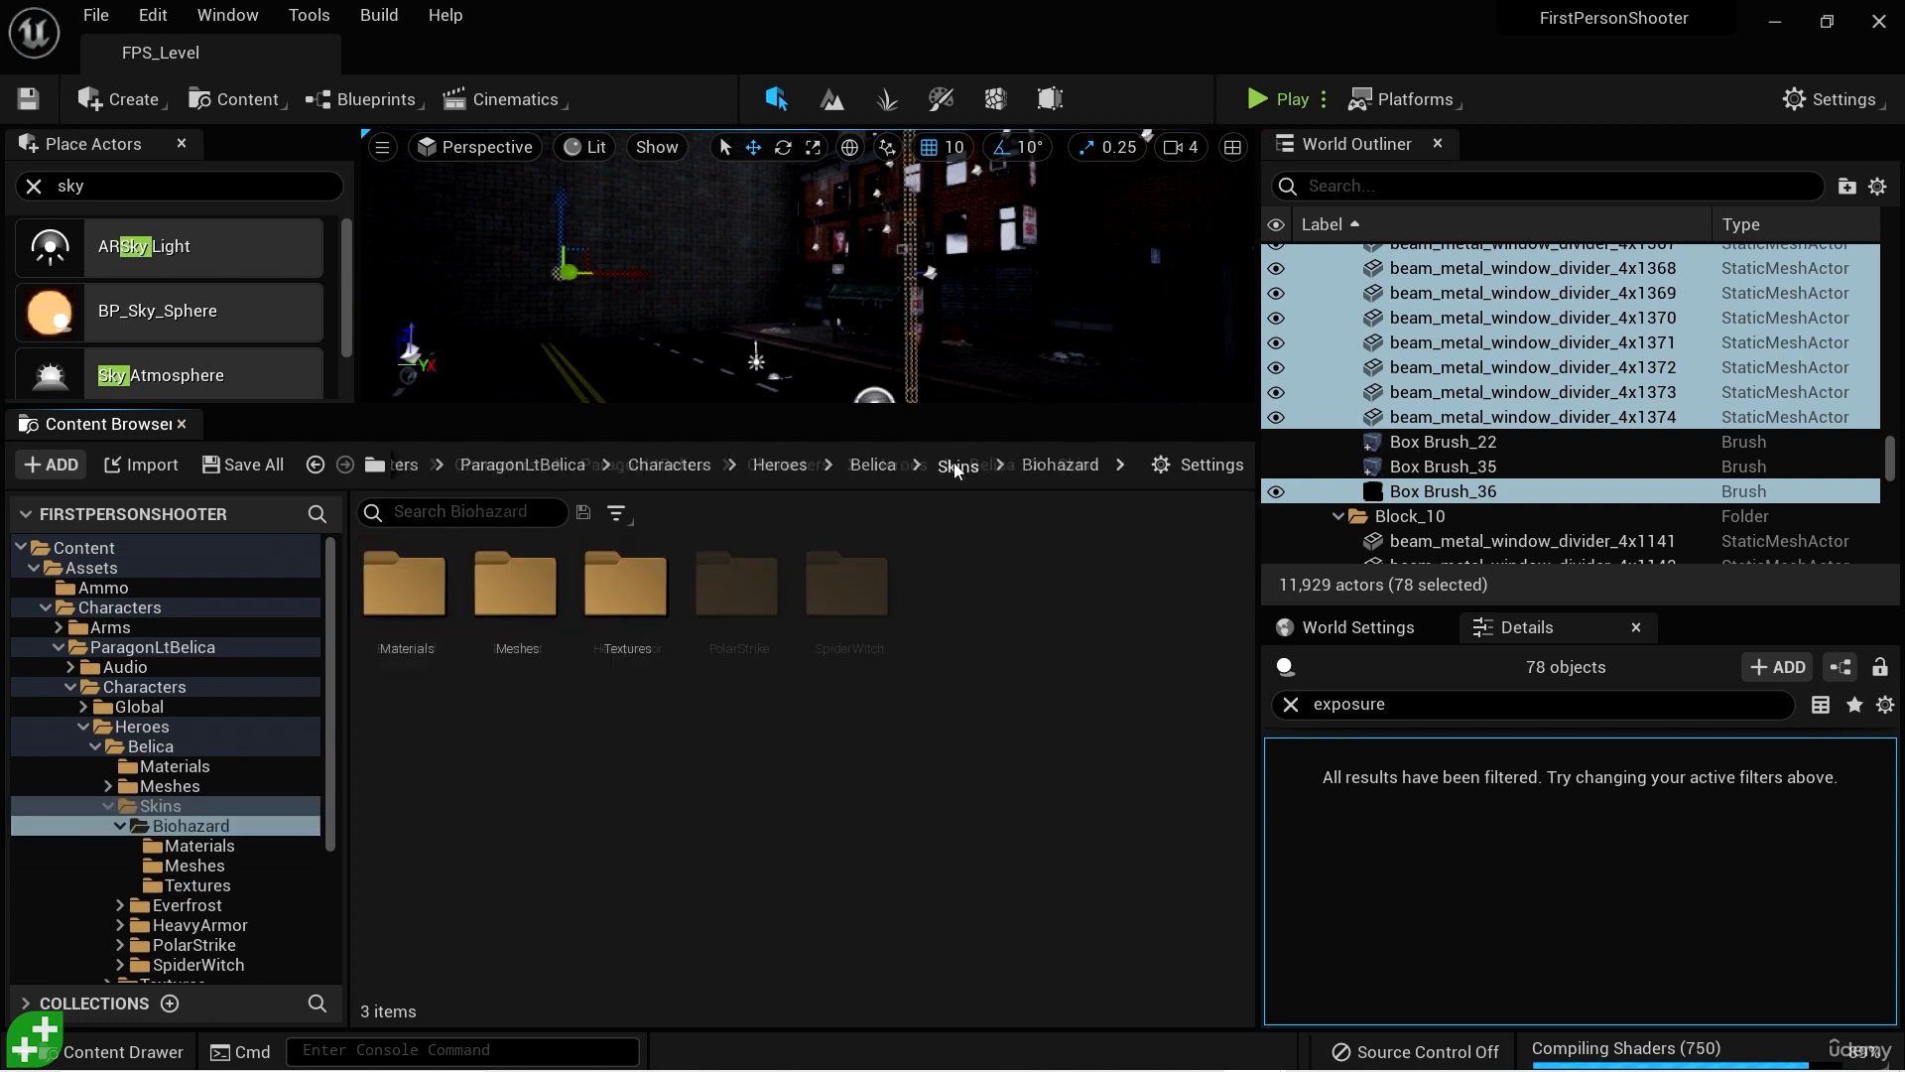
left_click(992, 467)
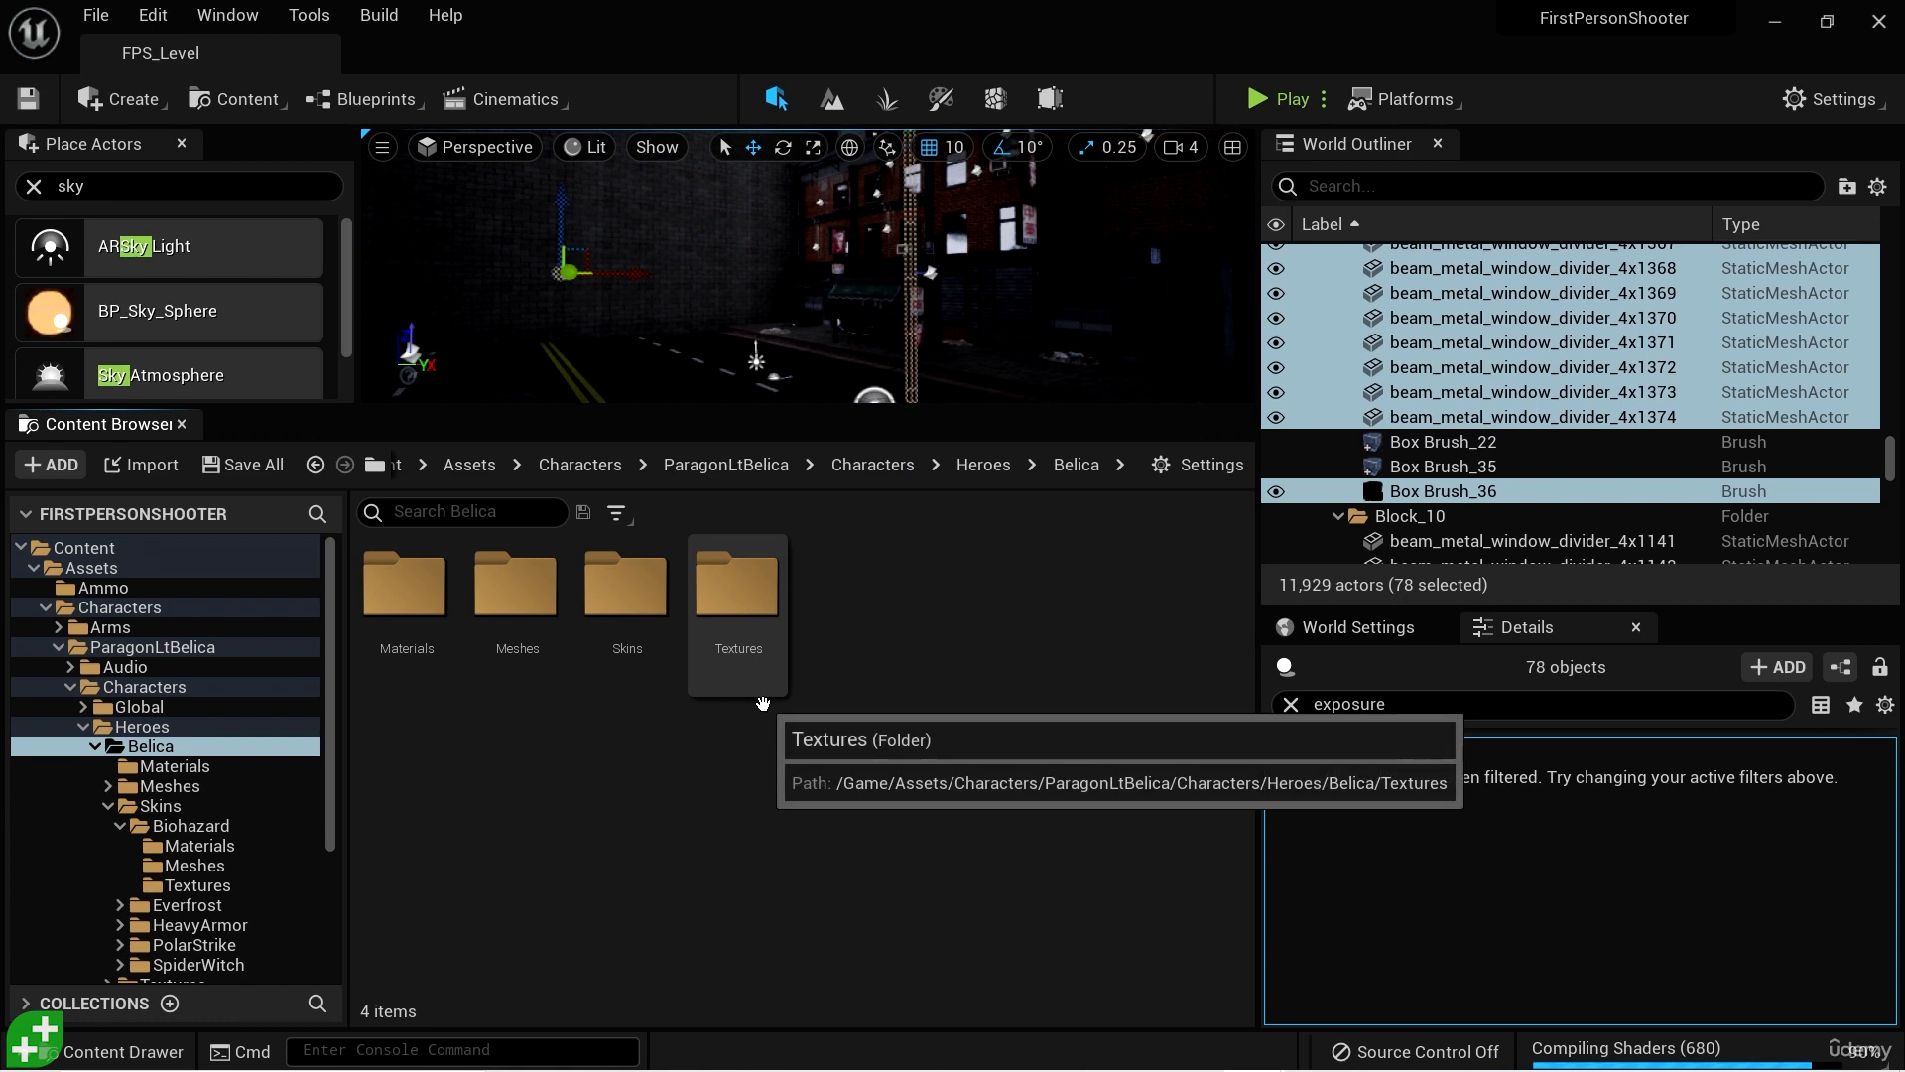
- Force delete the Skins folder inside Belica despite the LtBelica level referencing its assets
left_click(627, 594)
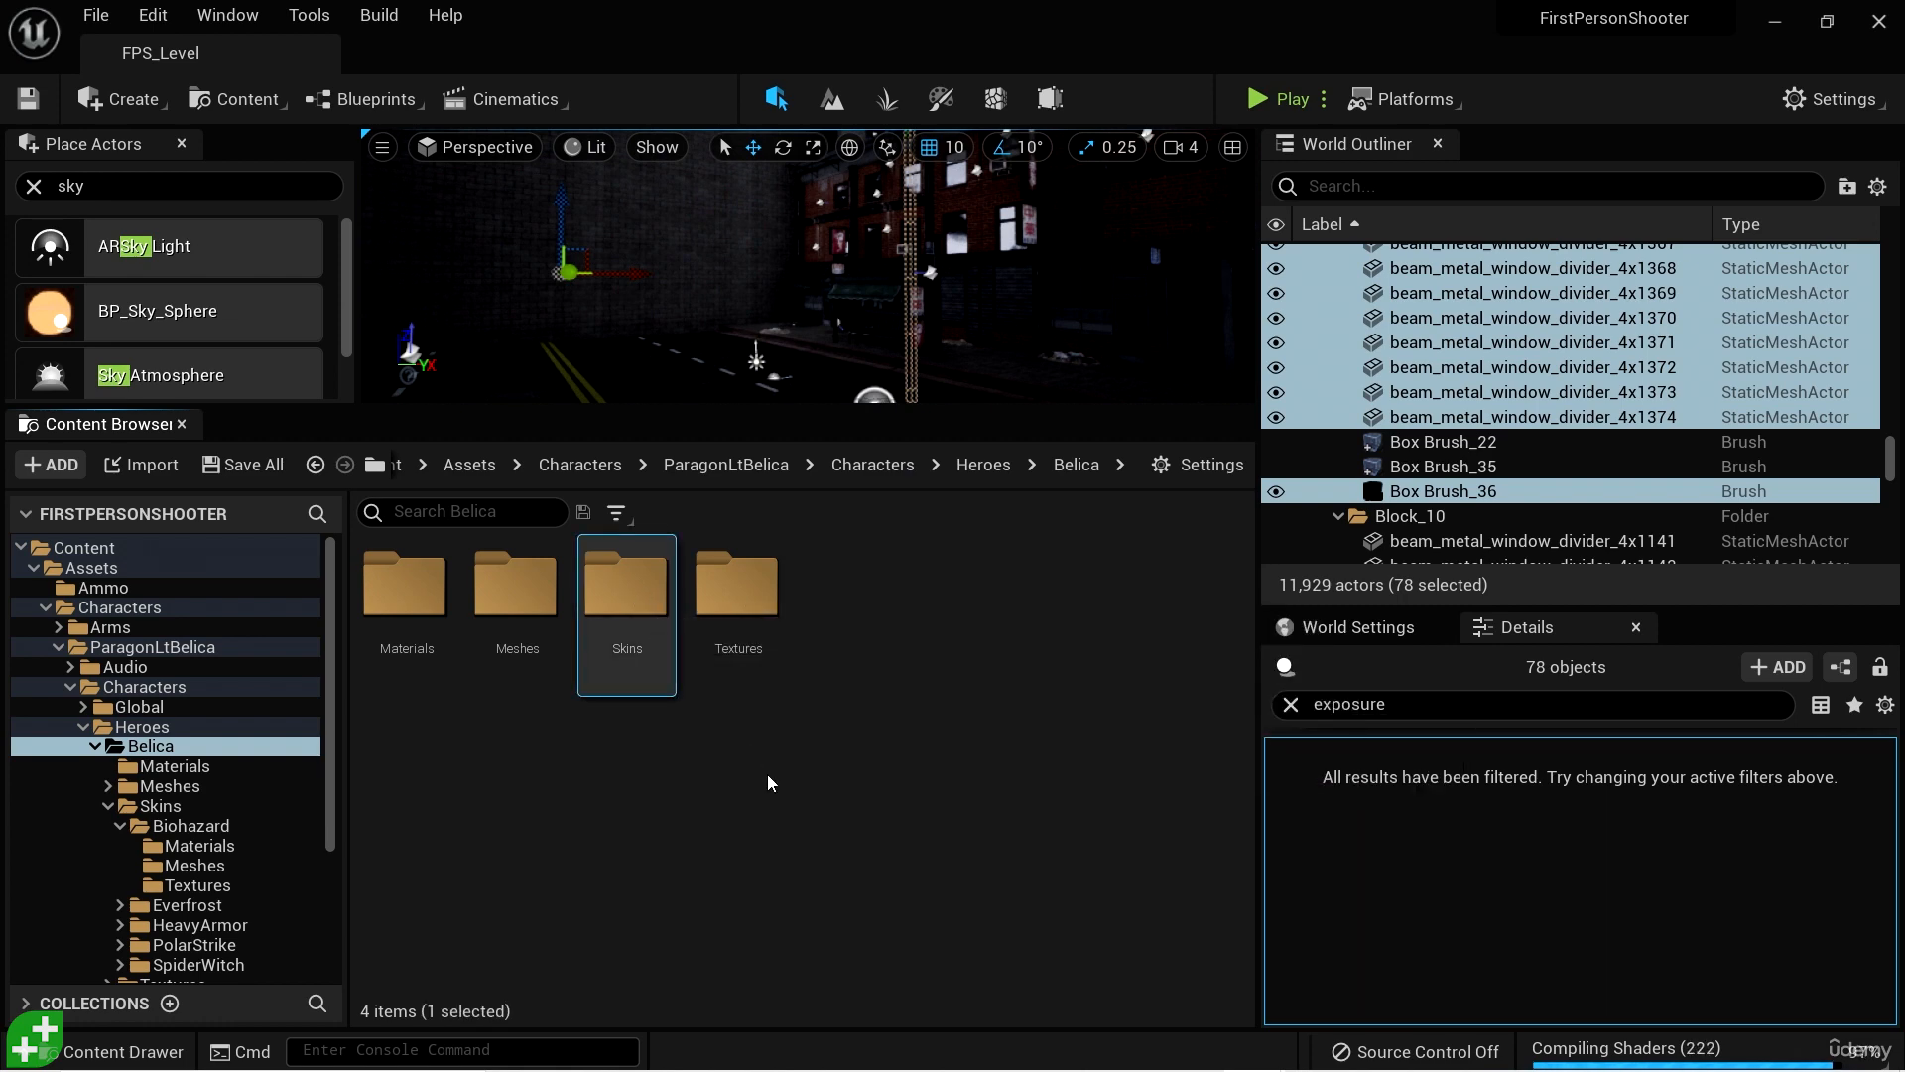
key("Delete")
left_click(835, 832)
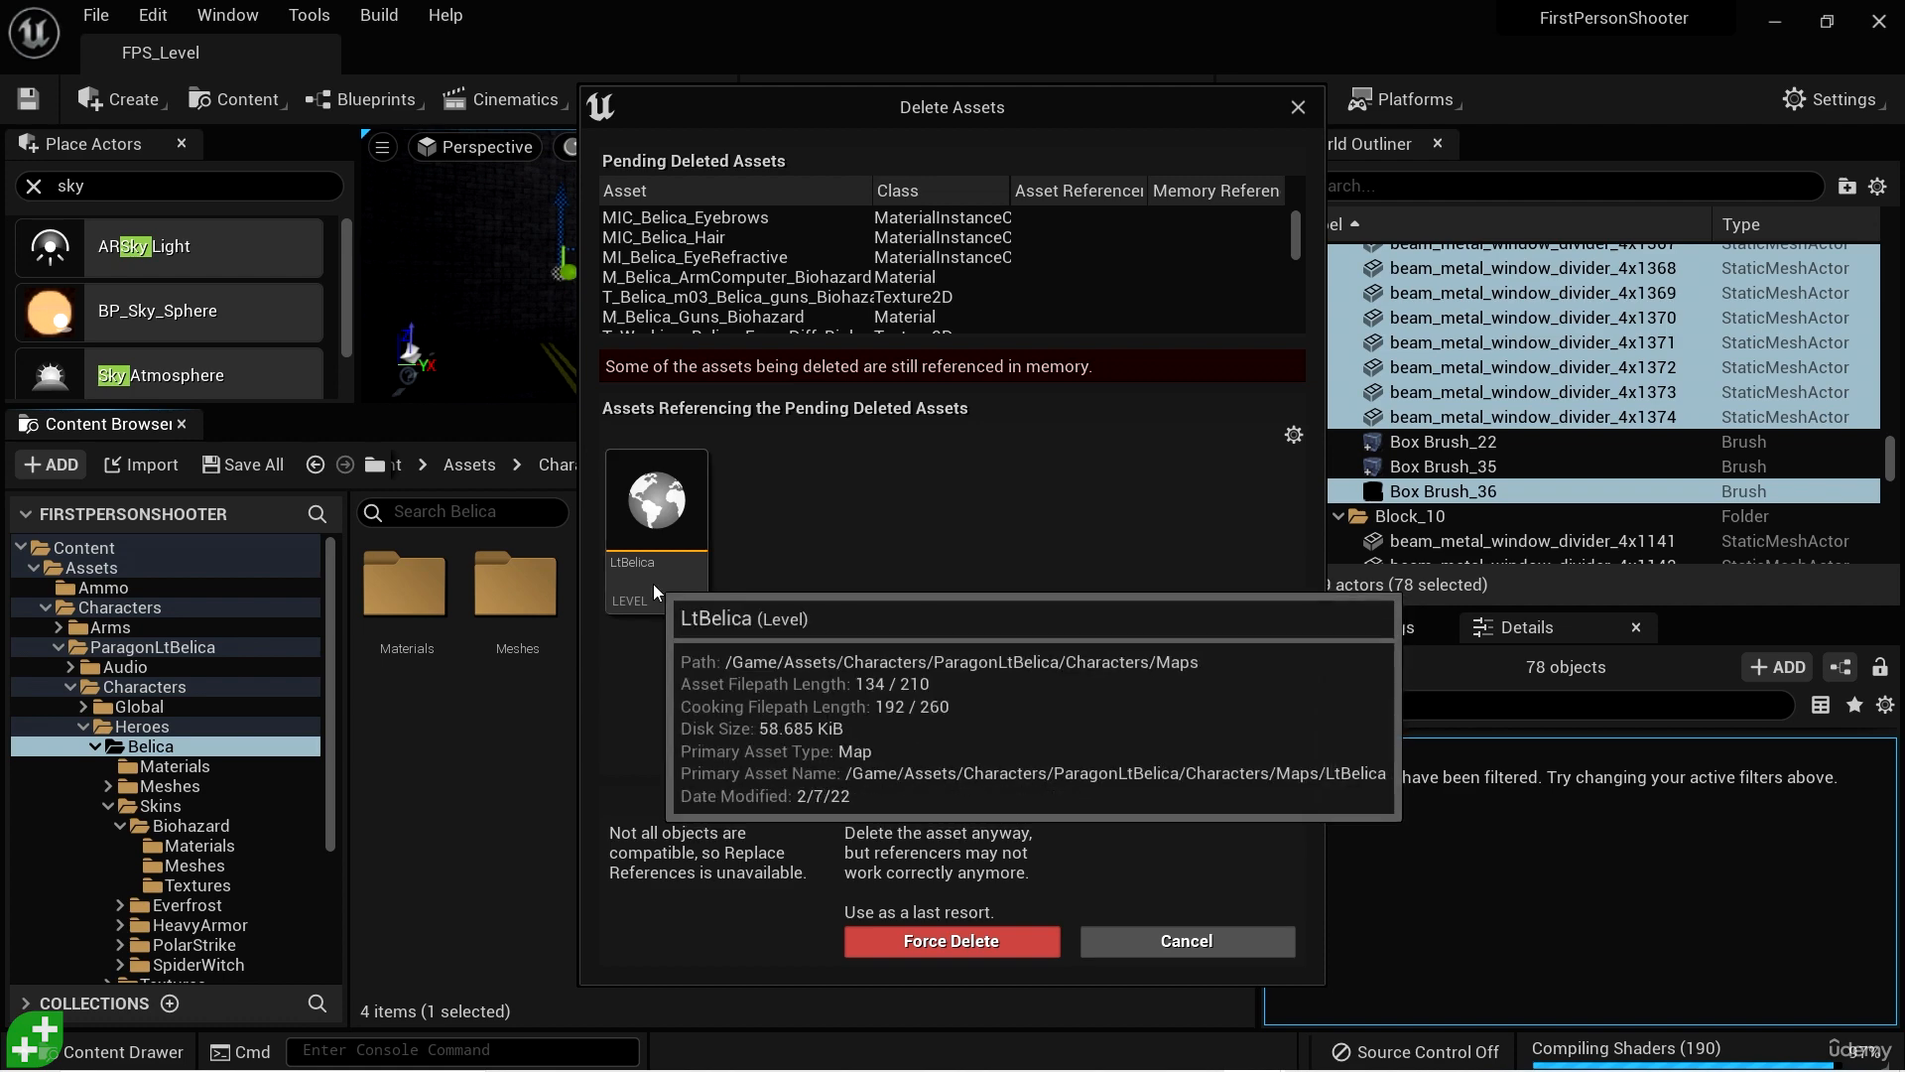
left_click(951, 941)
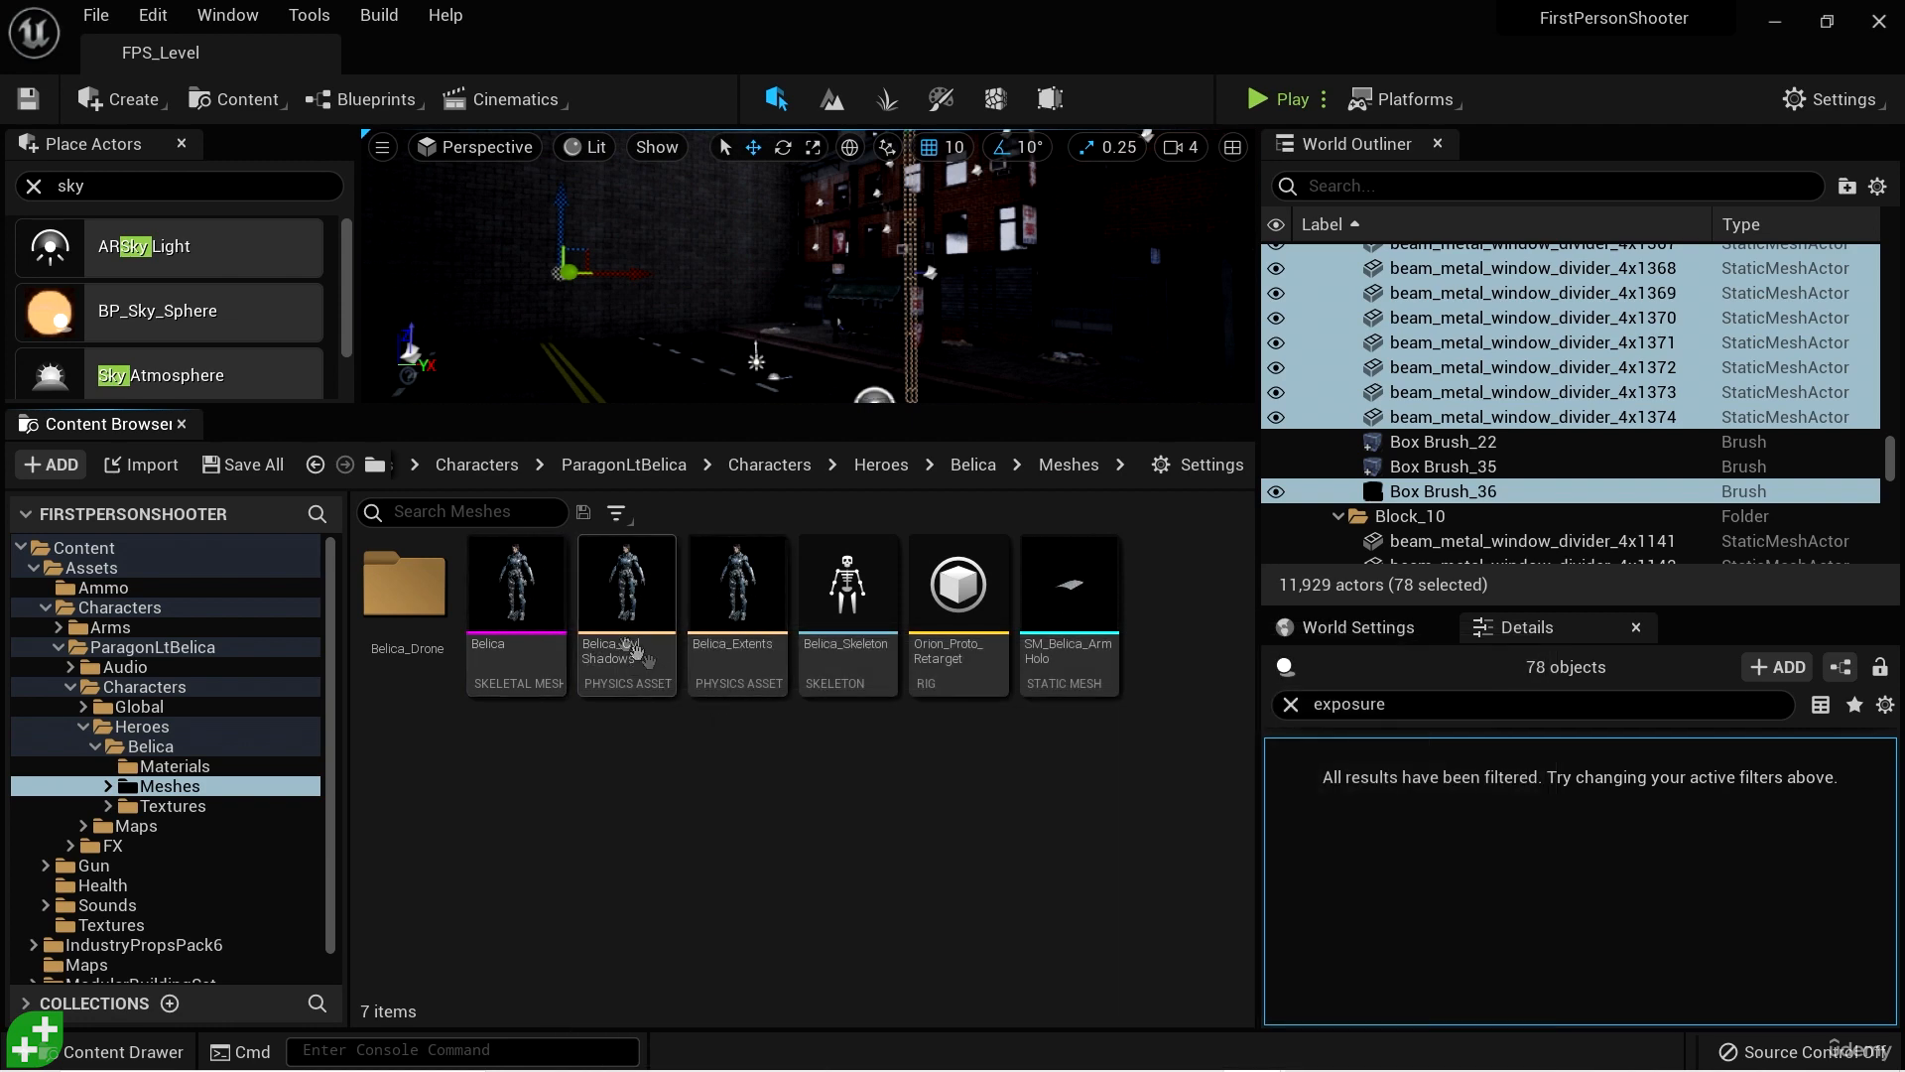
- Force delete every asset beside the Belica_Drone folder in Belica's Meshes folder, from Belica to SM_Belica_ArmHolo, and return to ParagonLtBelica
left_click(516, 605)
left_click(1077, 625, "shift")
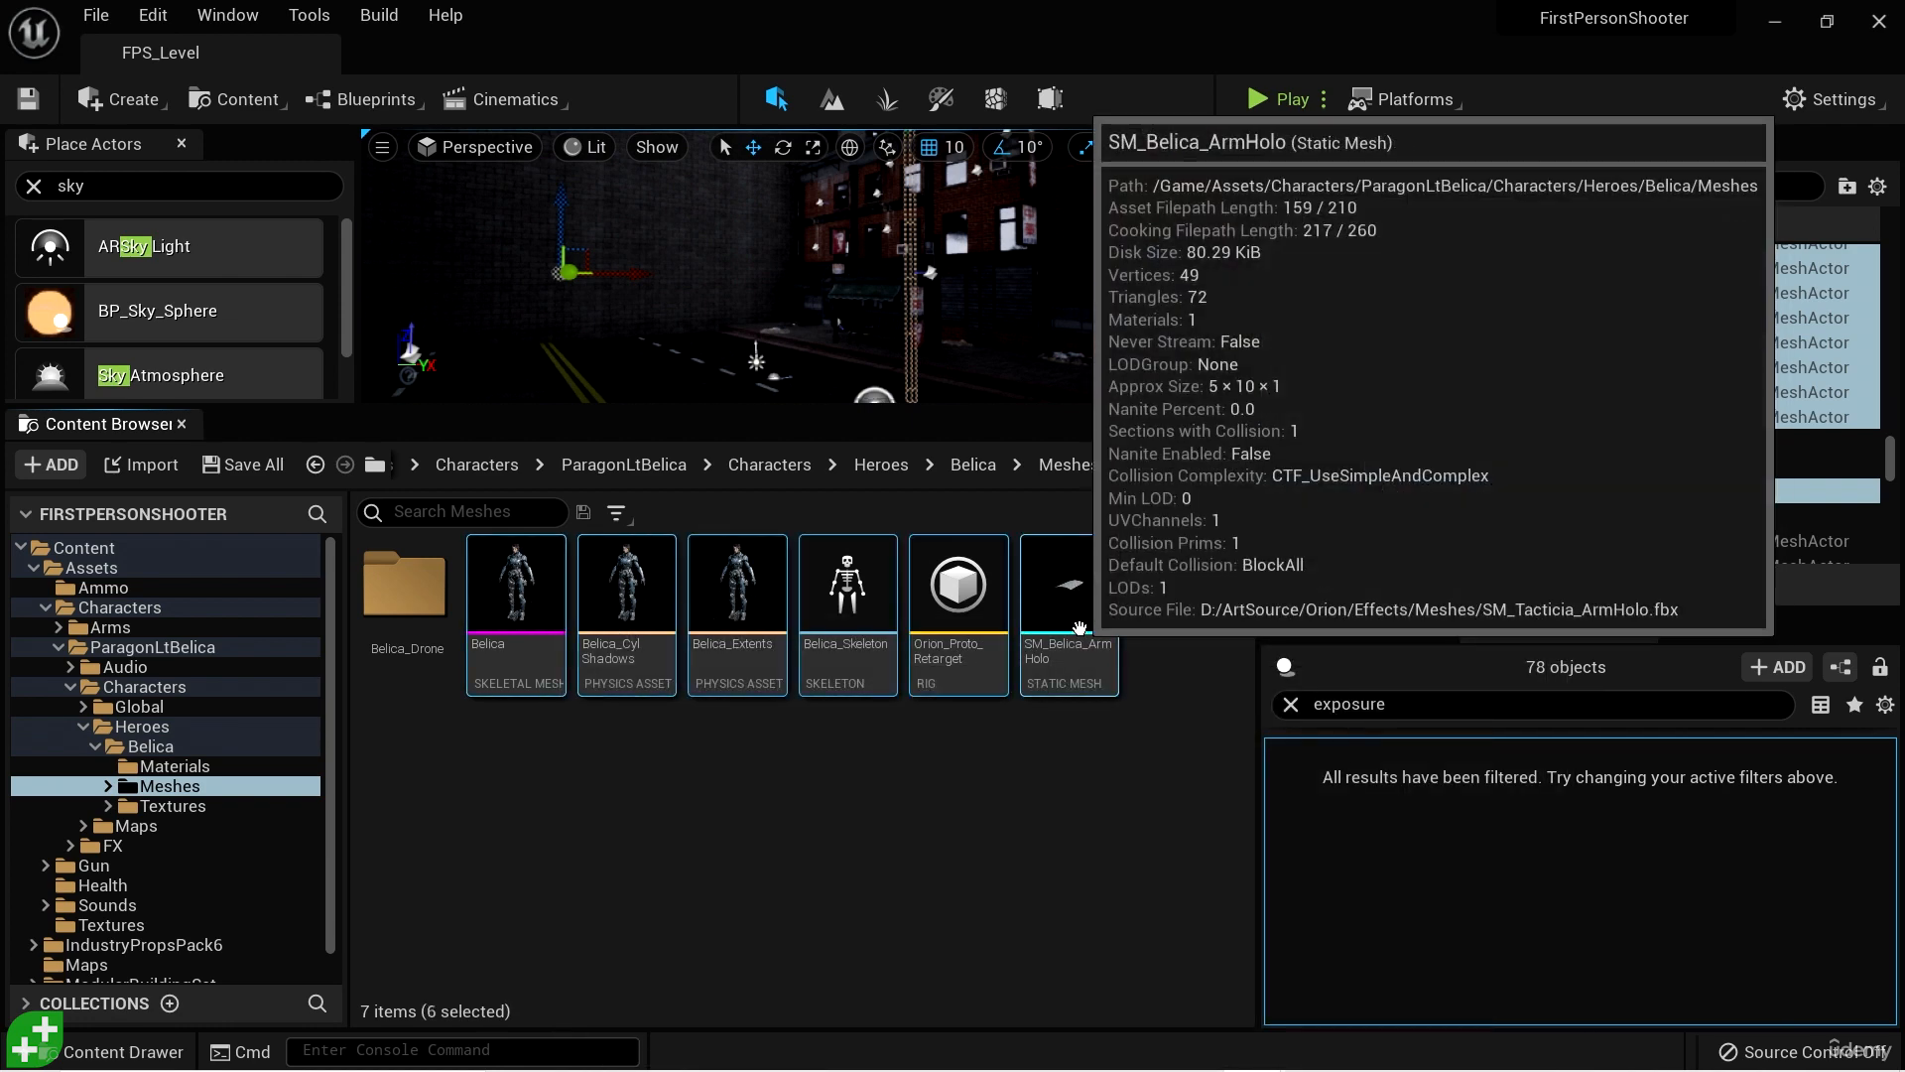
key("Delete")
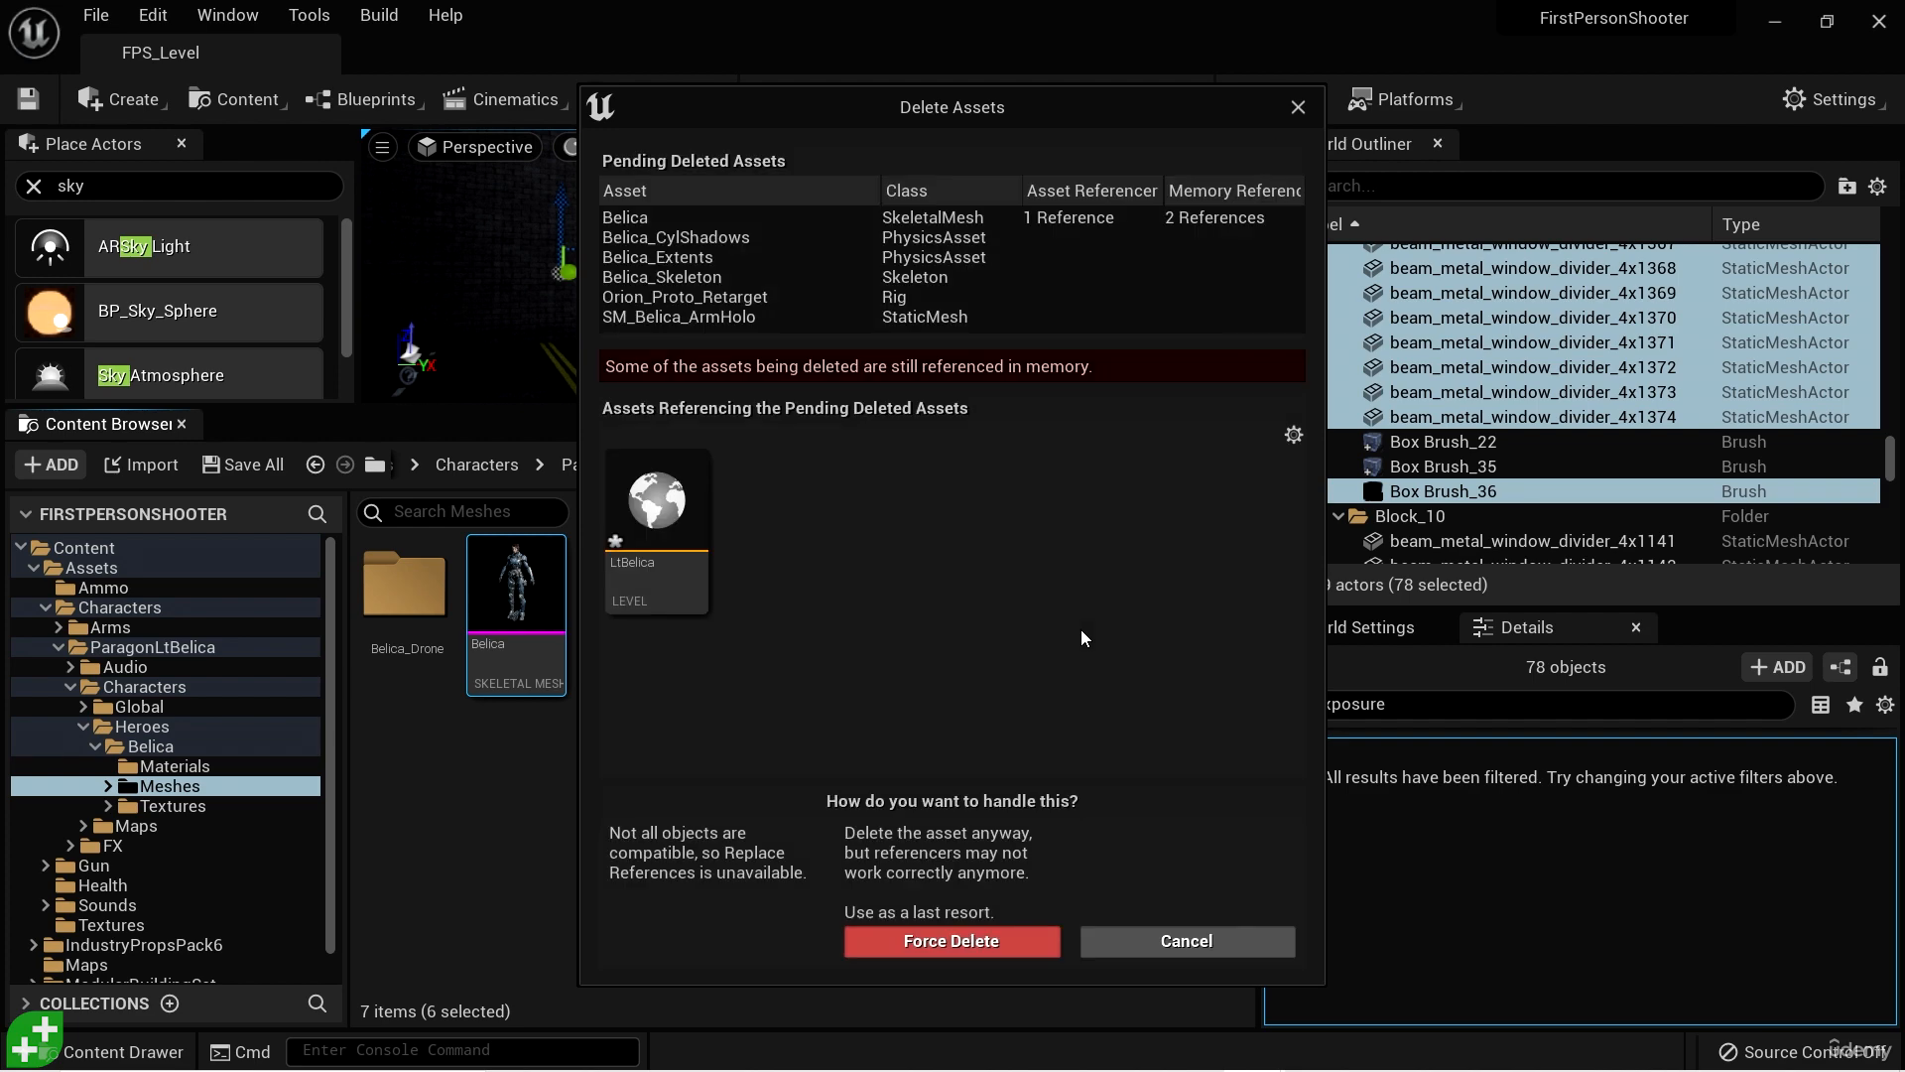
mouse_move(668, 552)
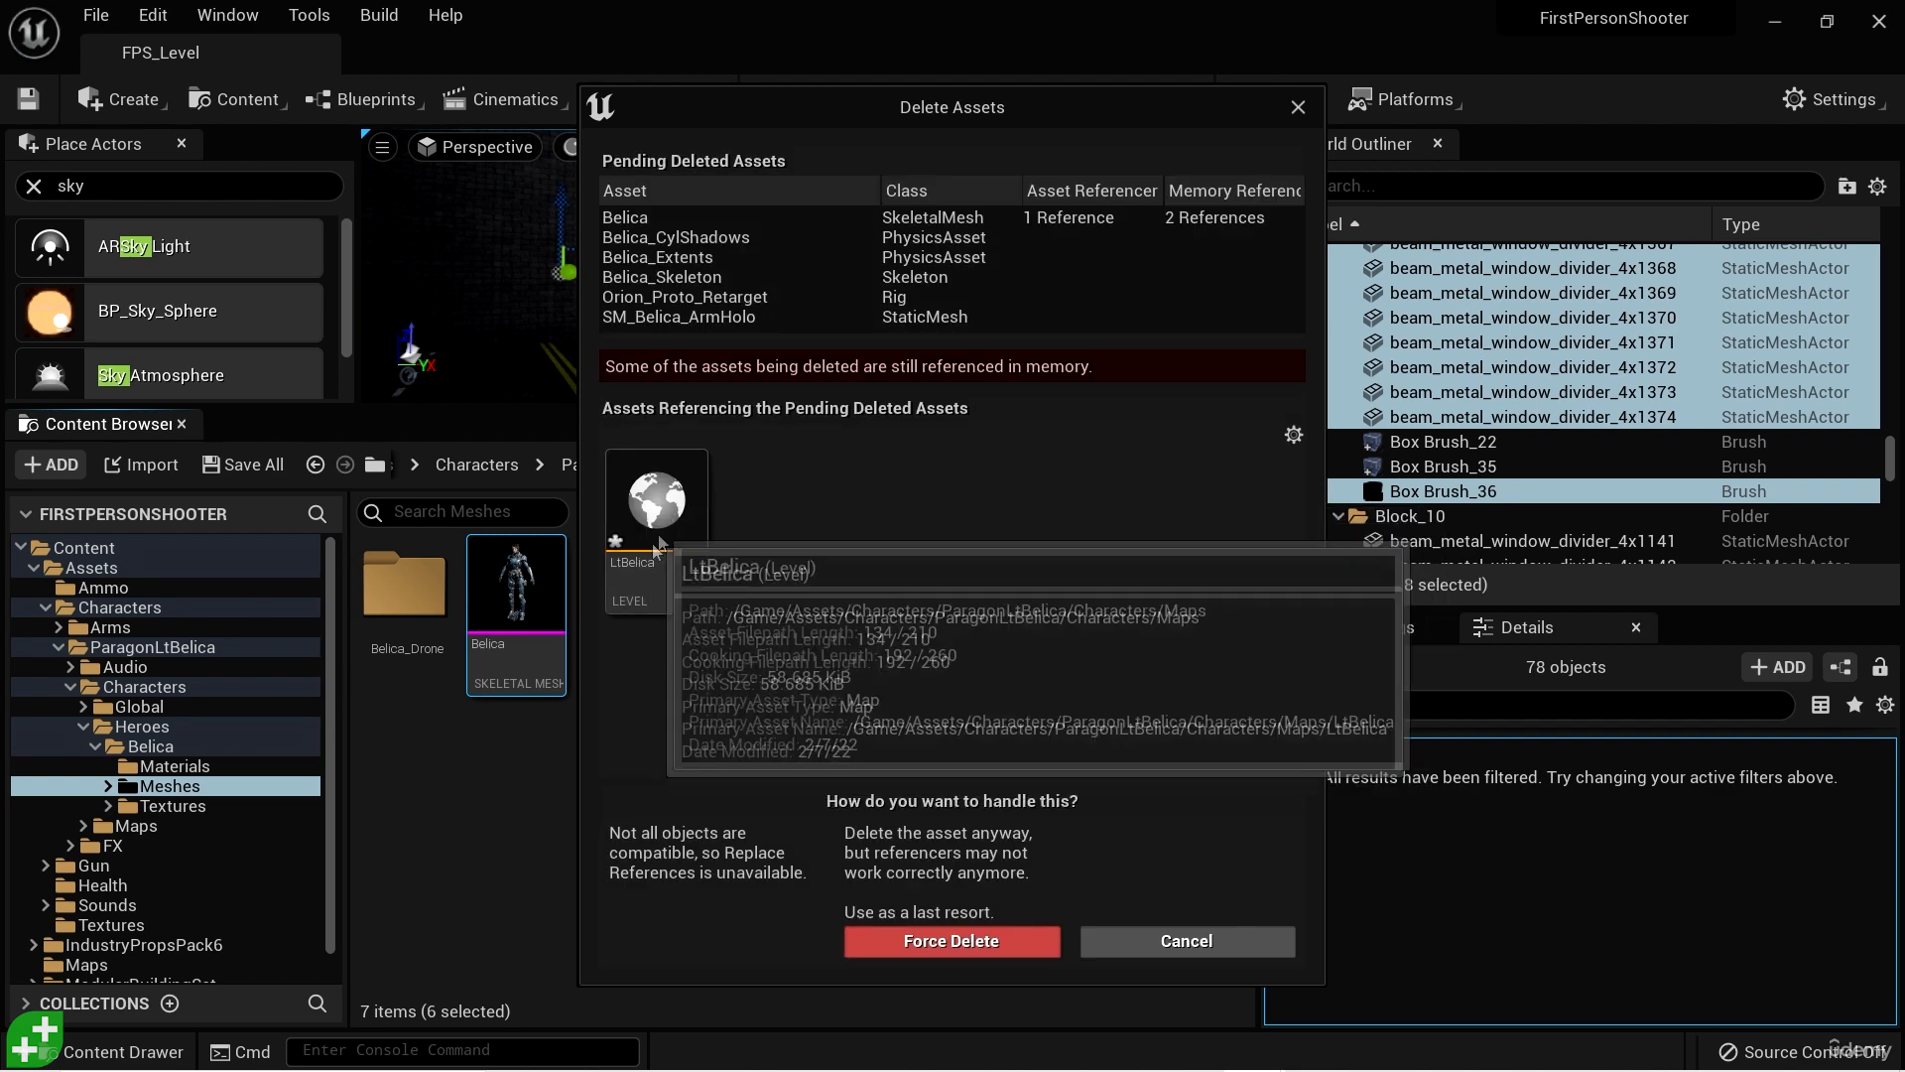
left_click(950, 941)
left_click(765, 470)
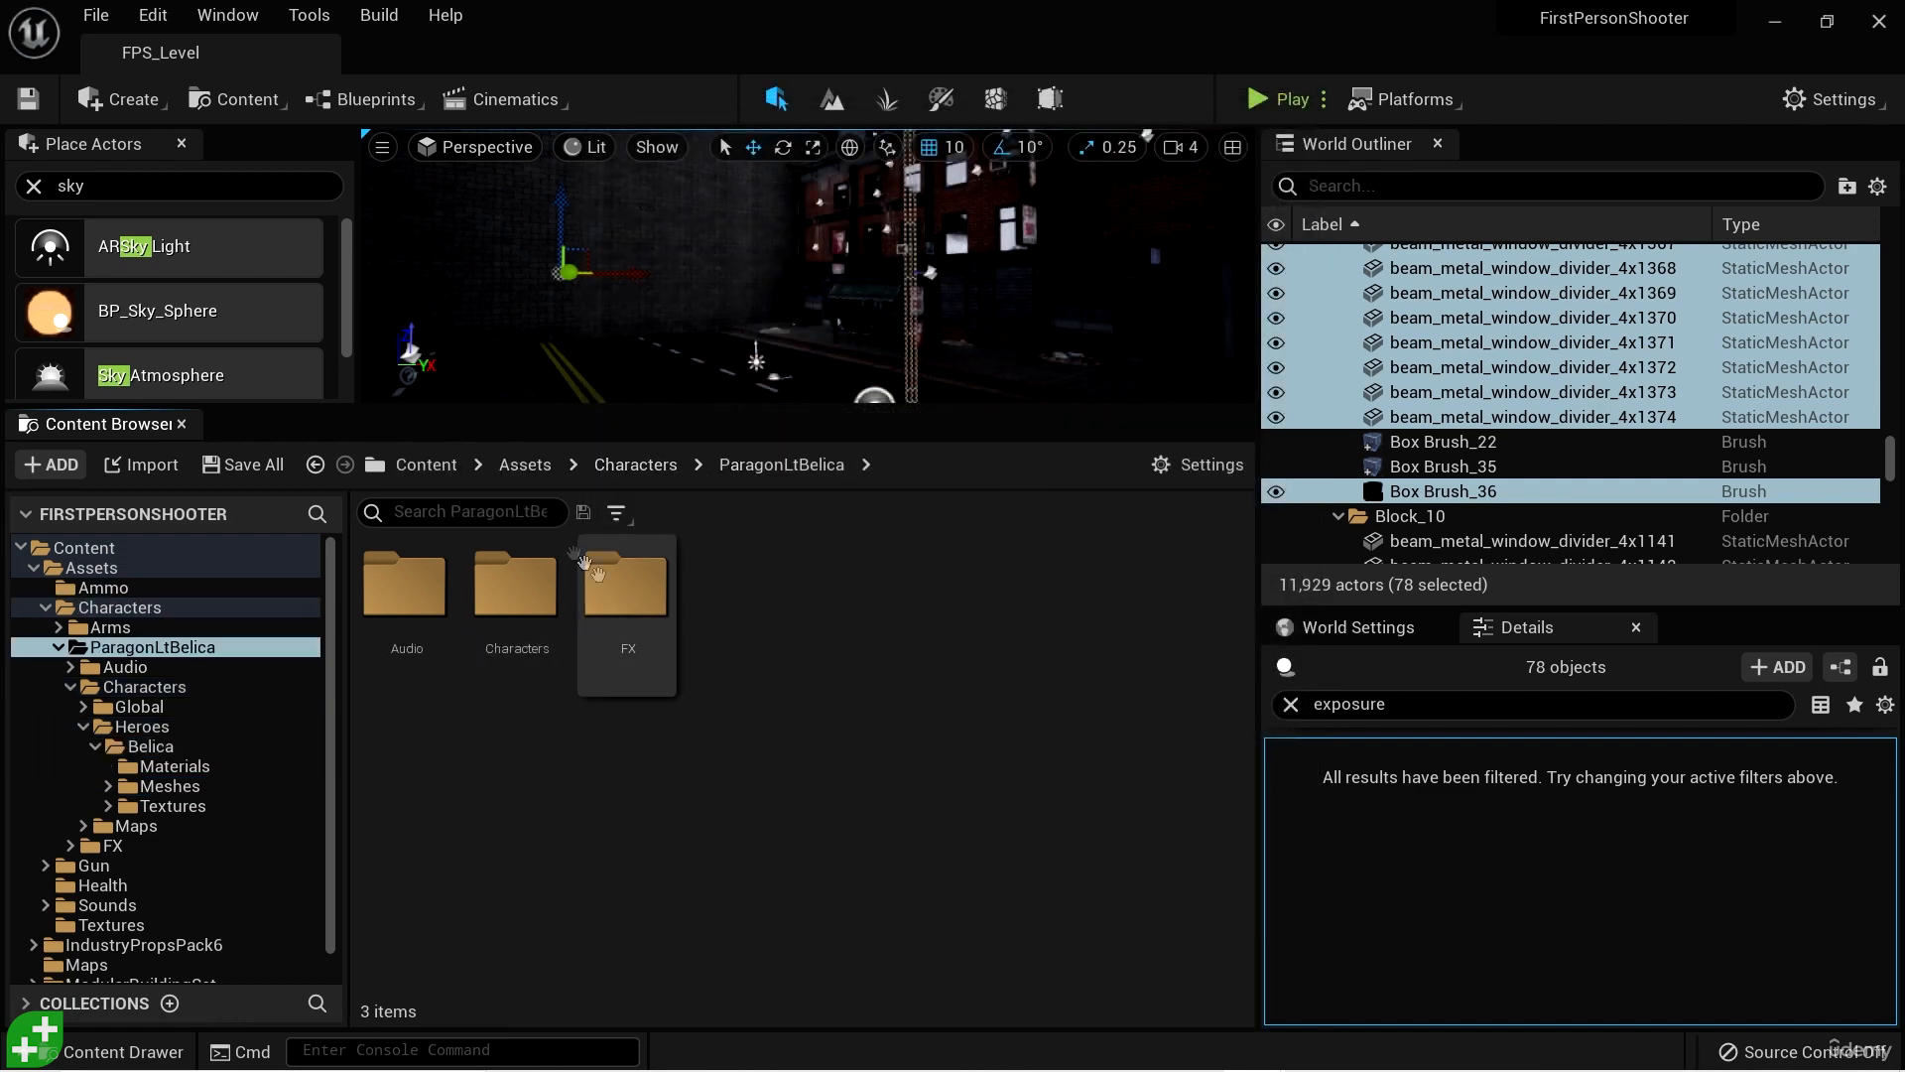
- Find the LtBelica level by searching ParagonLtBelica for "belica", and delete it together with LtBelica_BuiltData from its Maps folder
left_click(534, 511)
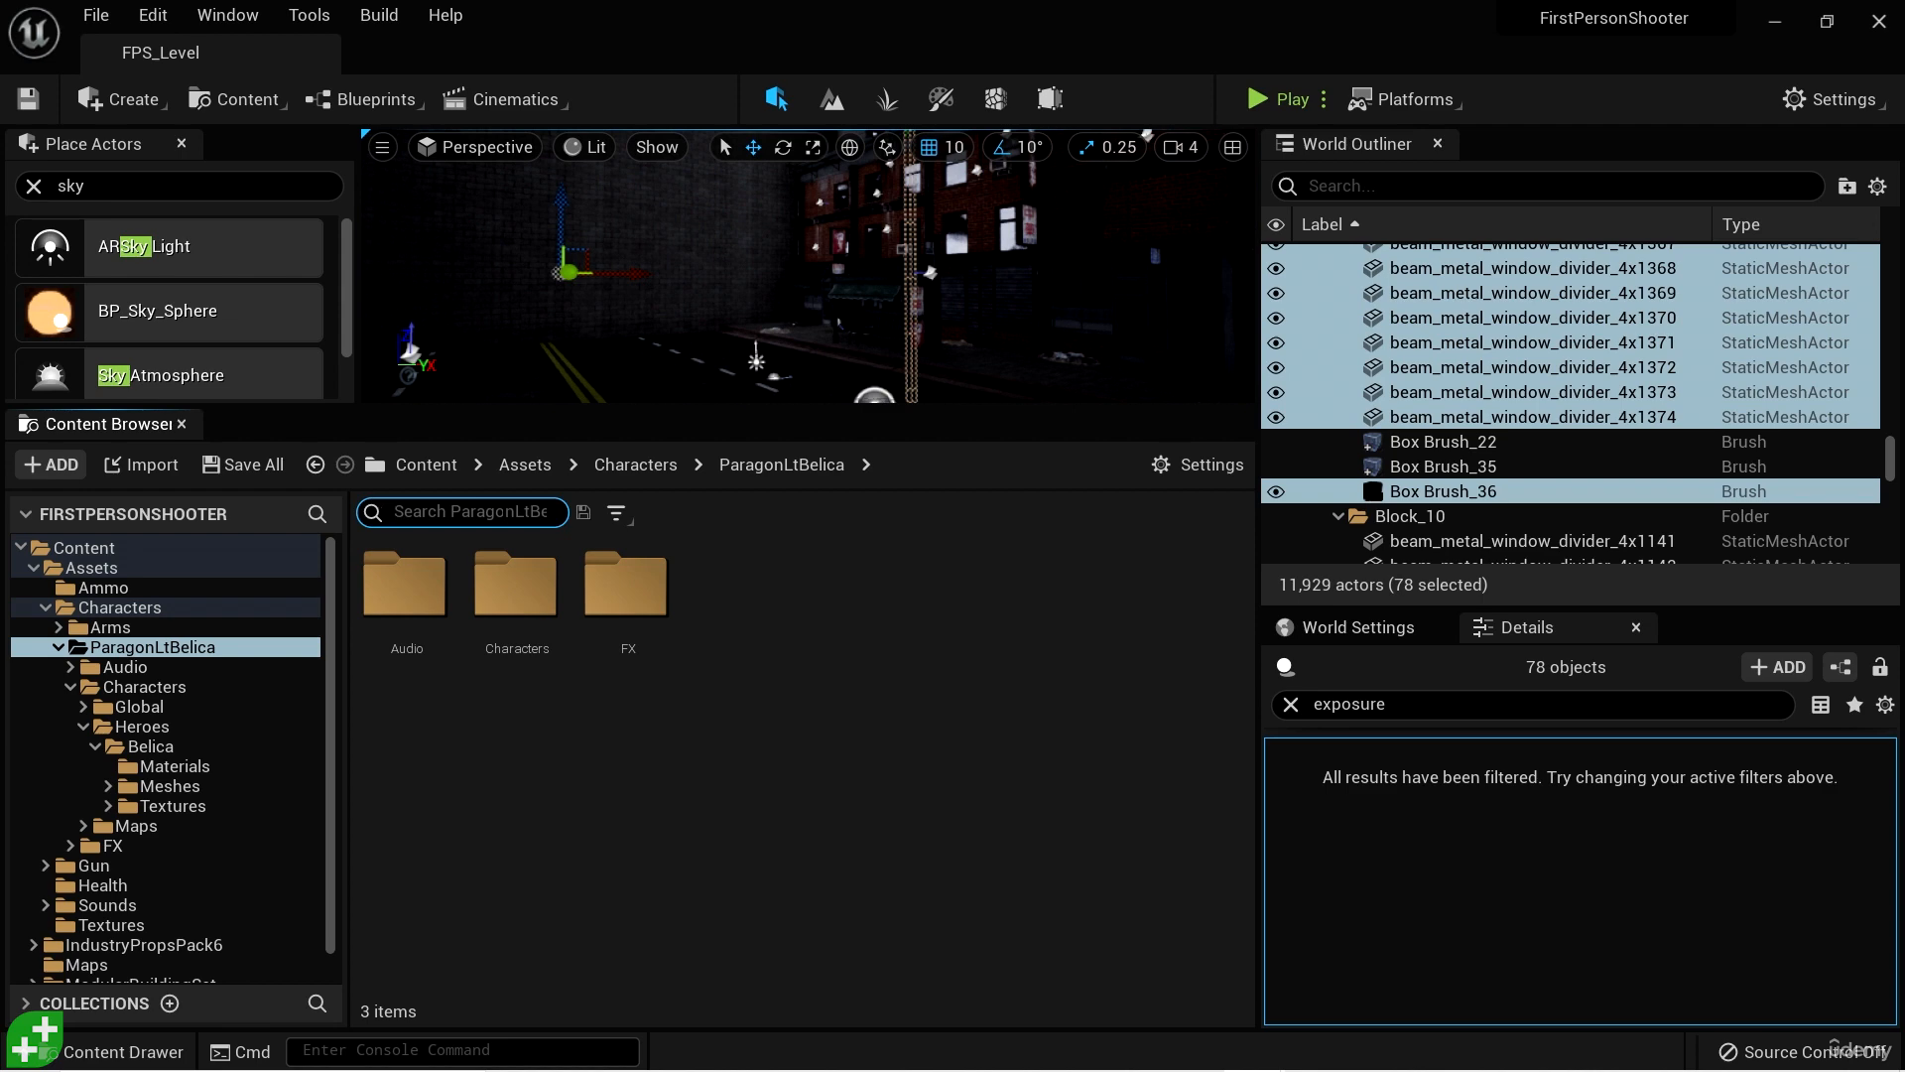
type("belica")
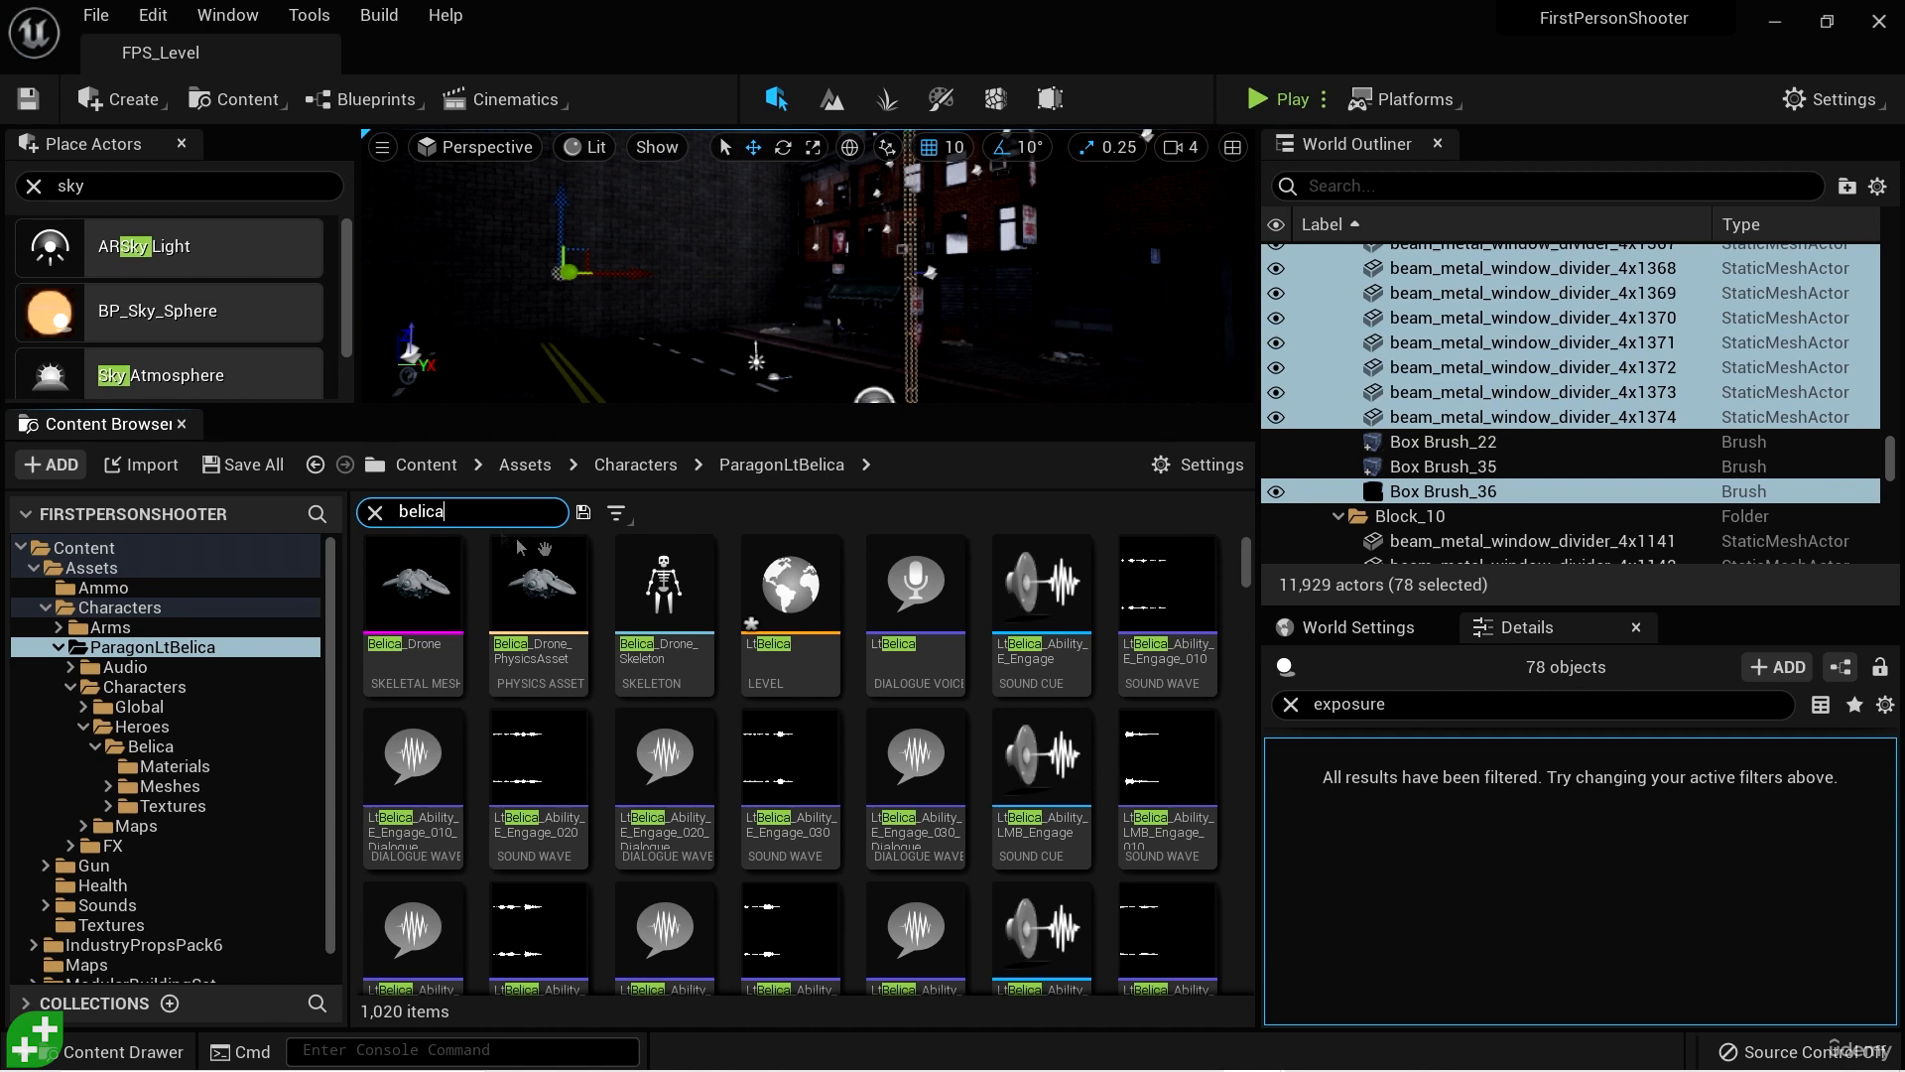
left_click(800, 617)
right_click(802, 620)
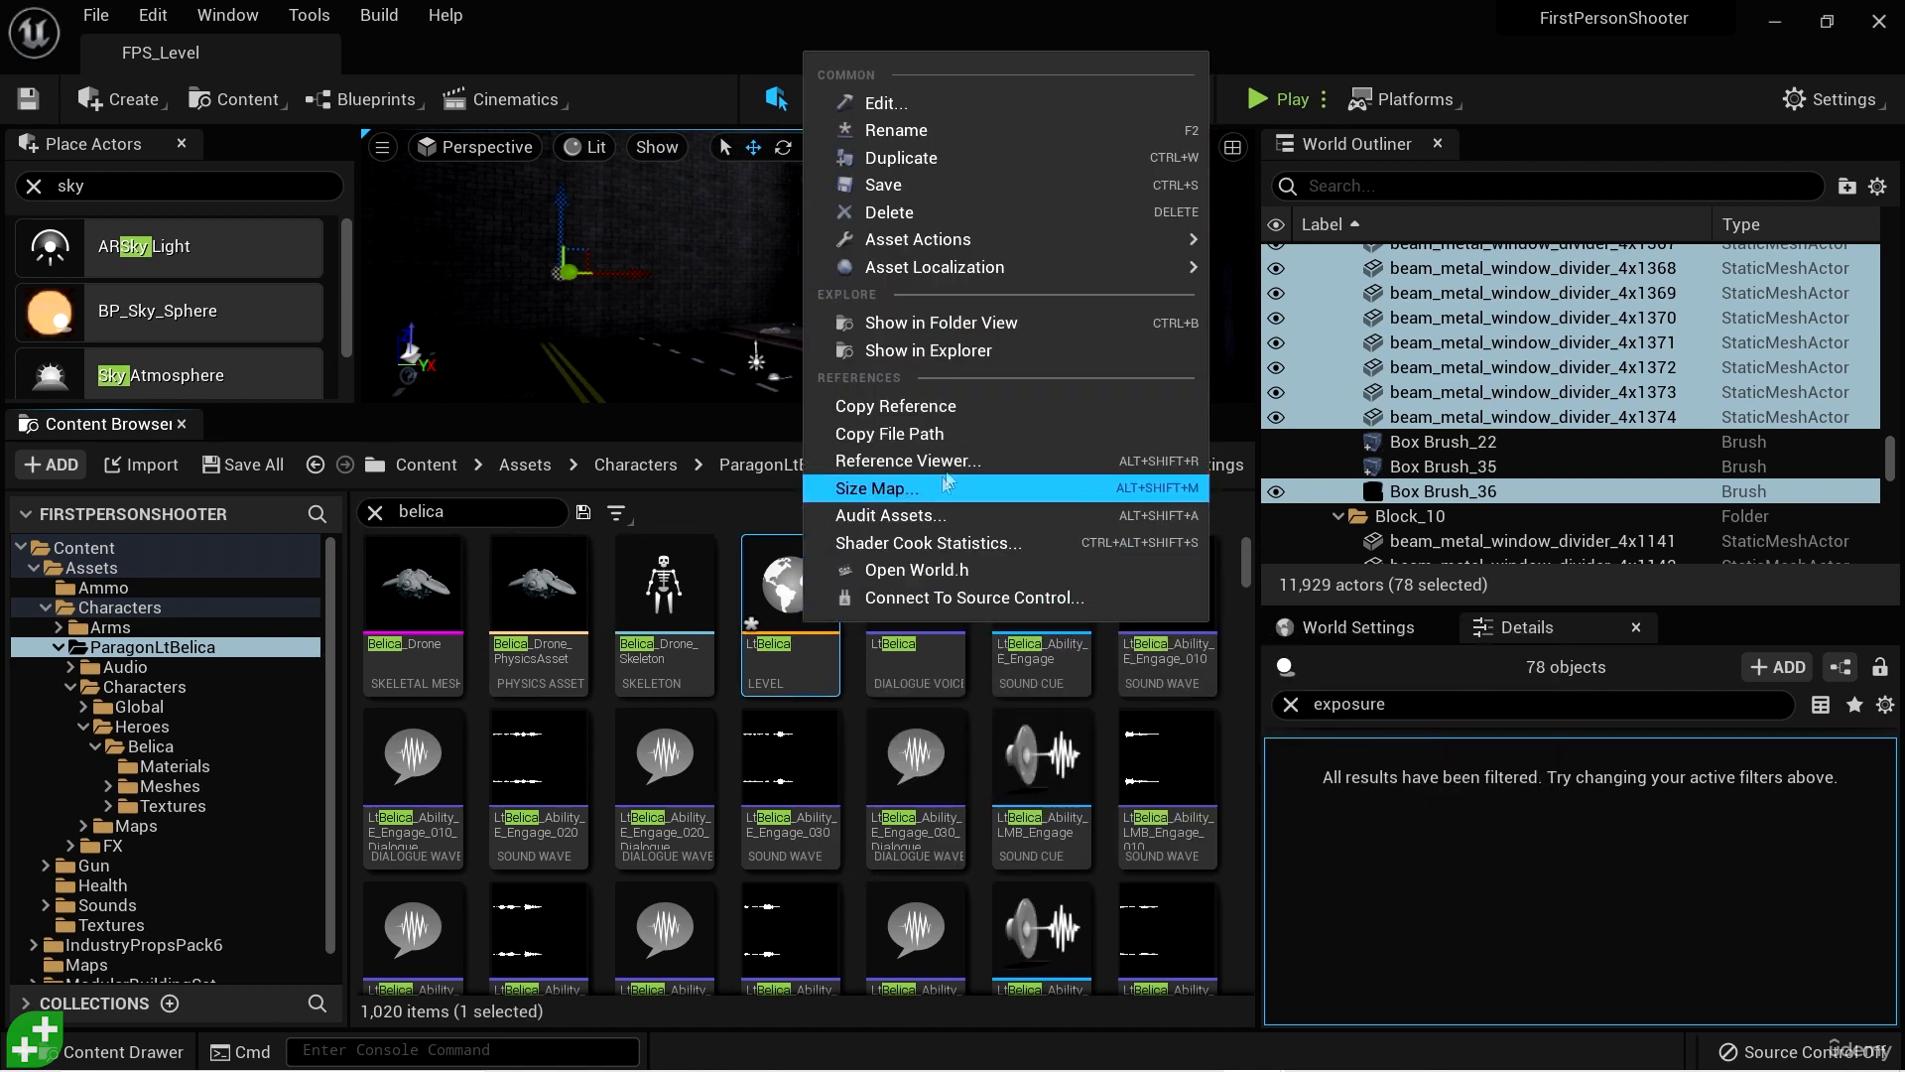
left_click(979, 327)
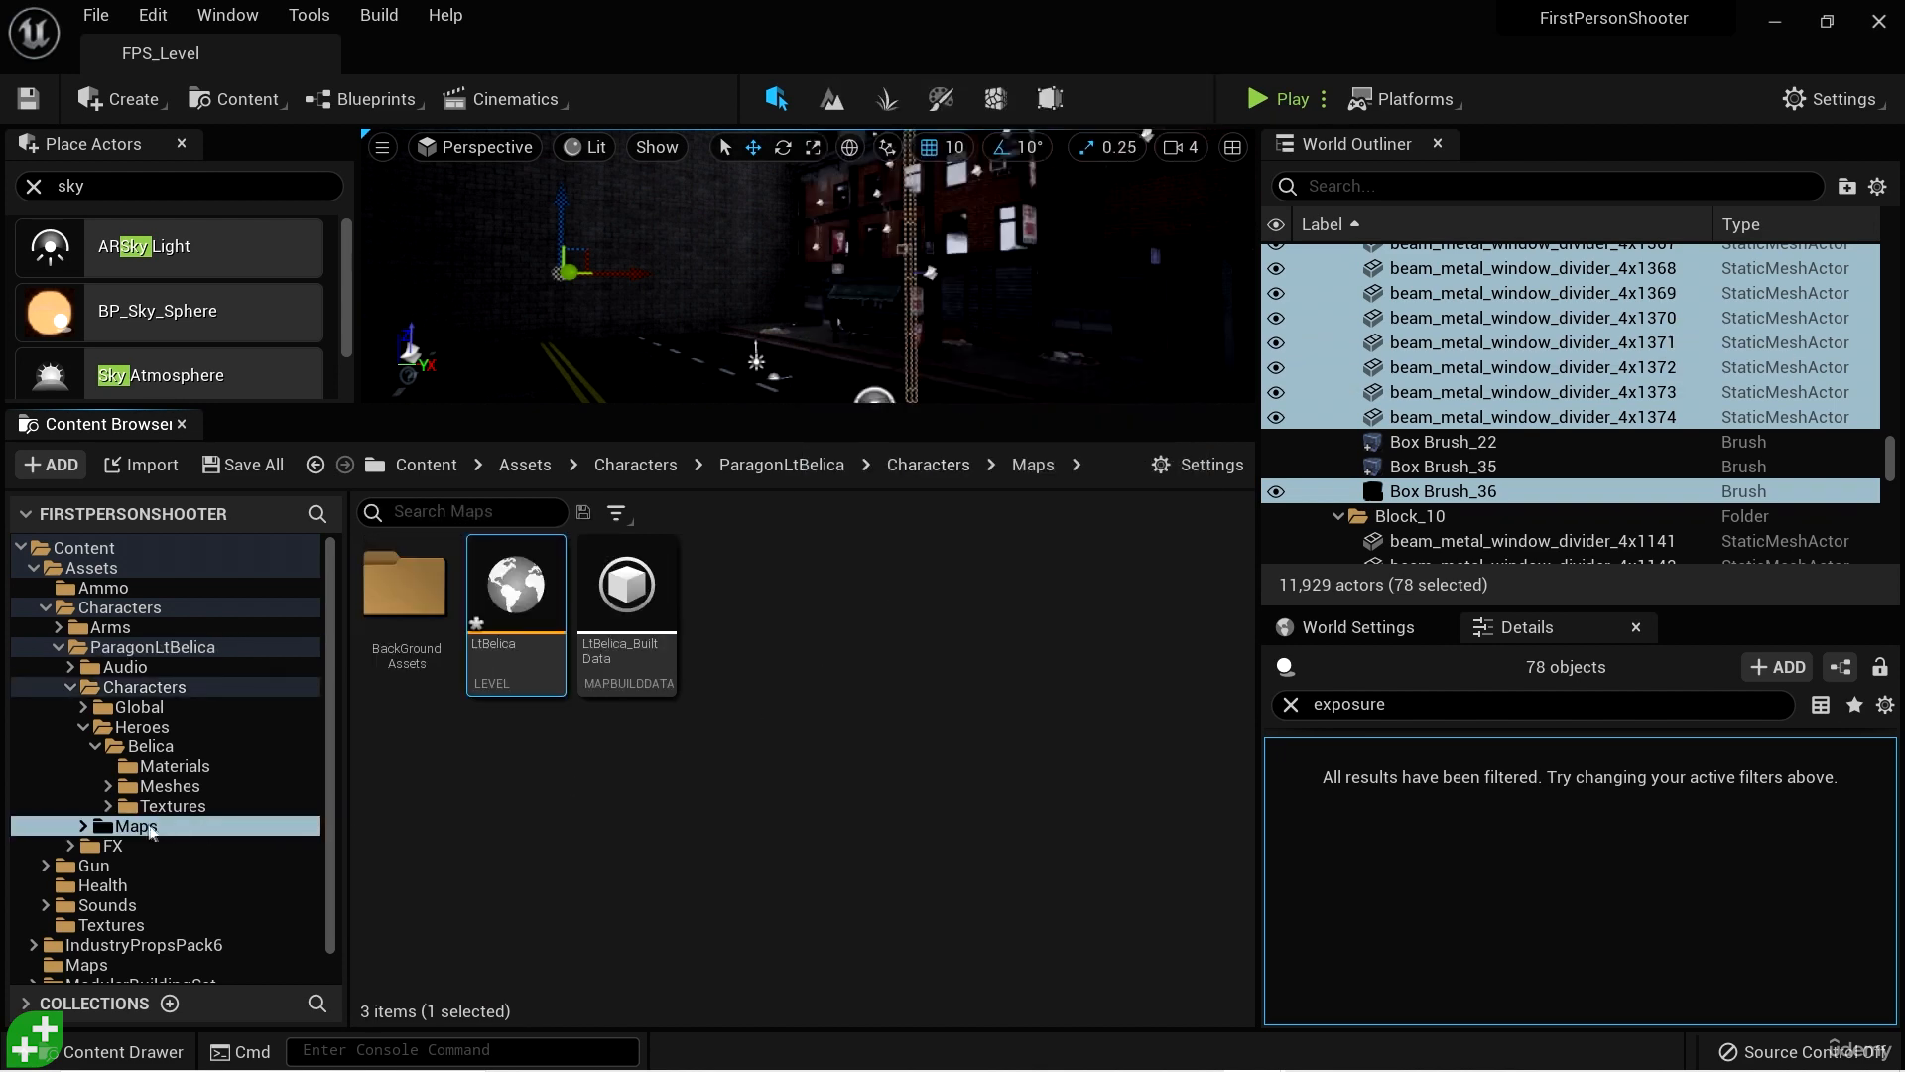
left_click(635, 662, "ctrl")
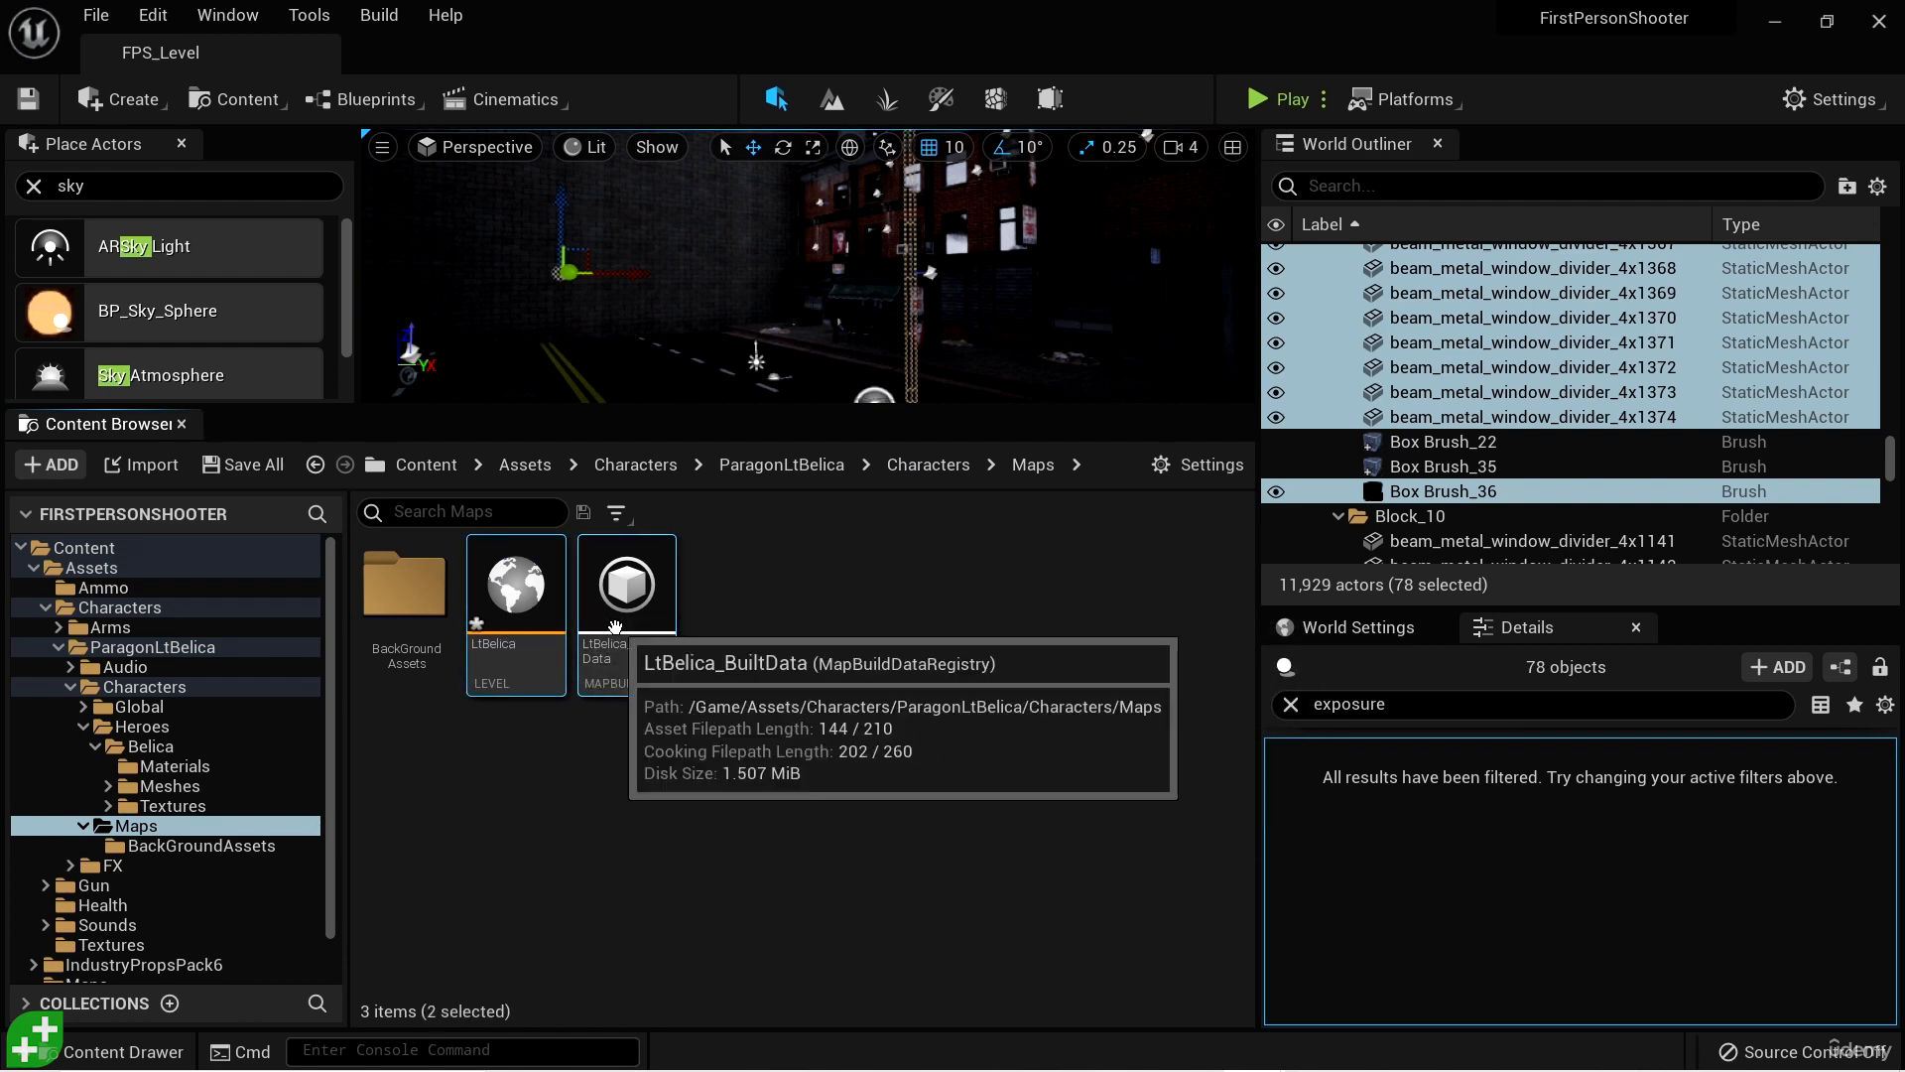
key("Delete")
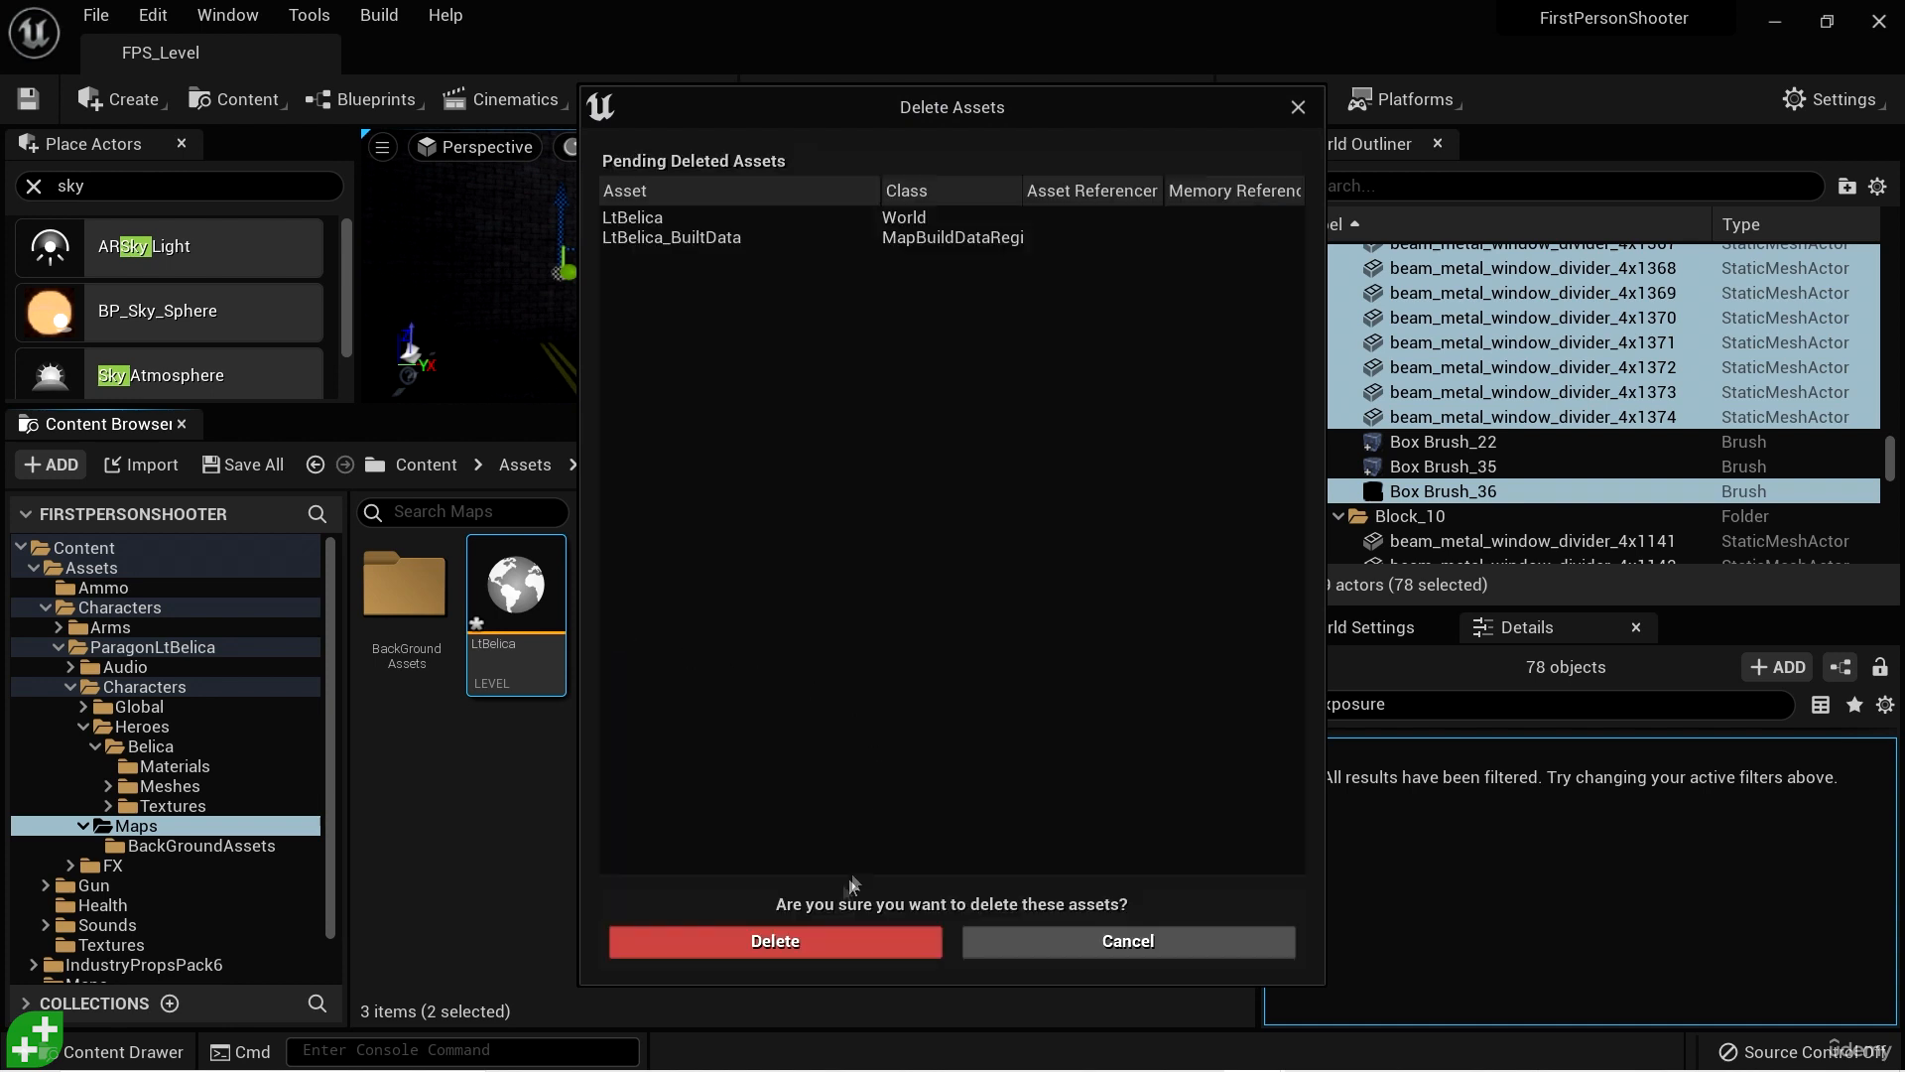
left_click(785, 943)
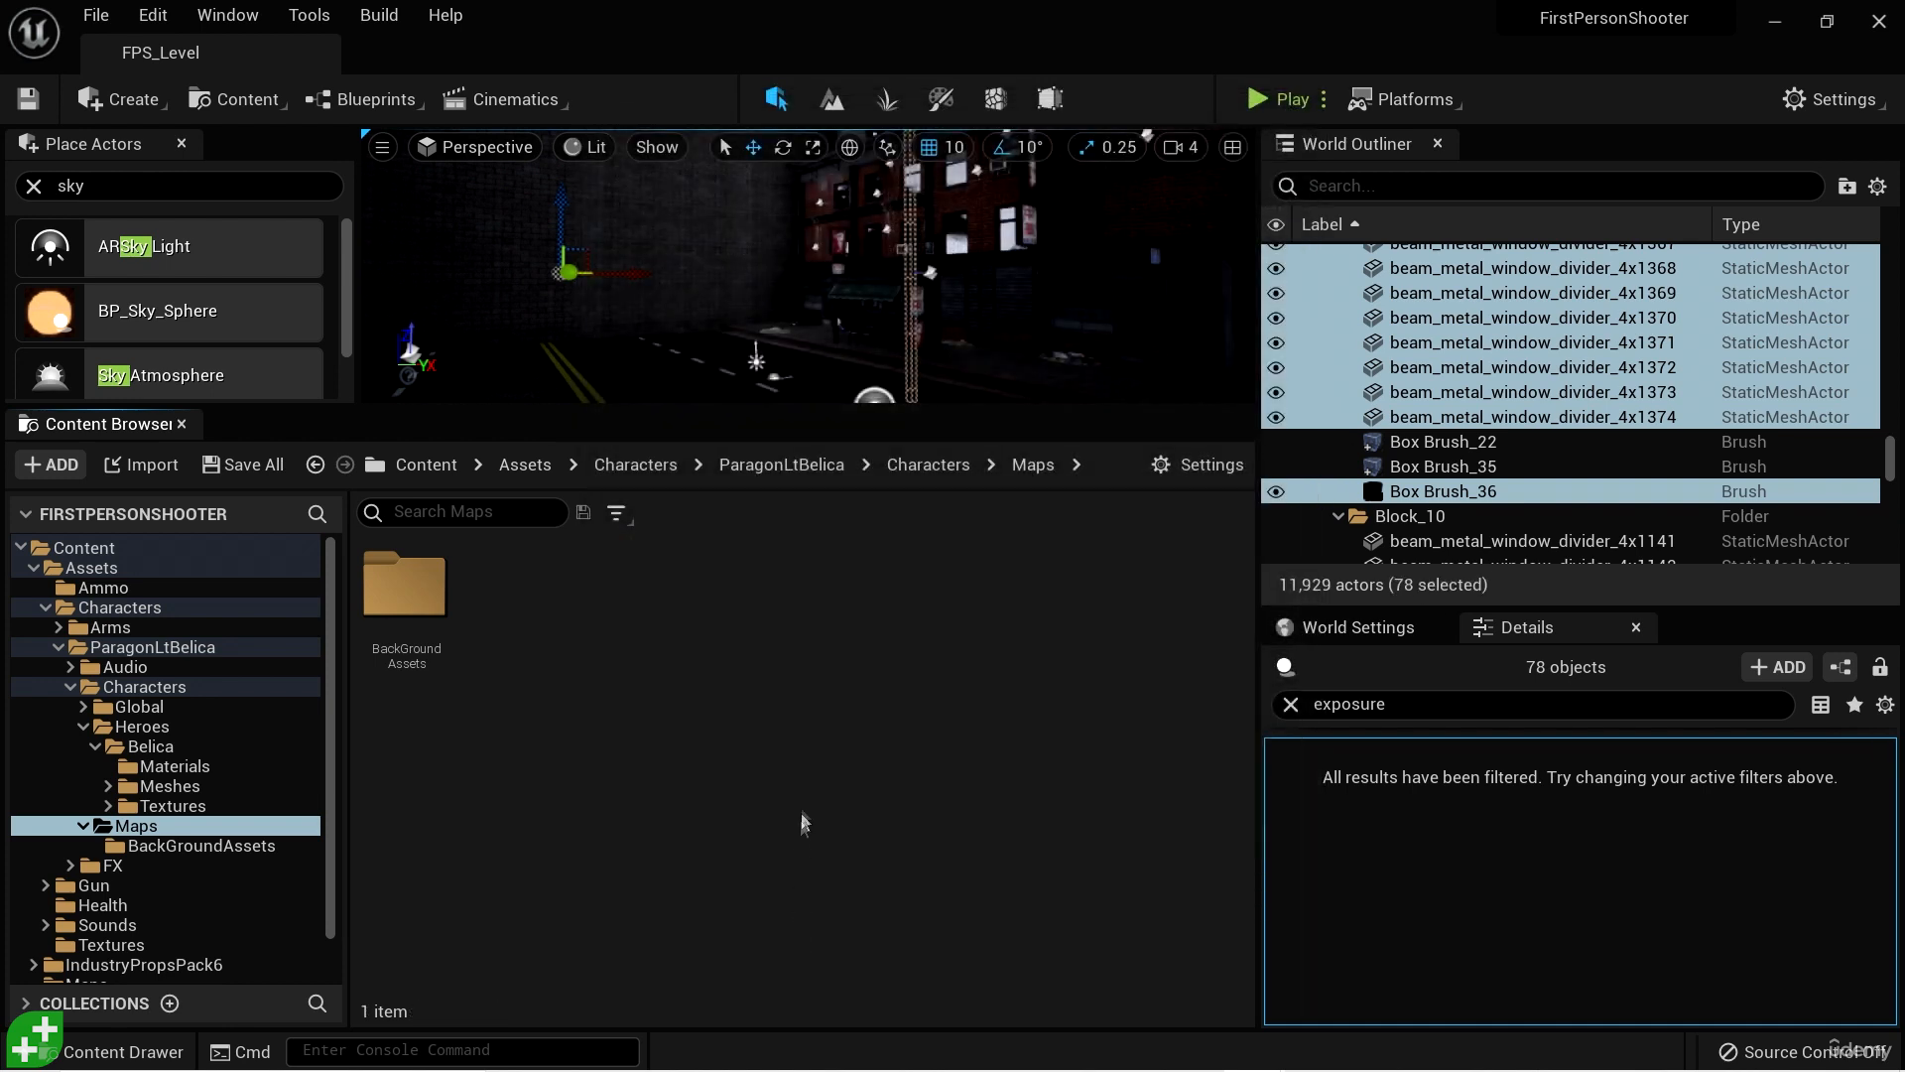
- Open the Belica_Drone skeletal mesh from the Meshes folder inside Belica_Drone and inspect the model from several angles
left_click(205, 745)
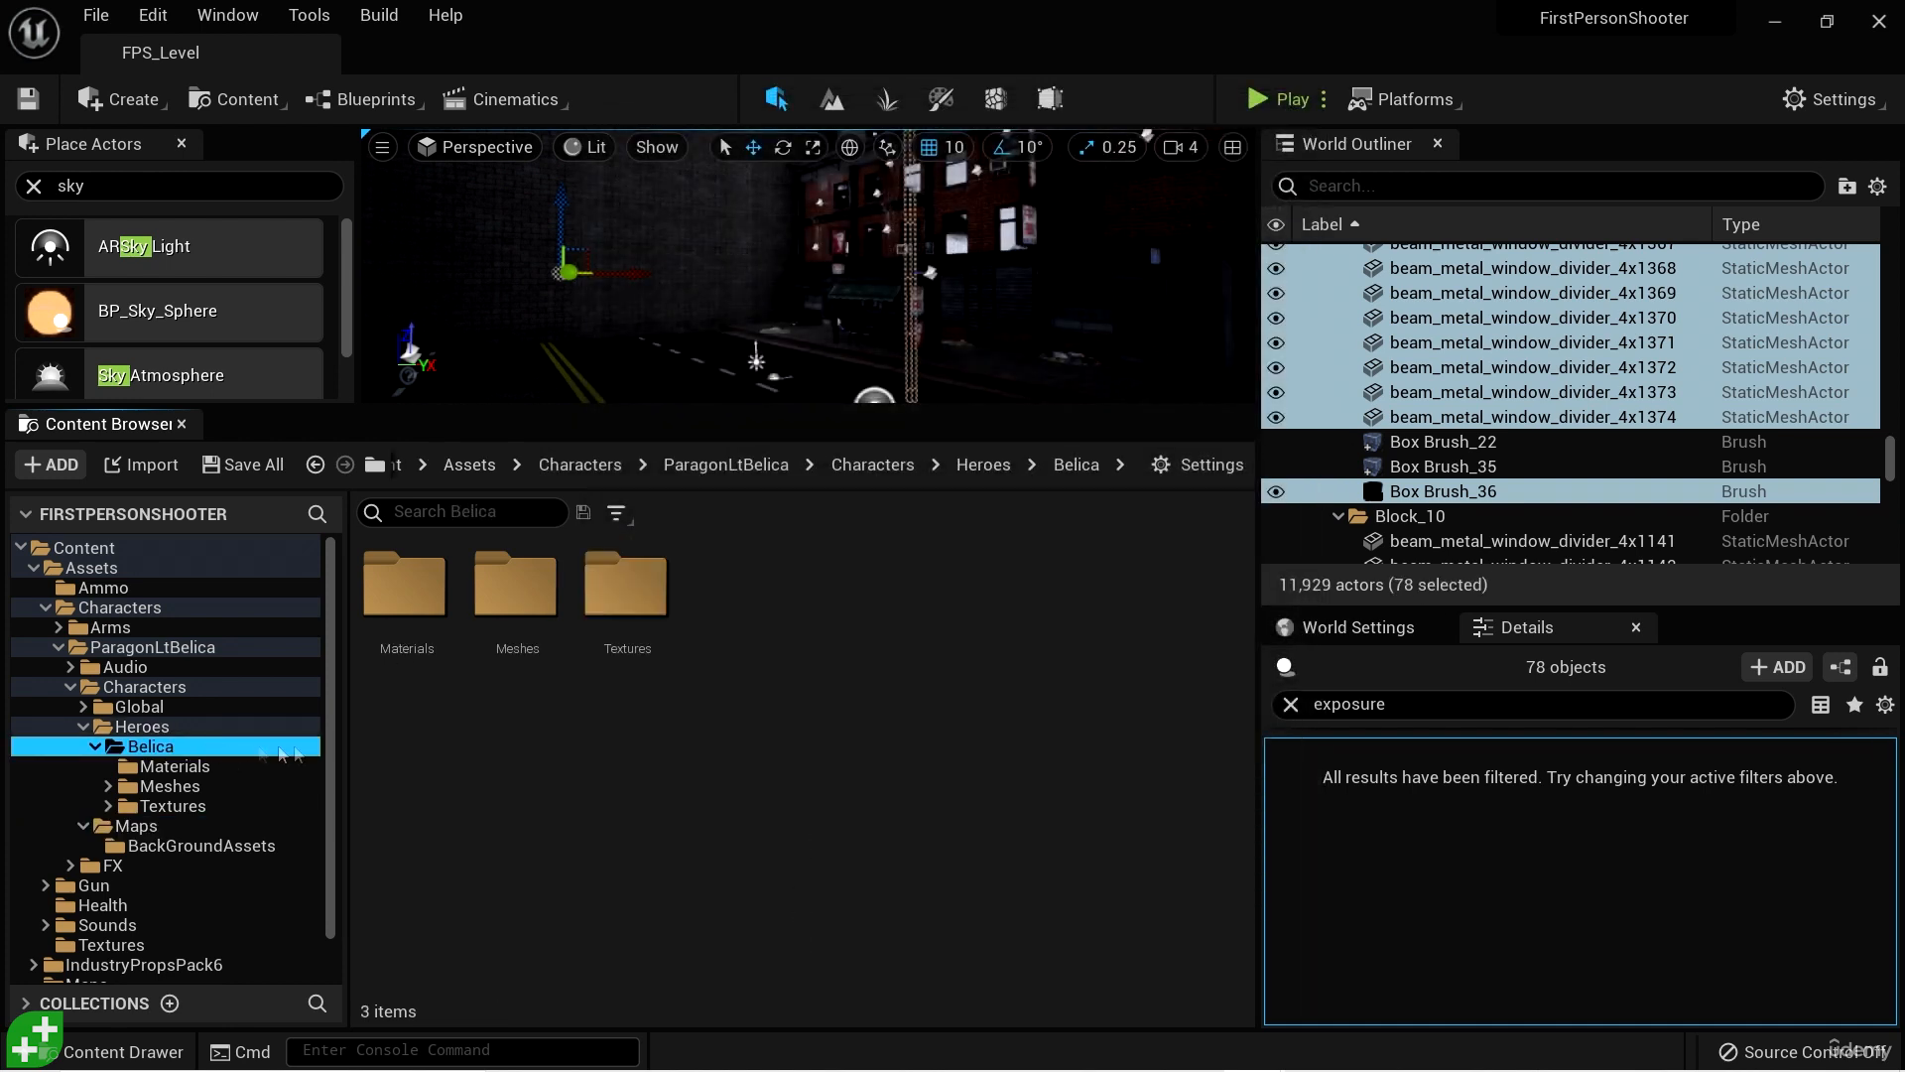
double_click(514, 585)
double_click(407, 591)
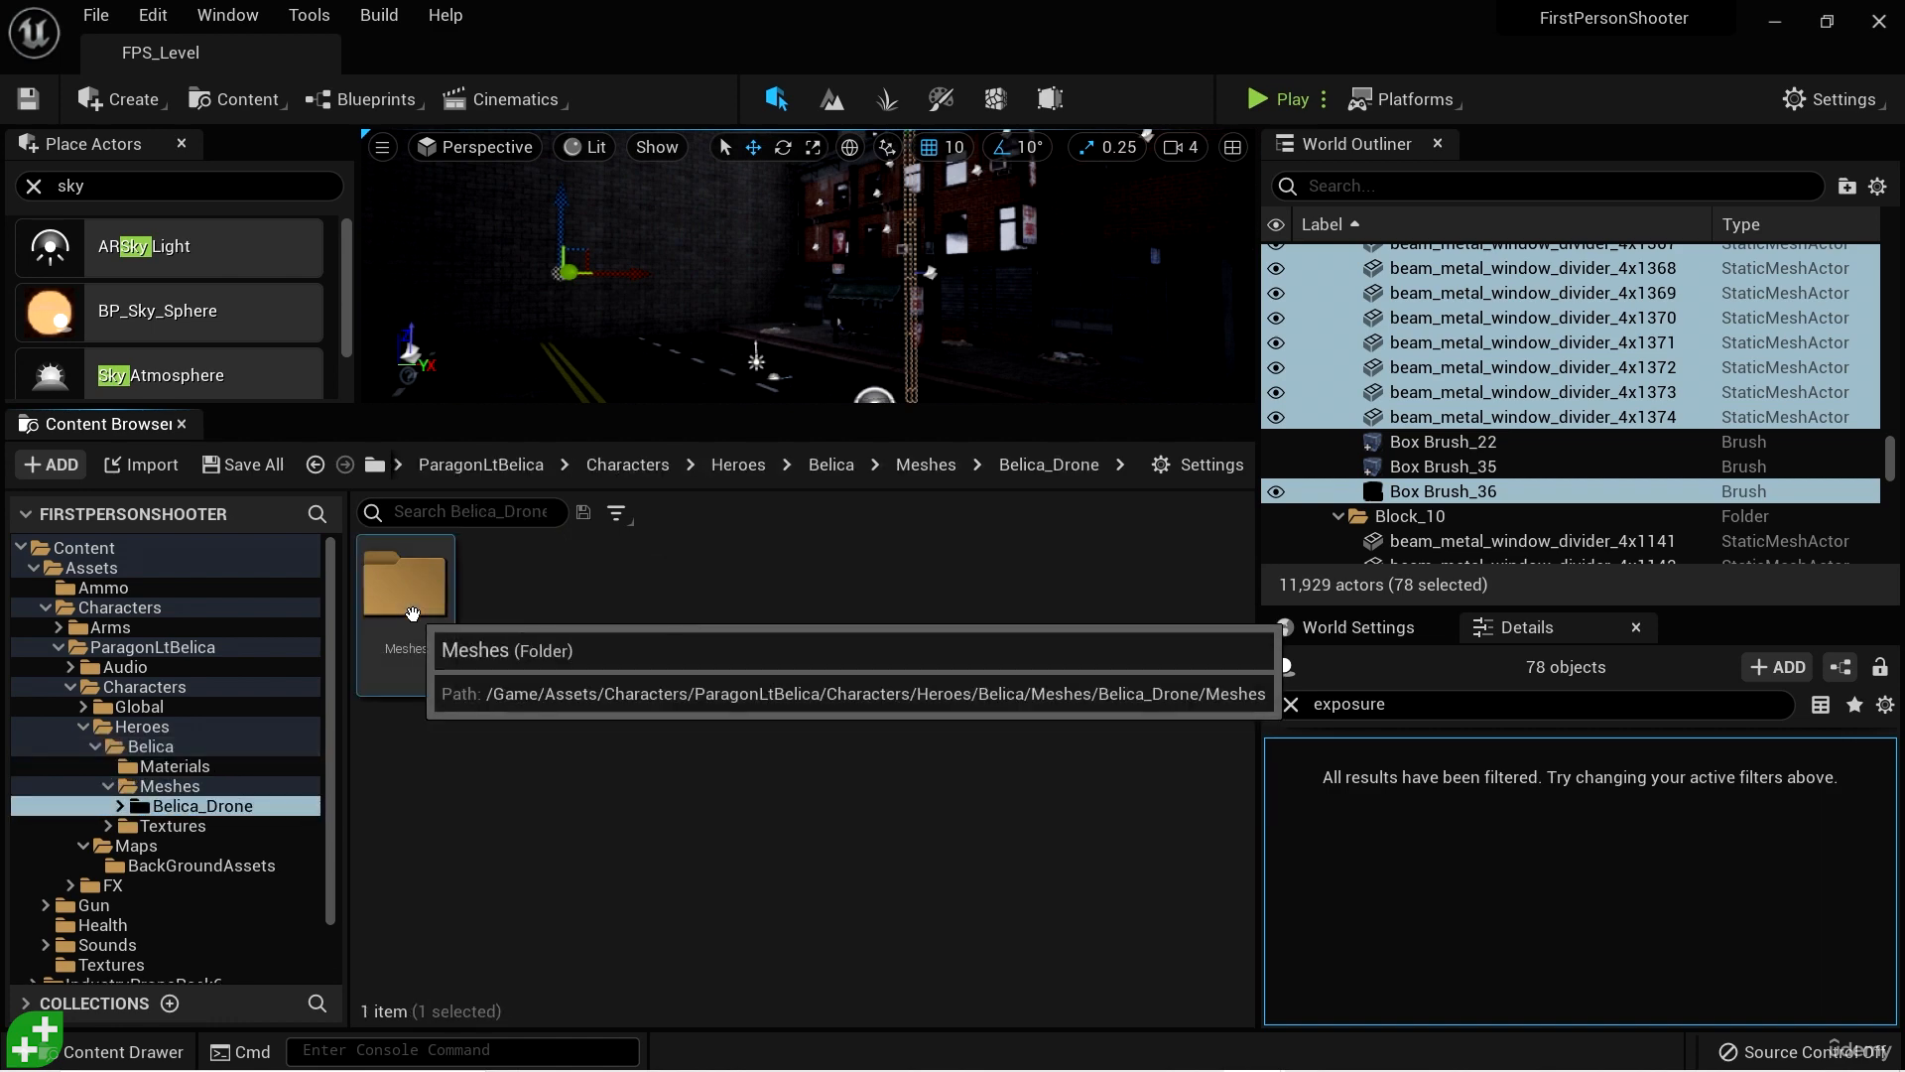
double_click(407, 590)
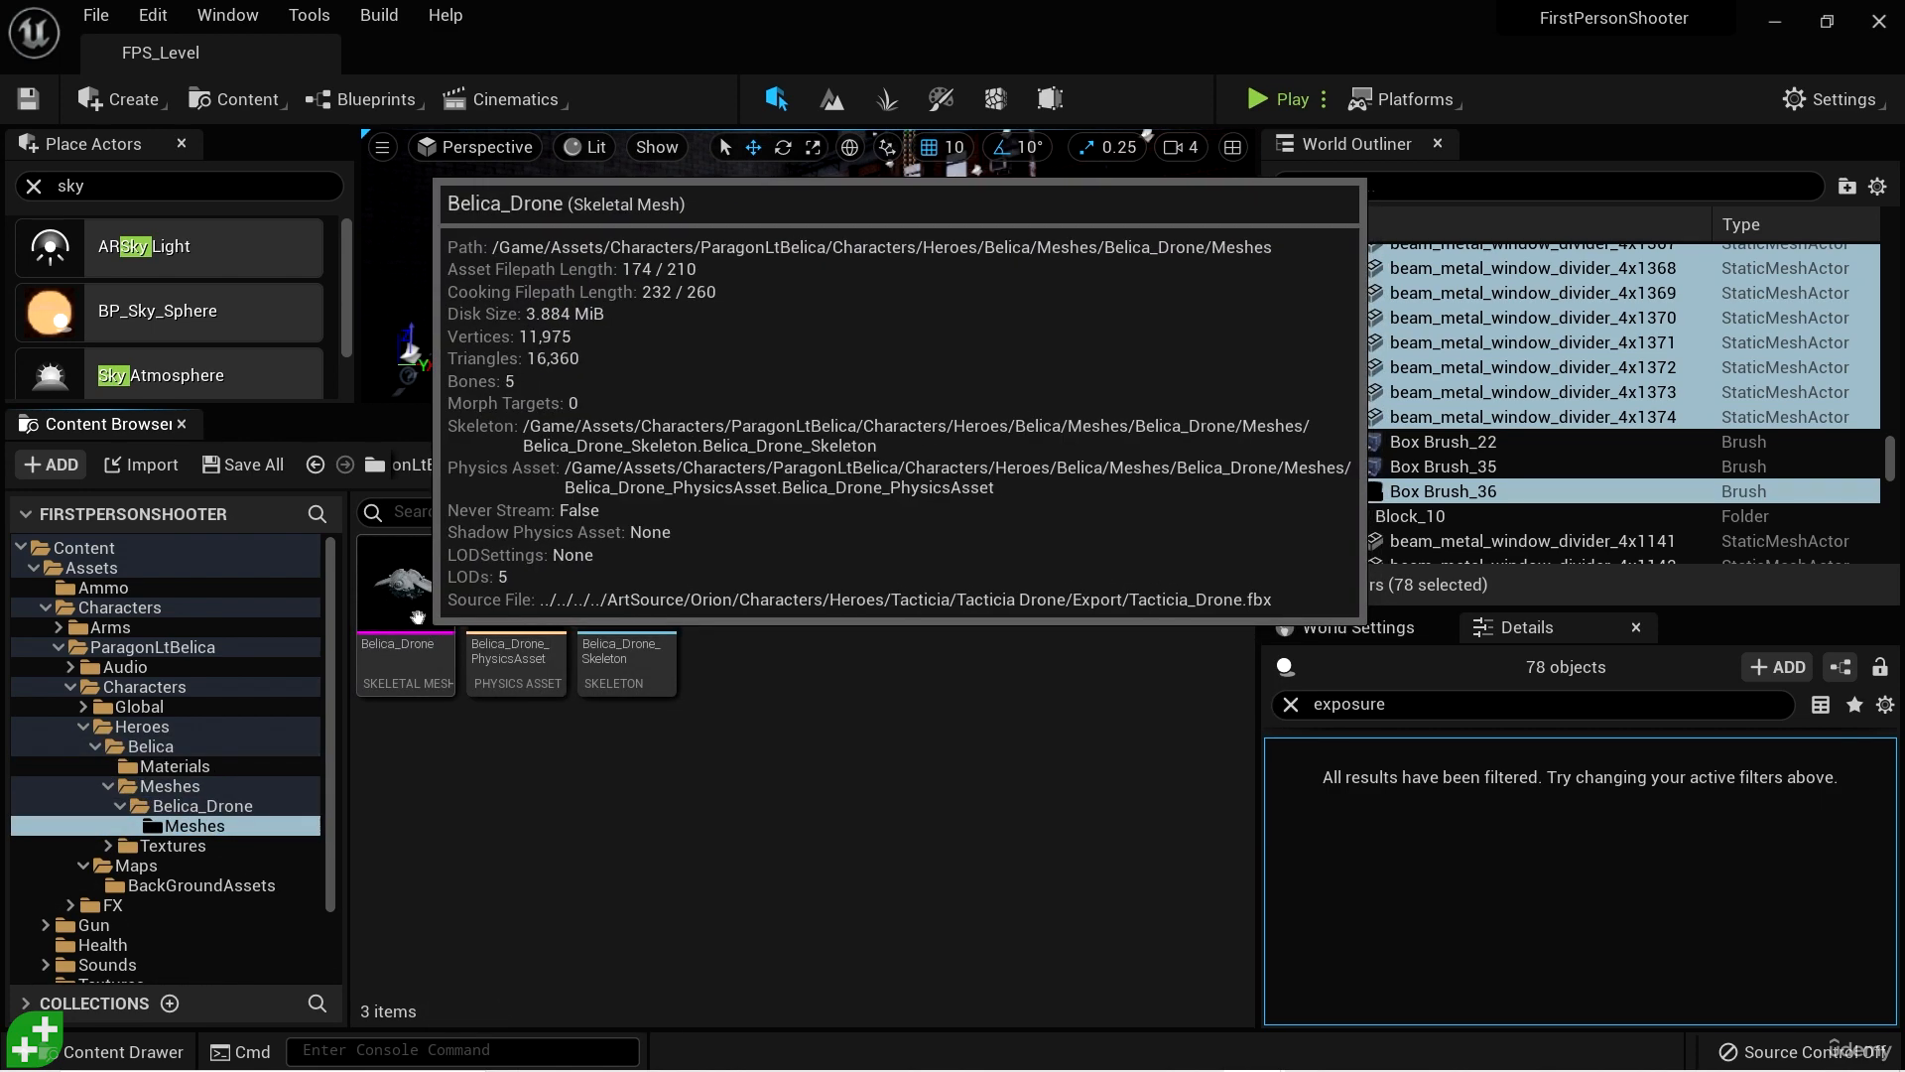
left_click(424, 618)
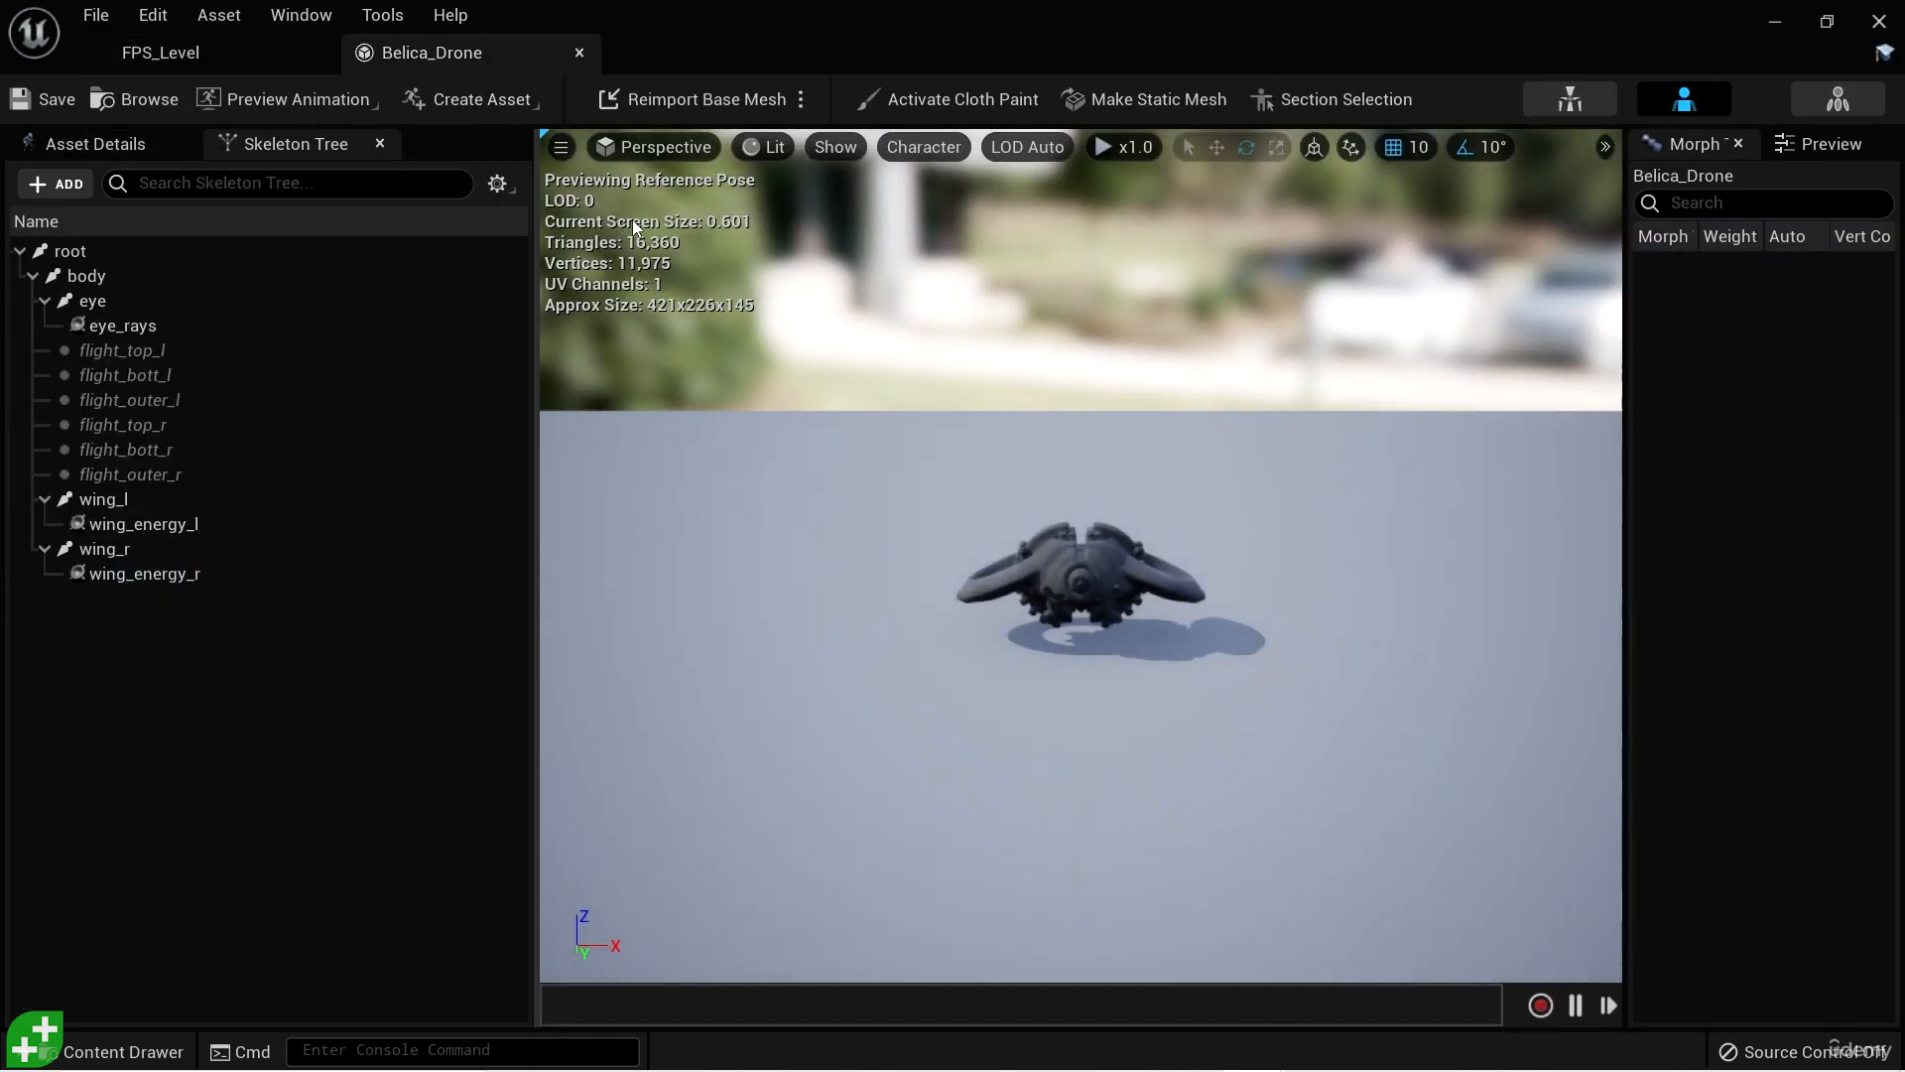
left_click_drag(1196, 464, 1027, 476, "alt")
right_click_drag(1195, 464, 1280, 476, "alt")
left_click_drag(1196, 464, 1255, 468, "alt")
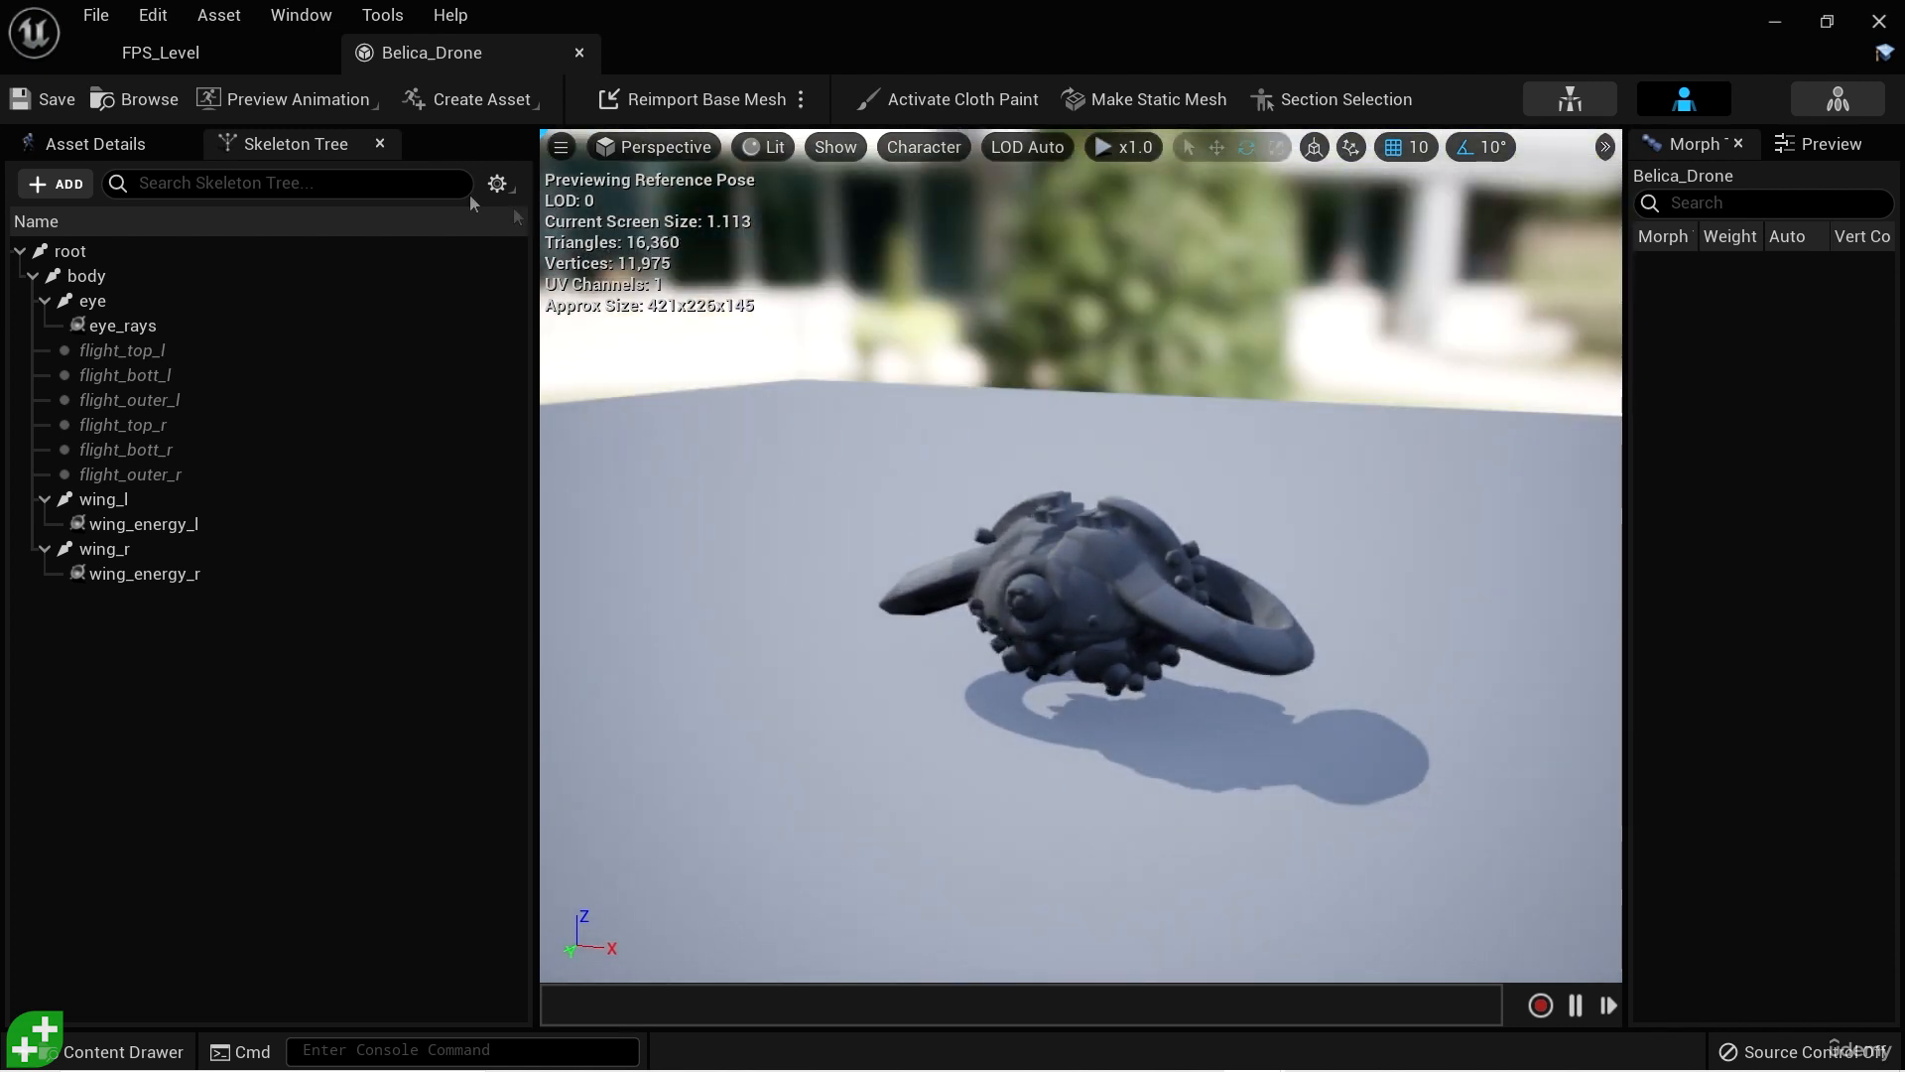
- Assign the M_Belica_DroneBomb1 material to all three material slots of the Belica_Drone mesh and check the drone's look
left_click(83, 151)
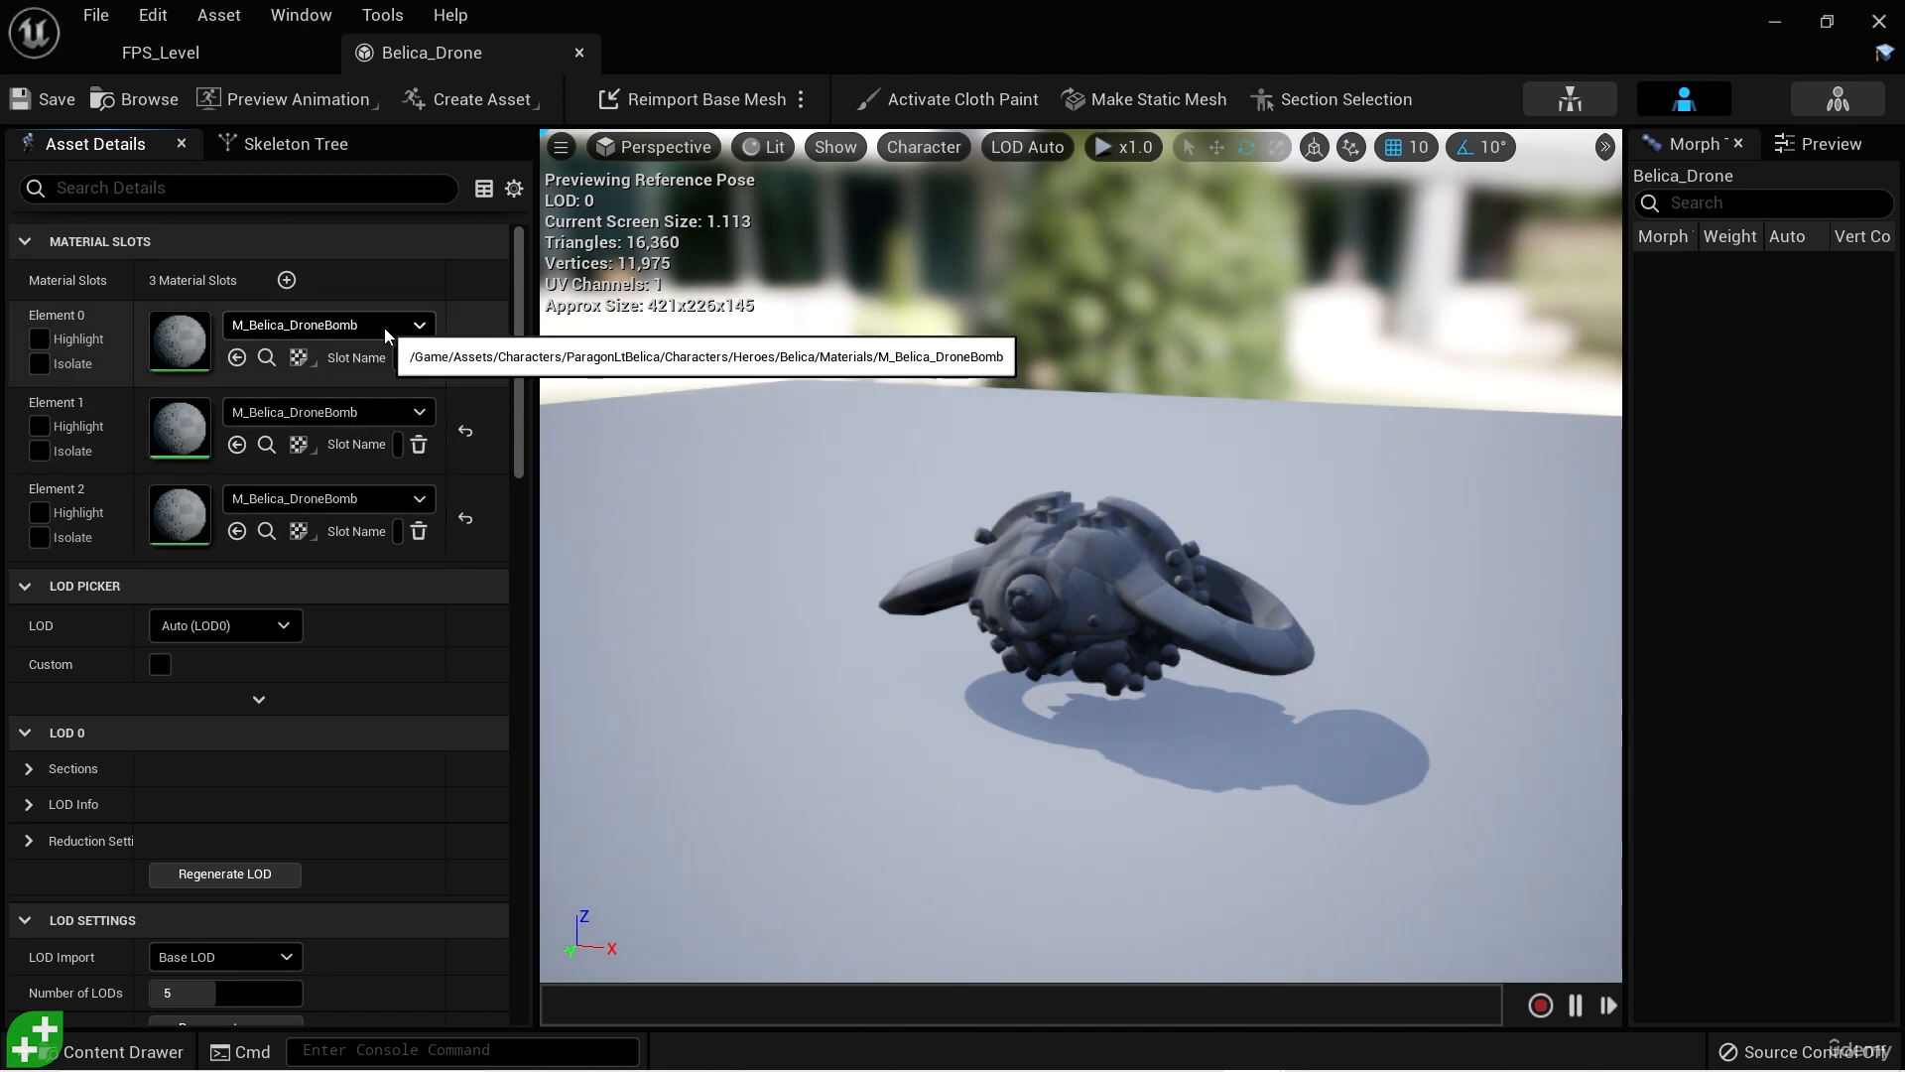
left_click(420, 326)
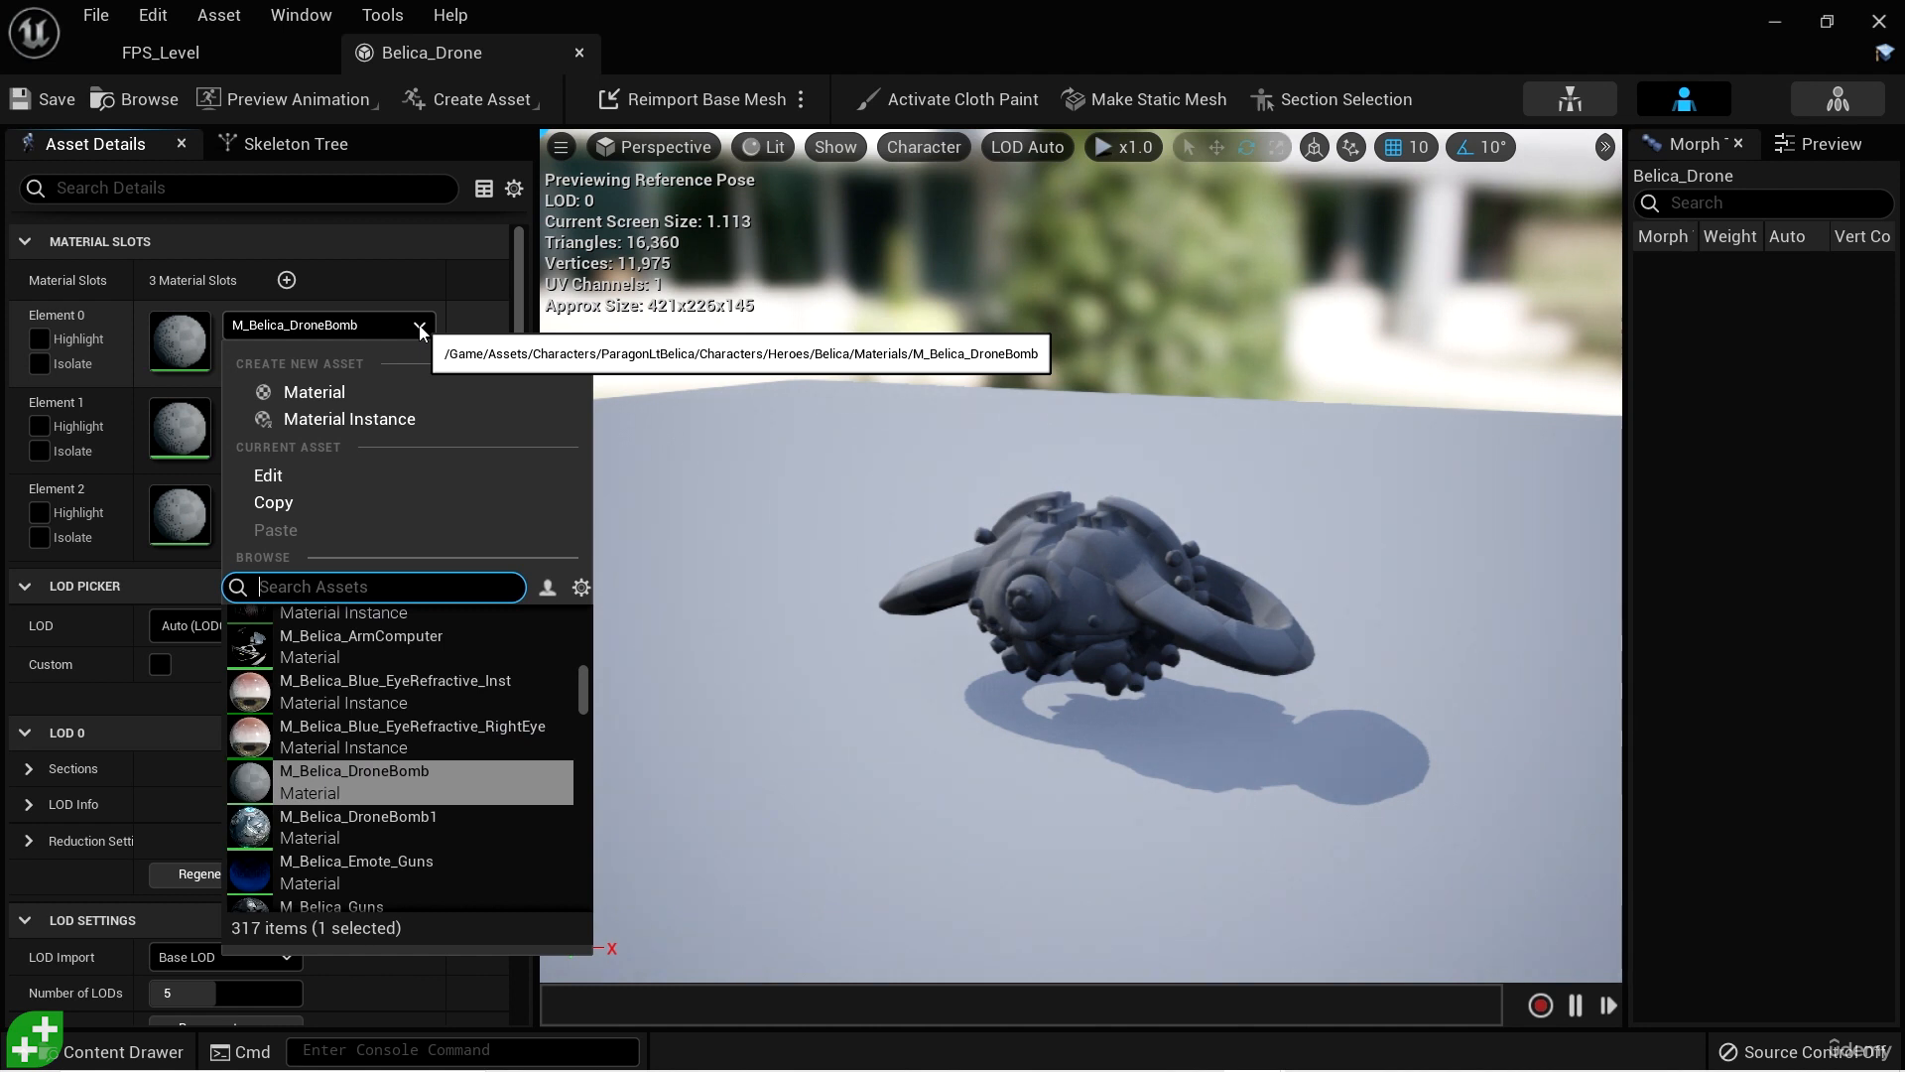
mouse_move(397, 825)
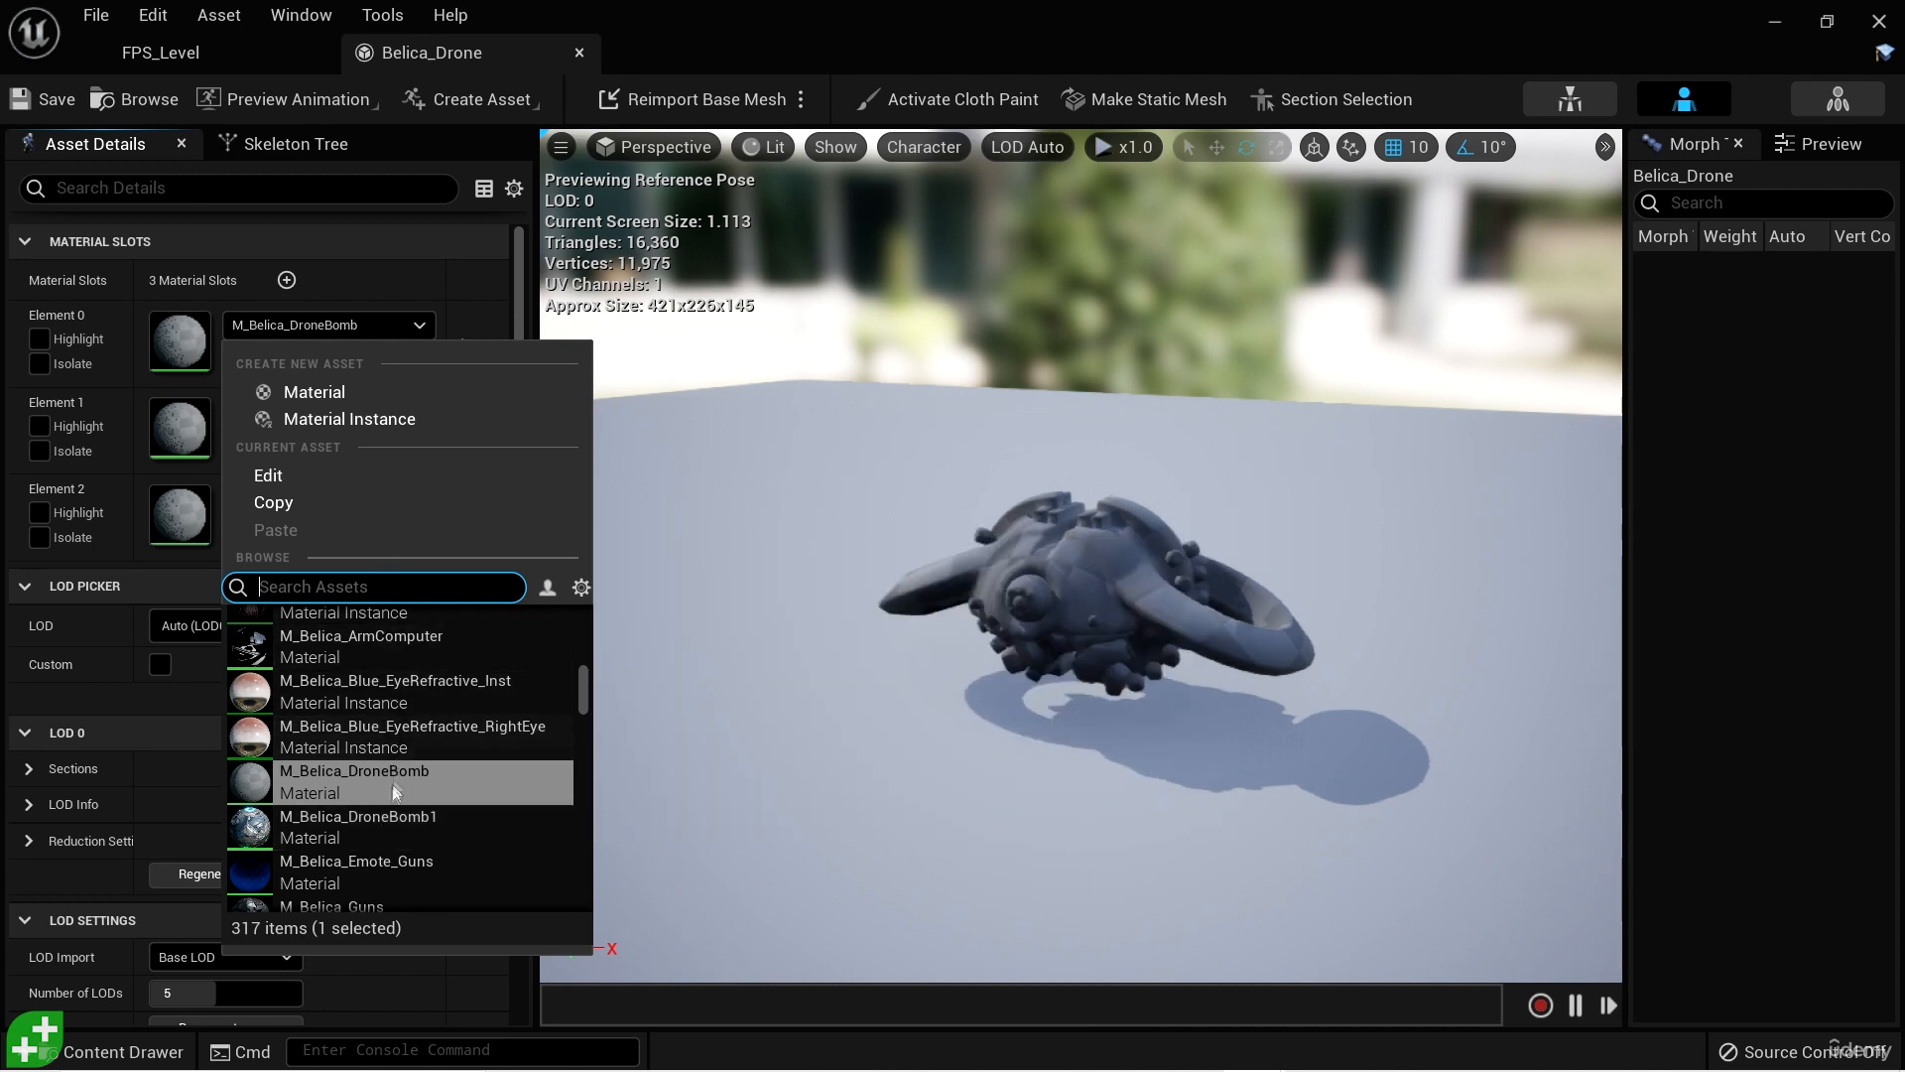
left_click(401, 824)
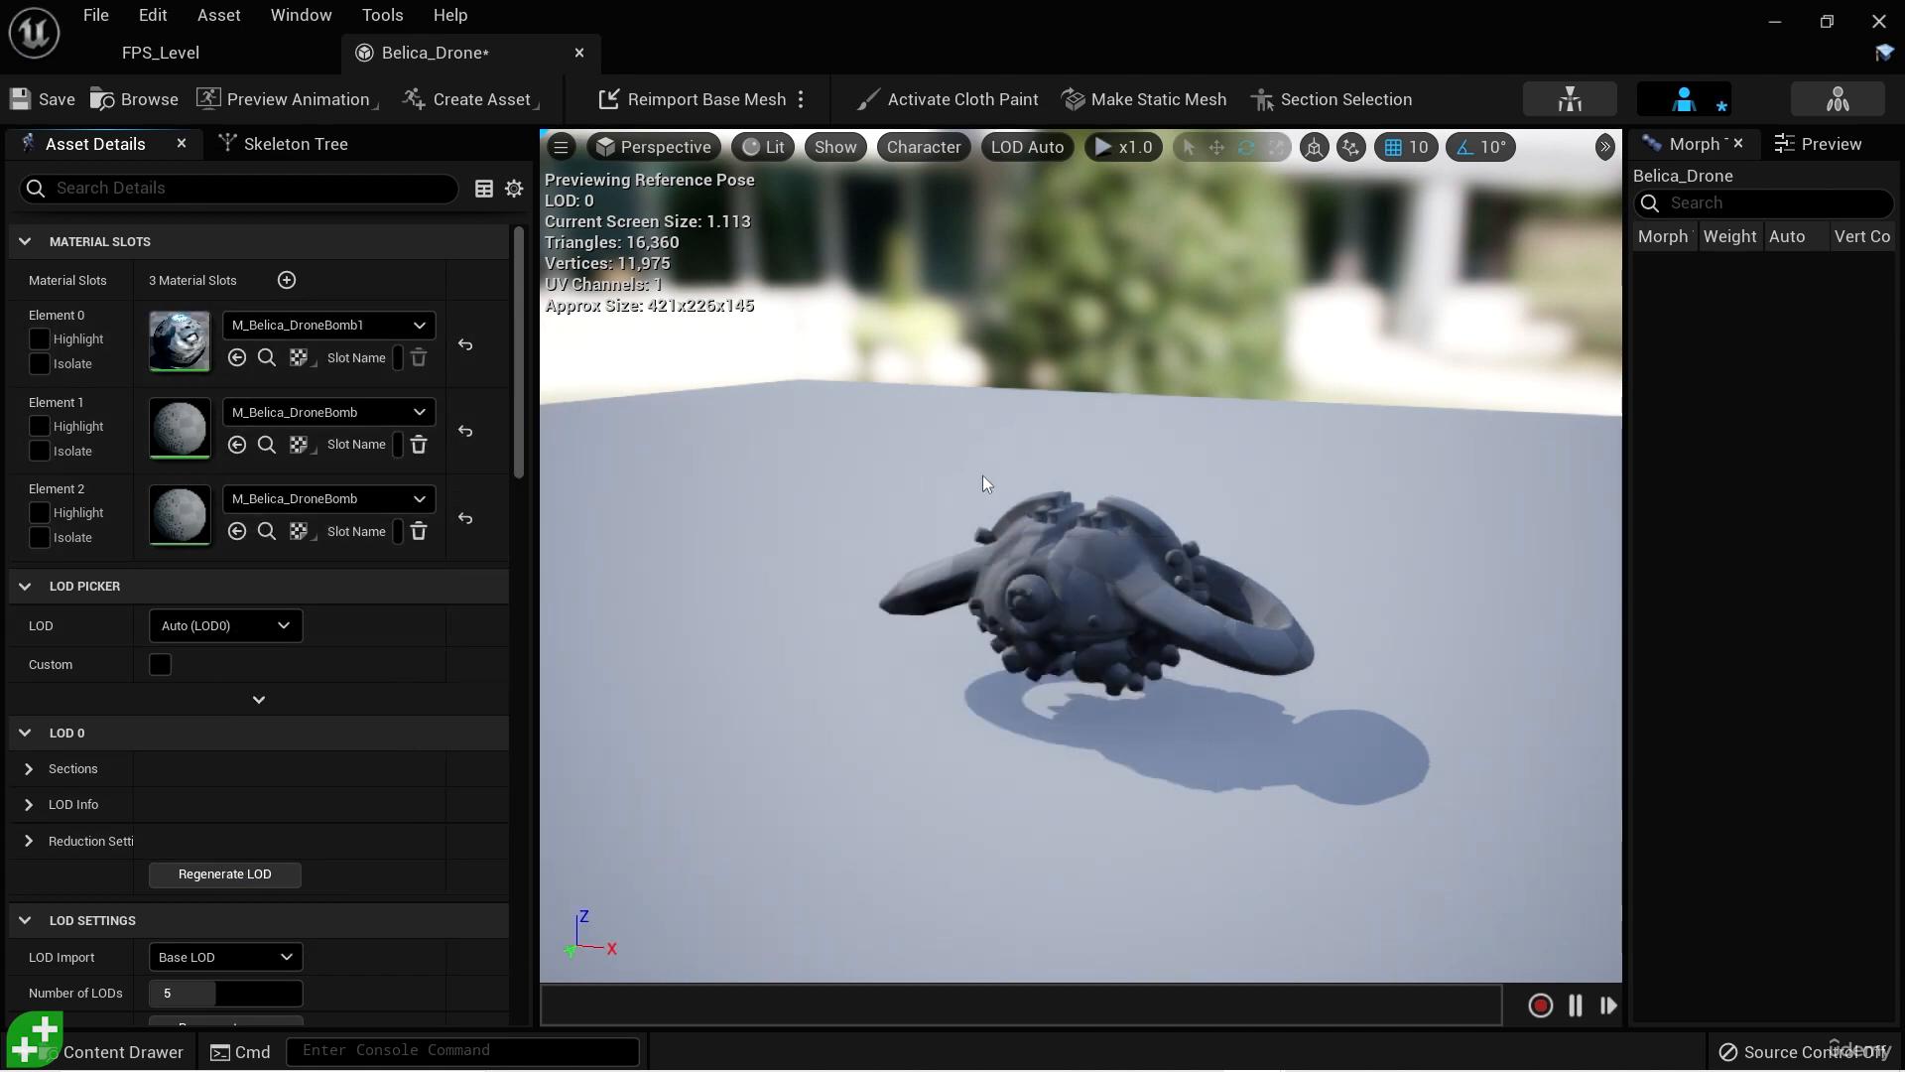
left_click(419, 412)
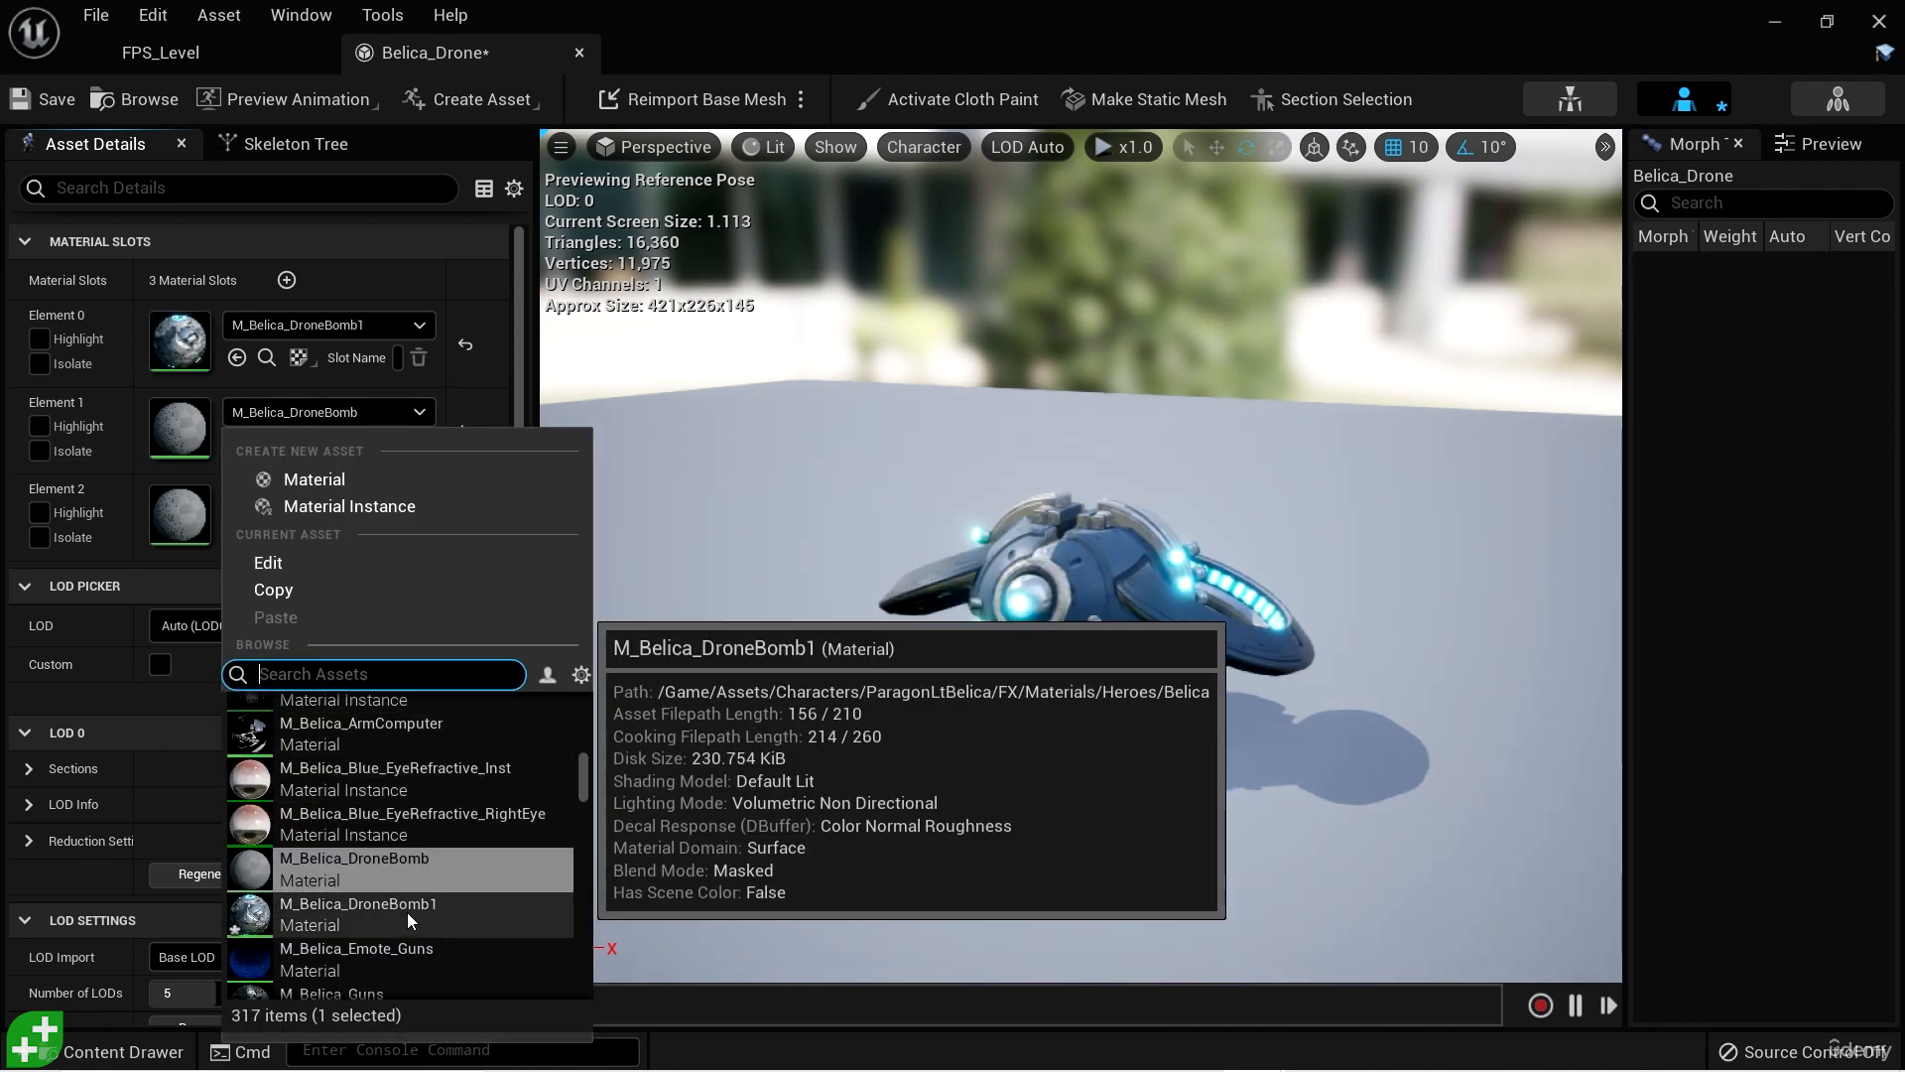
left_click(406, 913)
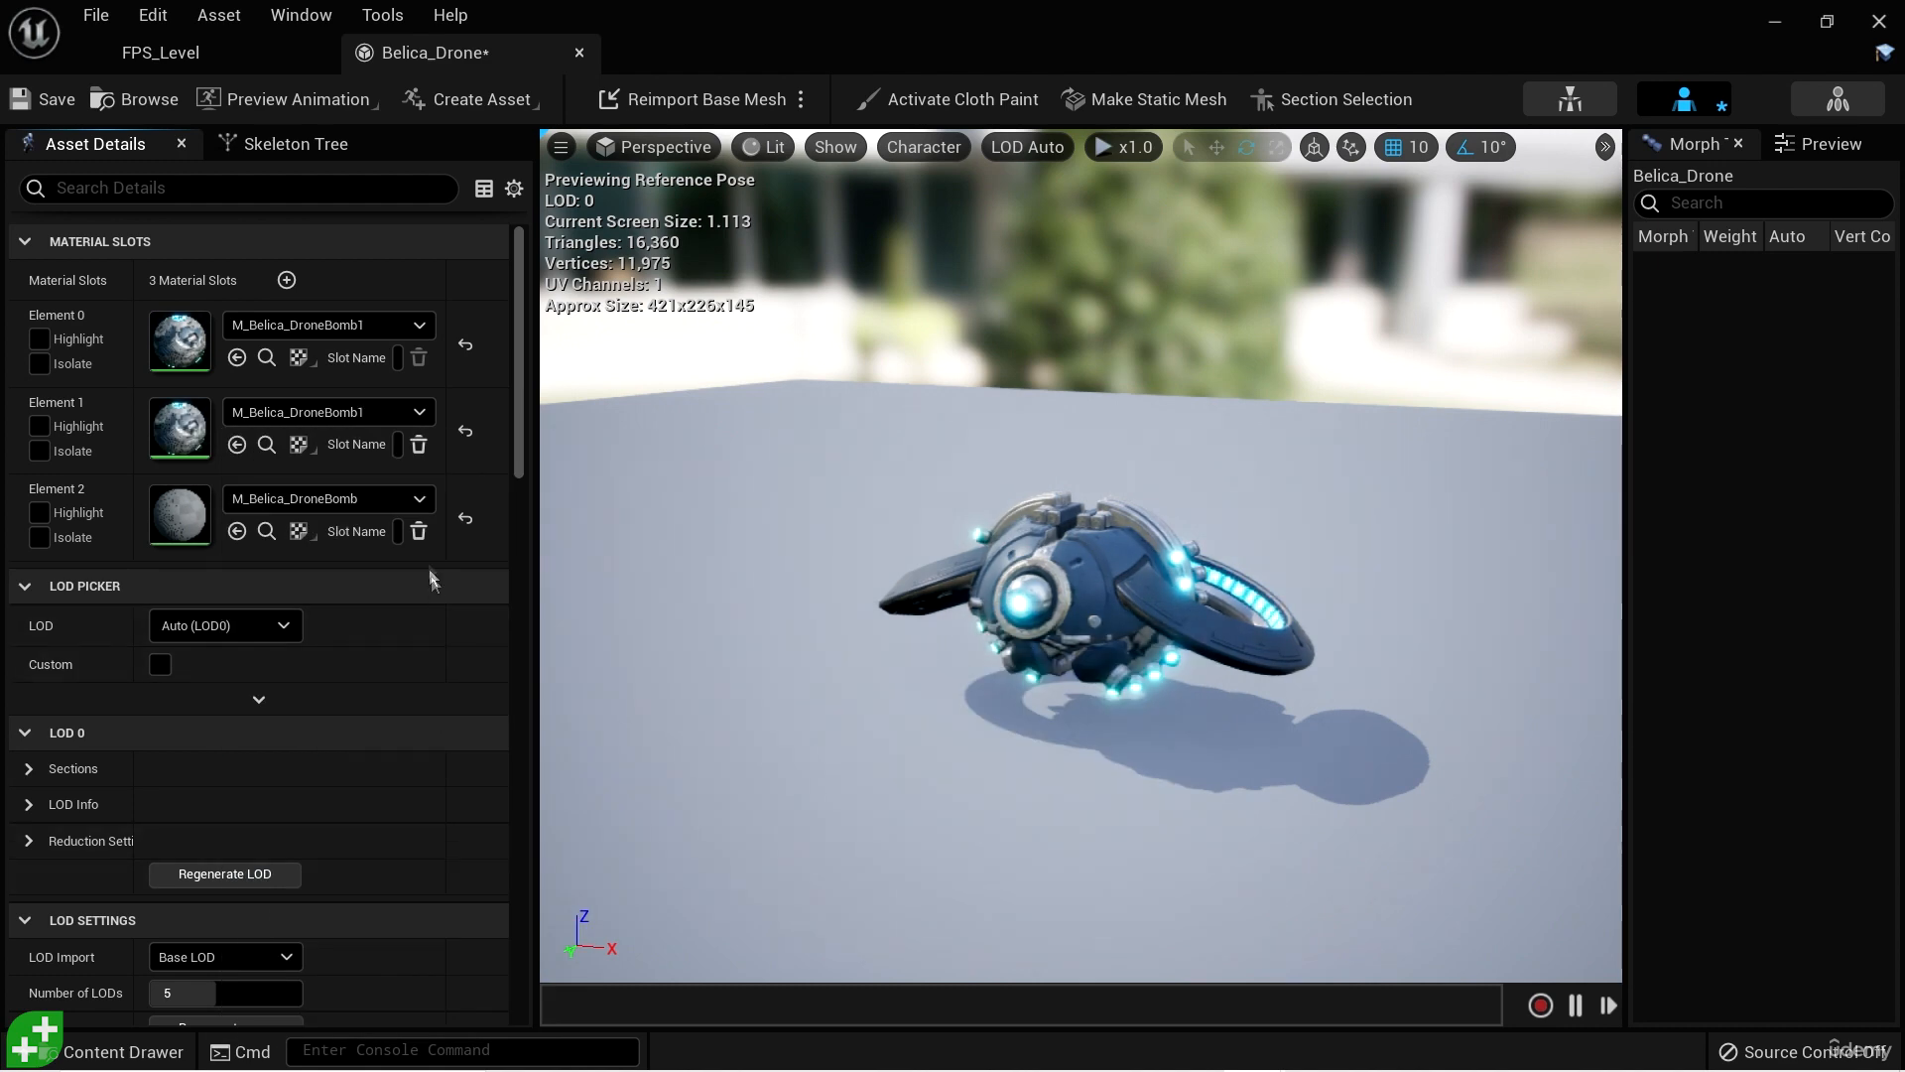
left_click(420, 499)
left_click(595, 941)
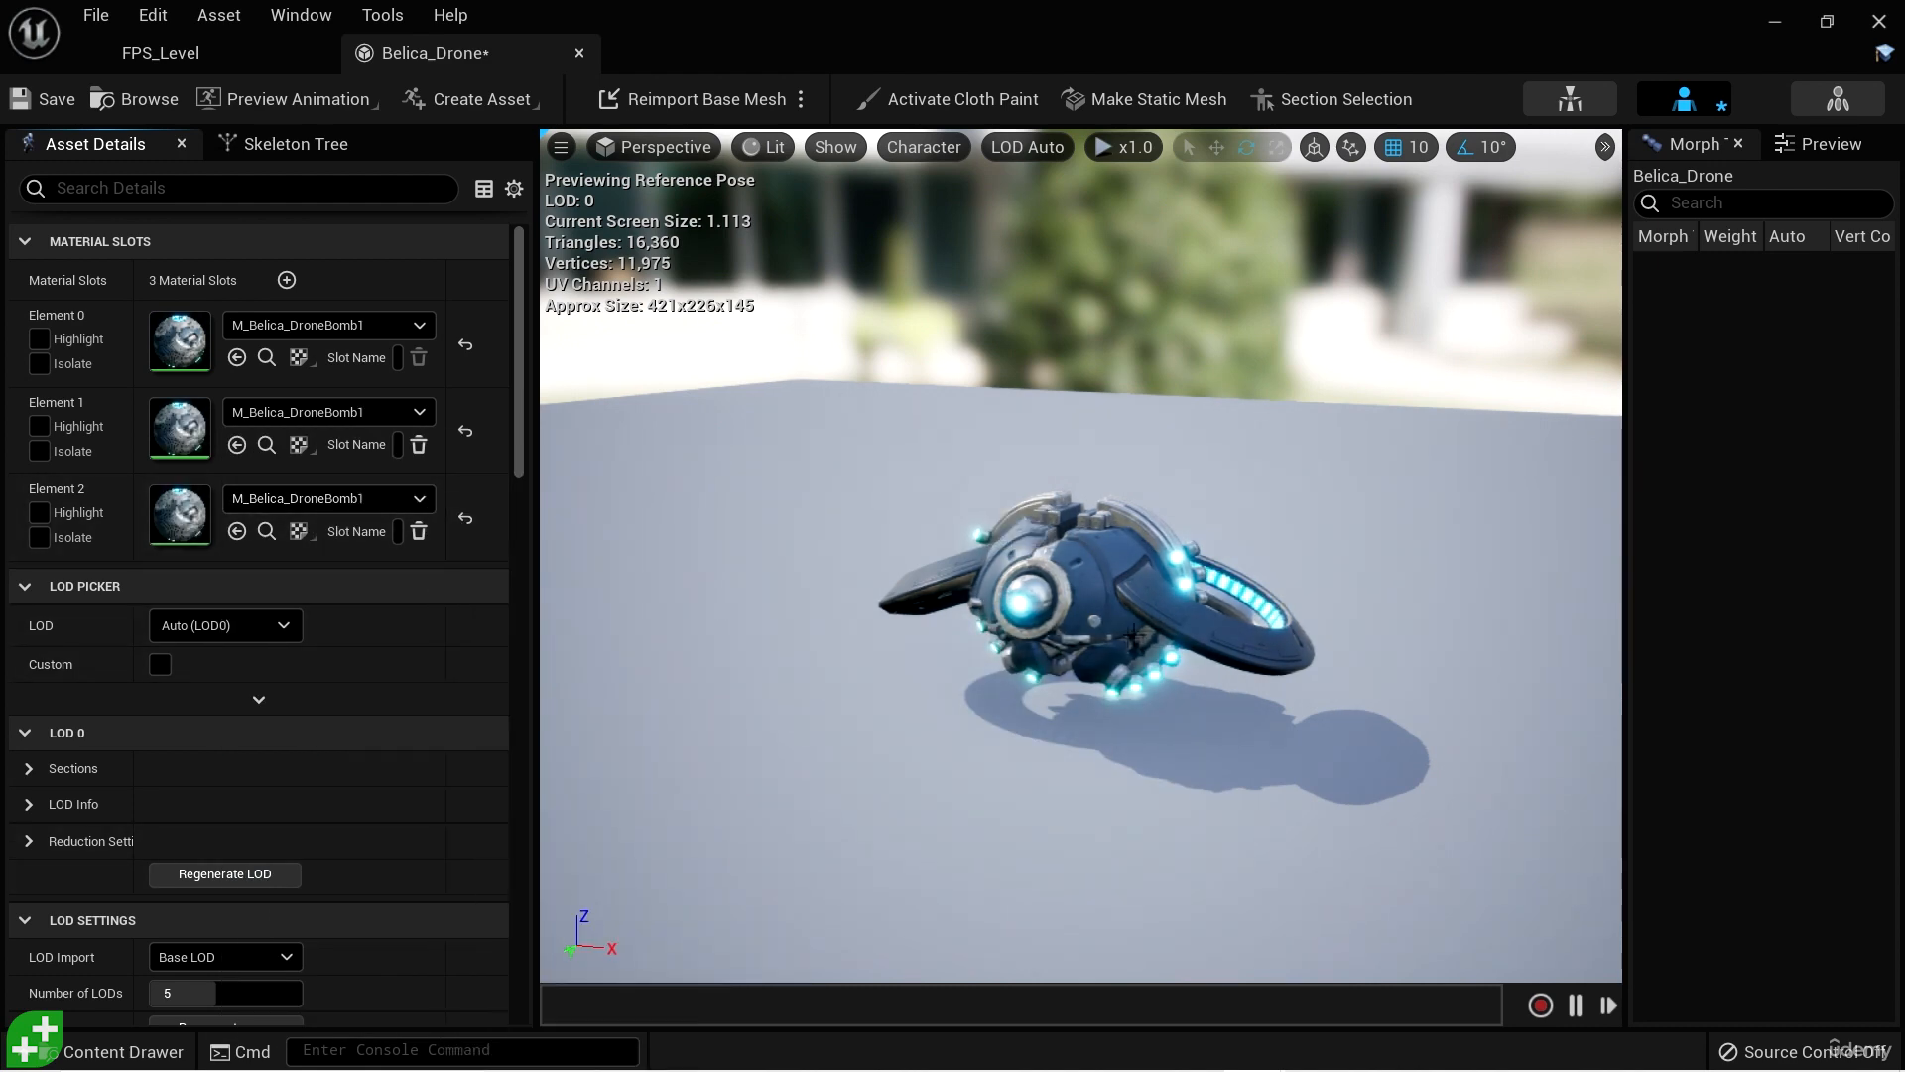
left_click_drag(1239, 584, 1223, 742, "alt")
scroll(1239, 585, "up", 6)
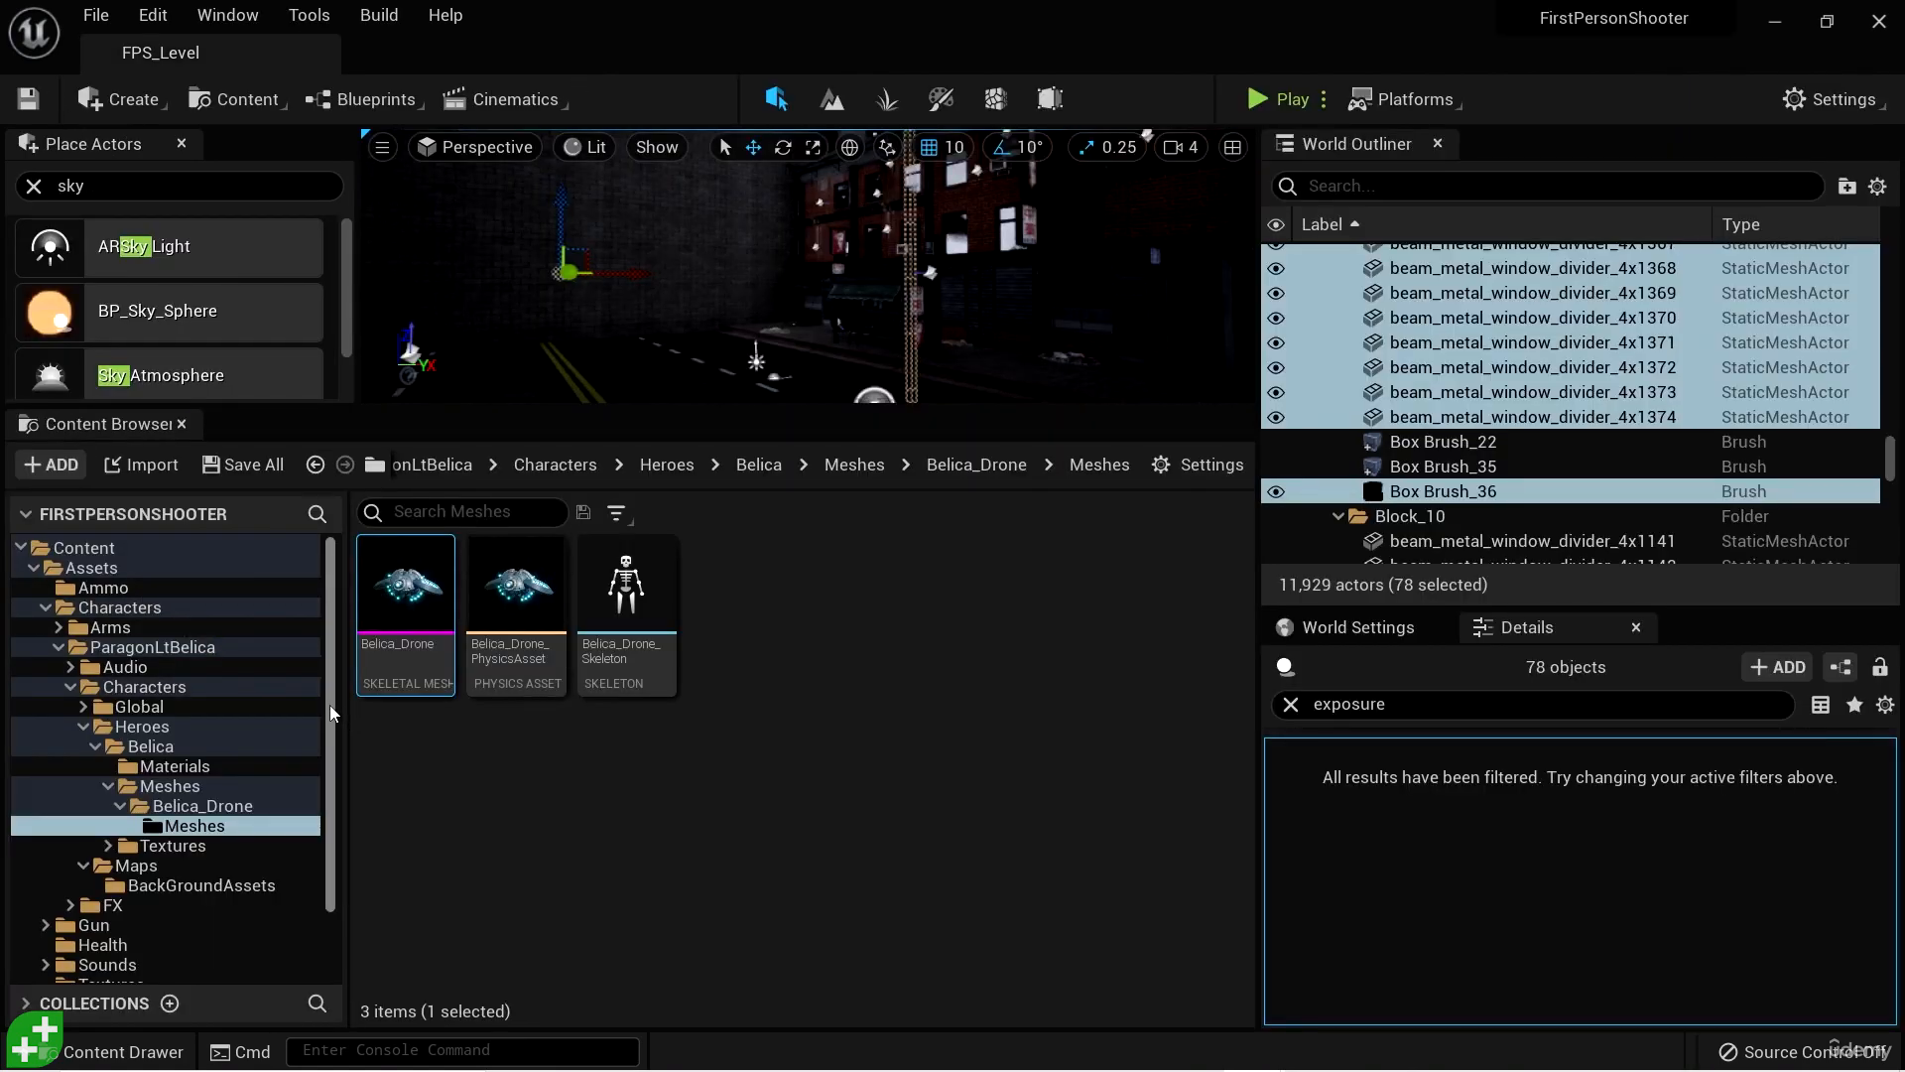
- Check the leftover ParagonLtBelica folder directly under Content for remaining files, going down to Belica's AimOffsets animation folder
left_click(208, 649)
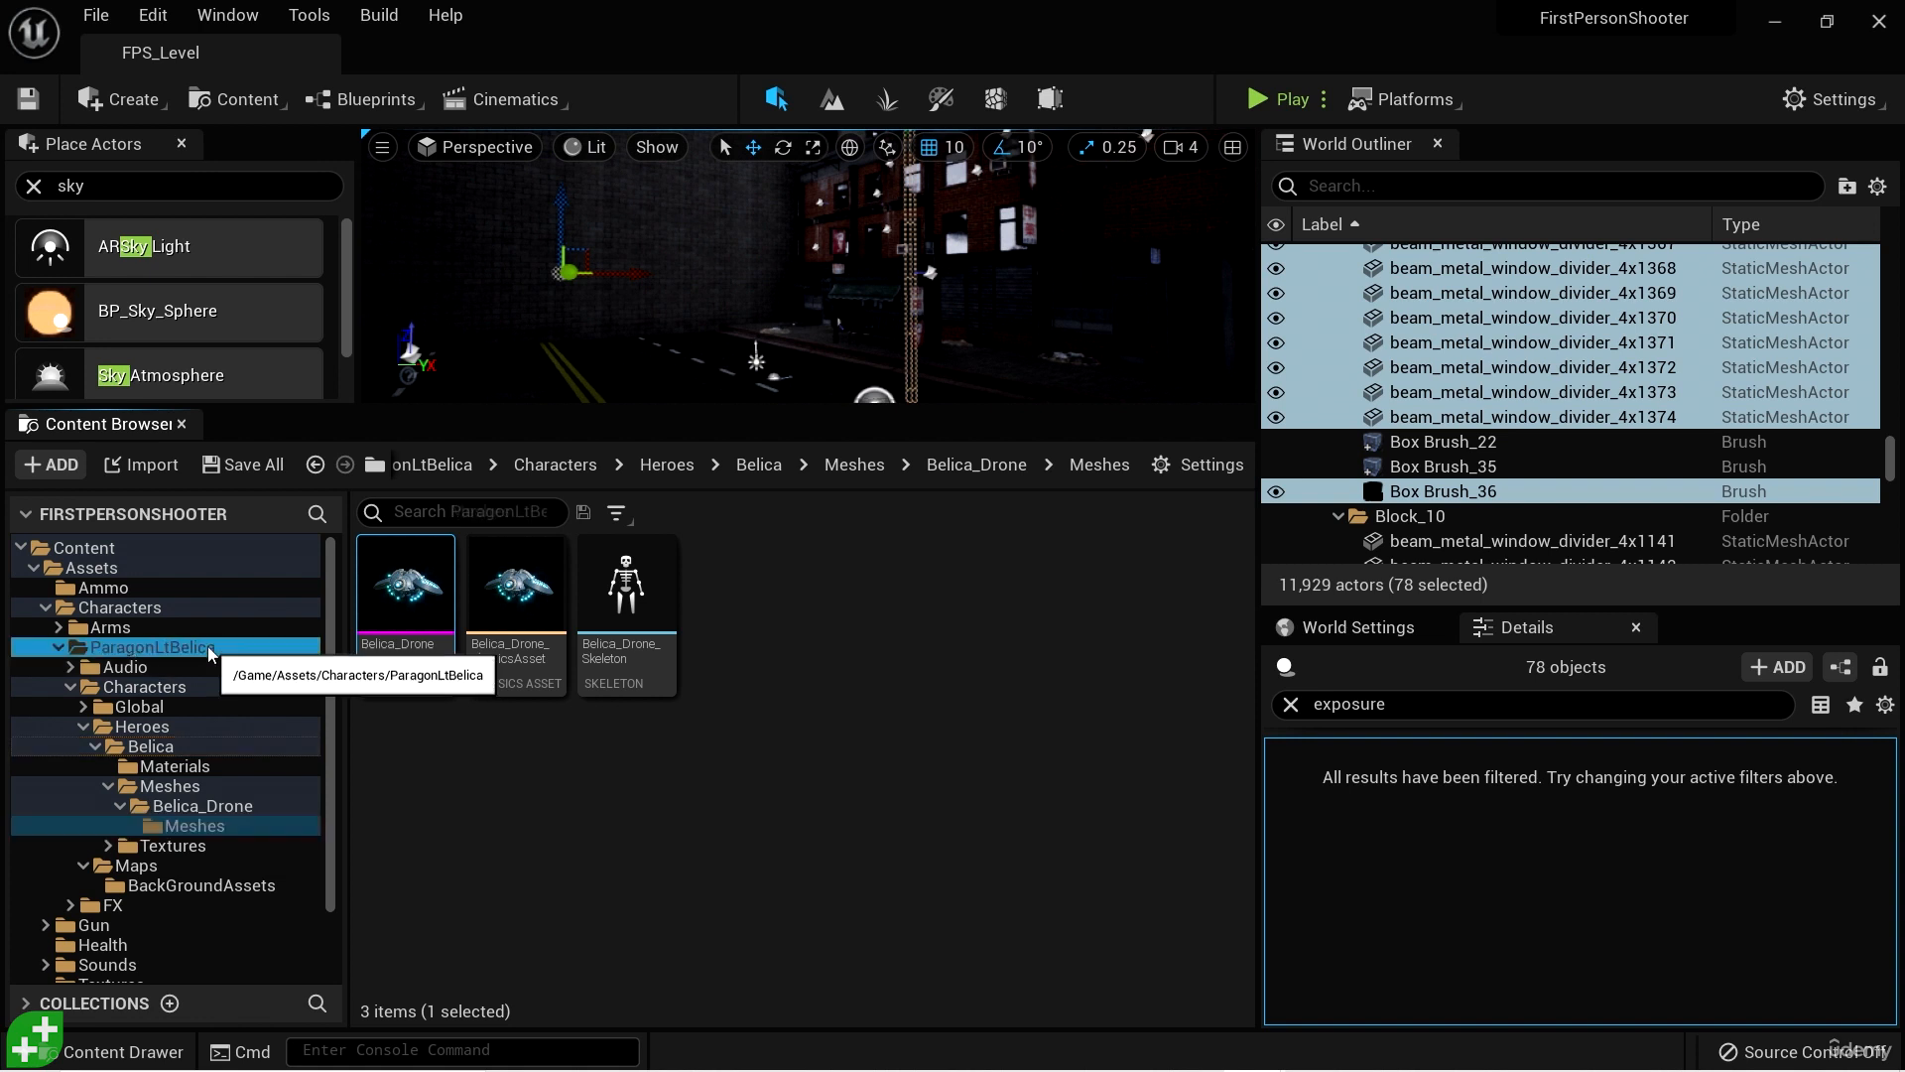
left_click(58, 647)
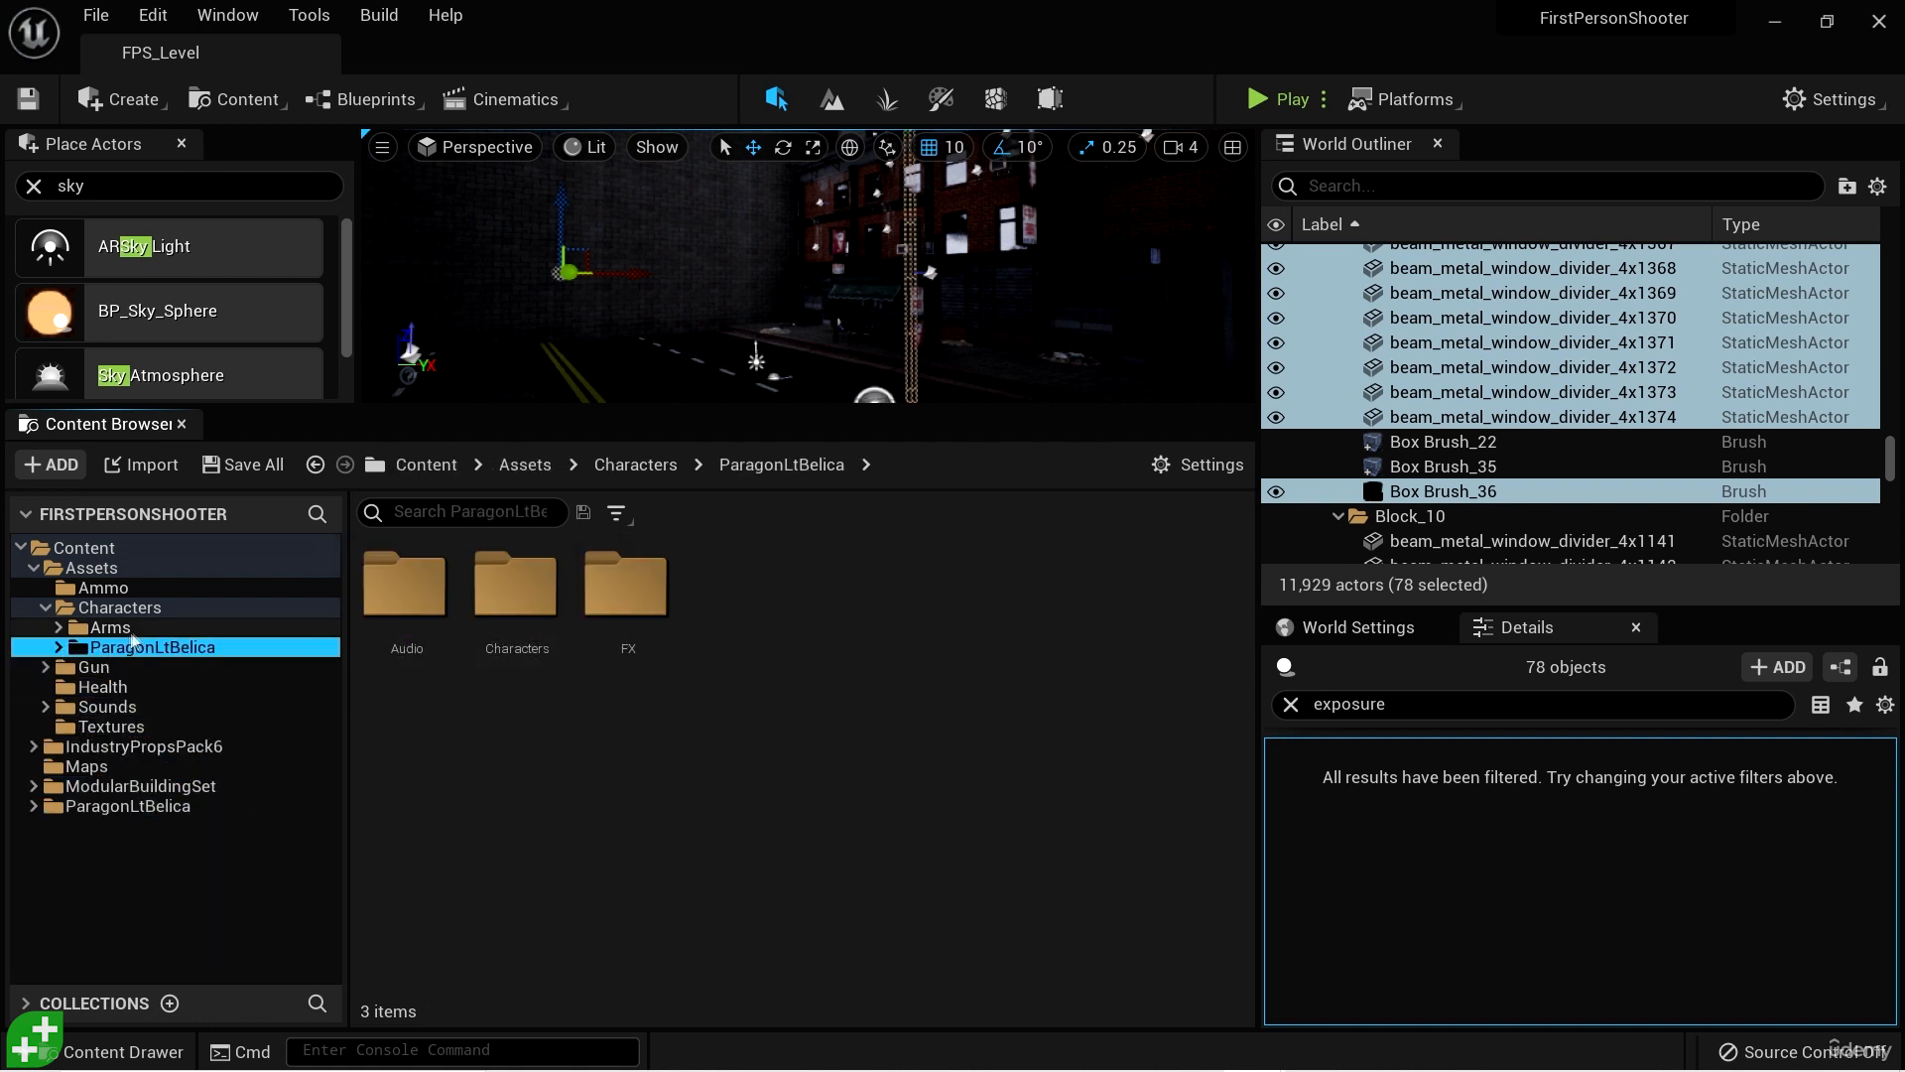
left_click(179, 607)
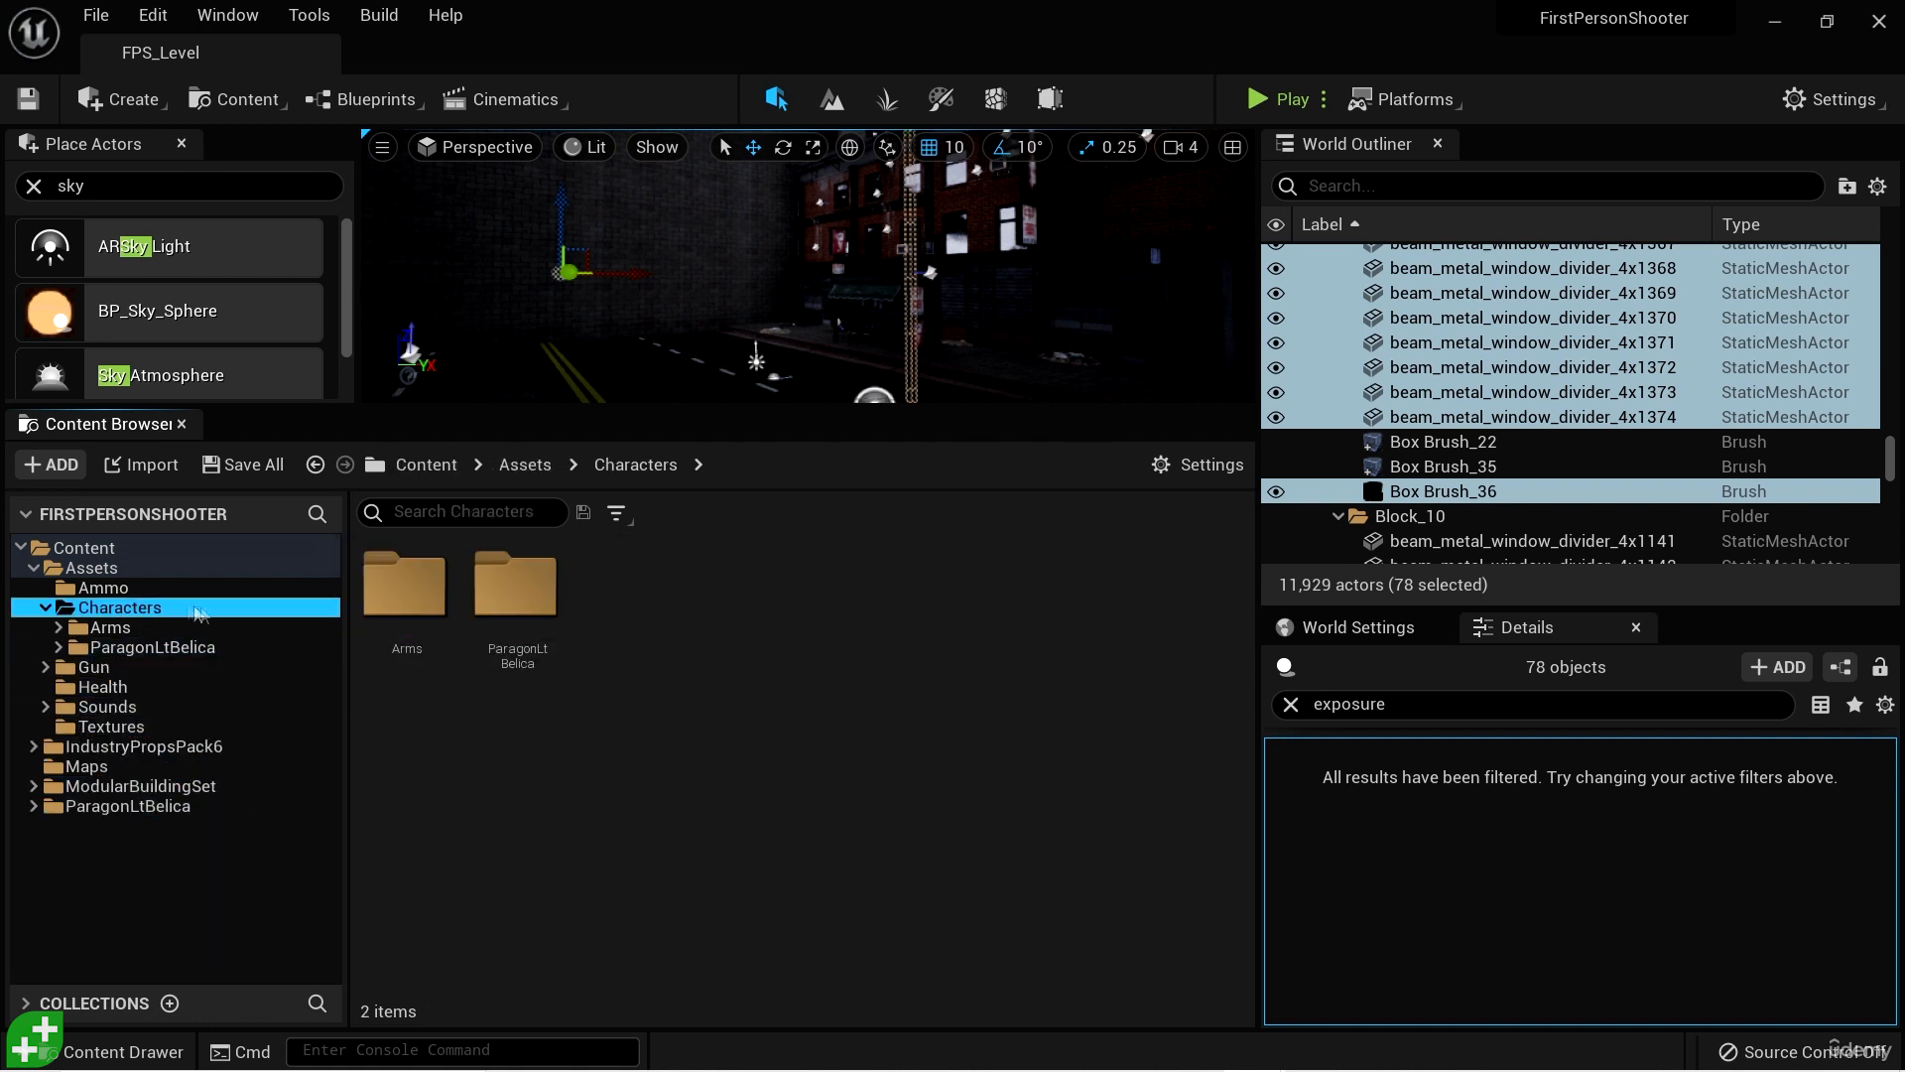
left_click(173, 808)
left_click(33, 806)
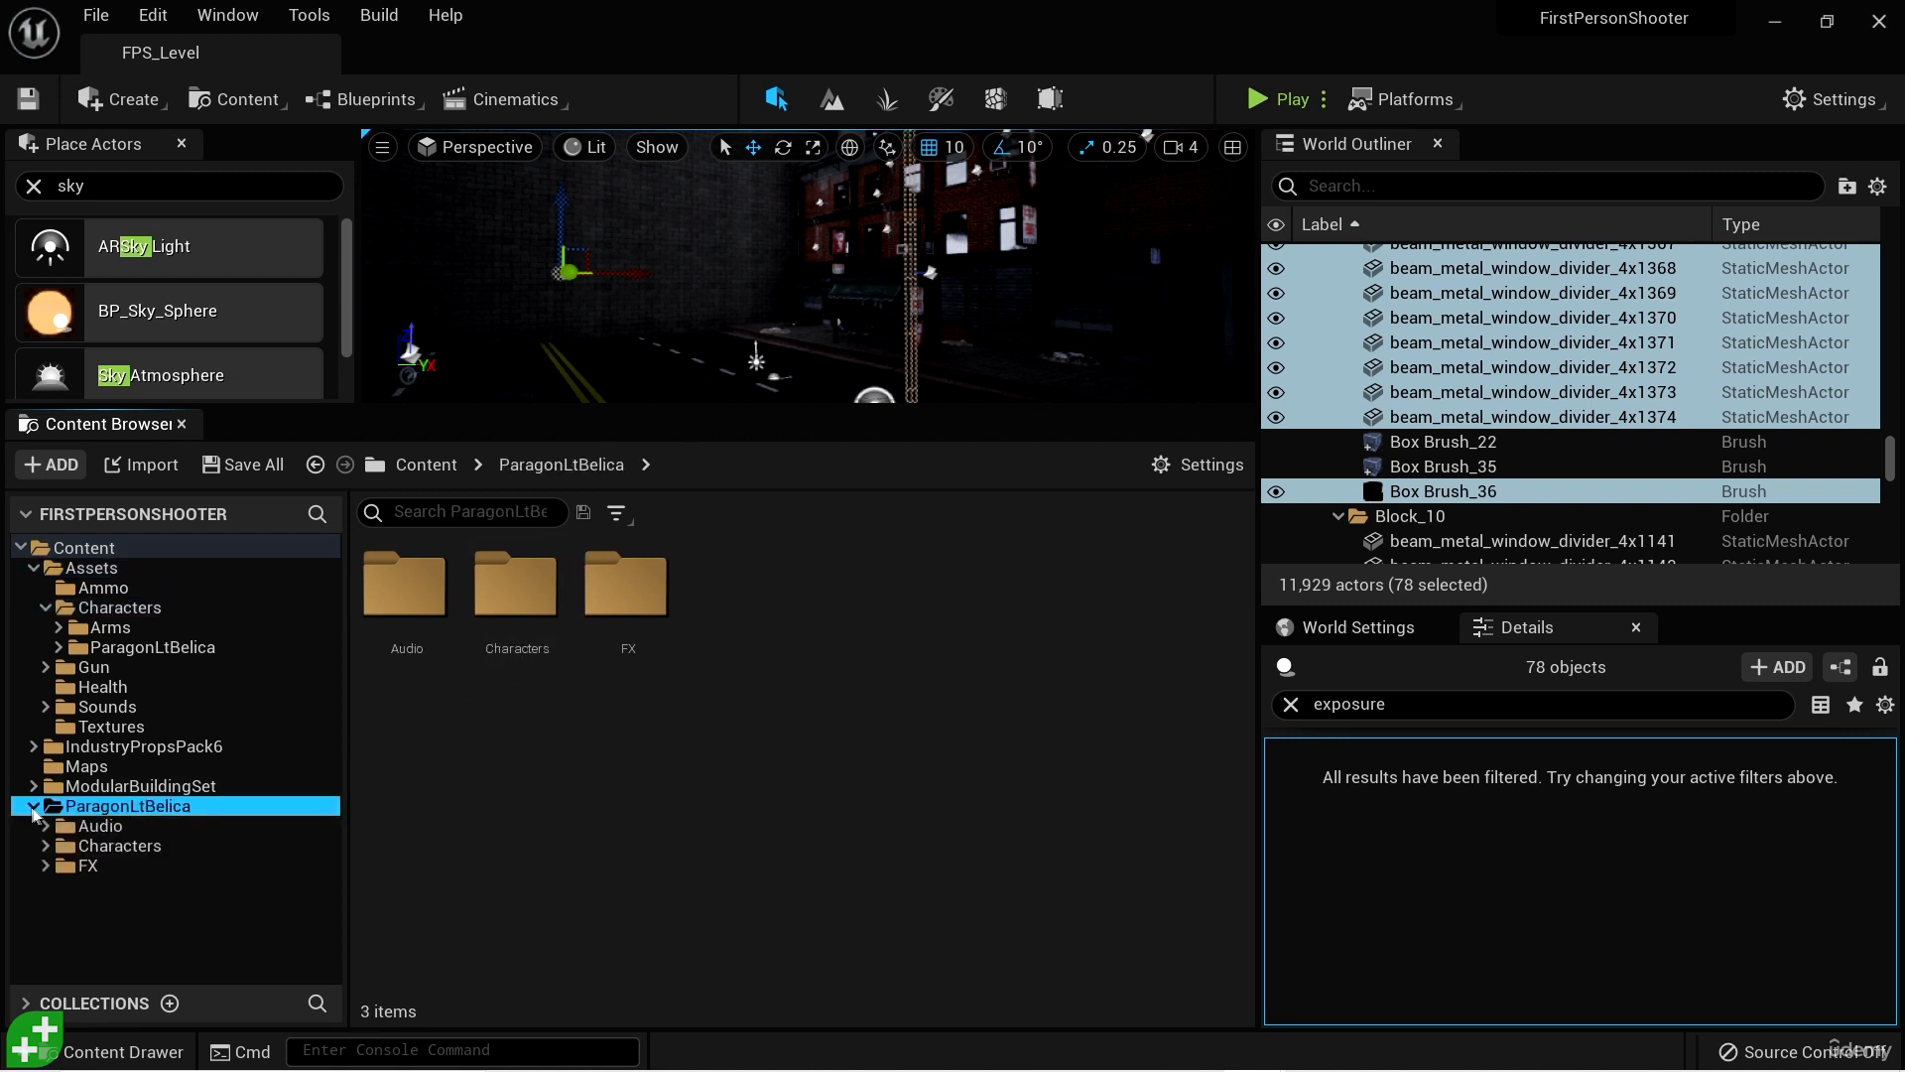
double_click(517, 585)
double_click(519, 595)
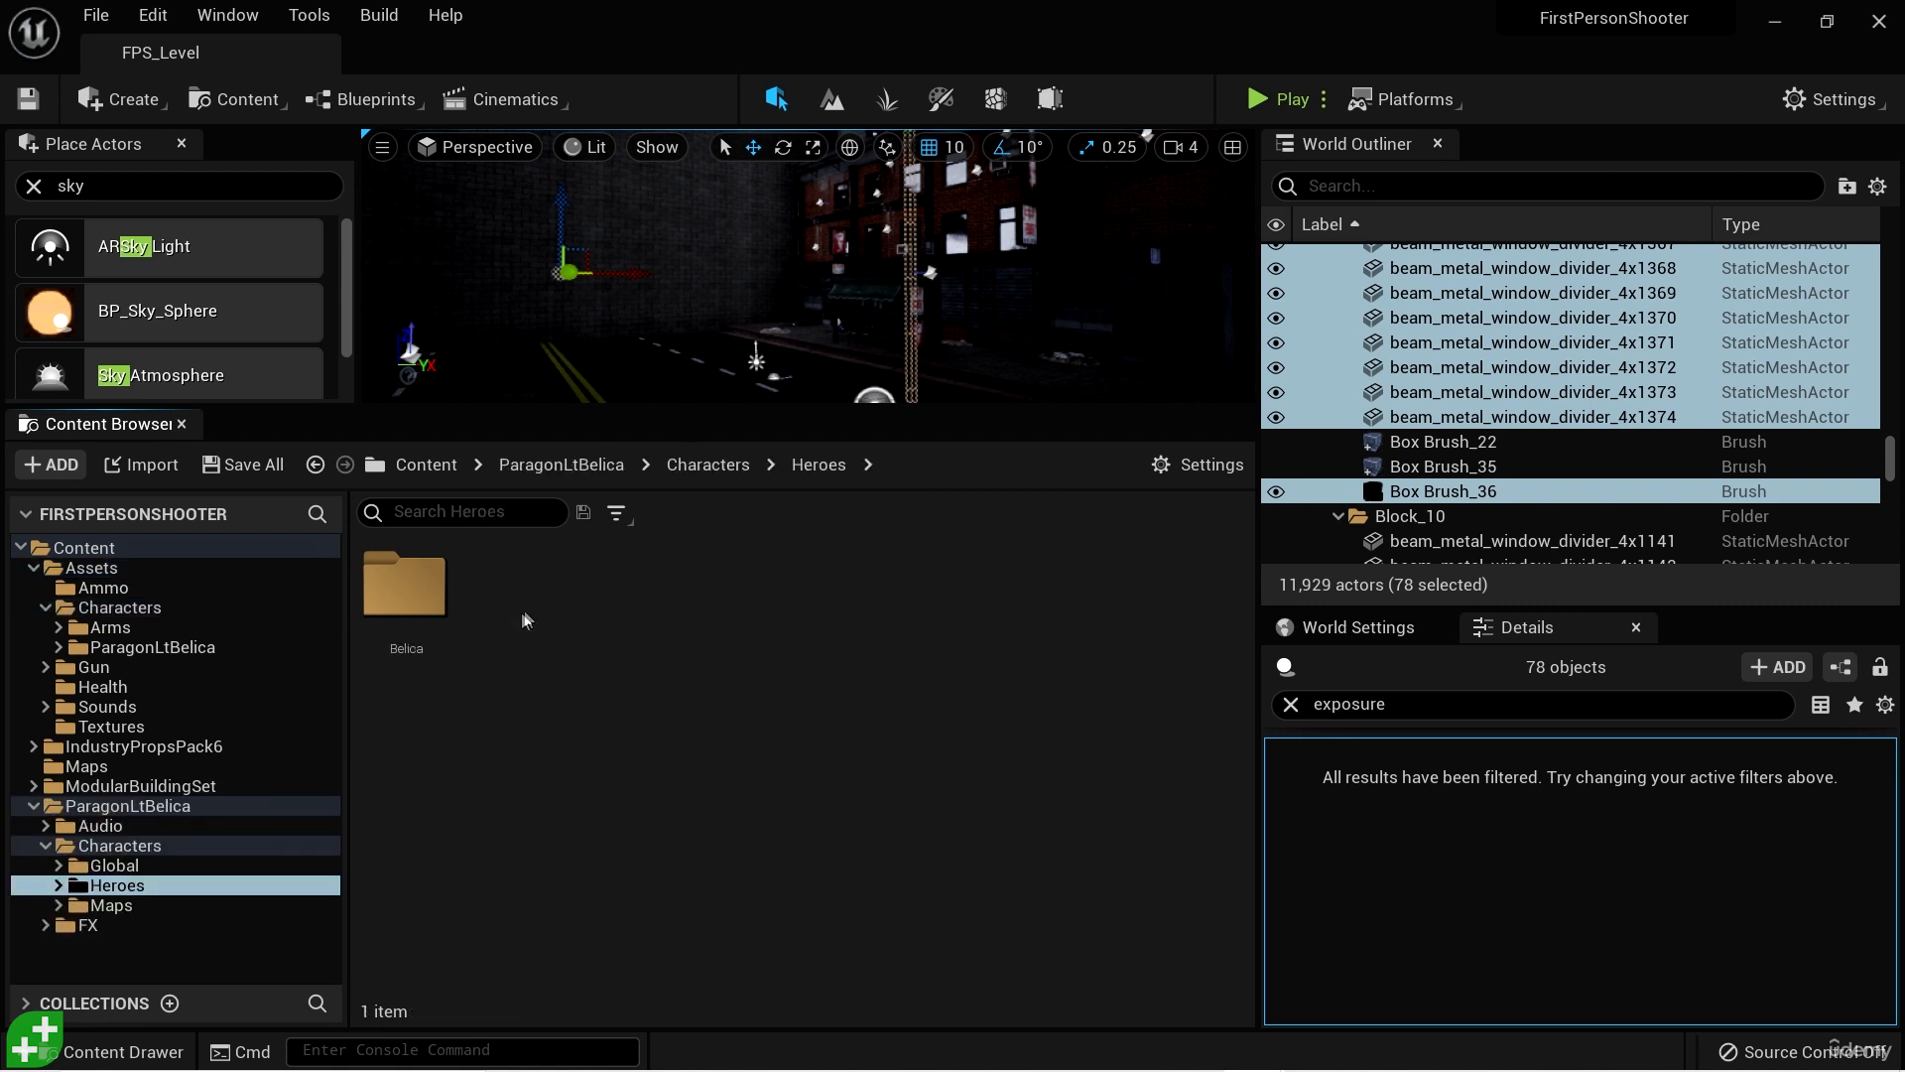
double_click(416, 600)
double_click(427, 607)
double_click(425, 615)
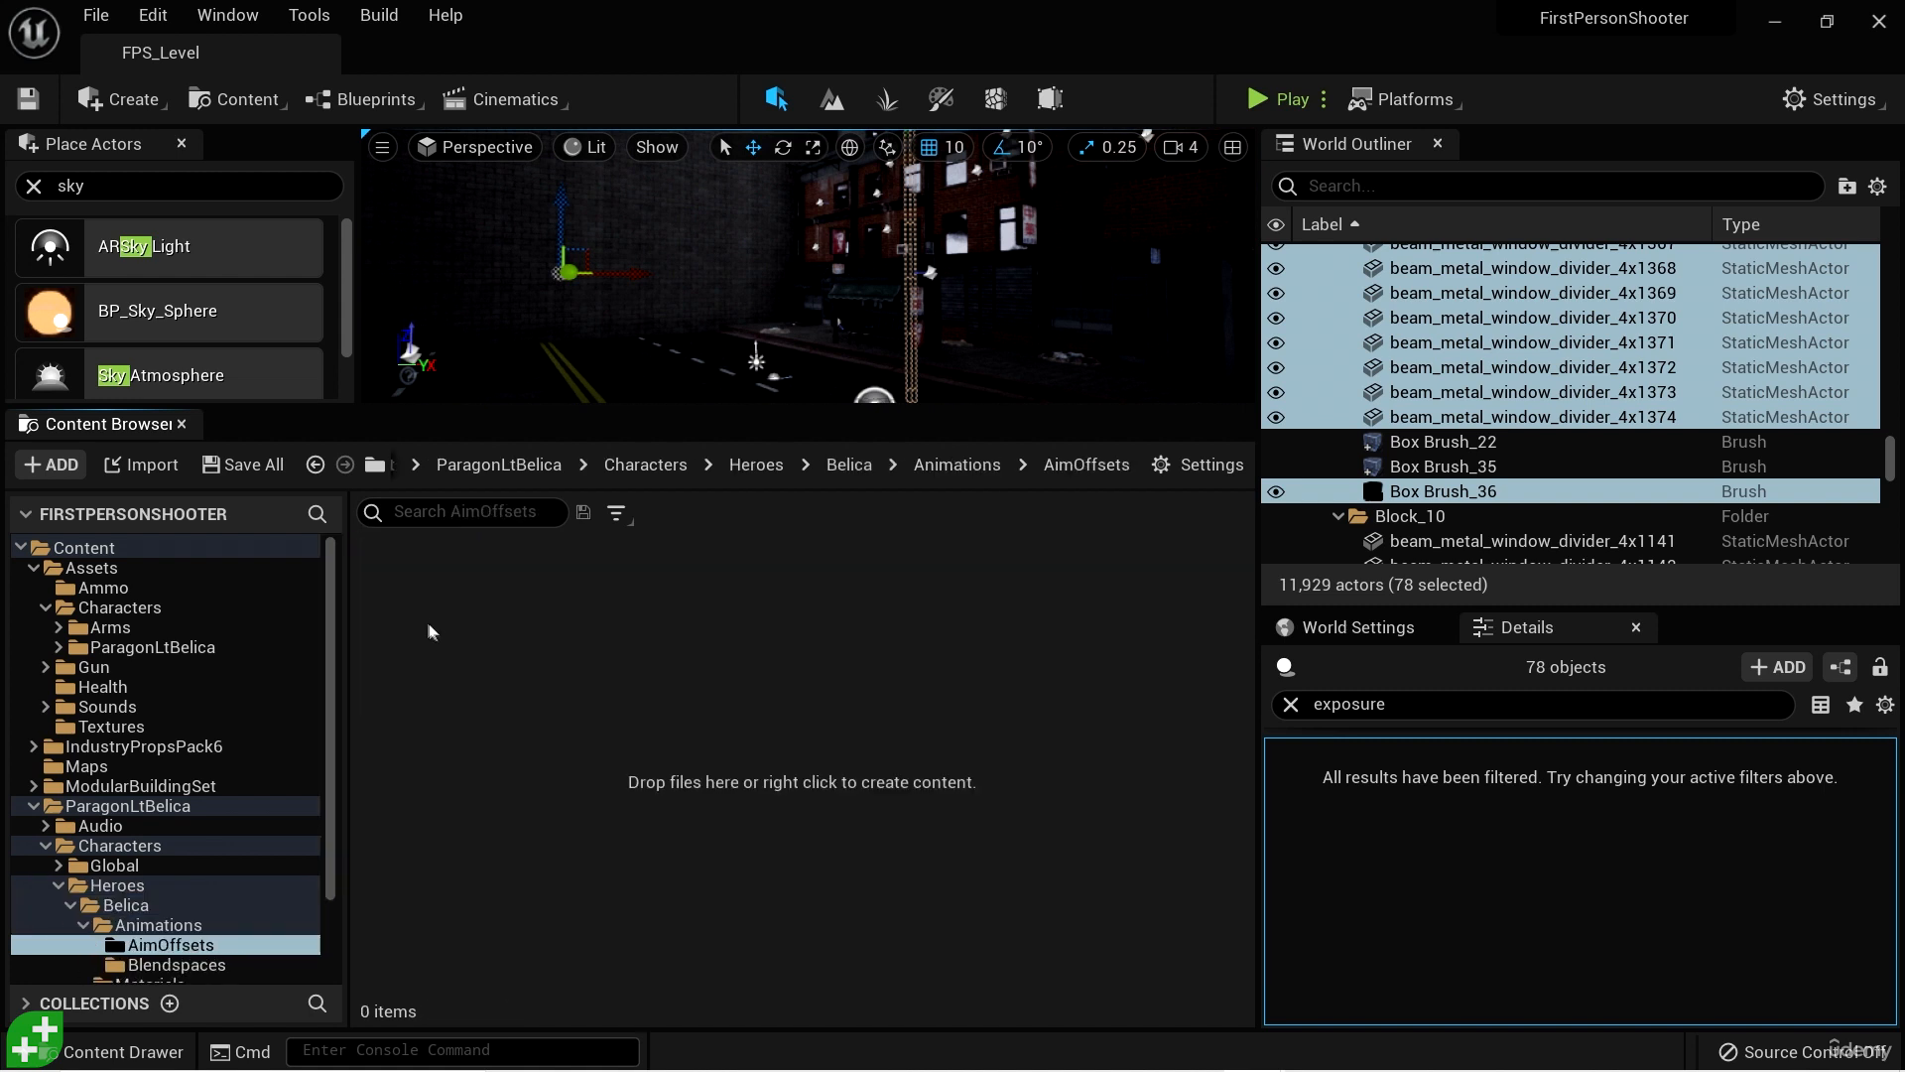
left_click(33, 806)
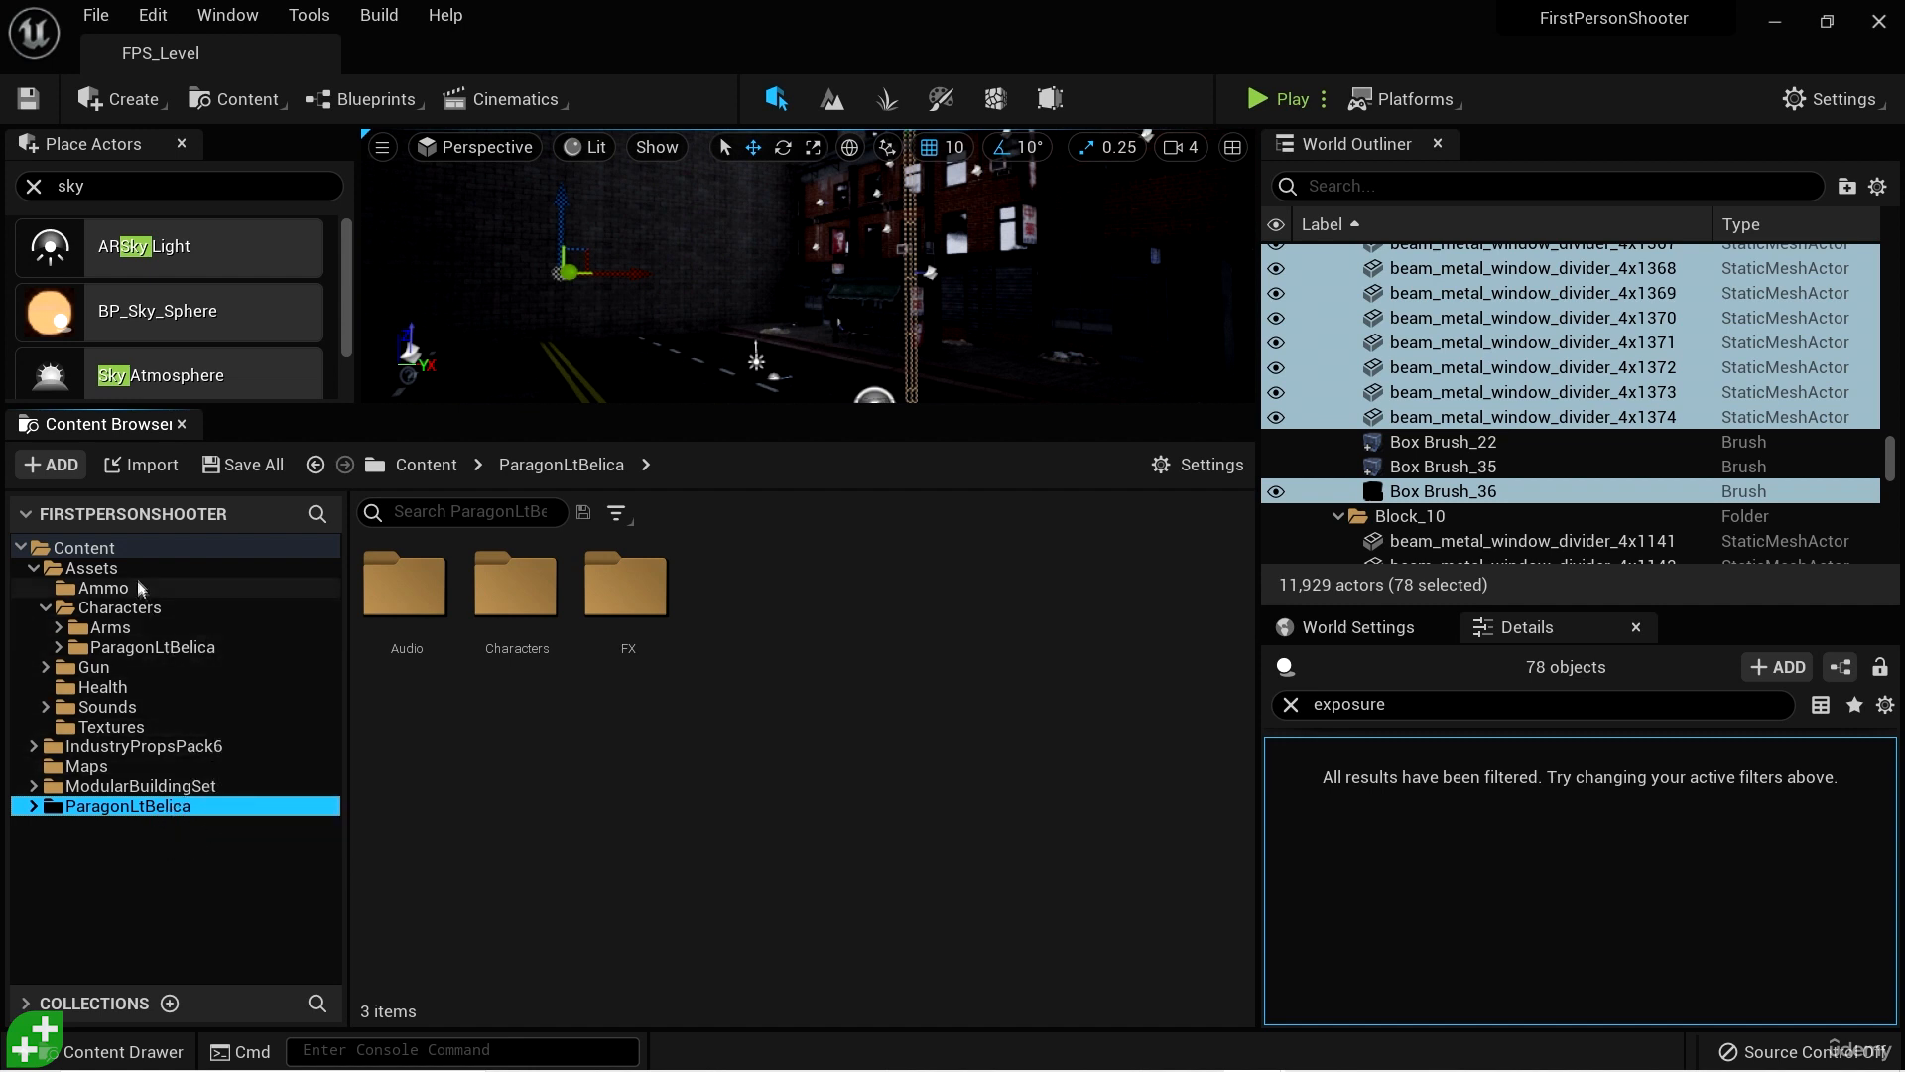
- Create a folder named Environments inside the Assets folder and open it
left_click(109, 569)
right_click(697, 719)
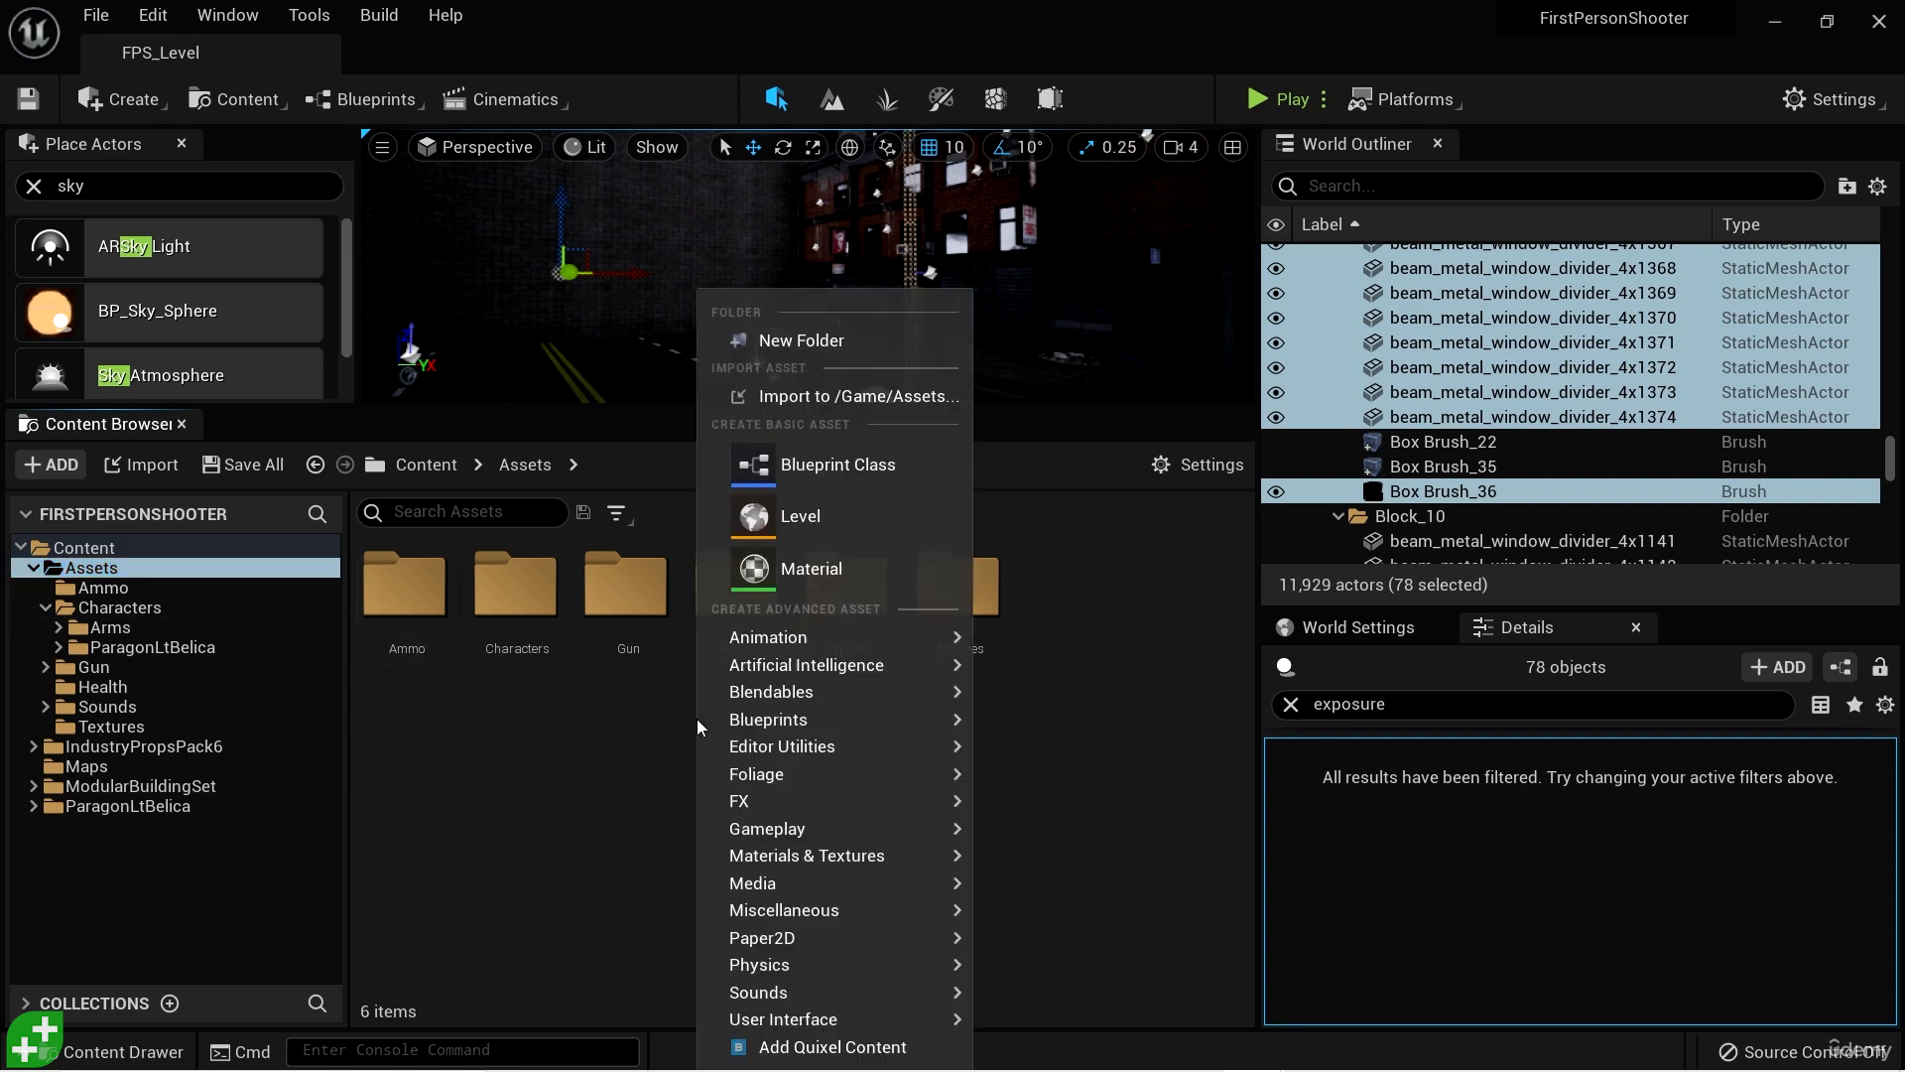
left_click(847, 349)
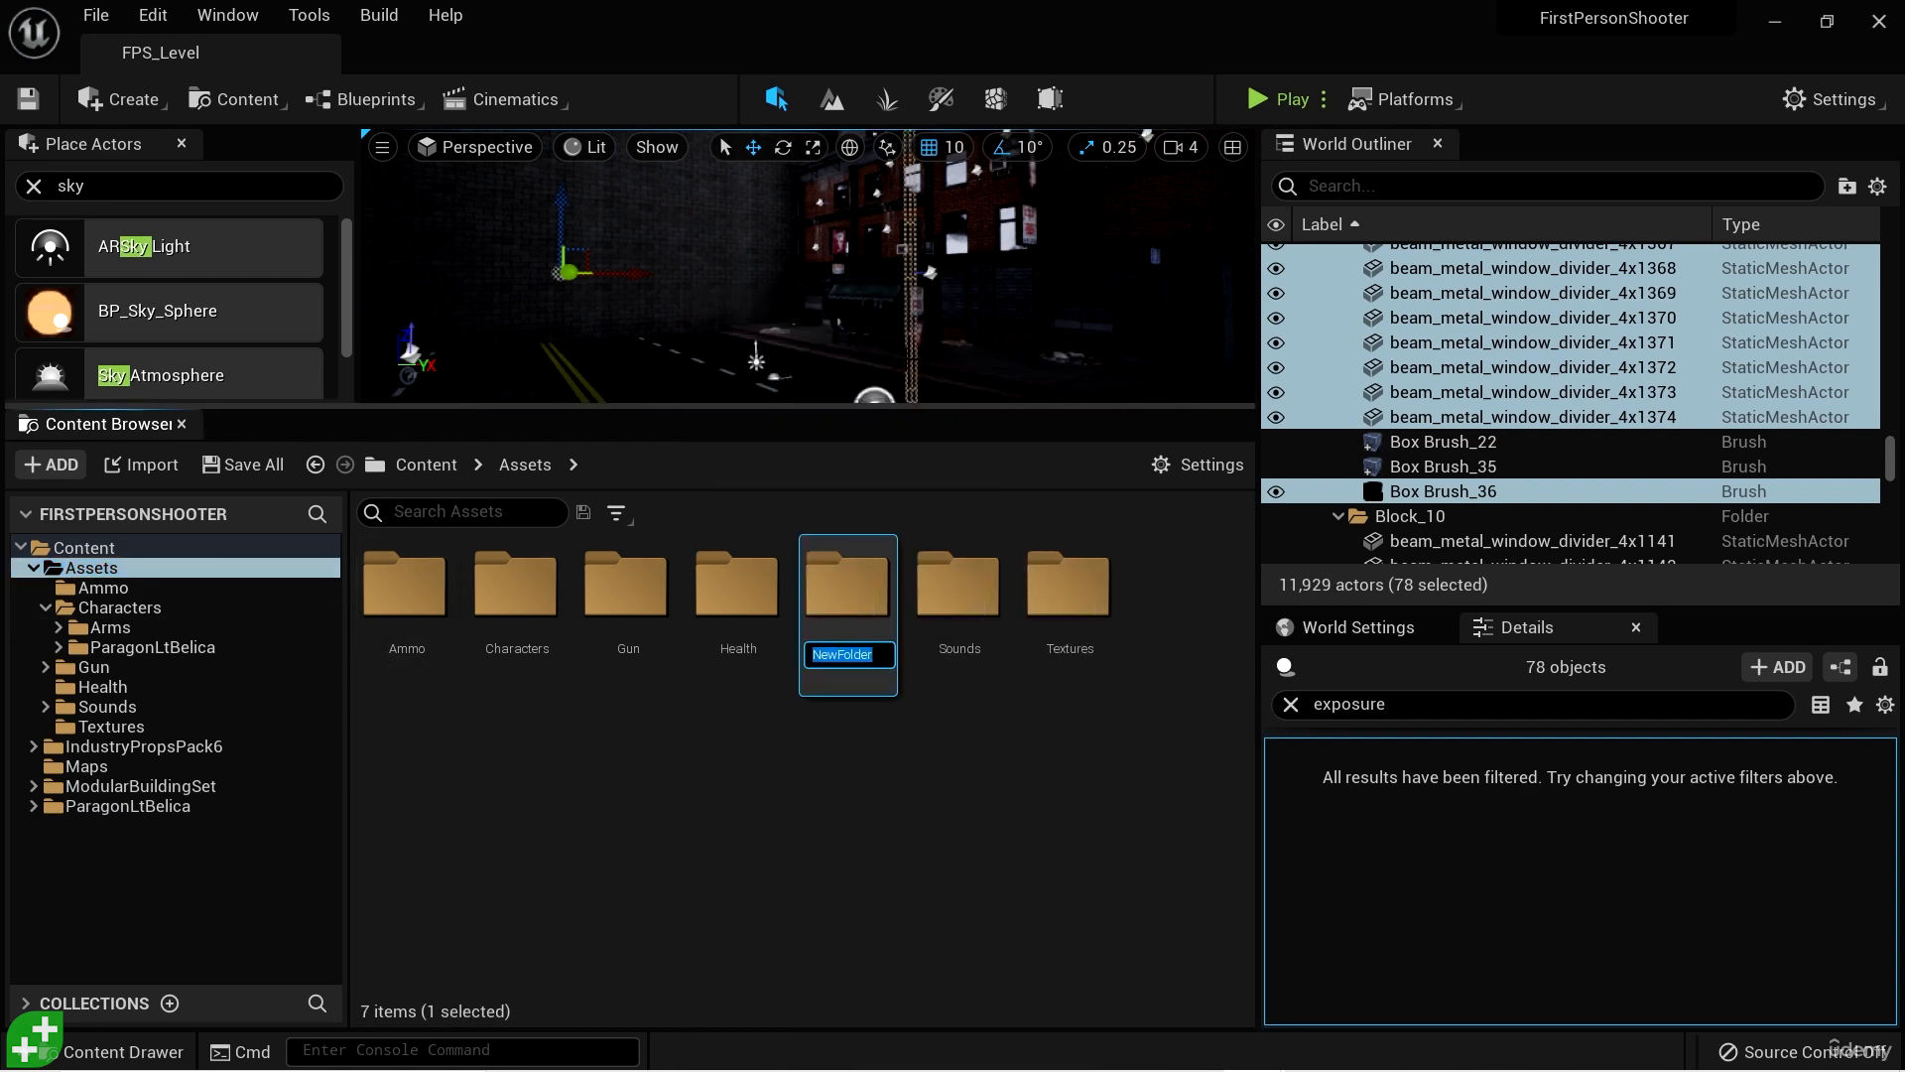
type("Environments")
key("Return")
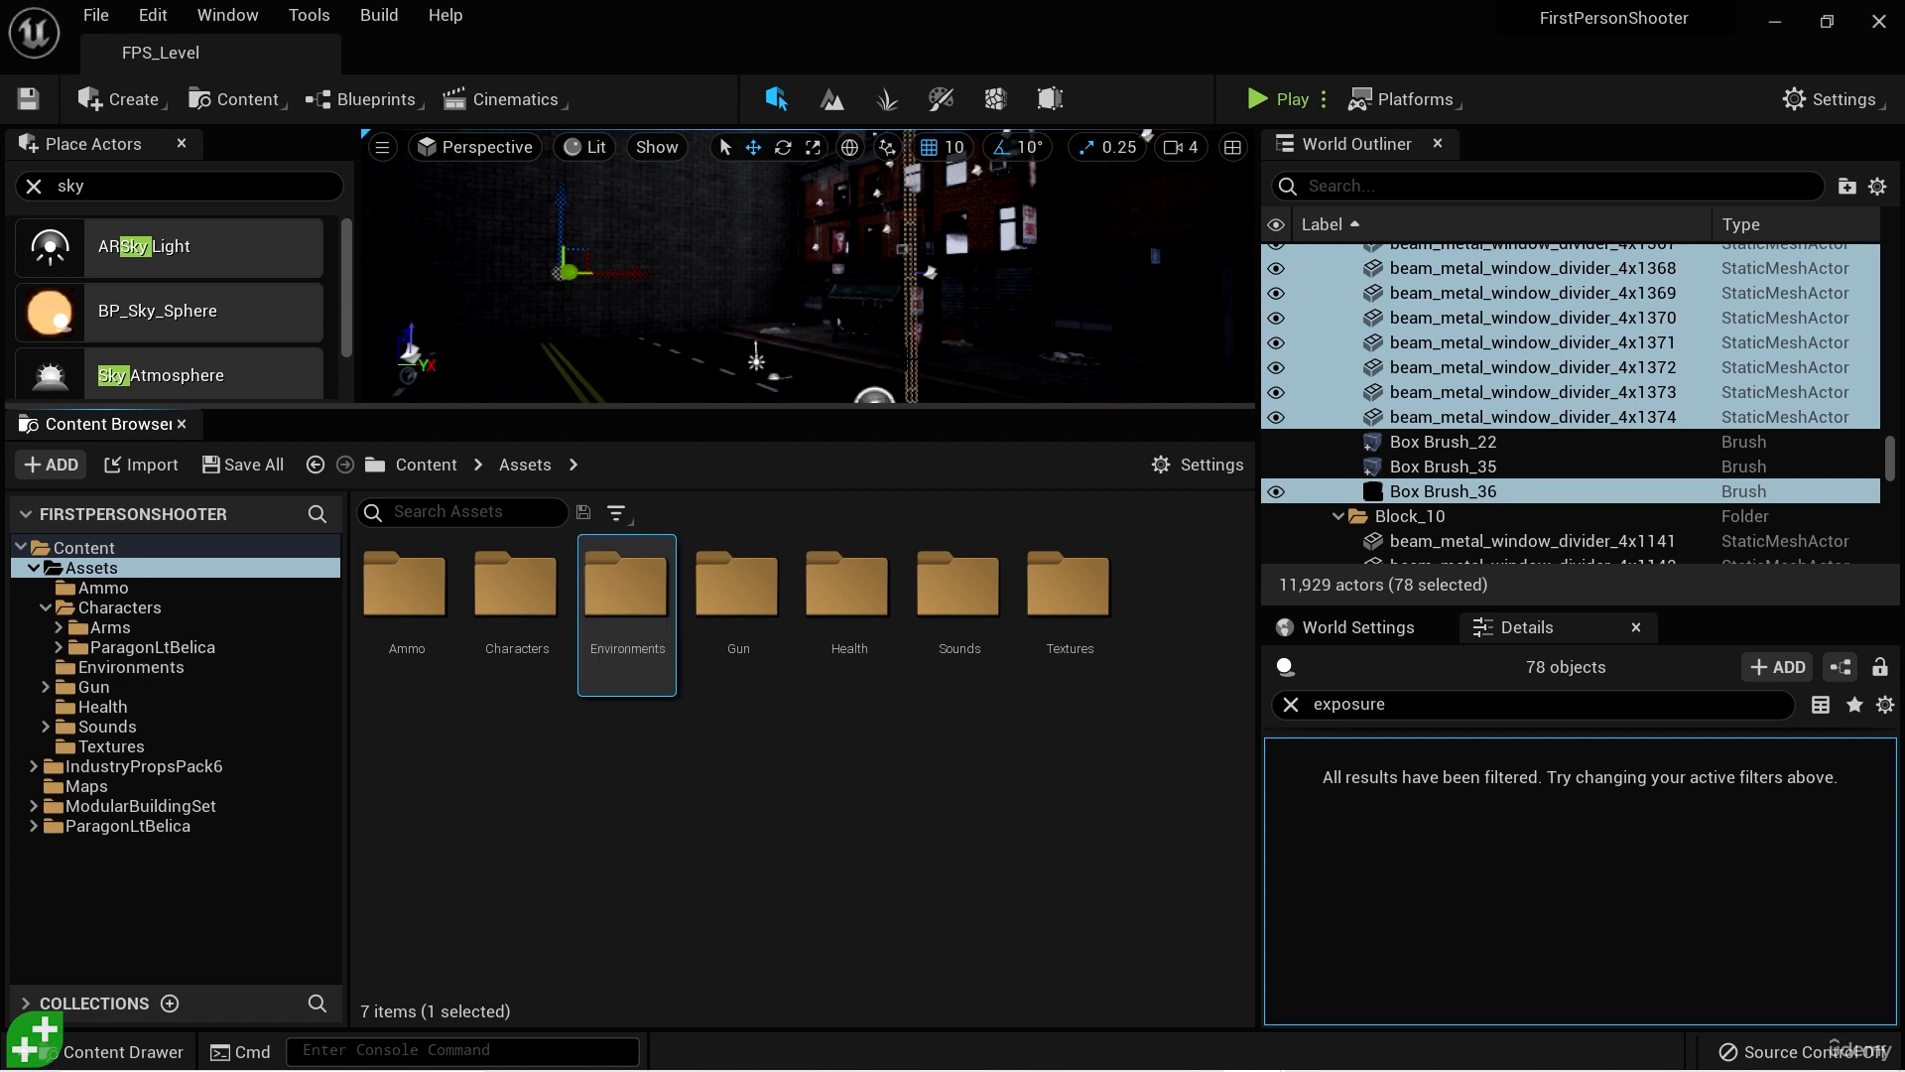
double_click(625, 600)
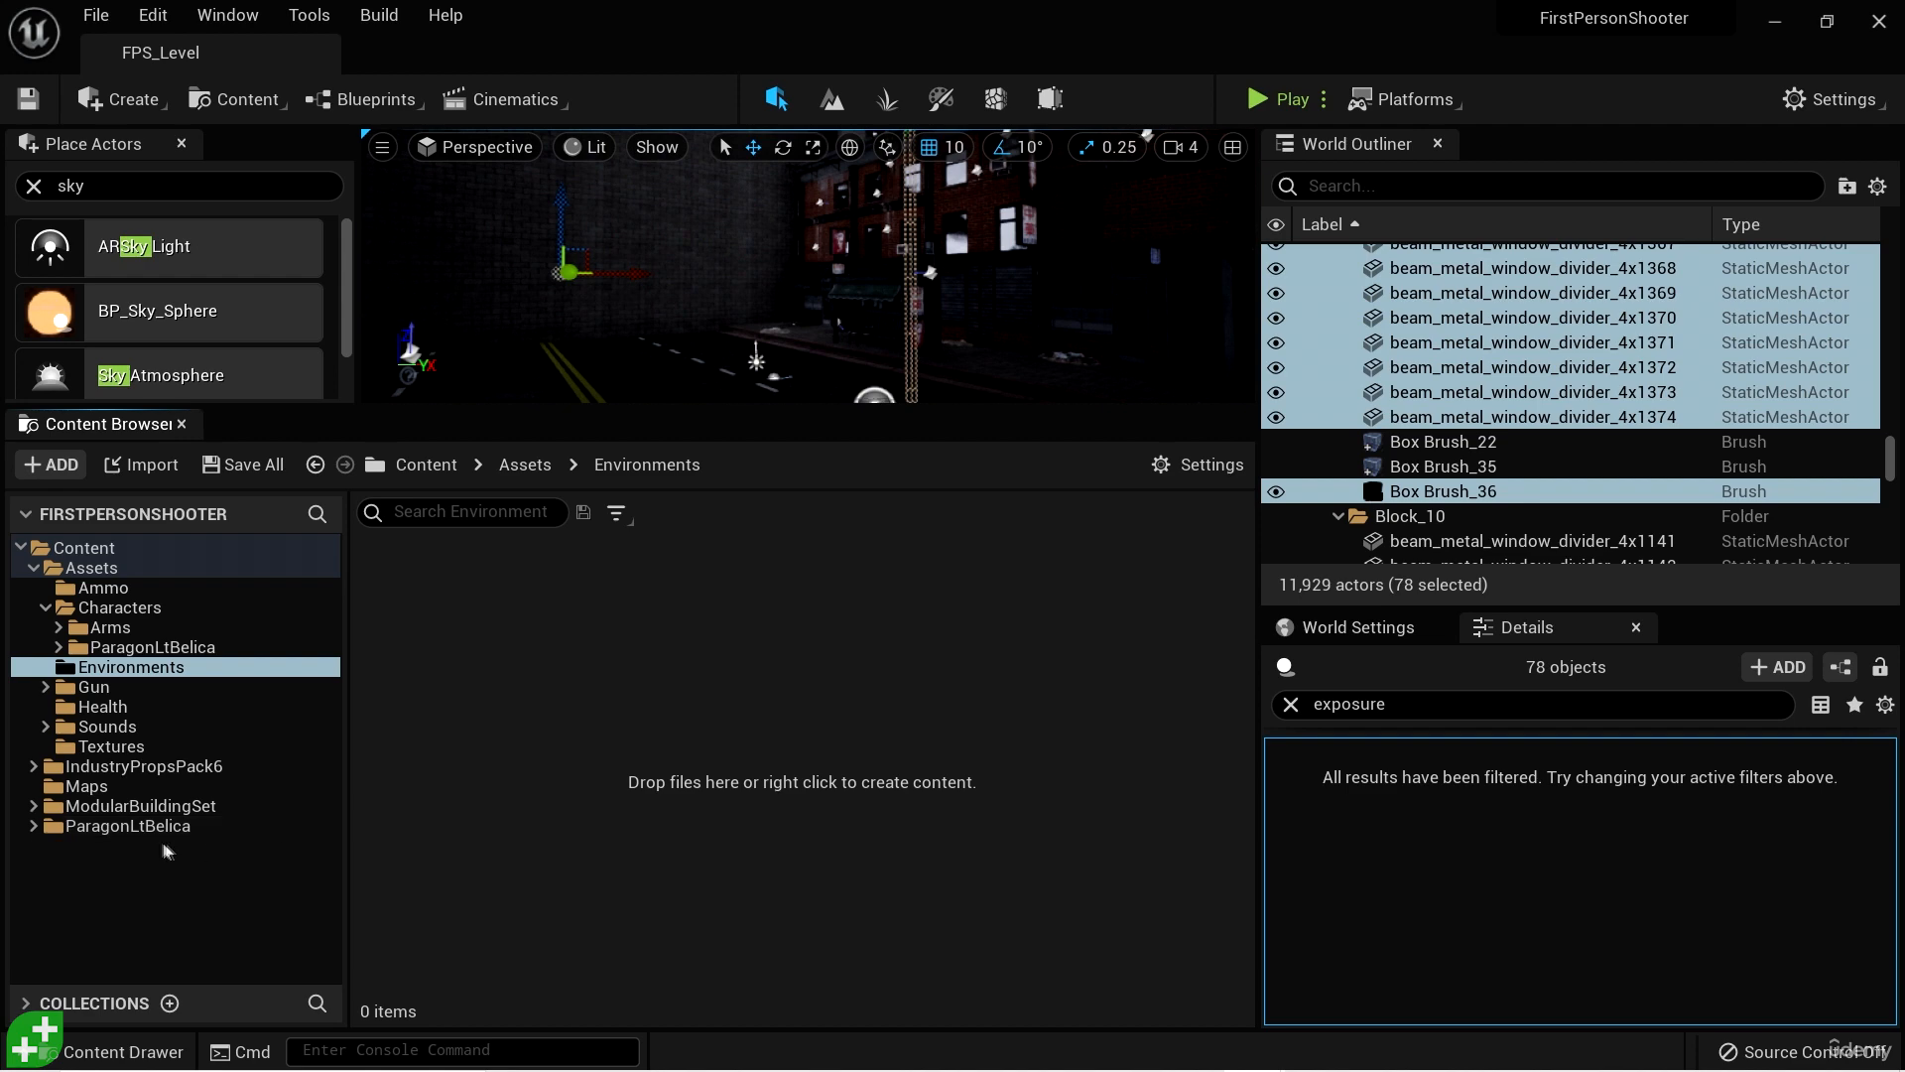
- Move the IndustryPropsPack6 folder into Assets/Environments
left_click(177, 766)
left_click(169, 805)
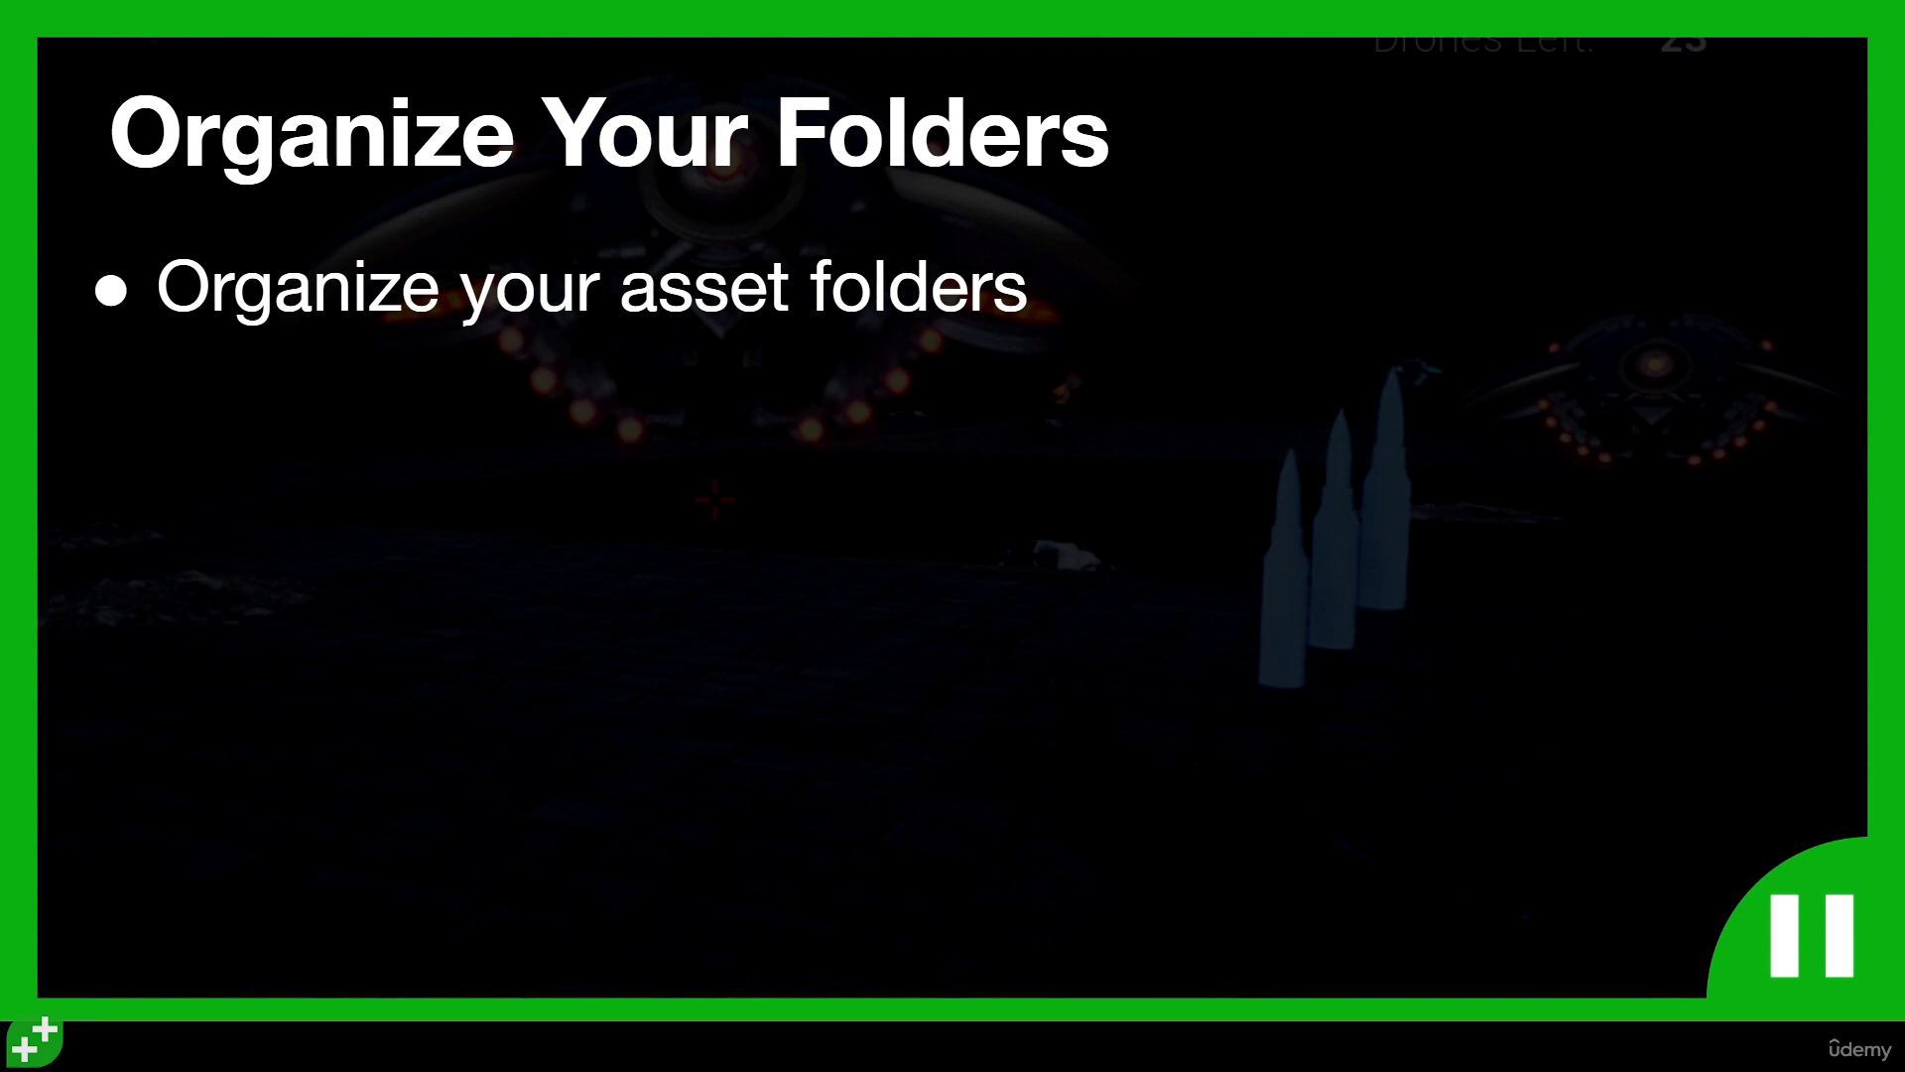
left_click(198, 766)
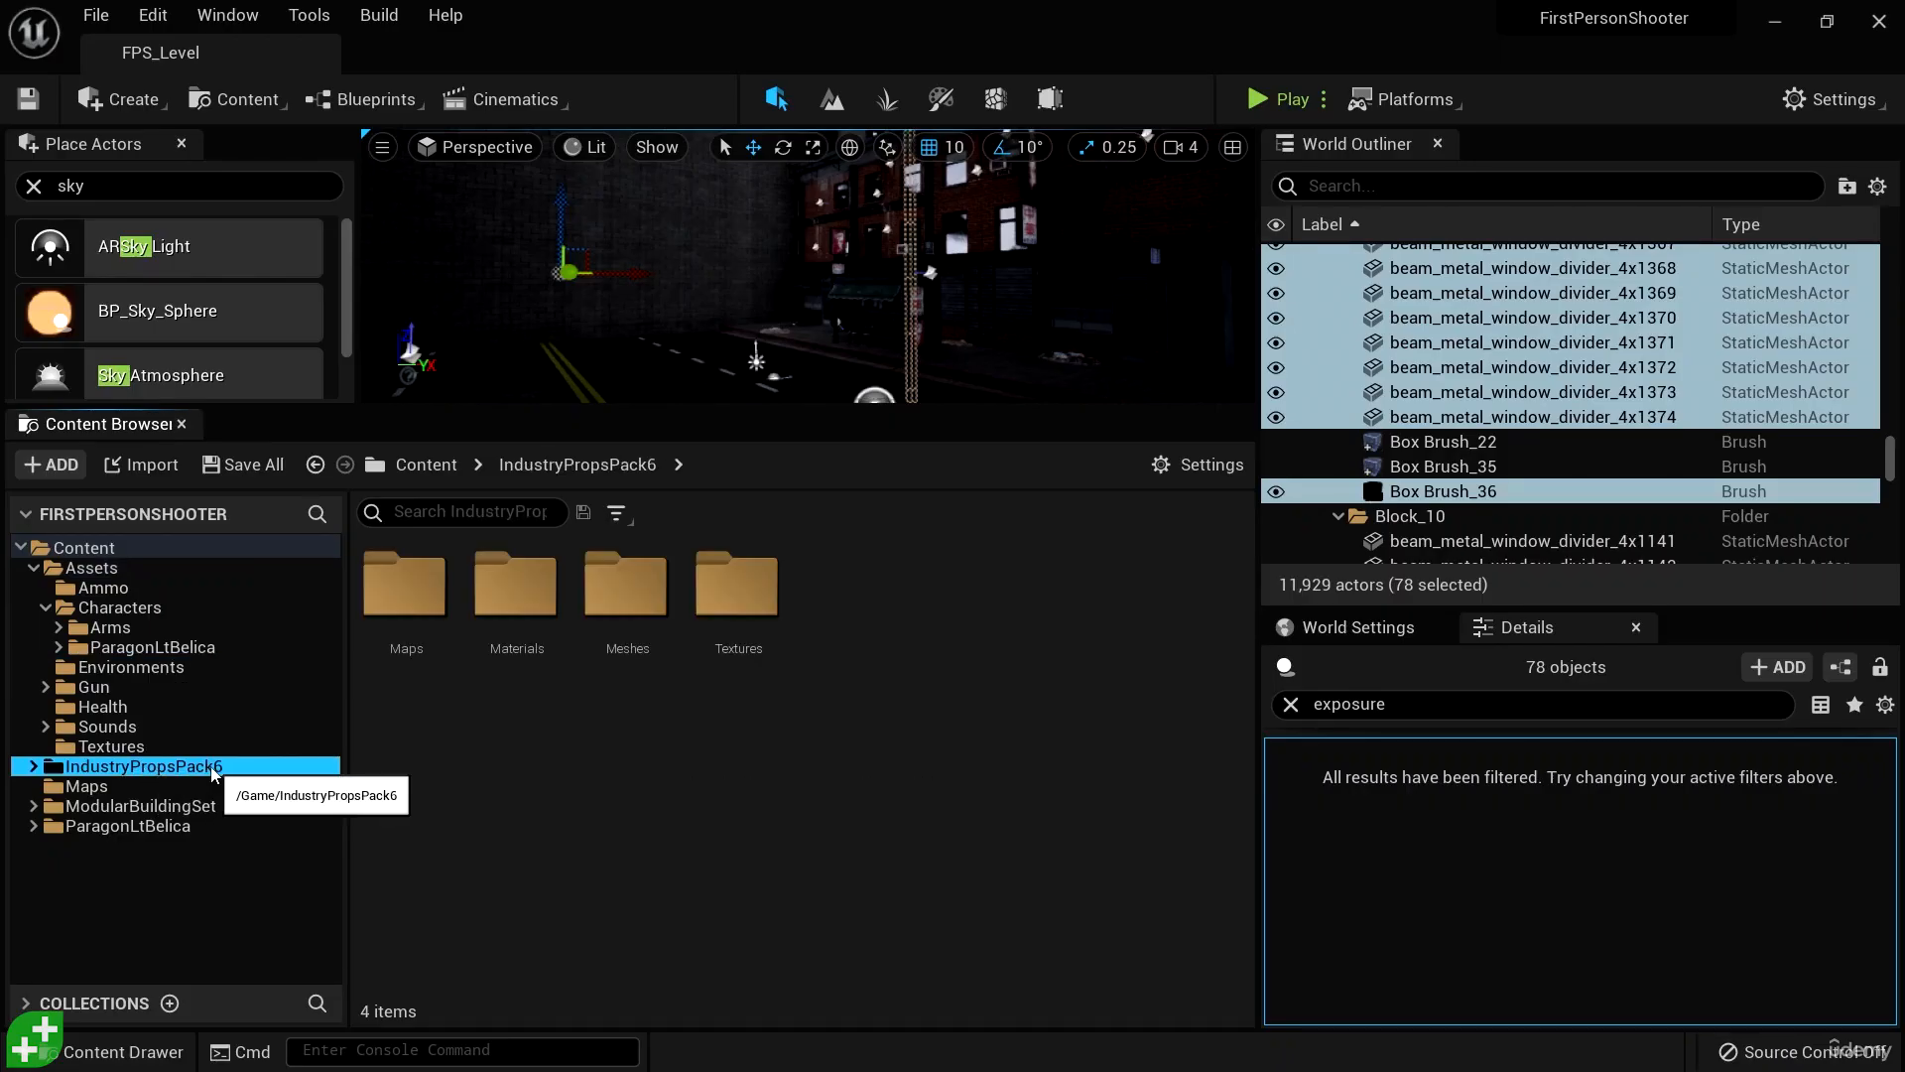
left_click_drag(212, 773, 149, 669)
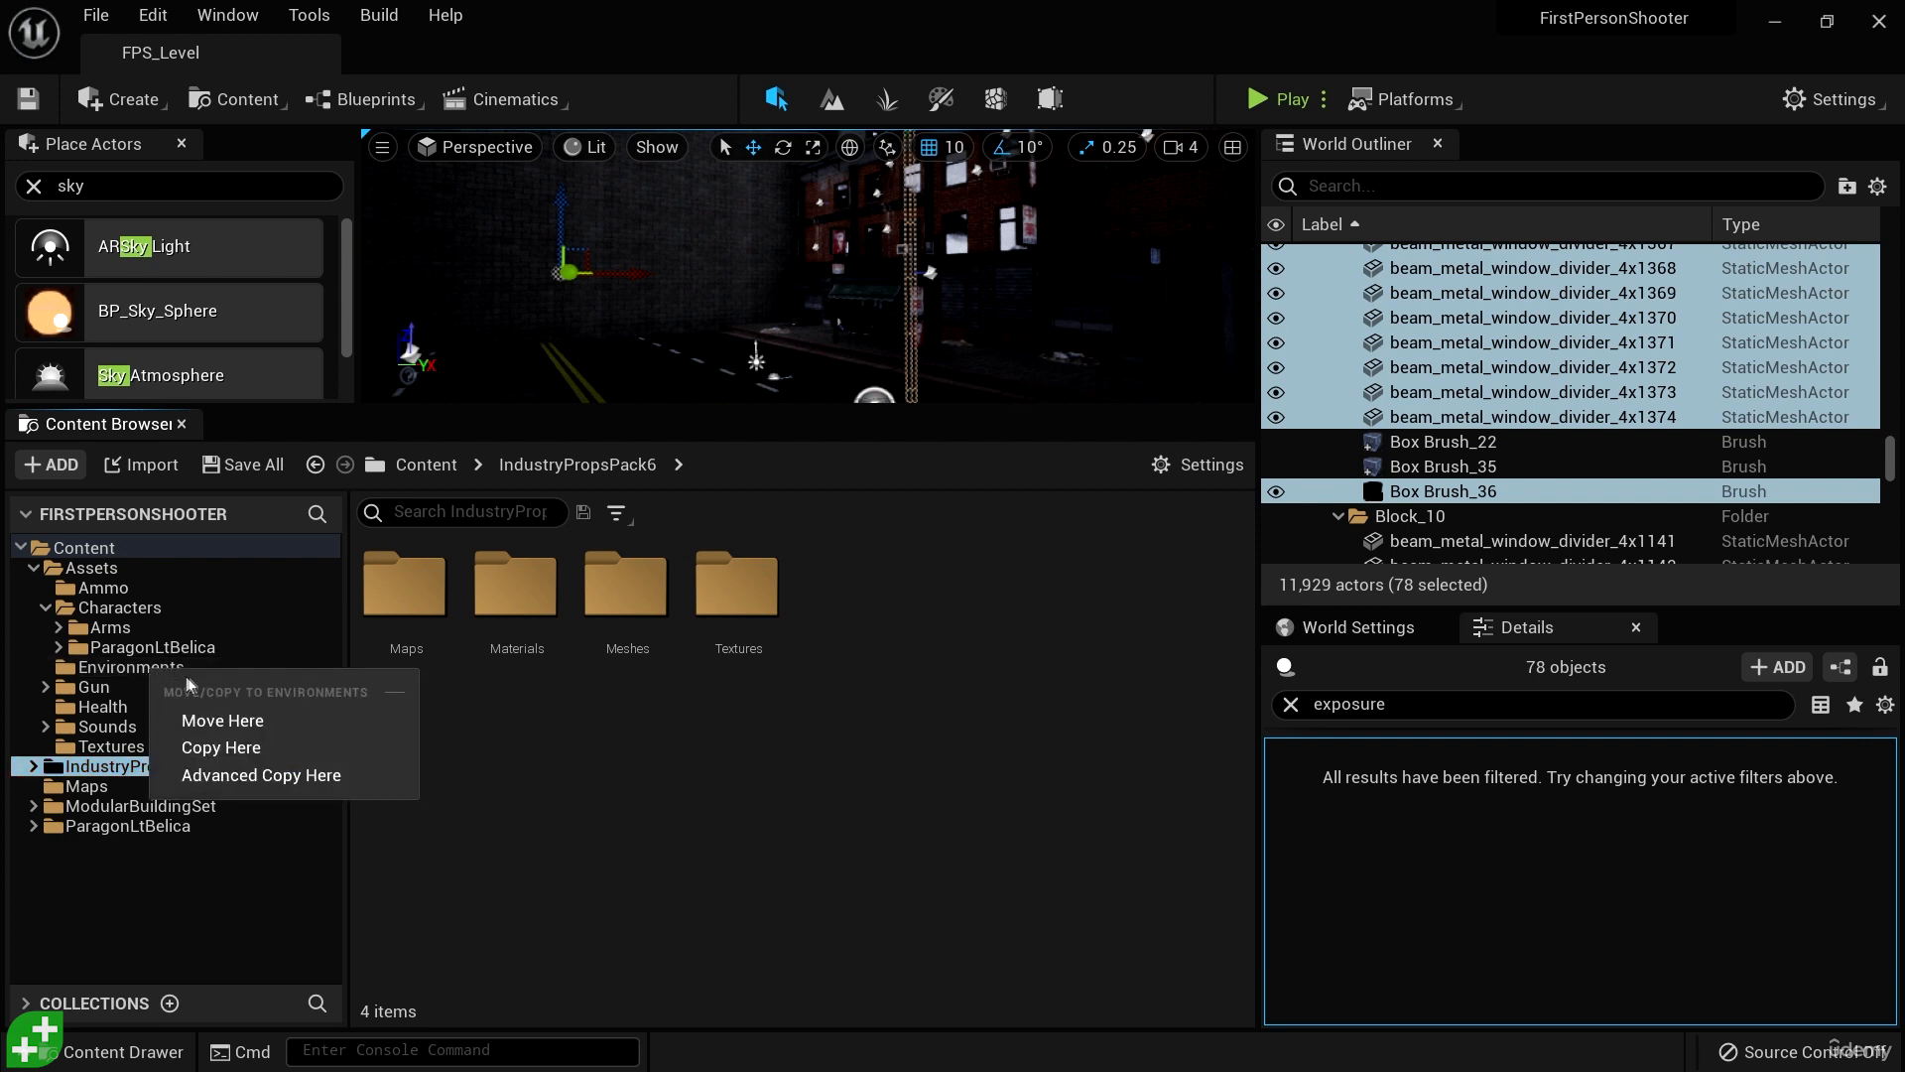
left_click(236, 718)
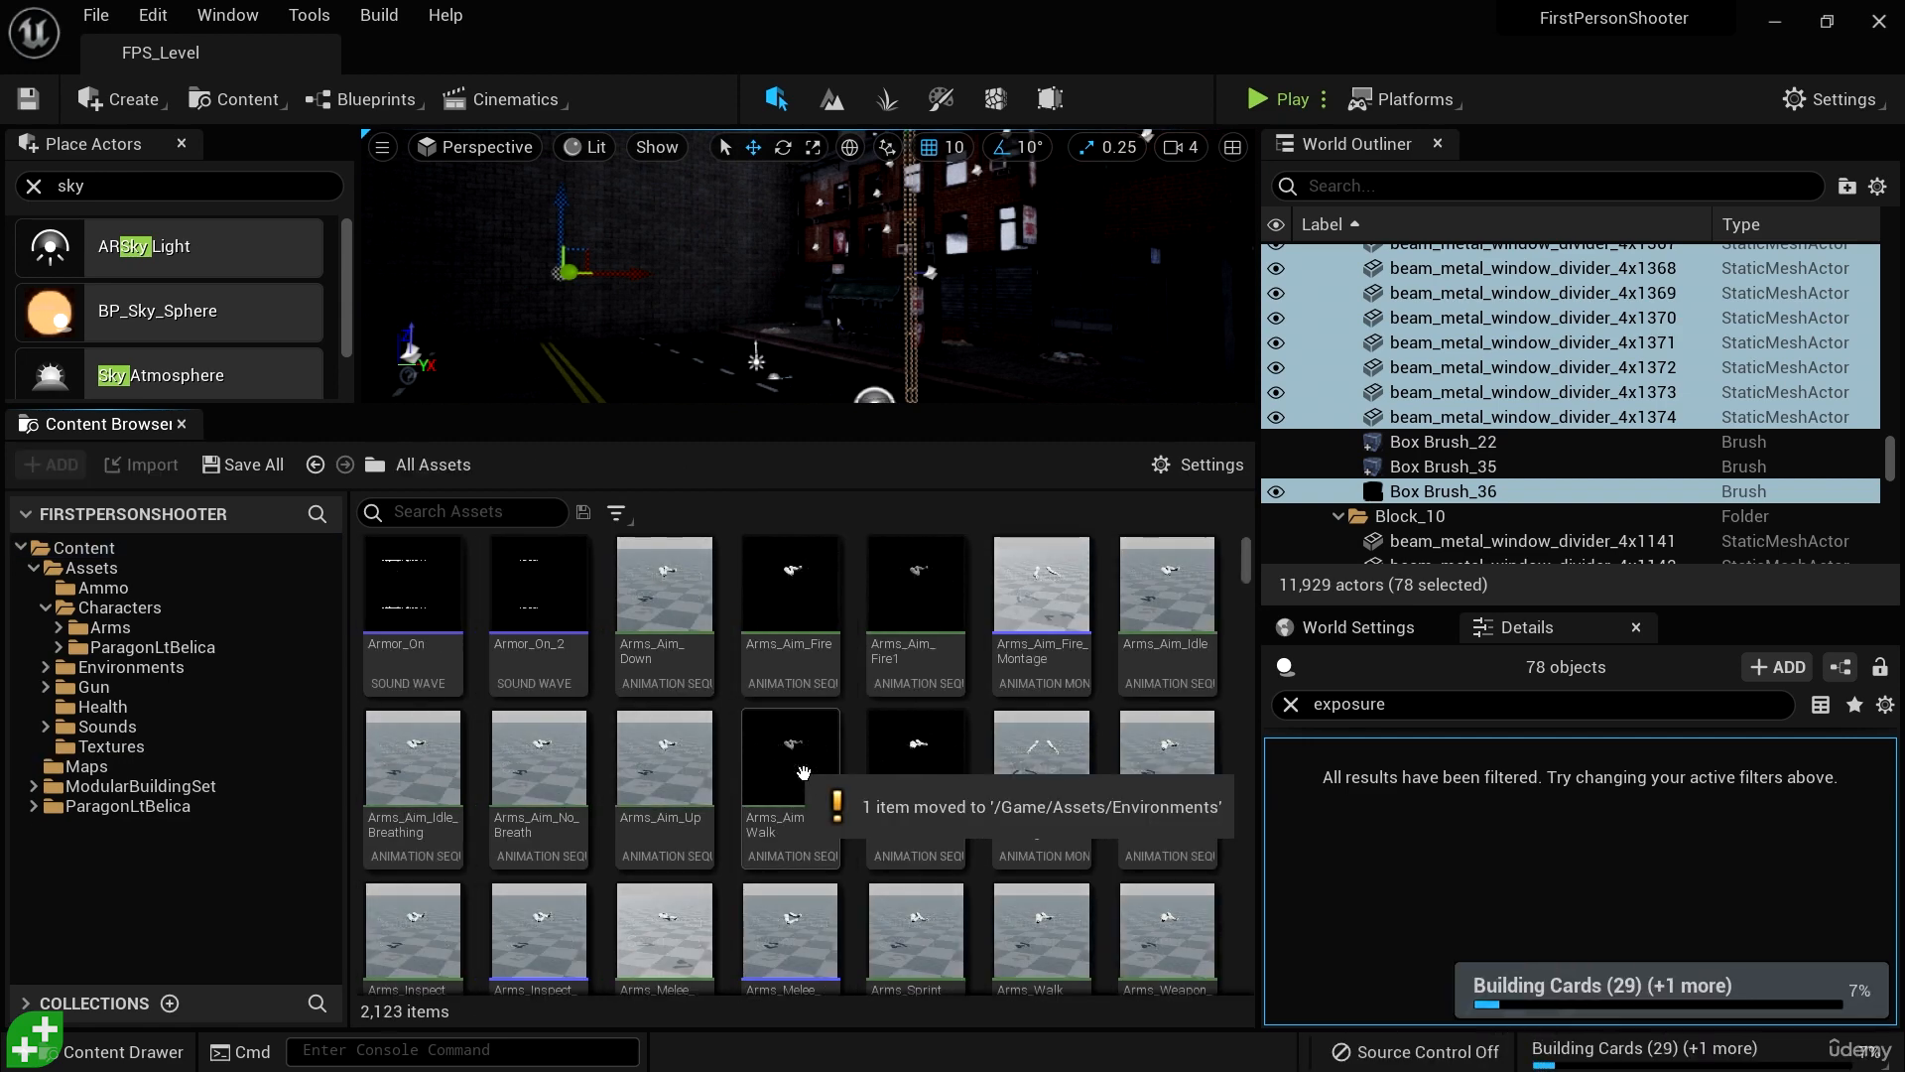
- Move the ModularBuildingSet folder into Assets/Environments
left_click(185, 789)
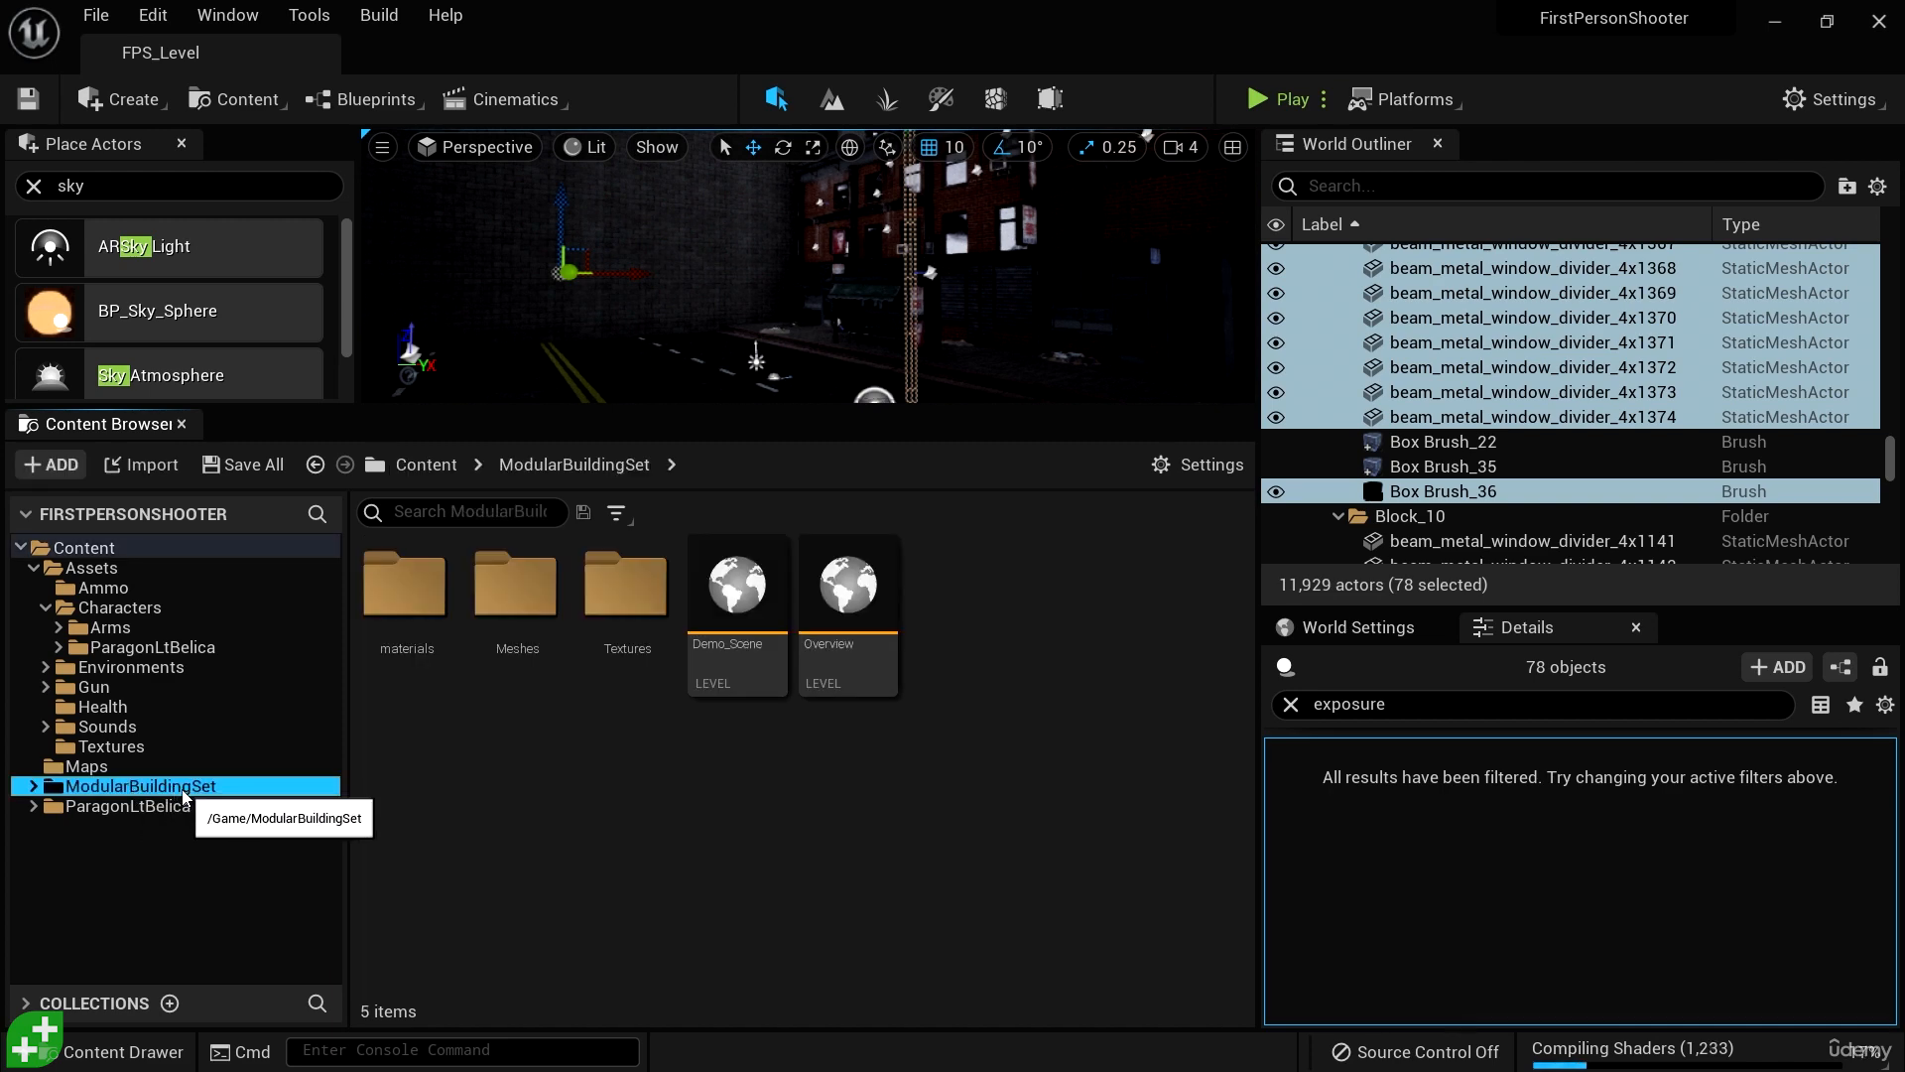
left_click_drag(185, 793, 190, 678)
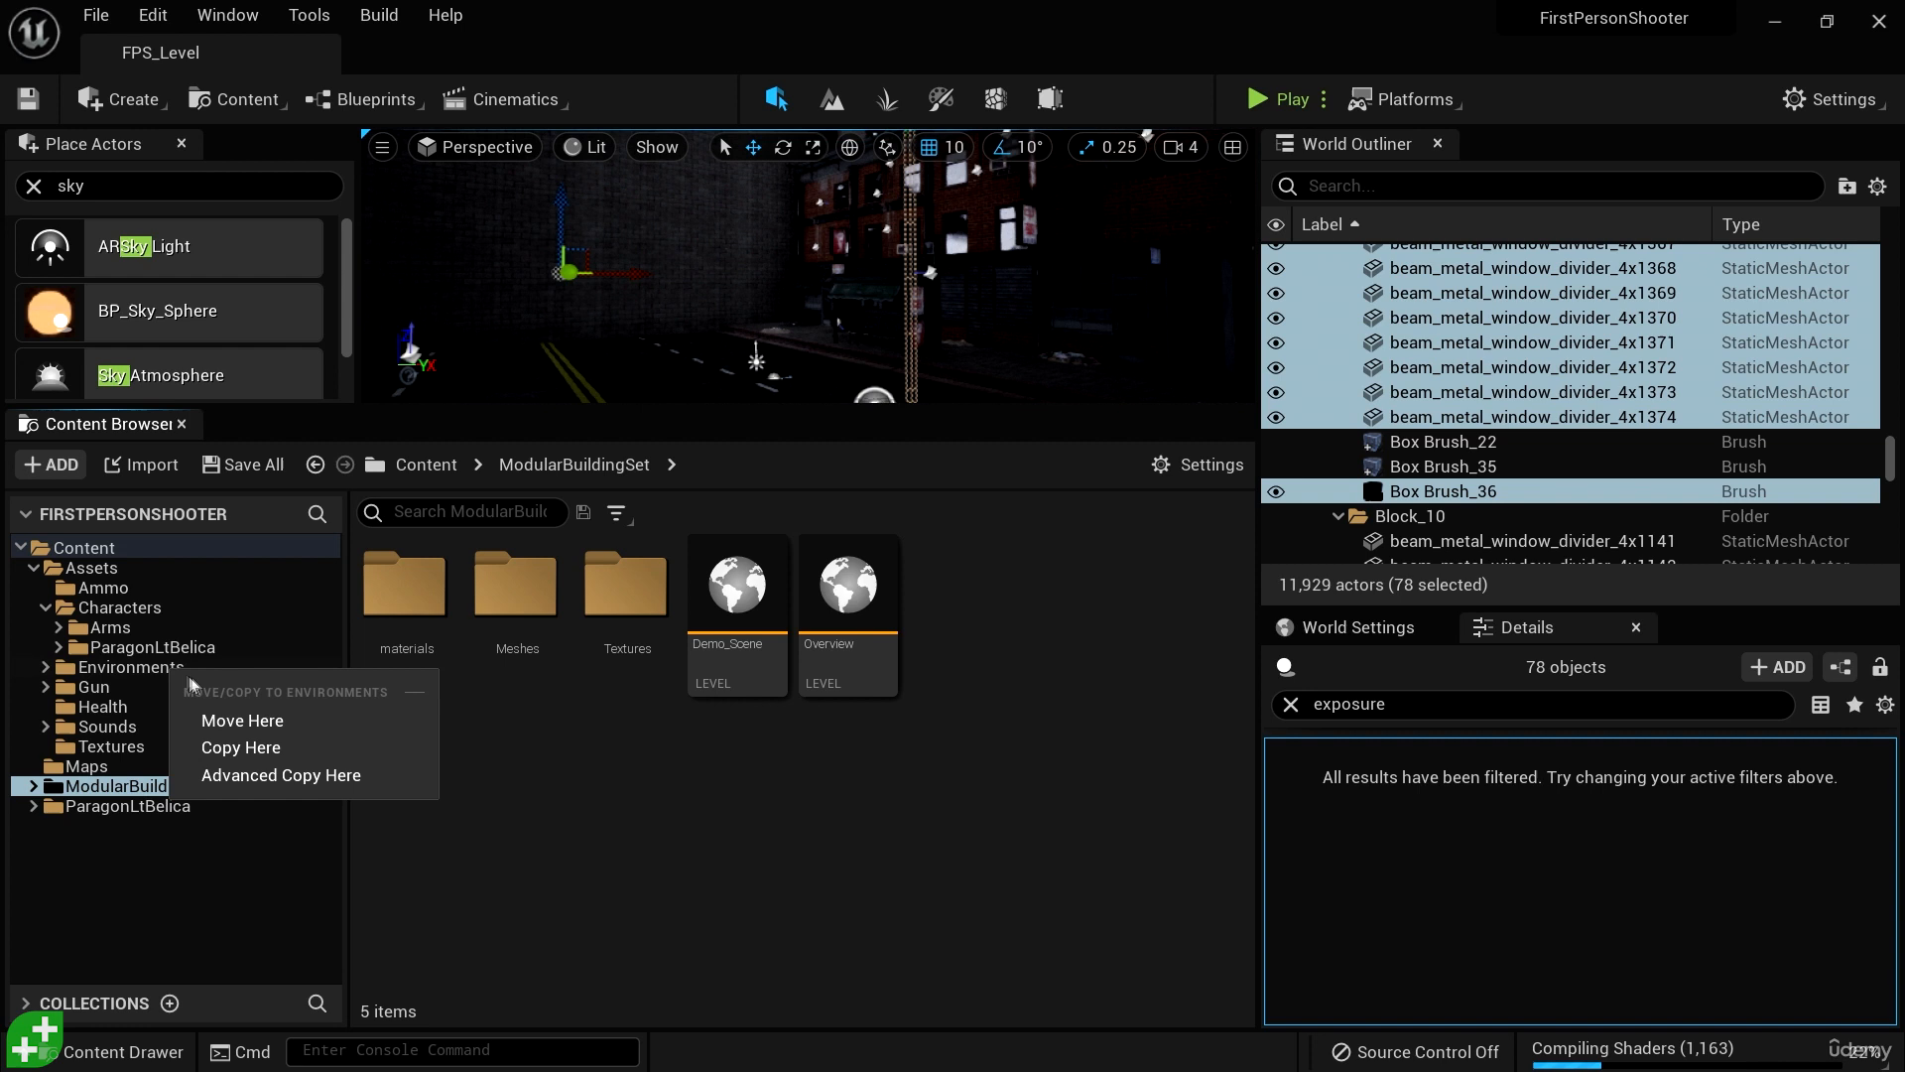
left_click(236, 717)
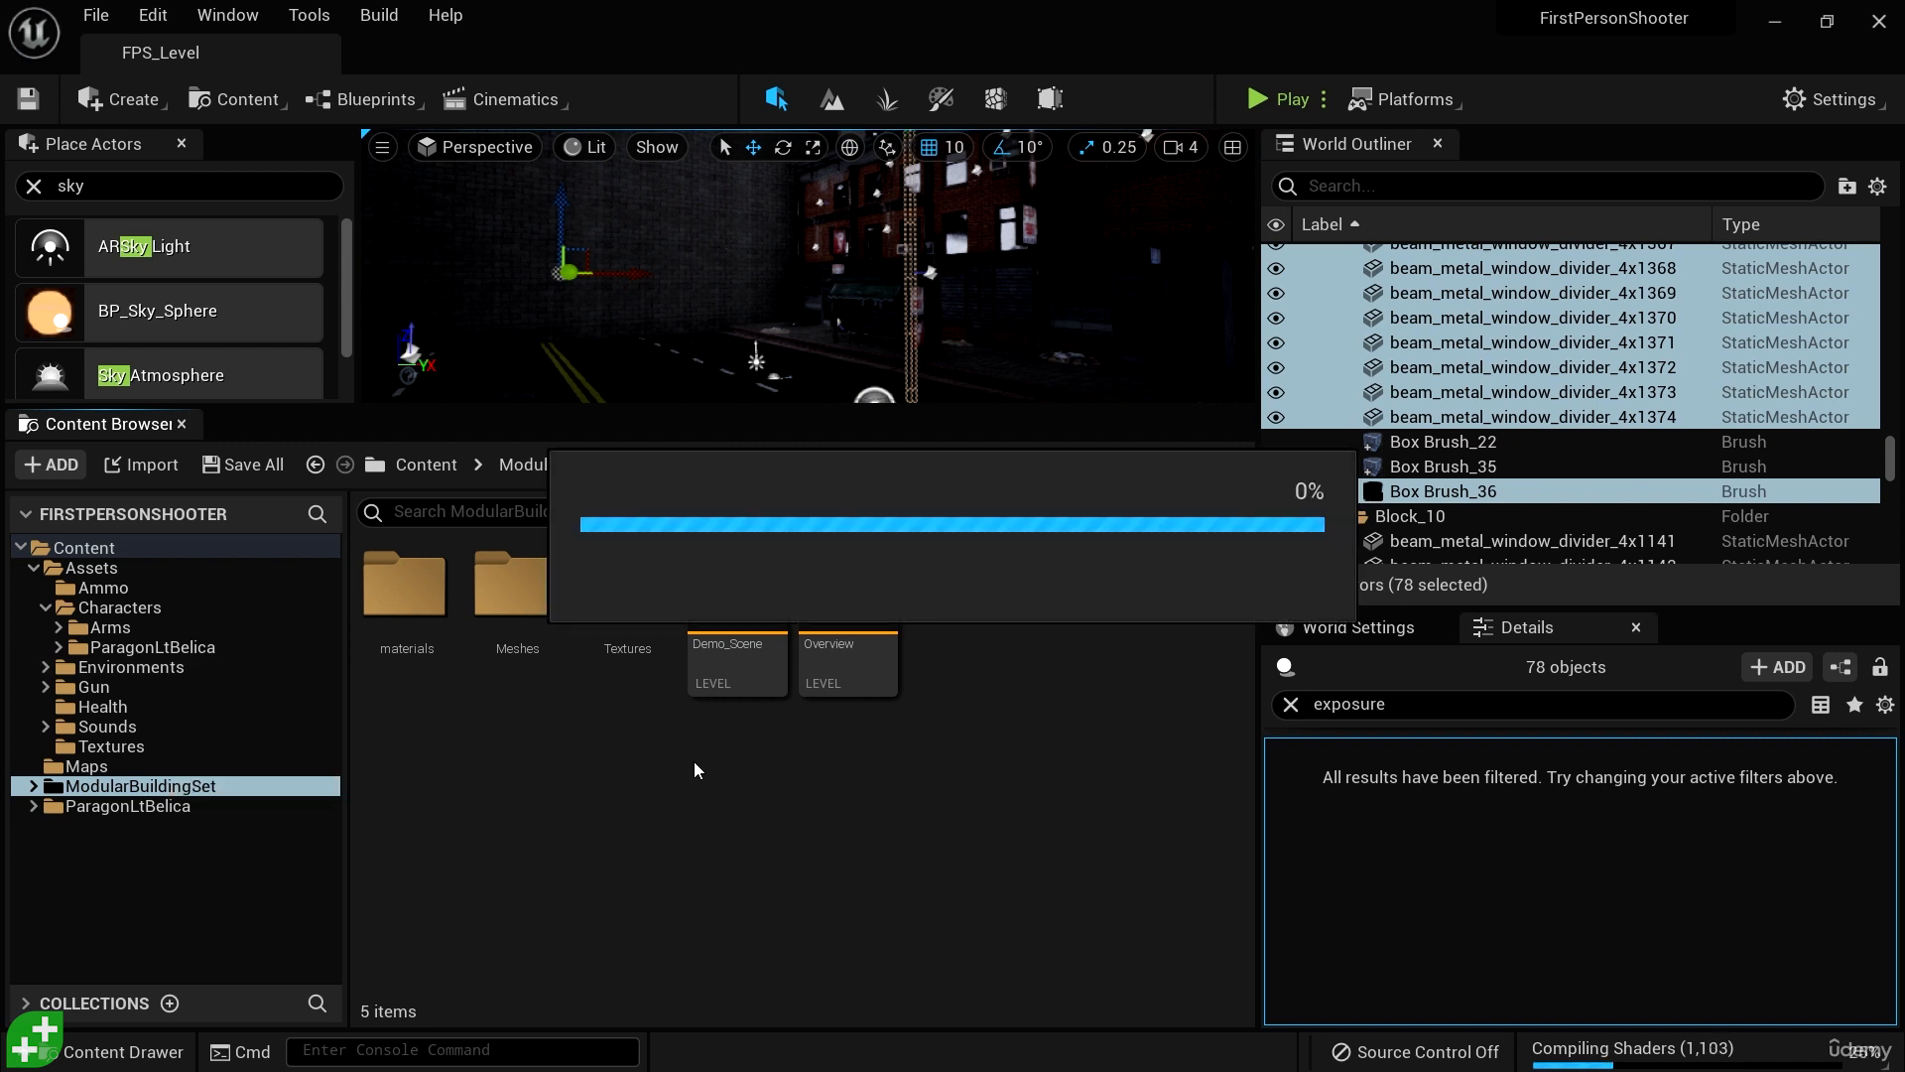
left_click(33, 567)
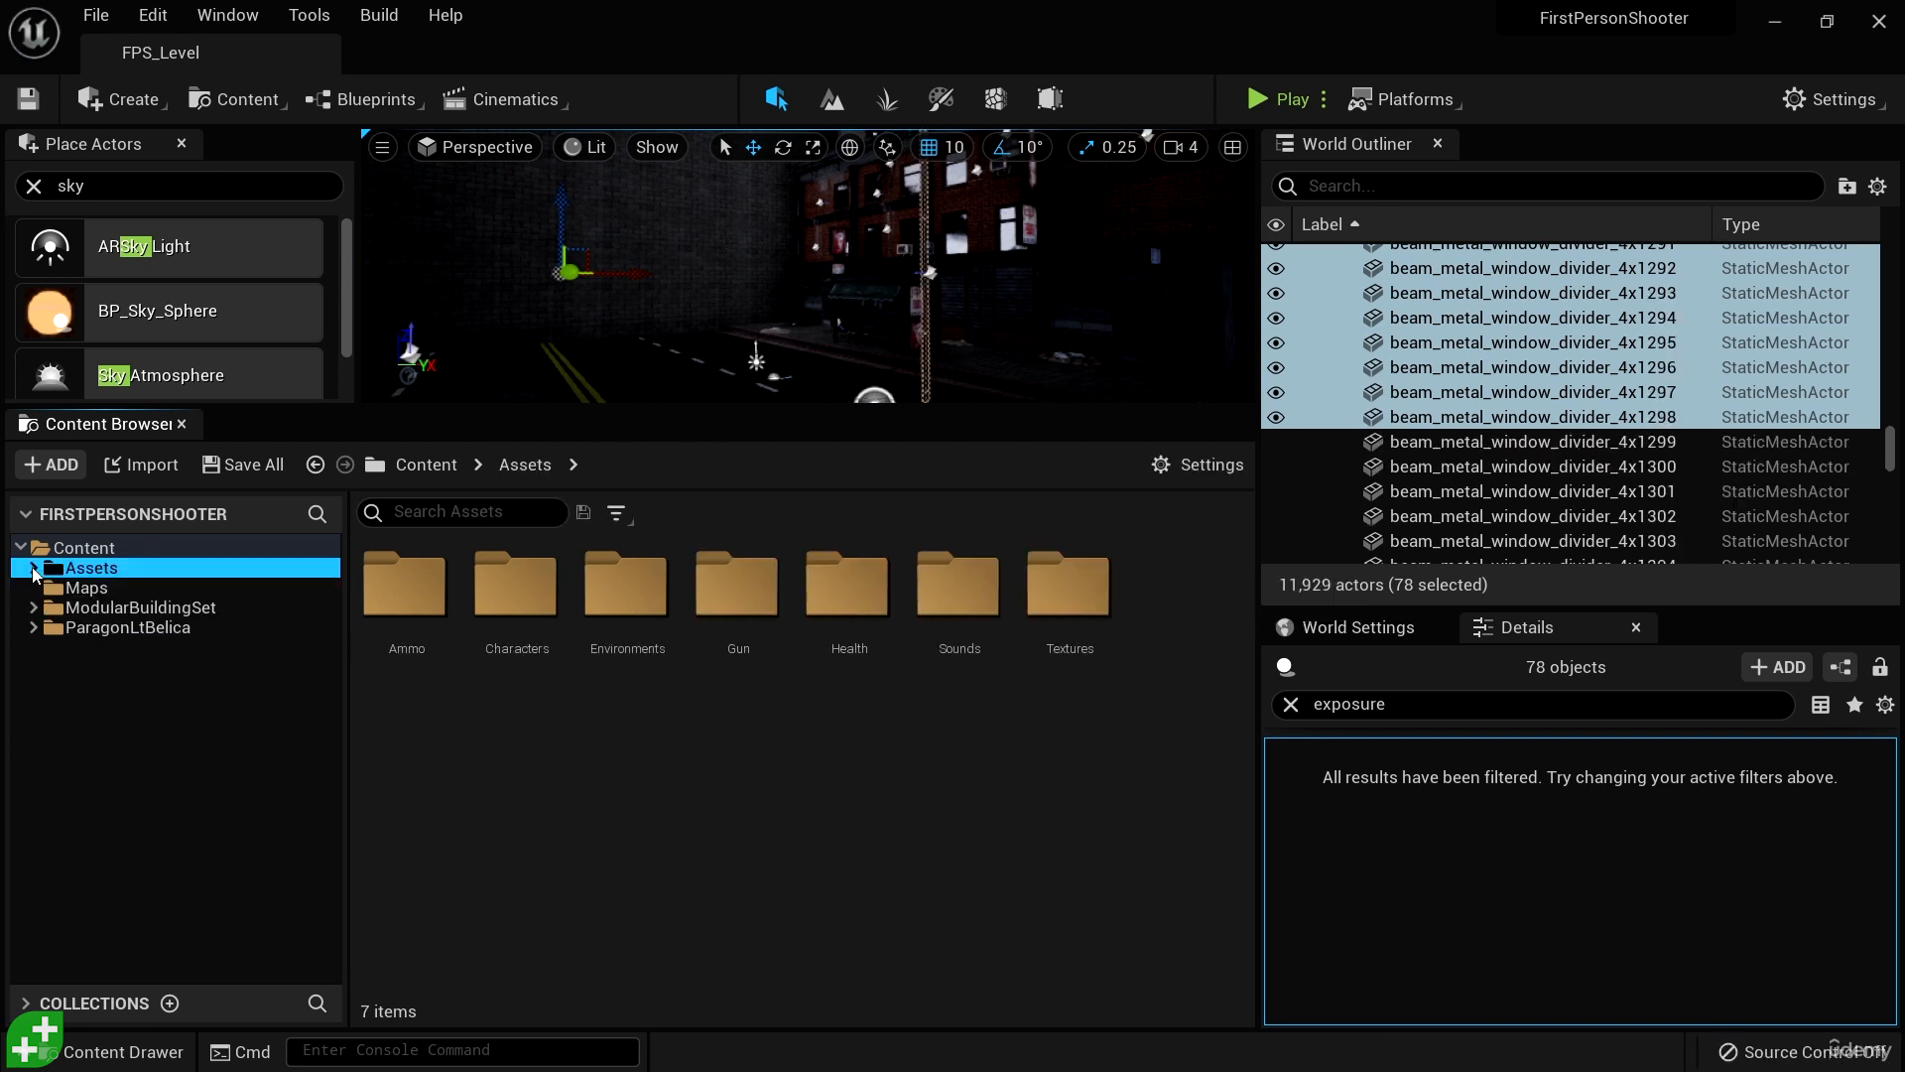
left_click(149, 608)
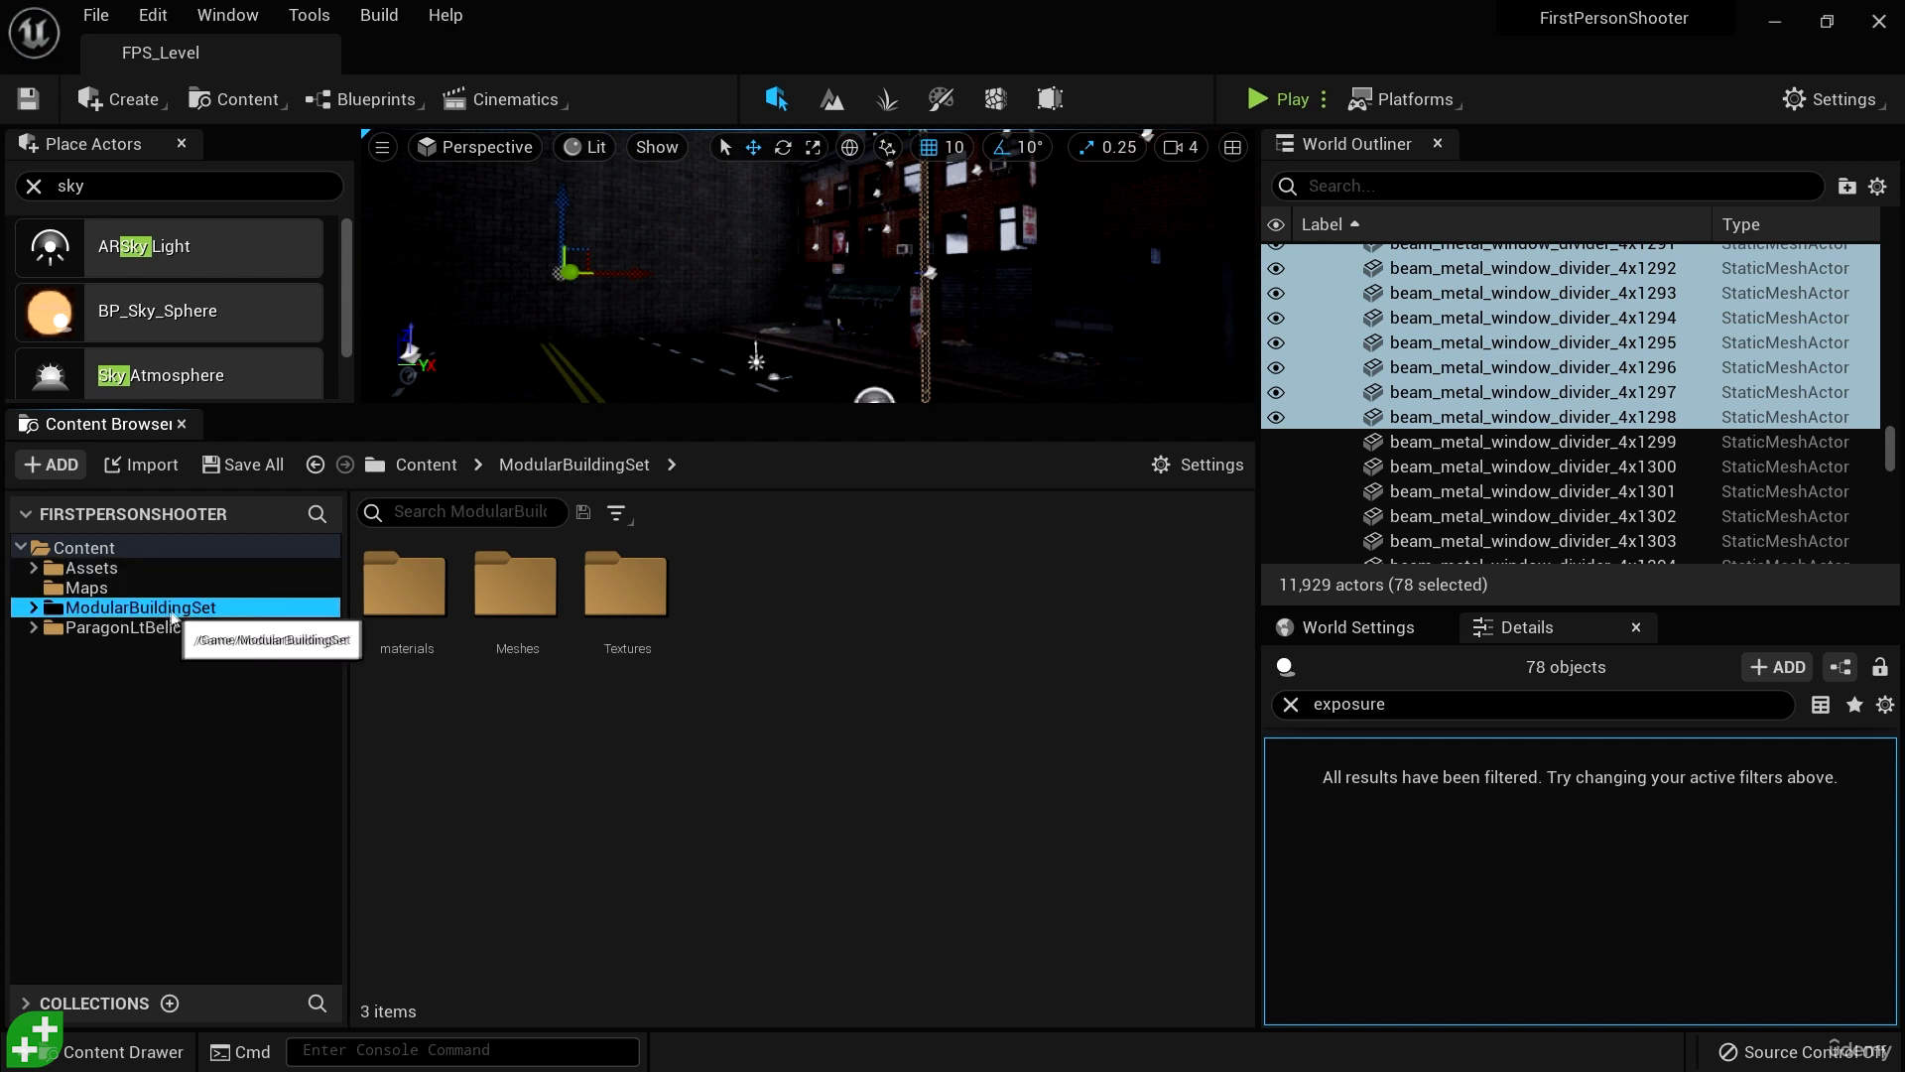
right_click(174, 607)
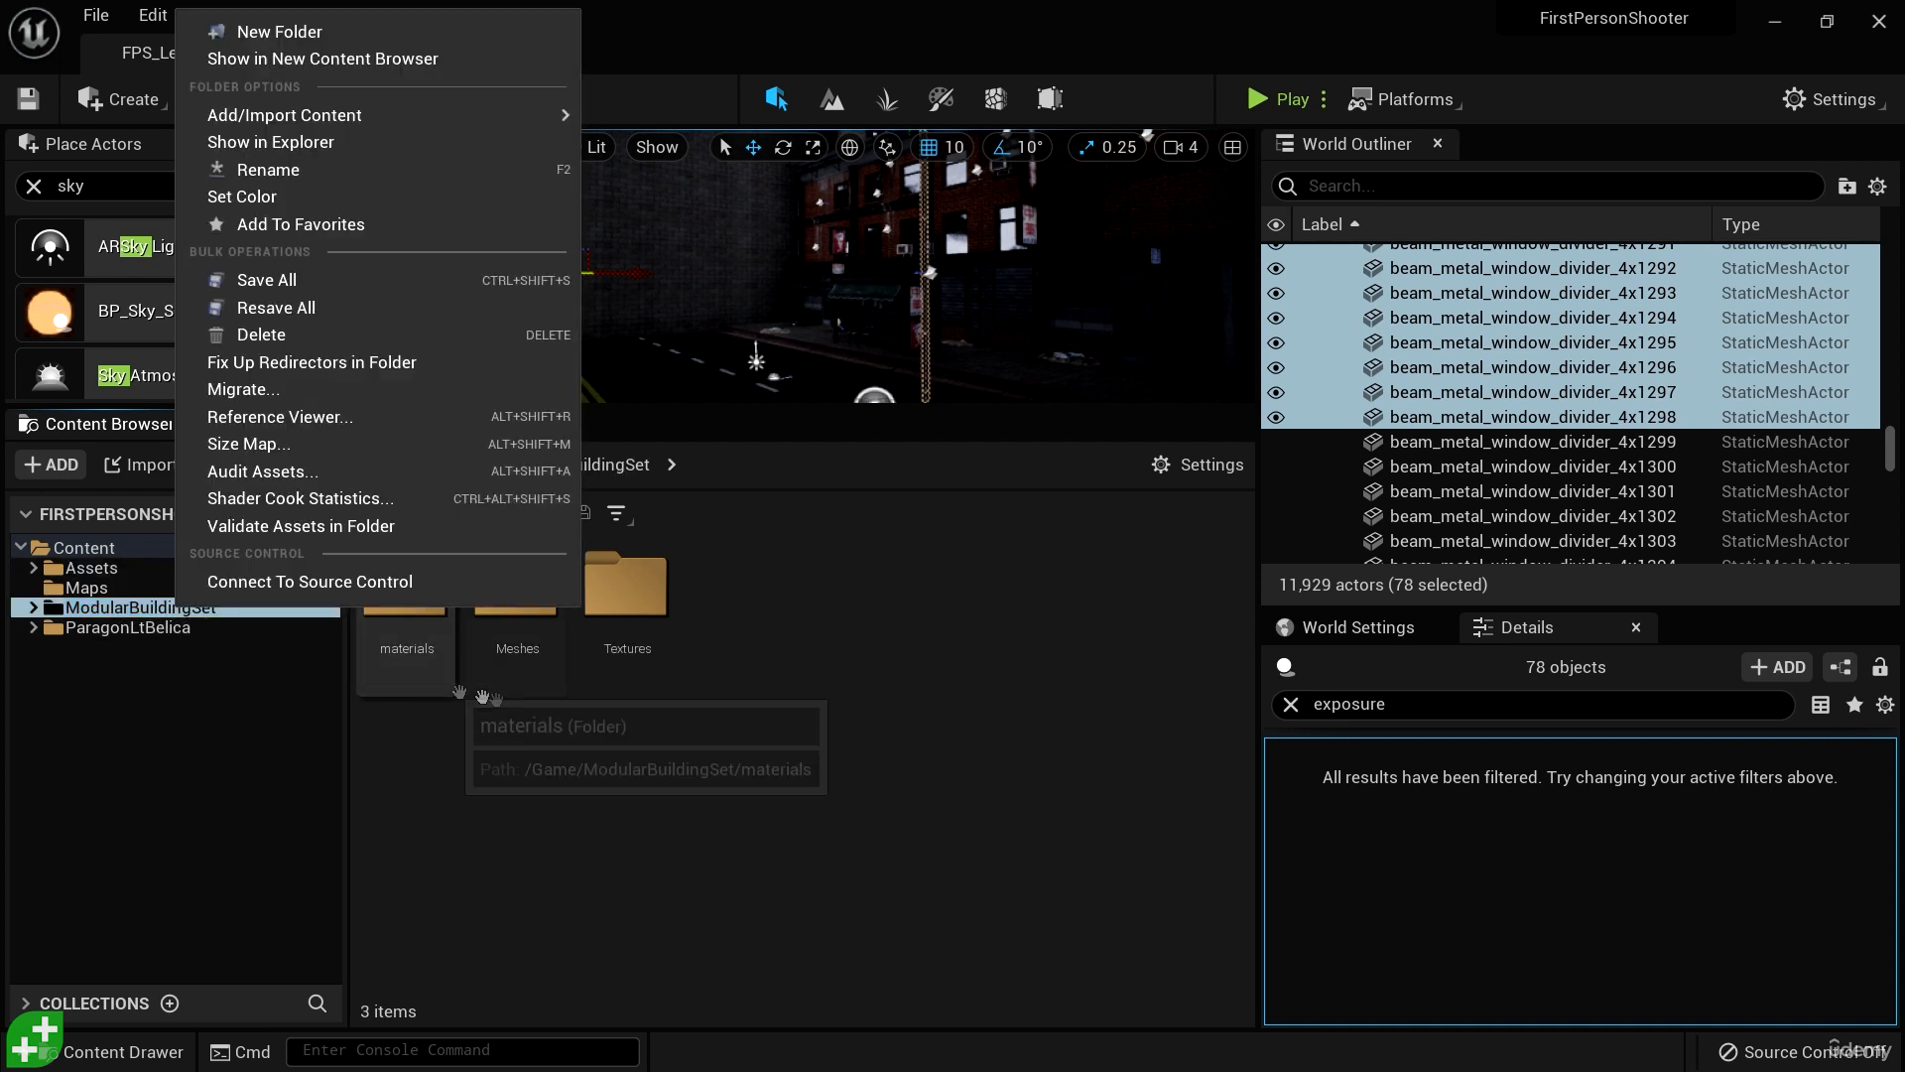
left_click(531, 694)
left_click(635, 736)
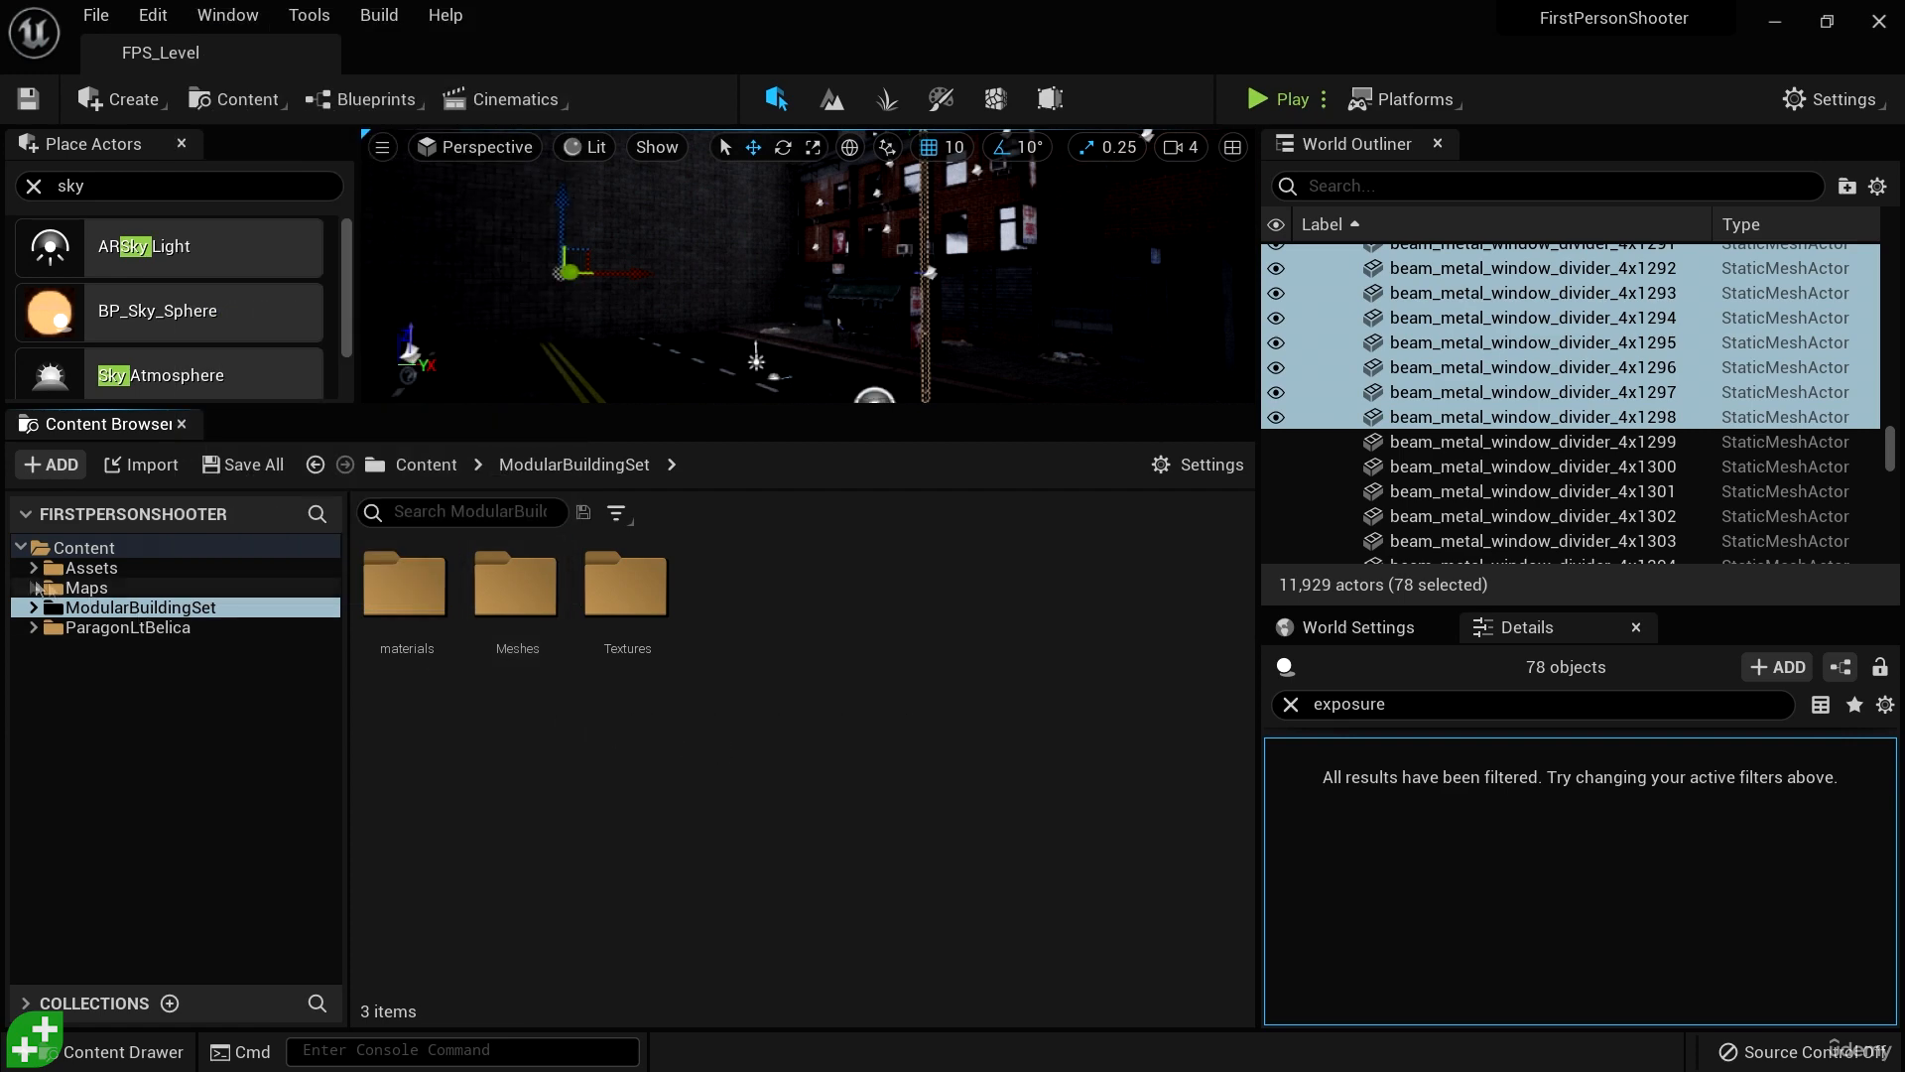
left_click(33, 567)
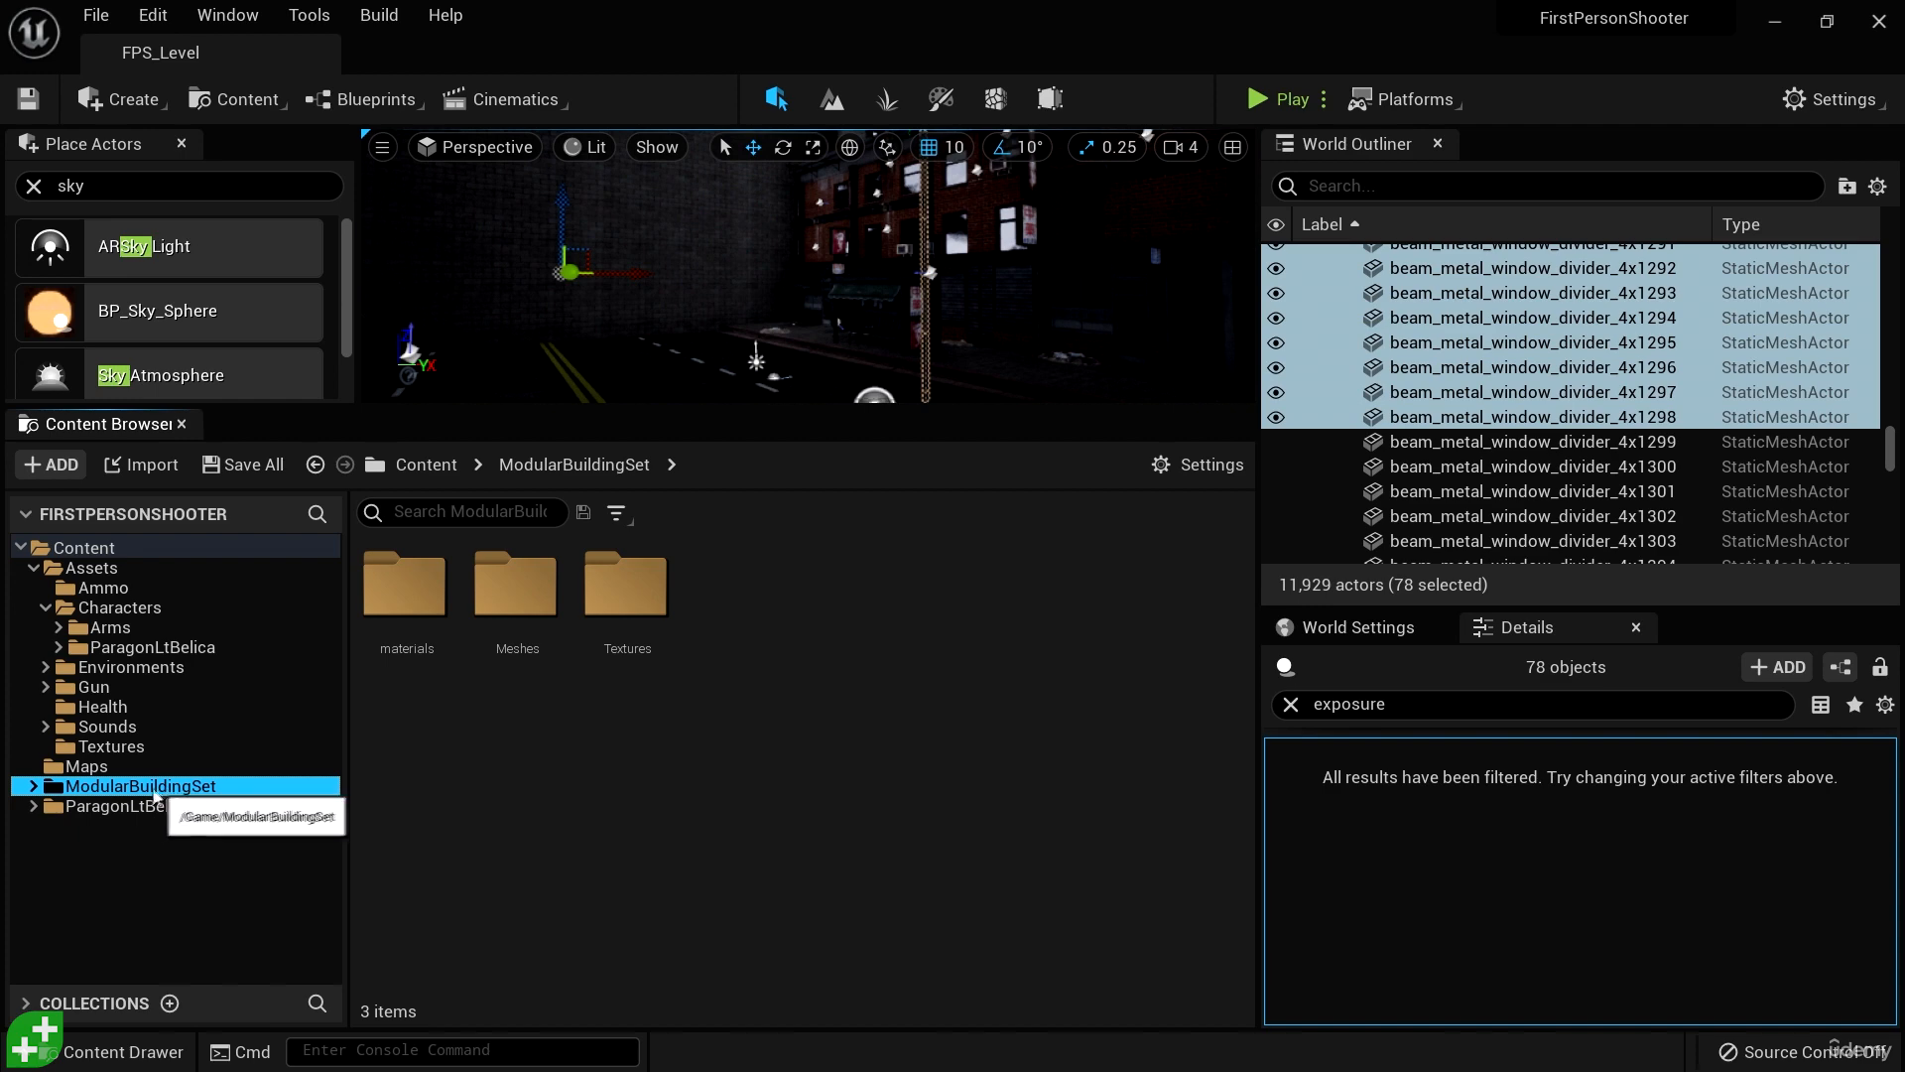
right_click(152, 805)
left_click(151, 806)
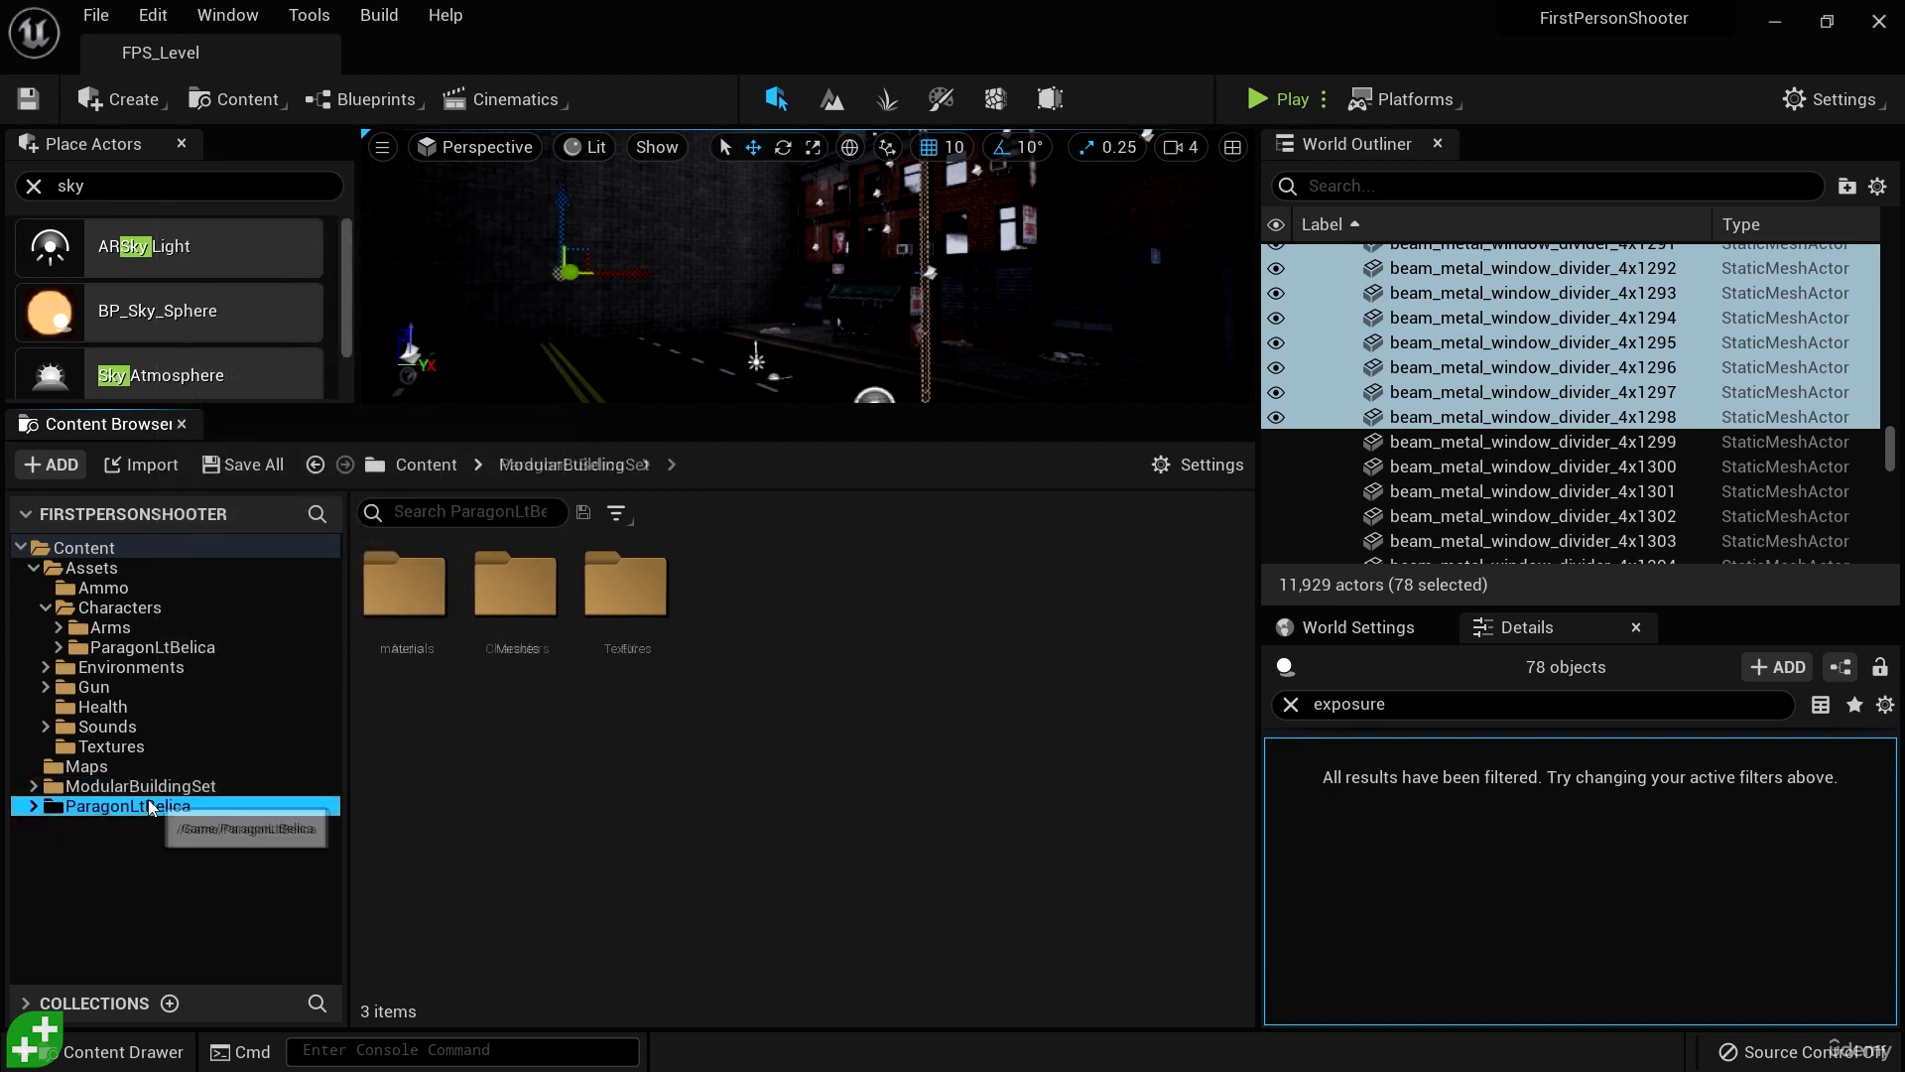
- Fix up the redirectors in the old ModularBuildingSet folder directly under Content
left_click(164, 786)
right_click(168, 786)
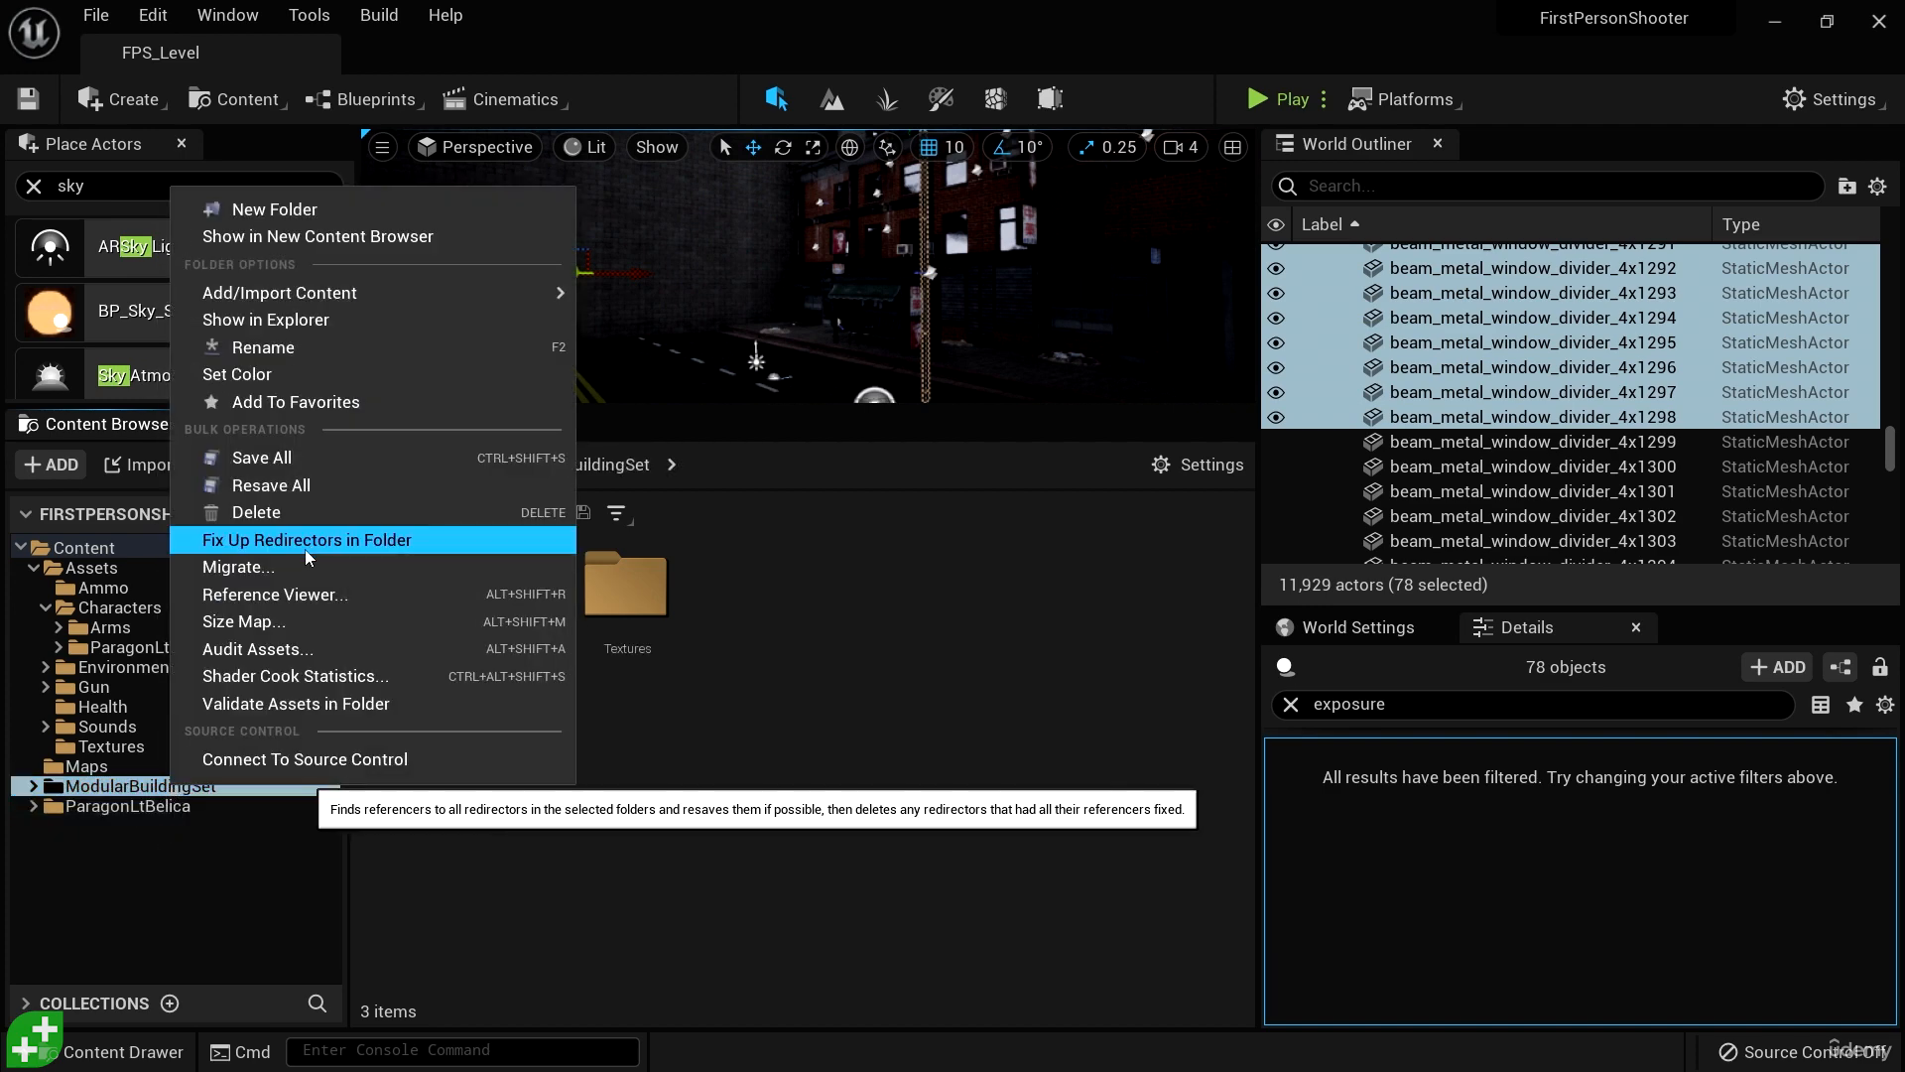
left_click(343, 539)
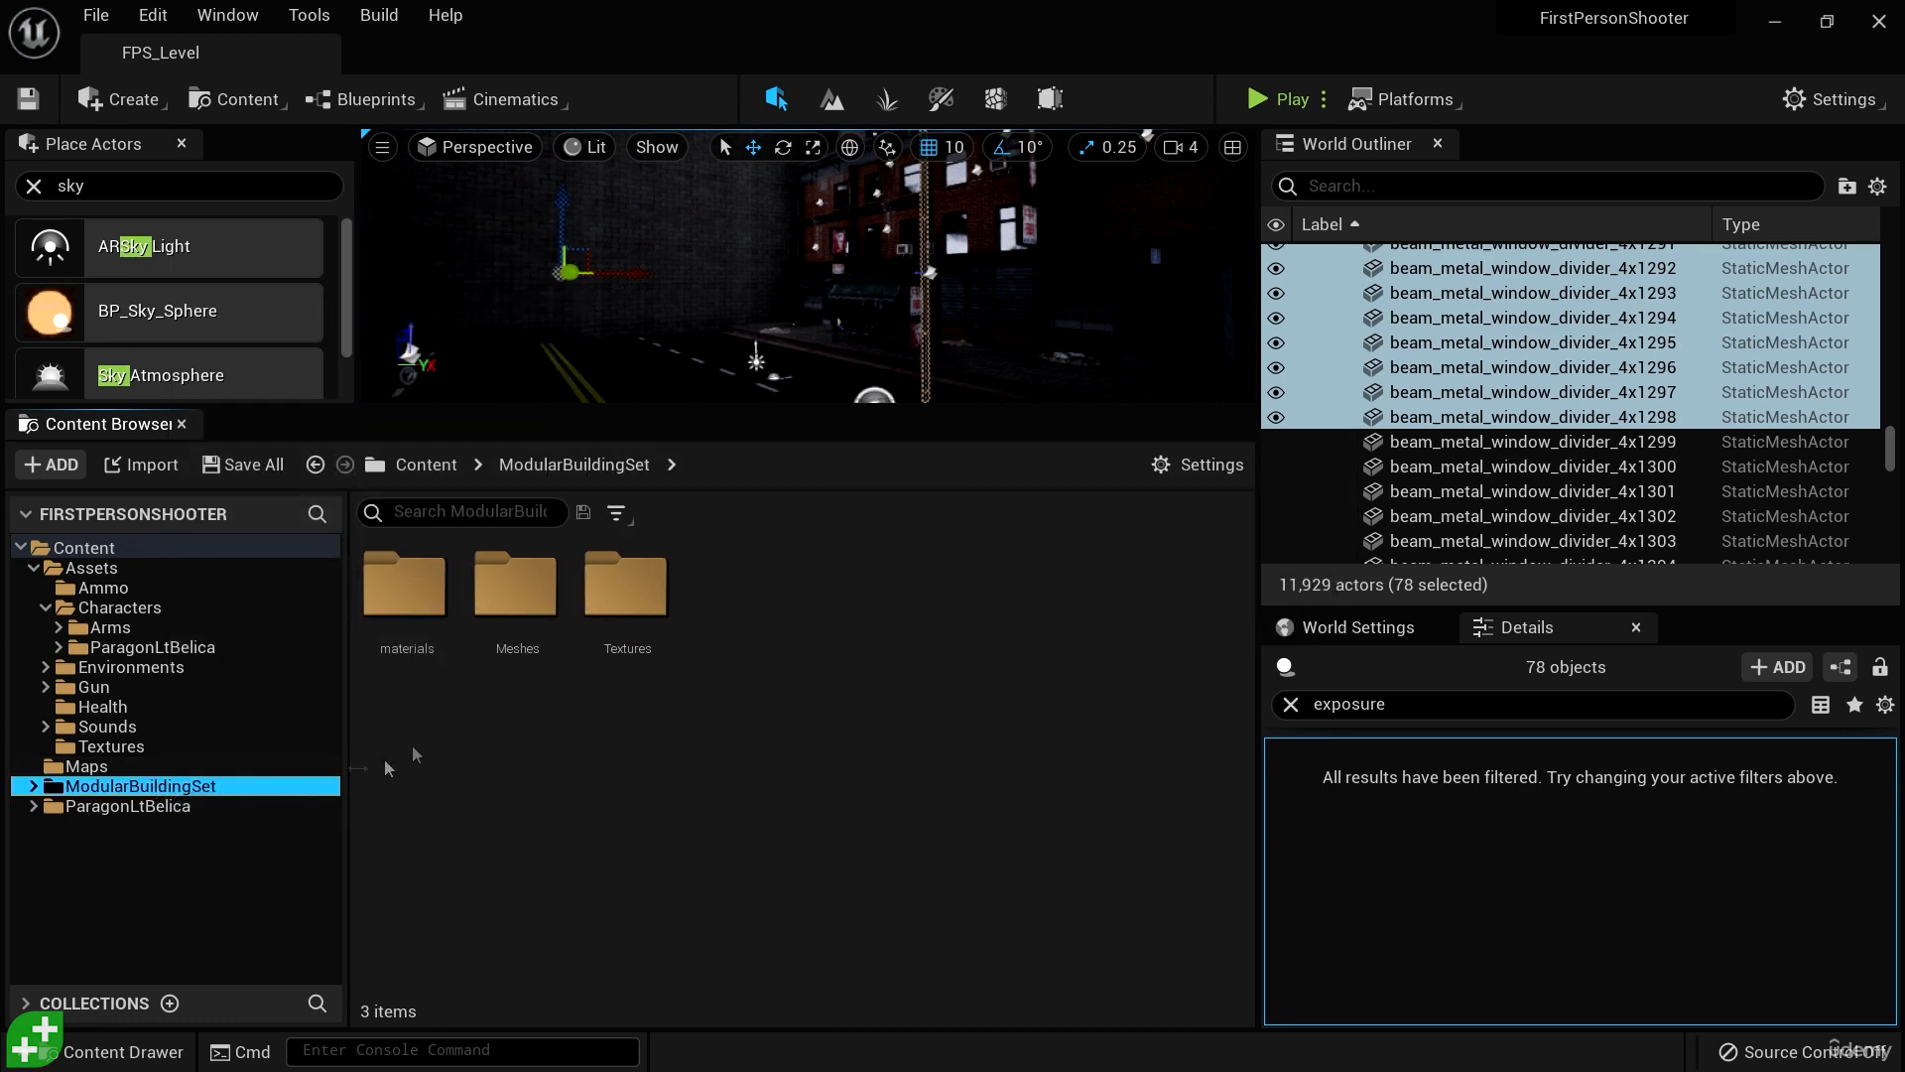
- Check the Building_Deco meshes folder of the old ModularBuildingSet for remaining files, and delete the old ModularBuildingSet folder from Content
double_click(504, 625)
double_click(504, 625)
scroll(337, 855, "down", 3)
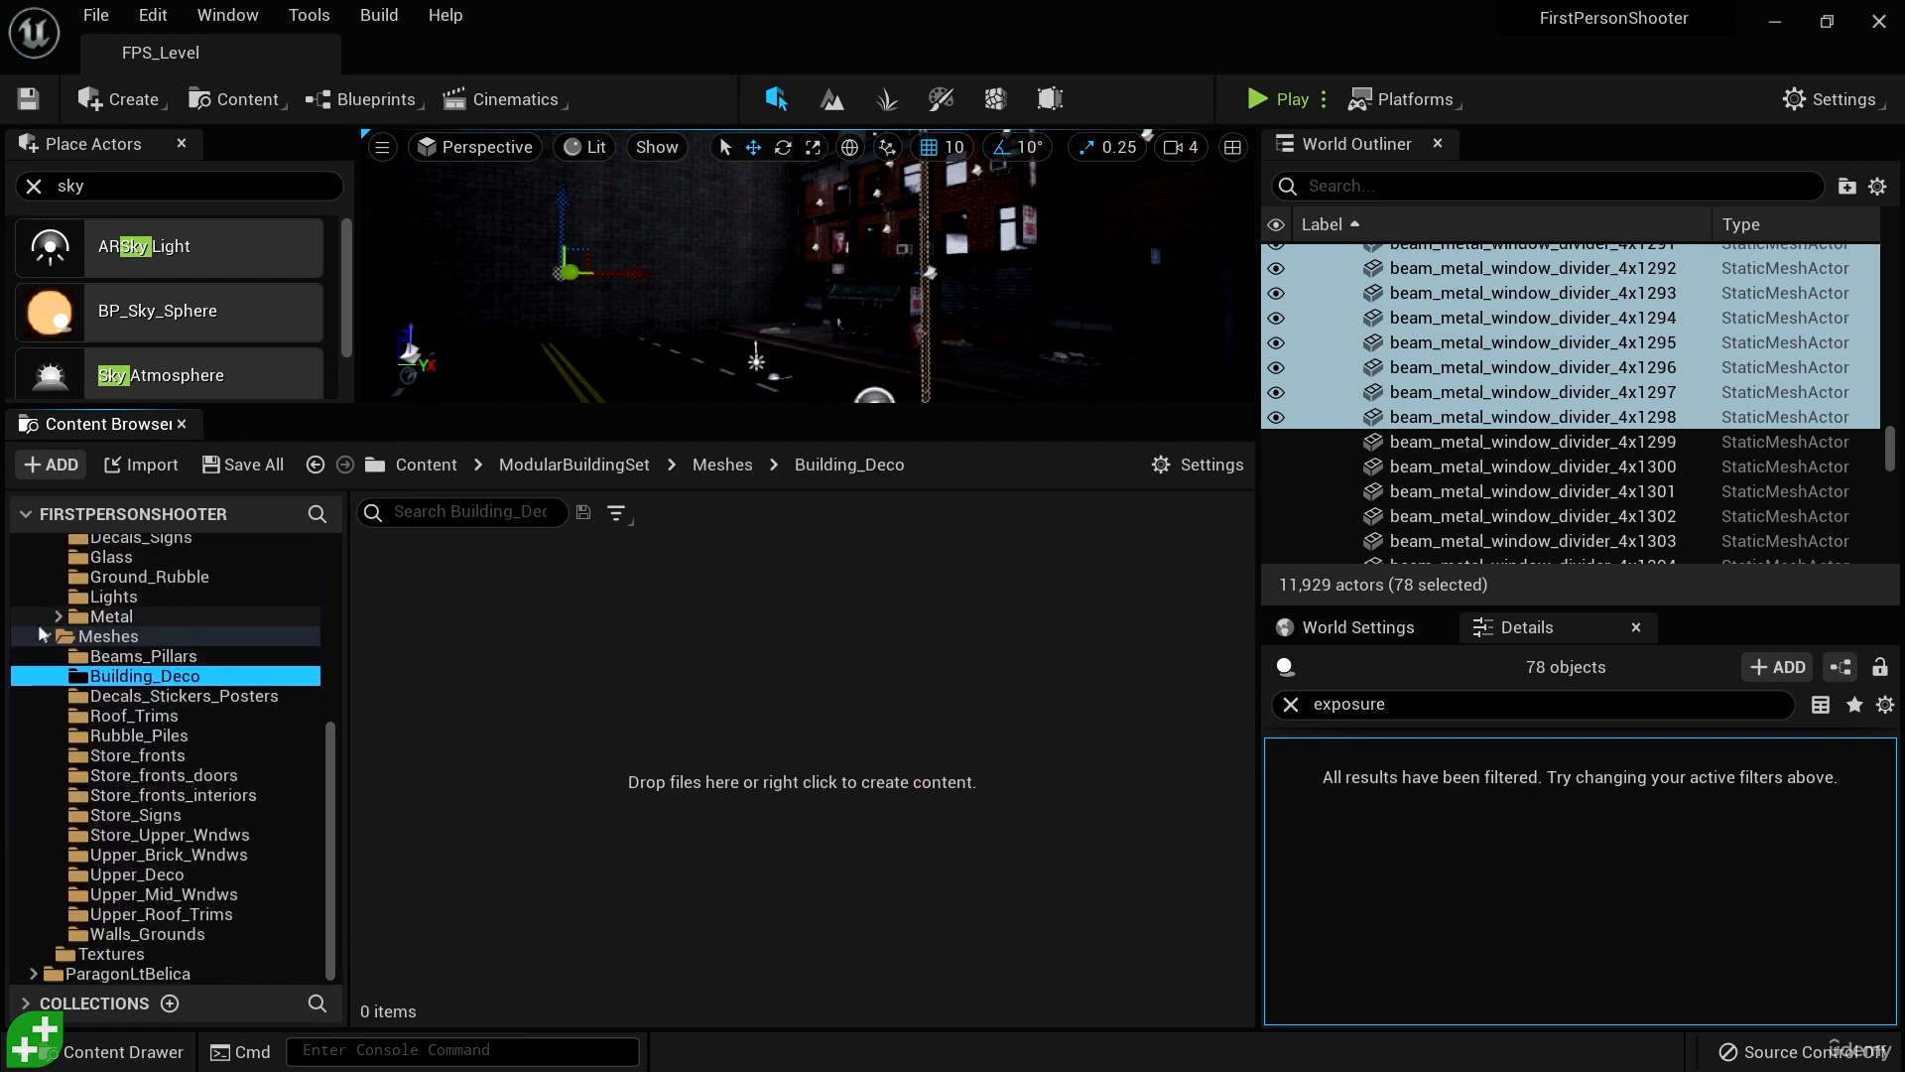
left_click_drag(332, 762, 347, 575)
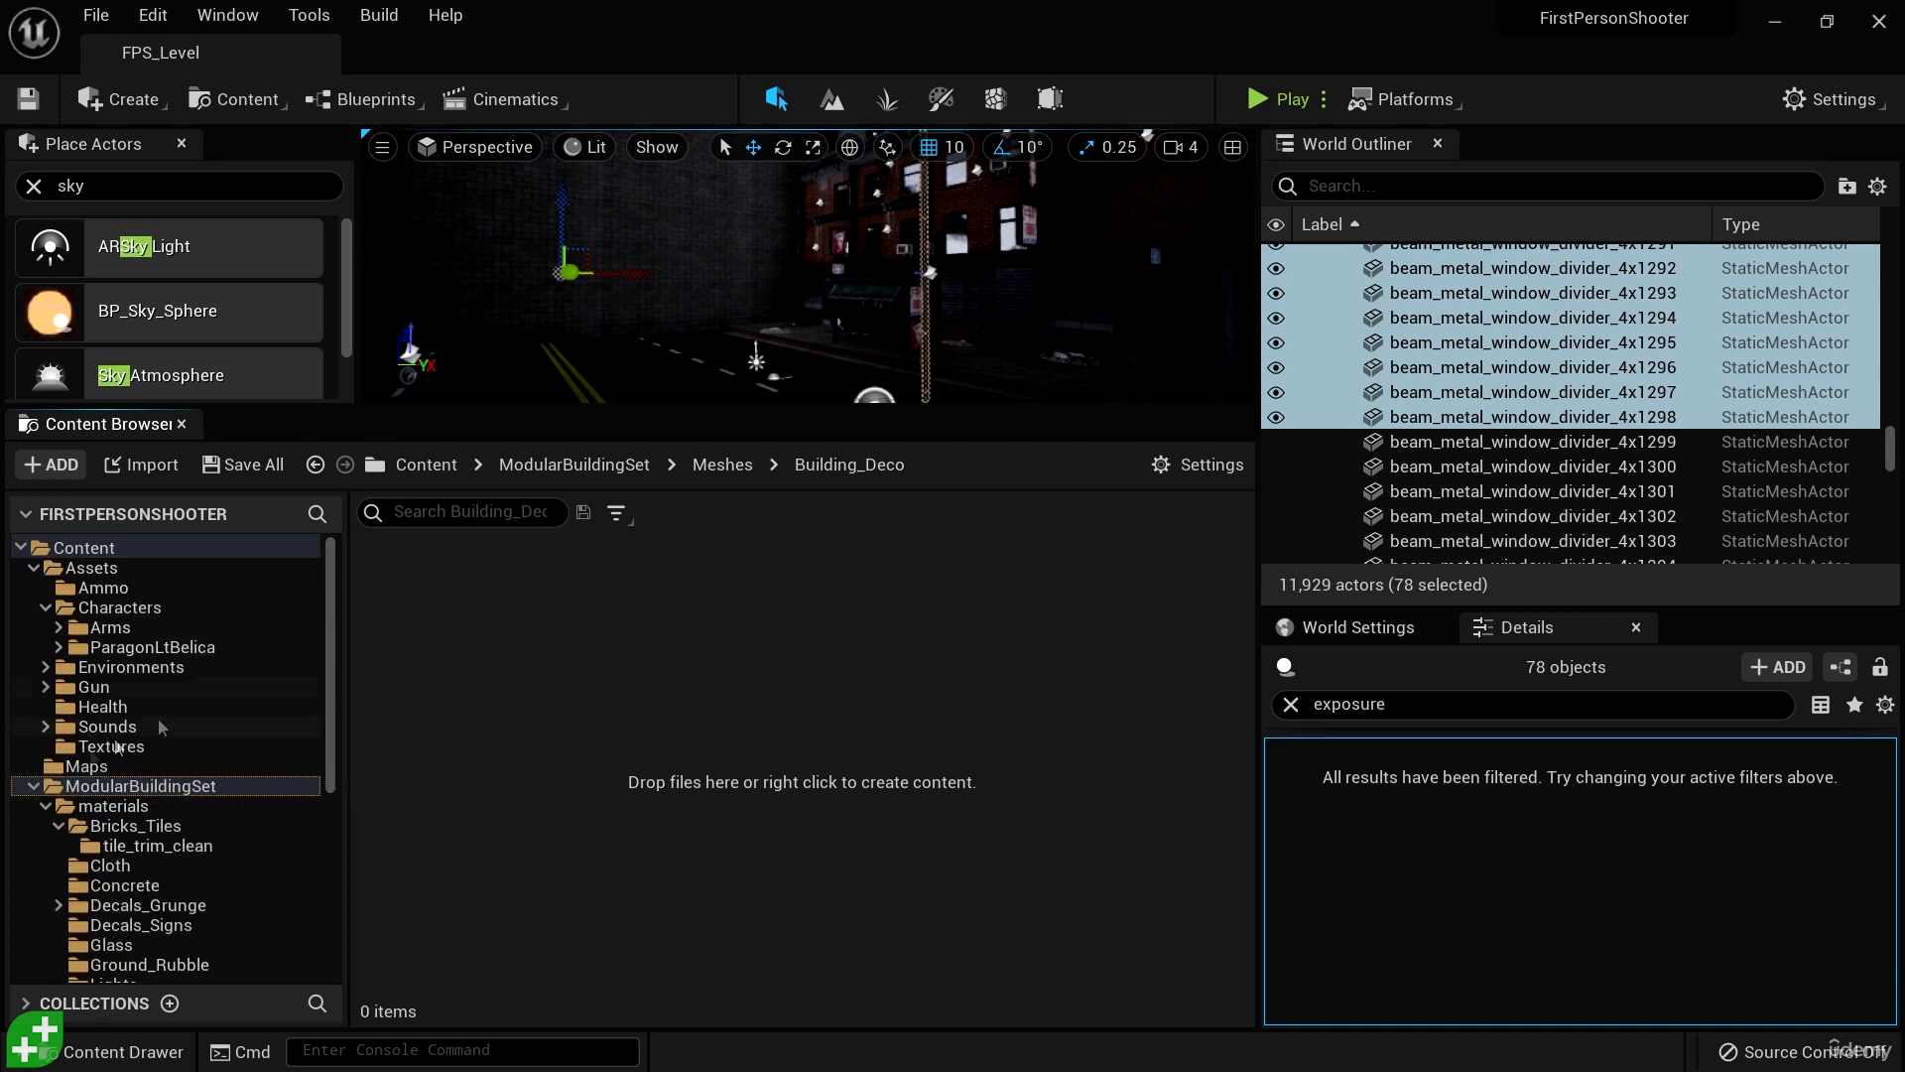
double_click(168, 786)
right_click(171, 789)
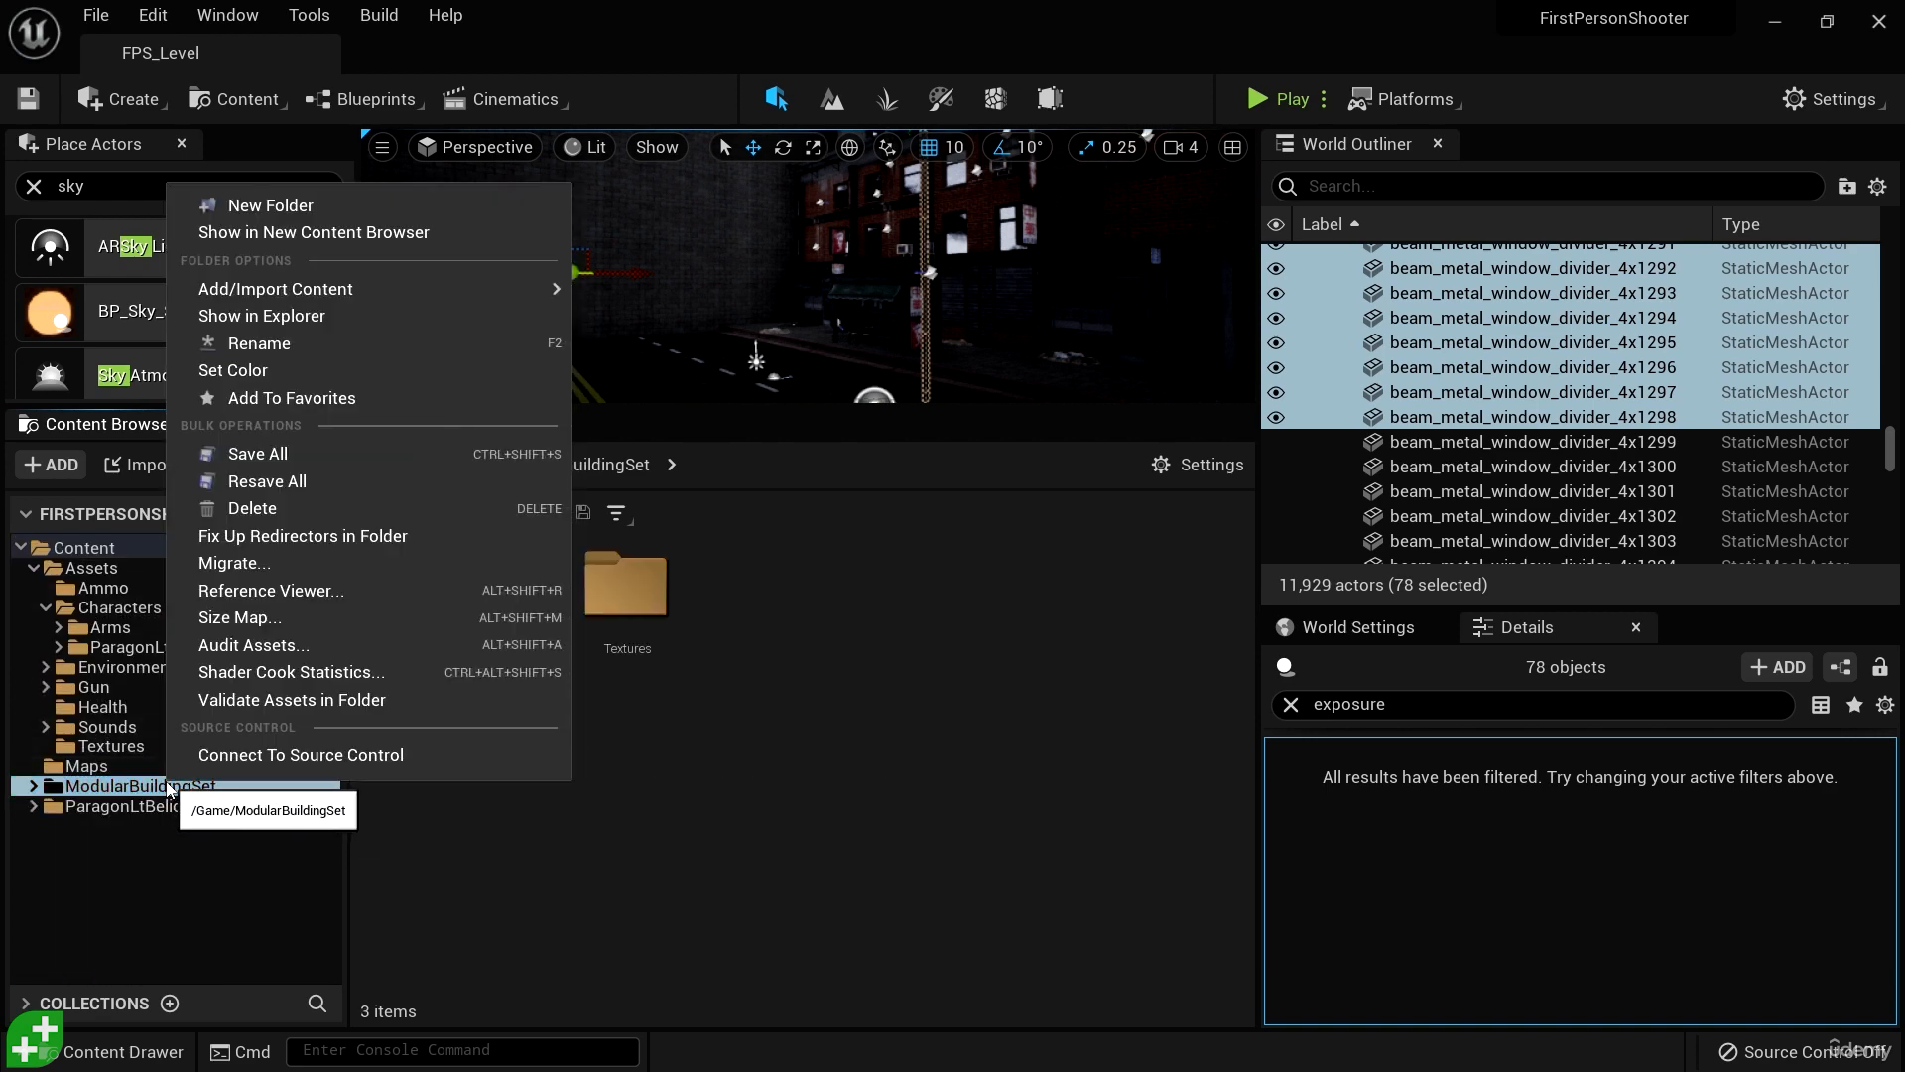
left_click(252, 508)
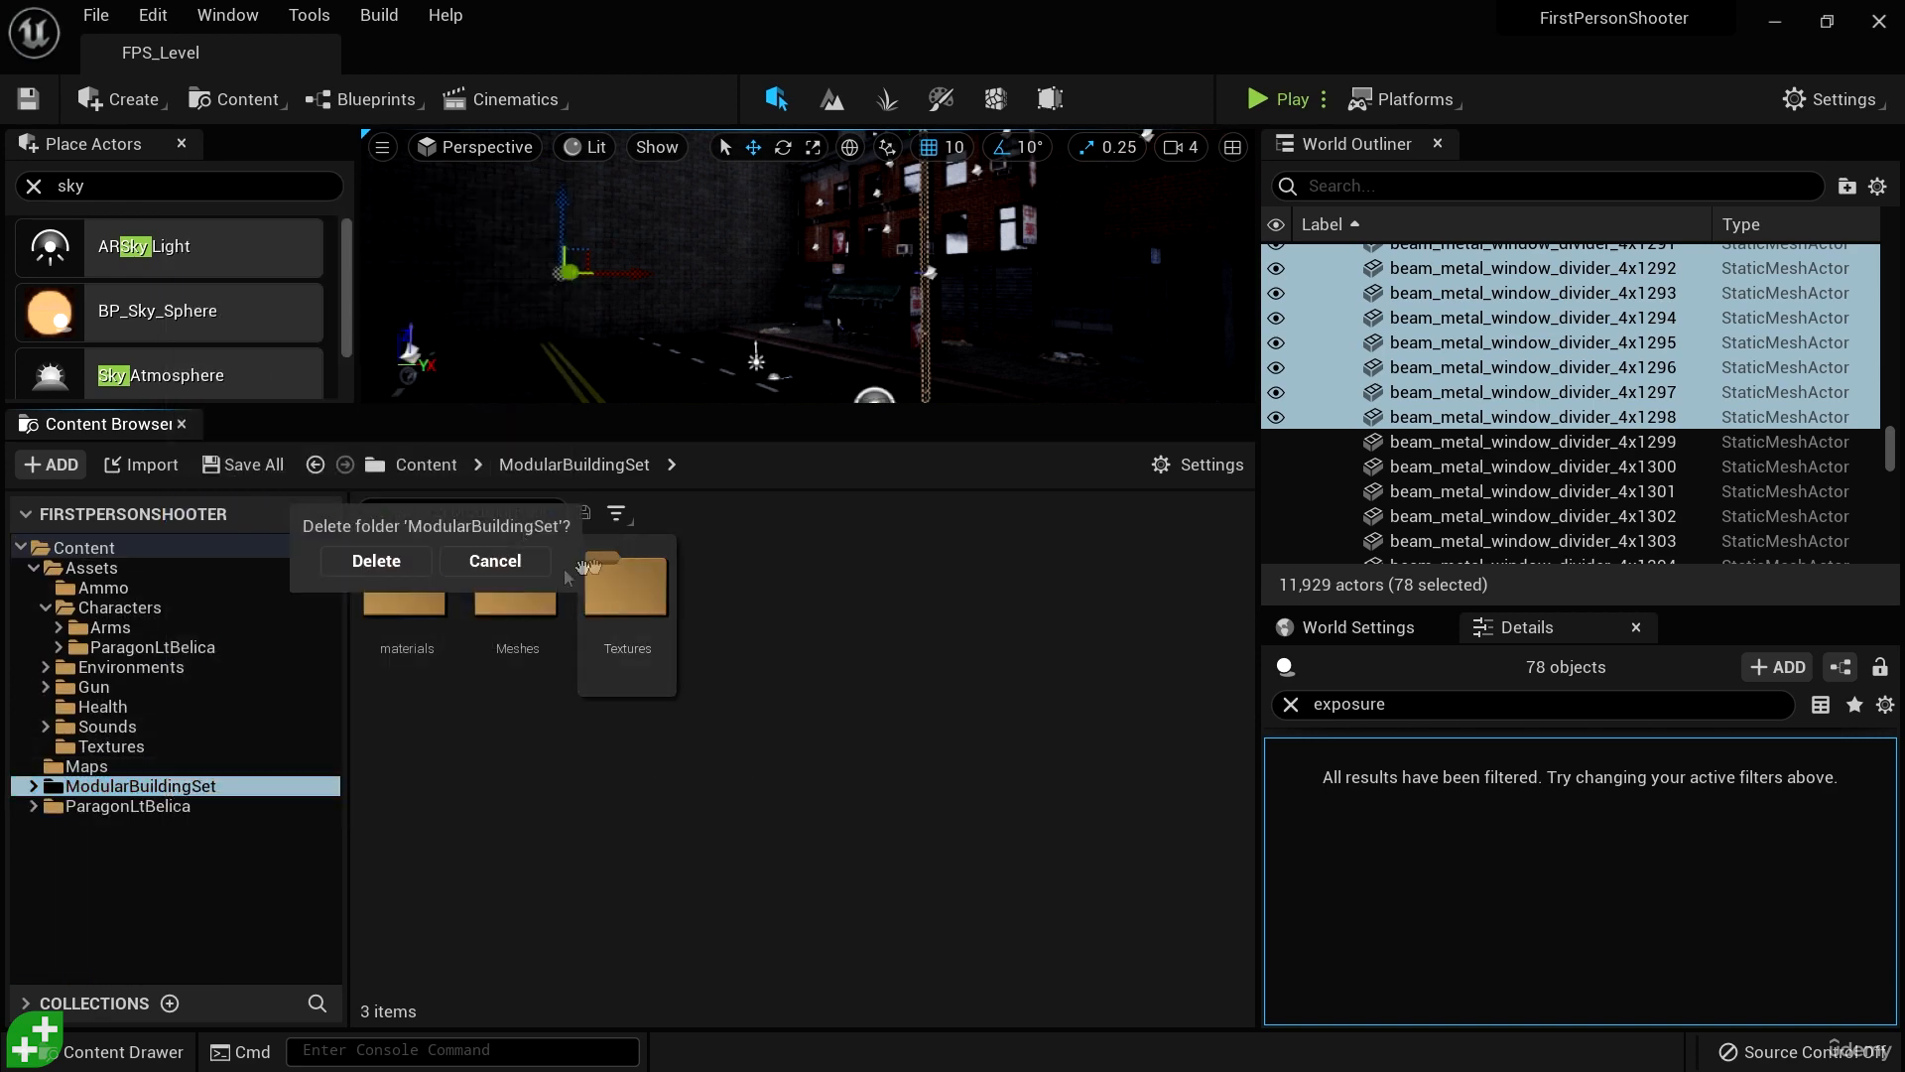
left_click(374, 559)
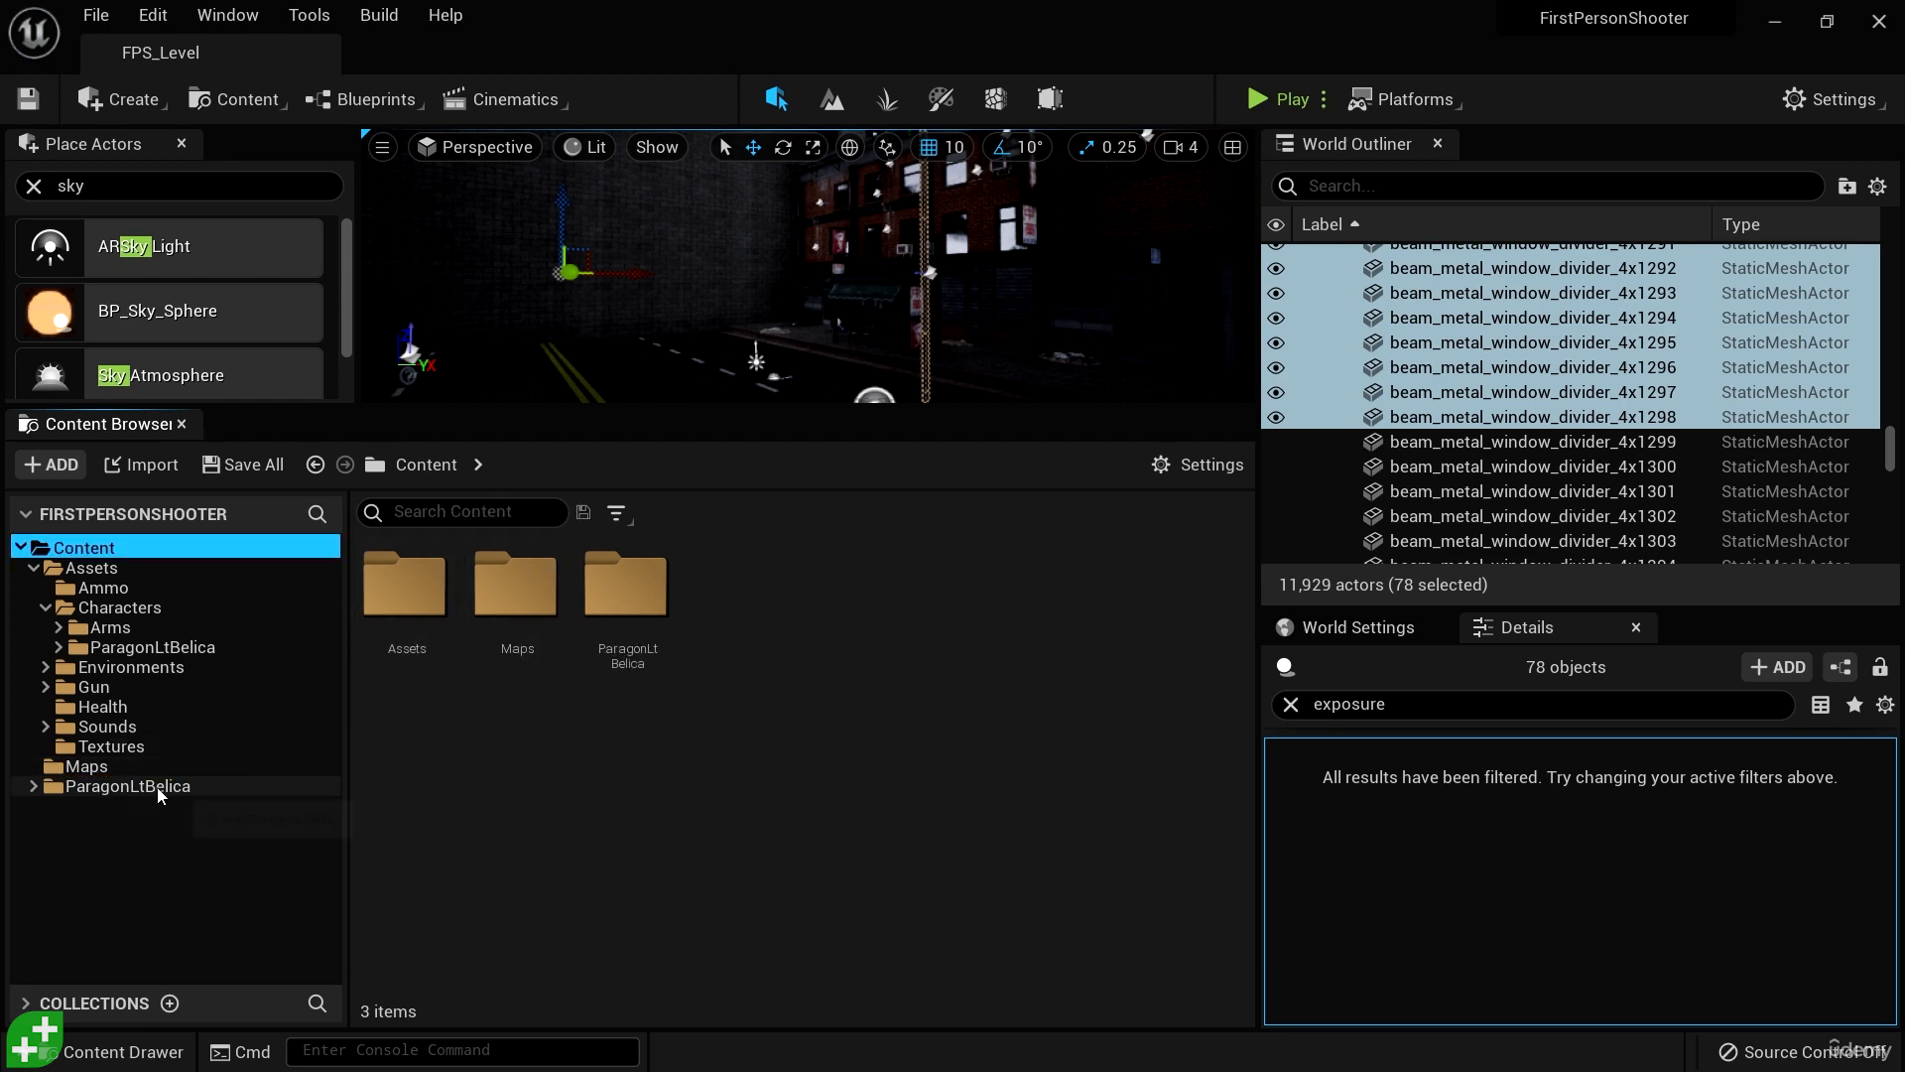
- Fix up the redirectors in the leftover ParagonLtBelica folder directly under Content and delete that folder
left_click(158, 789)
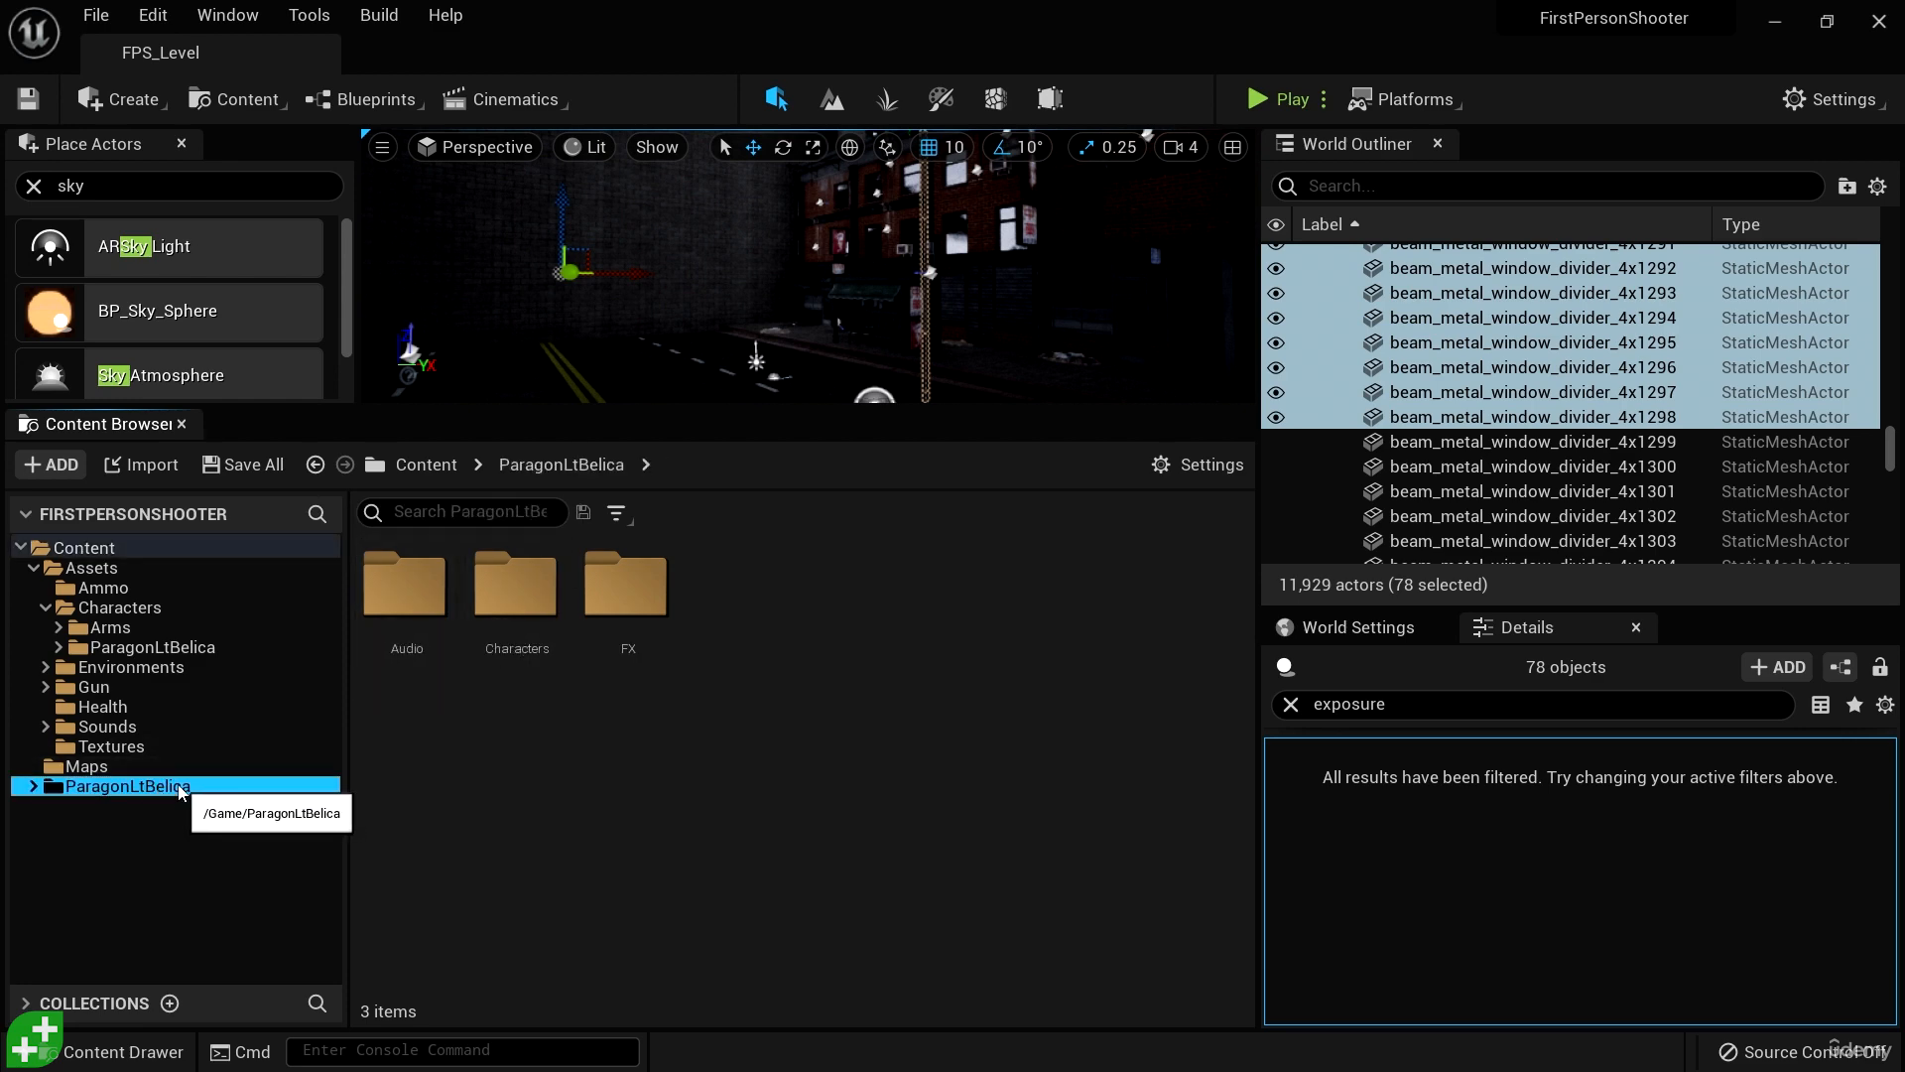
right_click(182, 793)
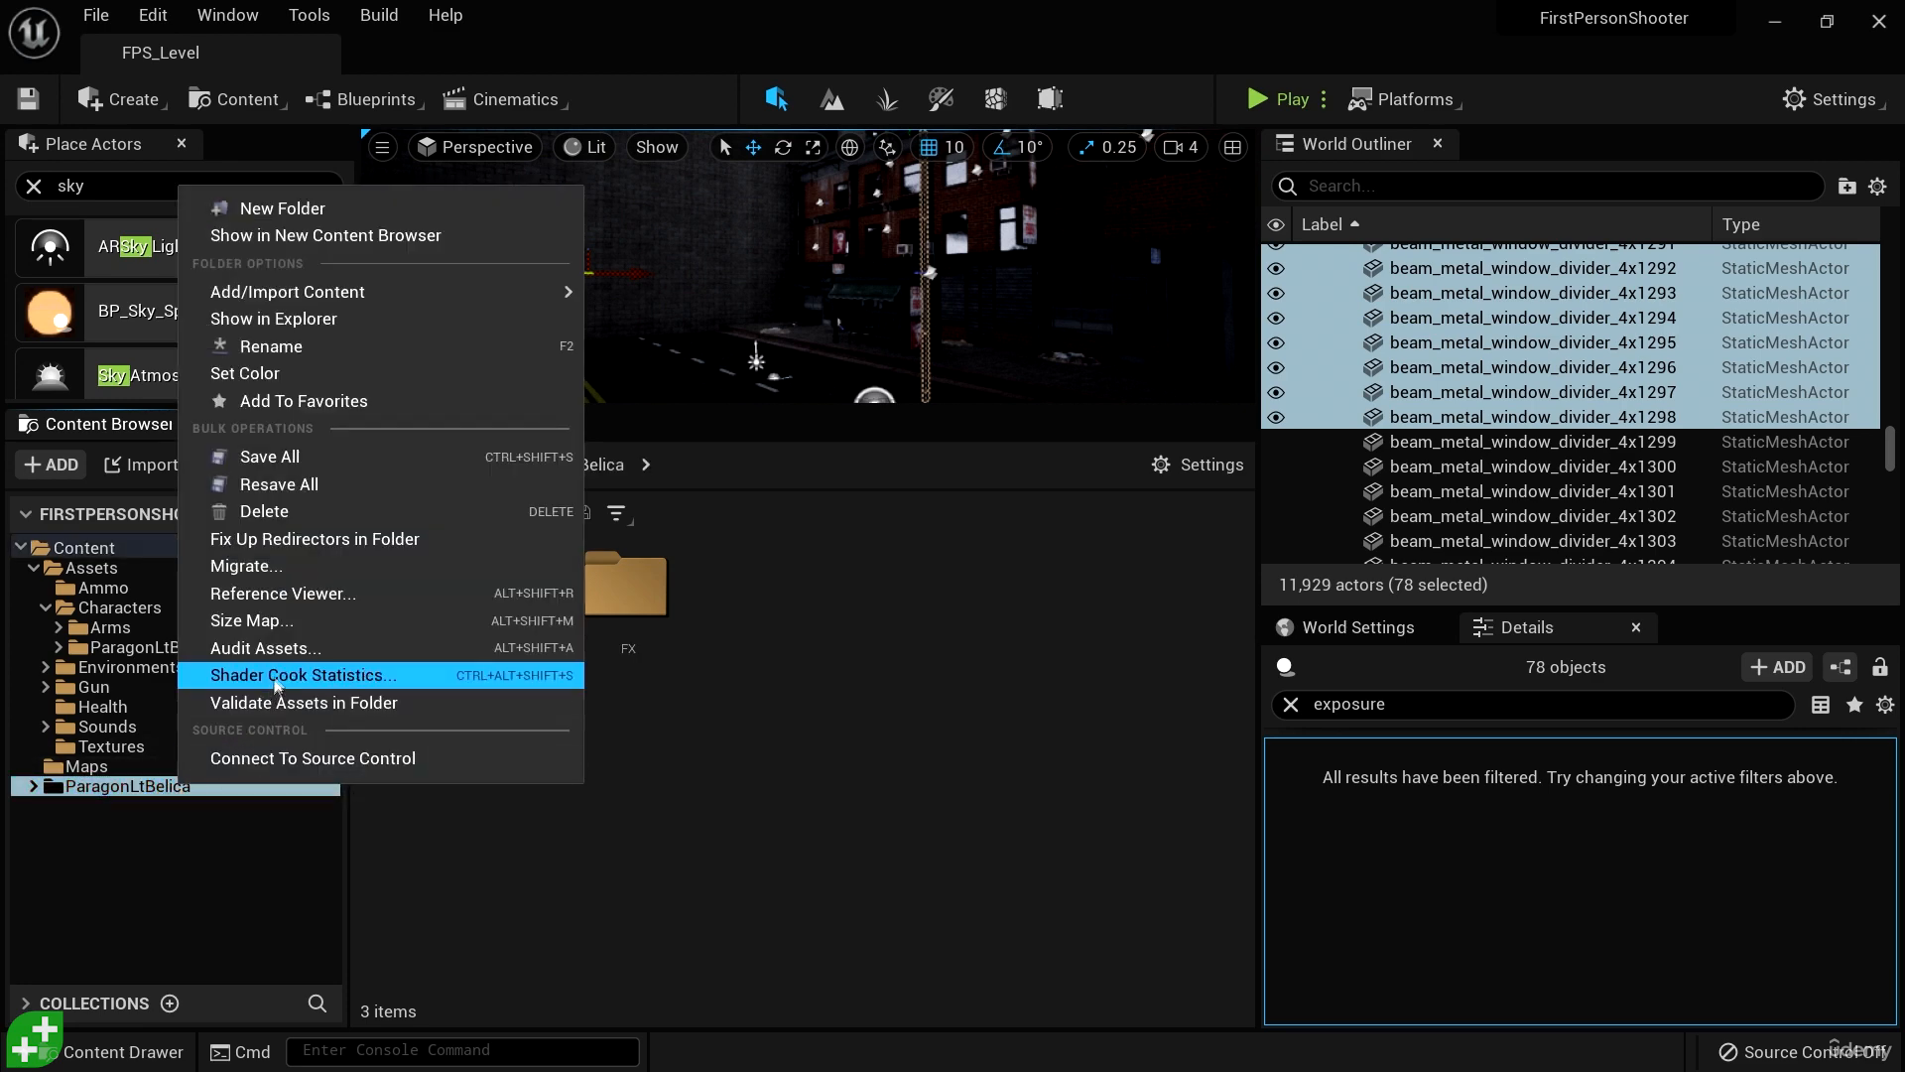
left_click(336, 539)
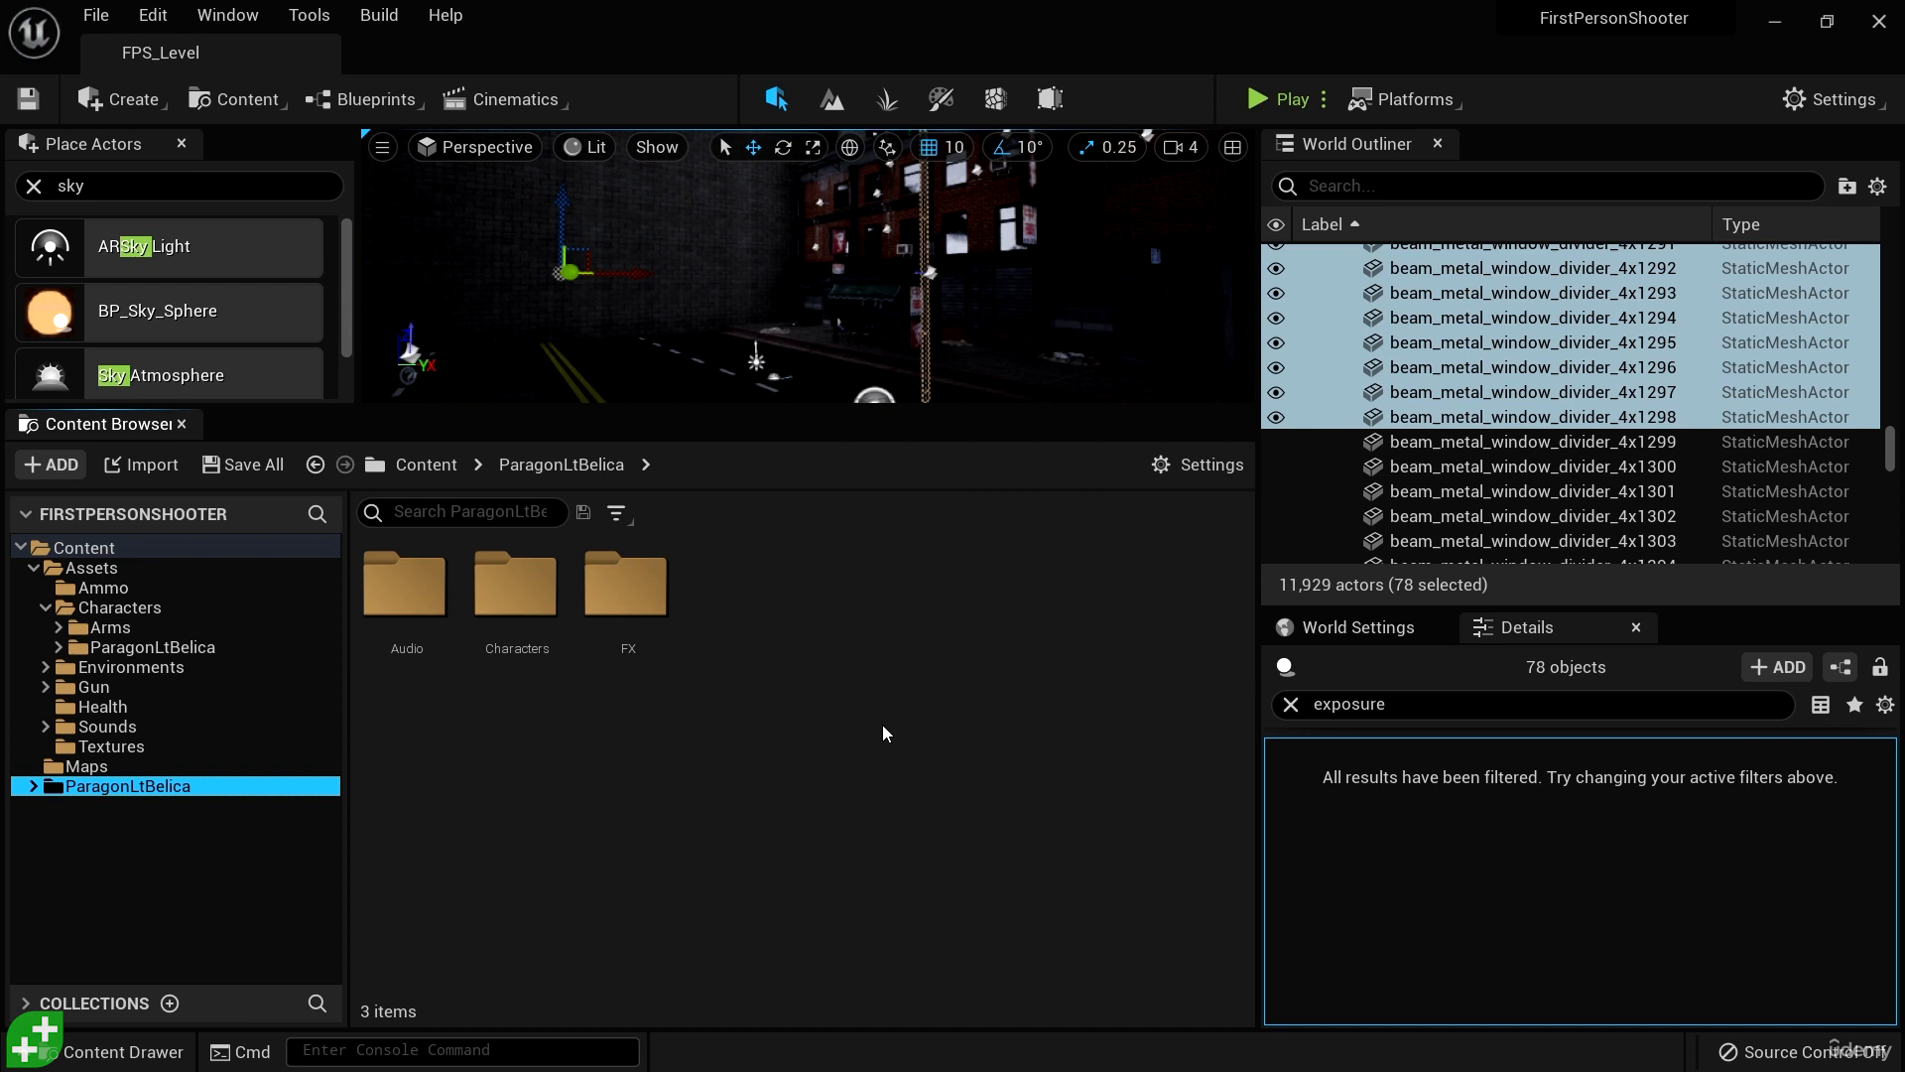
key("Delete")
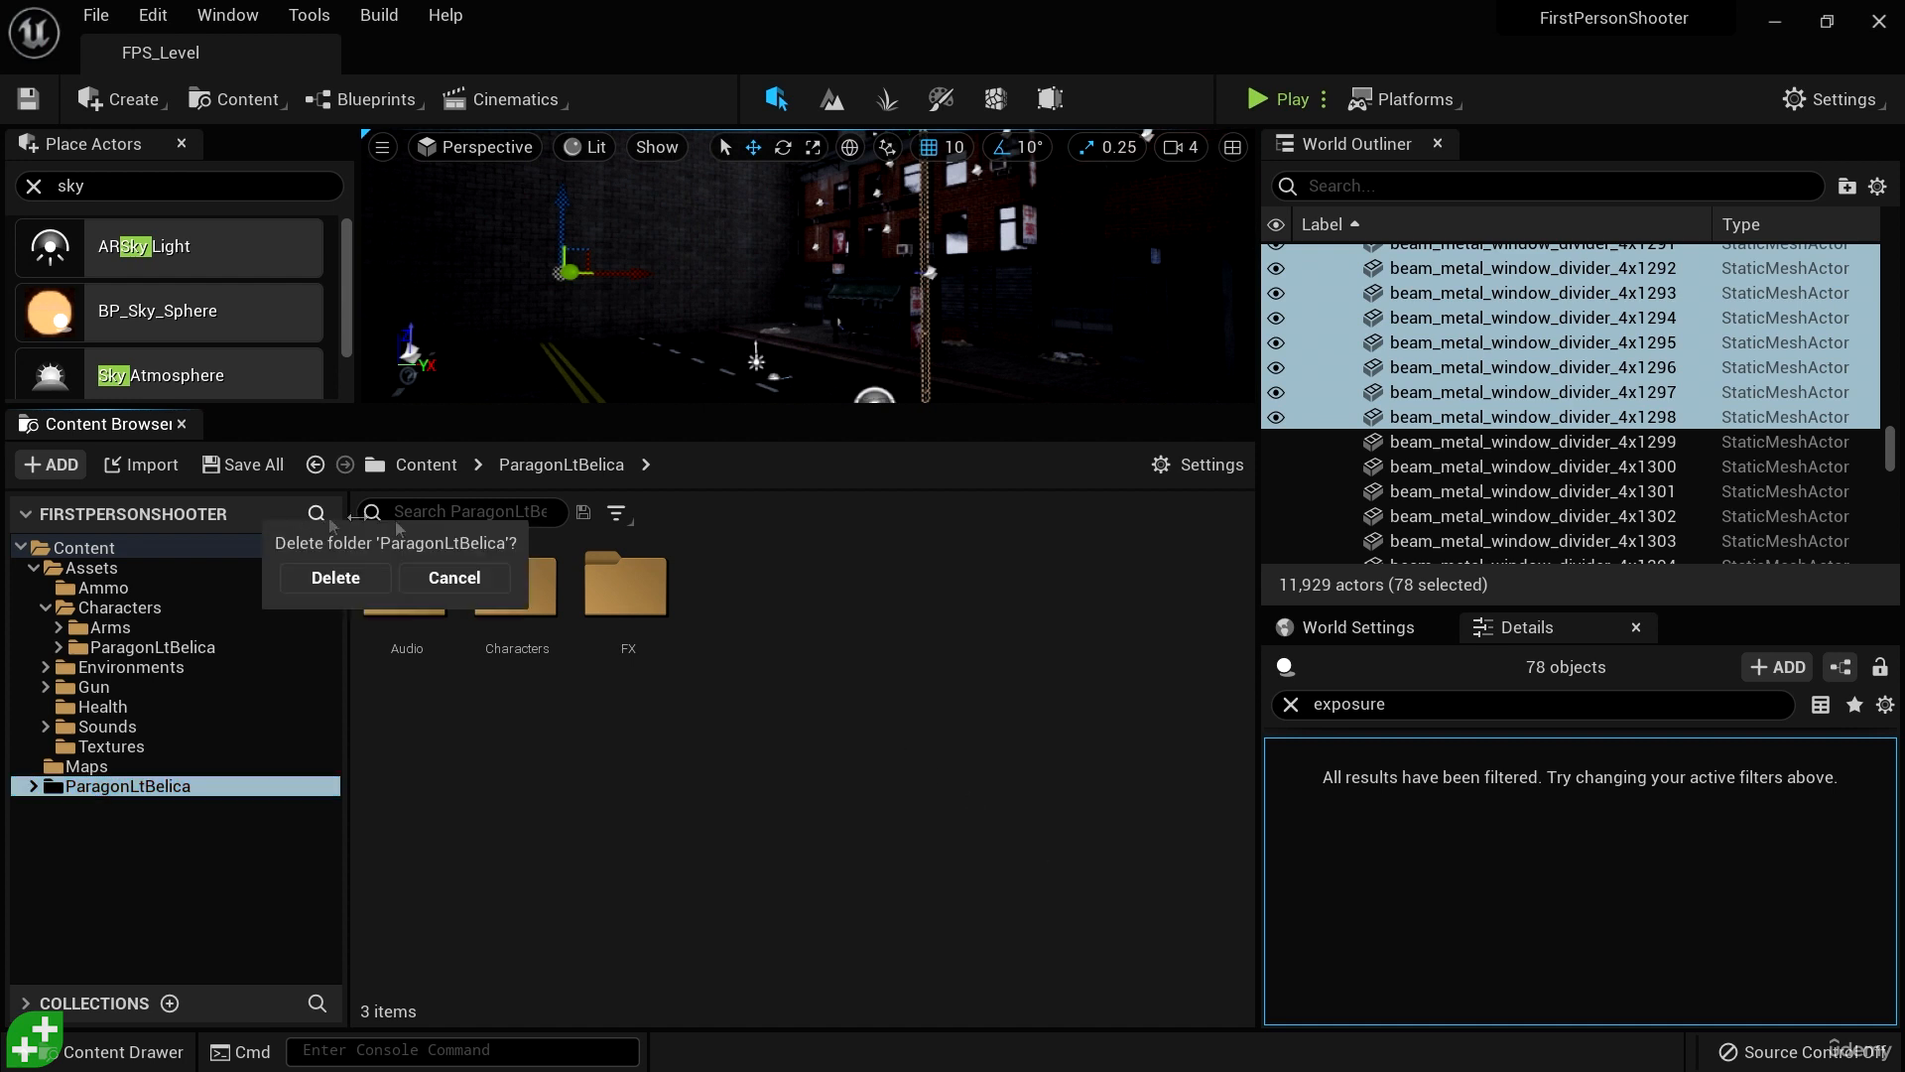
left_click(323, 585)
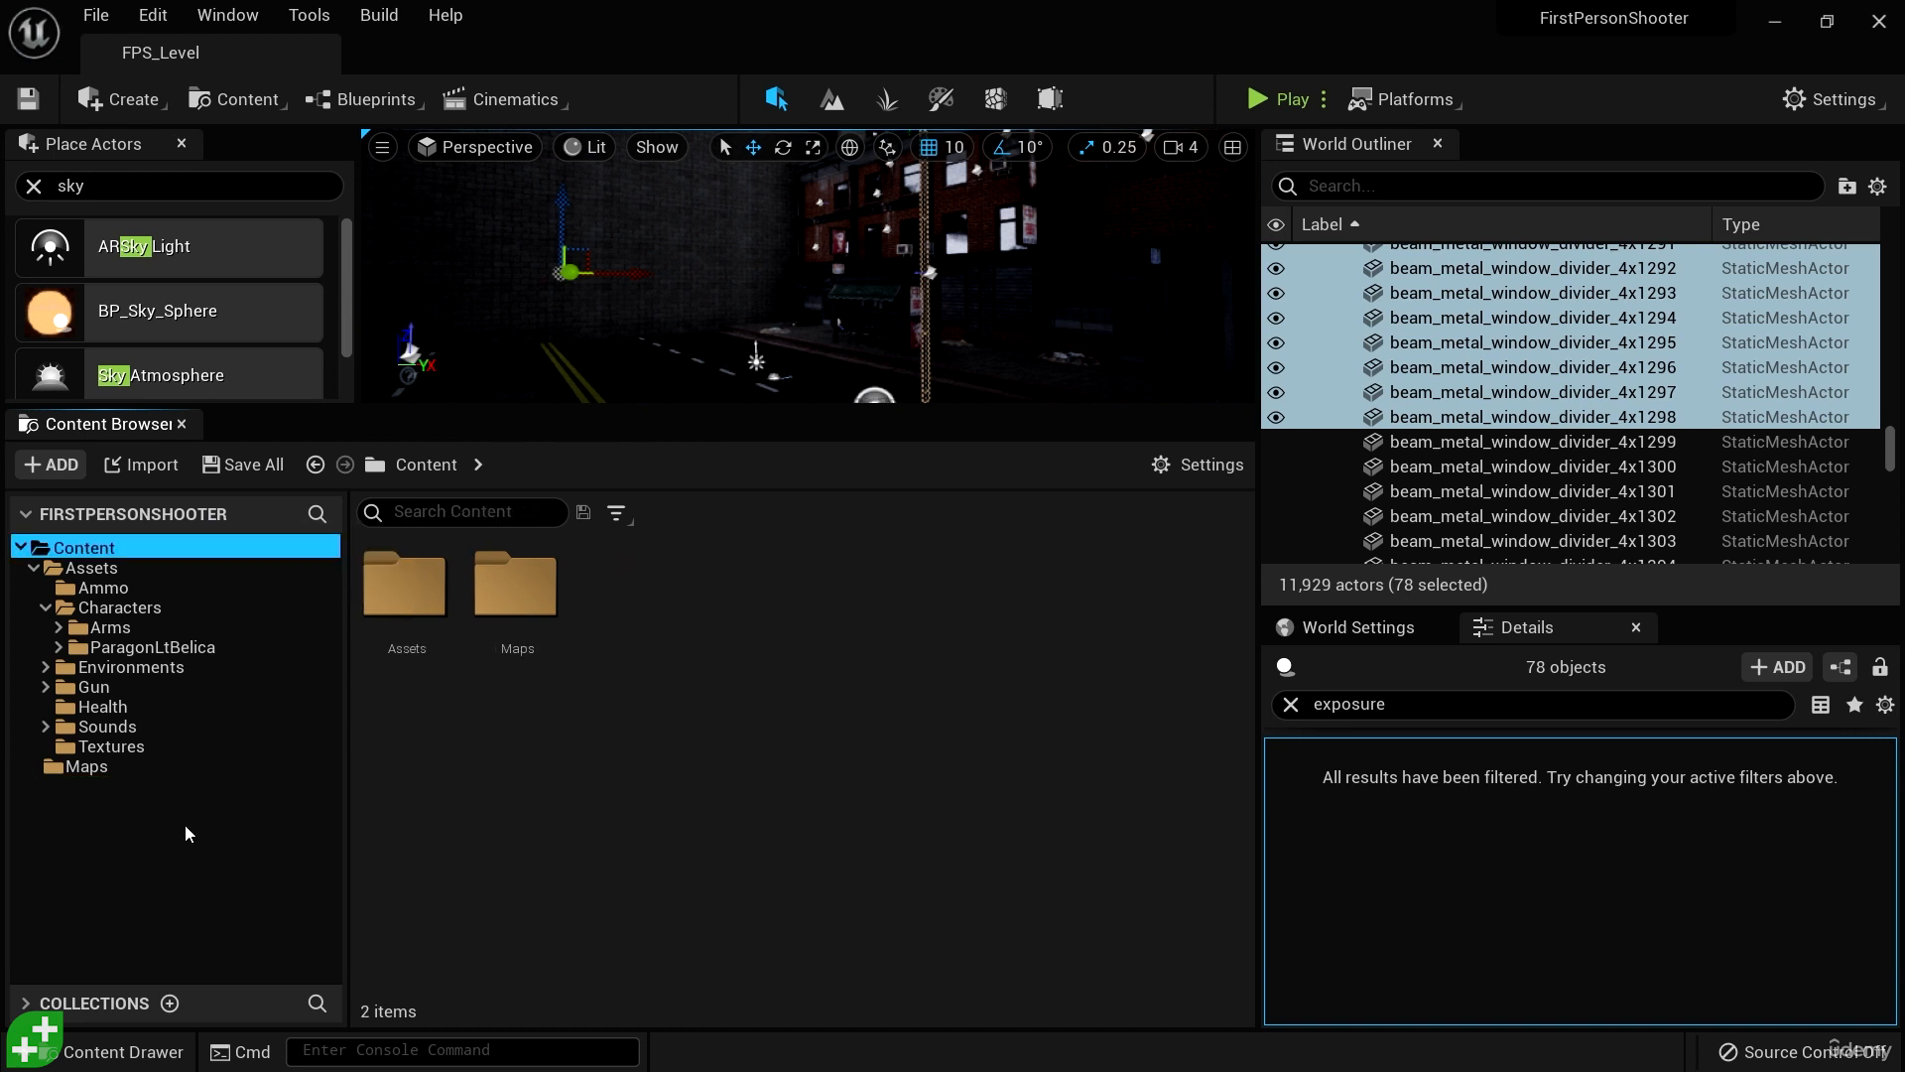
- Go to the Characters subfolder of ParagonLtBelica inside Assets/Characters
left_click(151, 647)
left_click(518, 600)
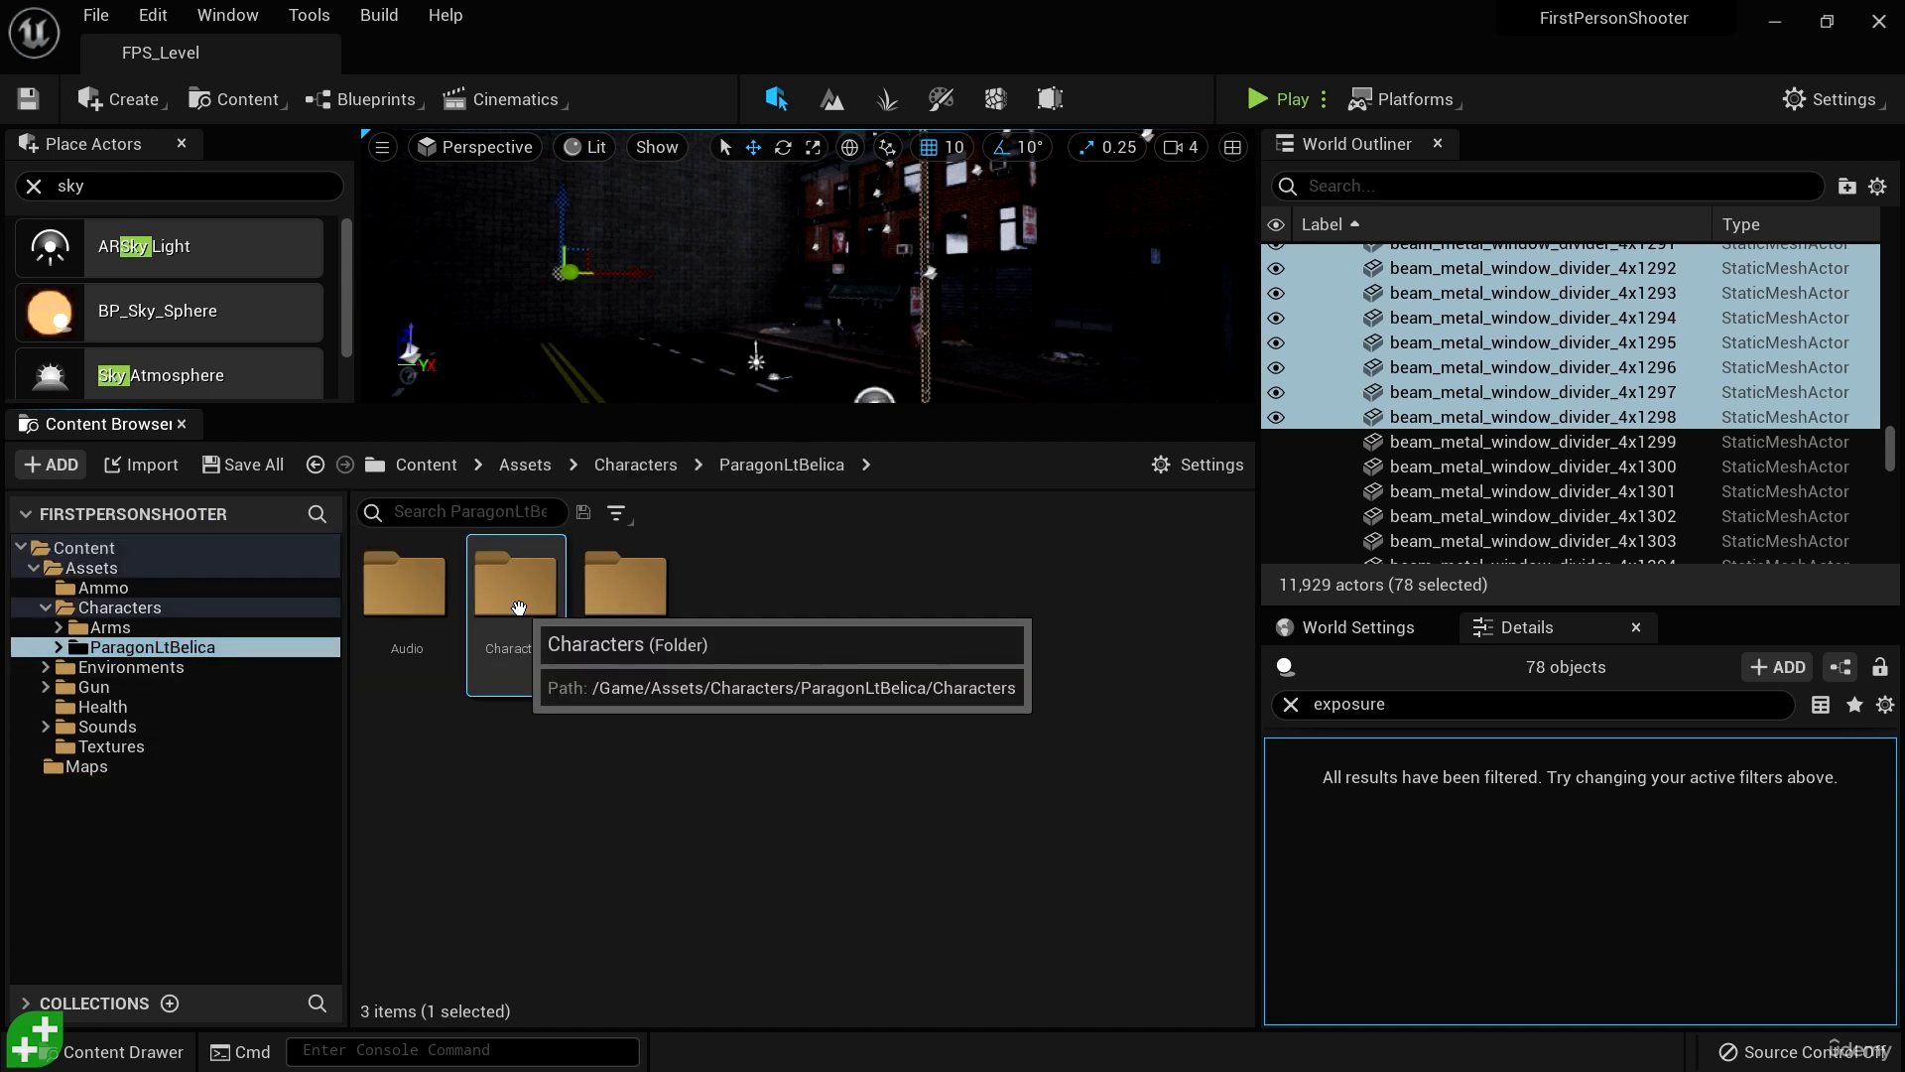